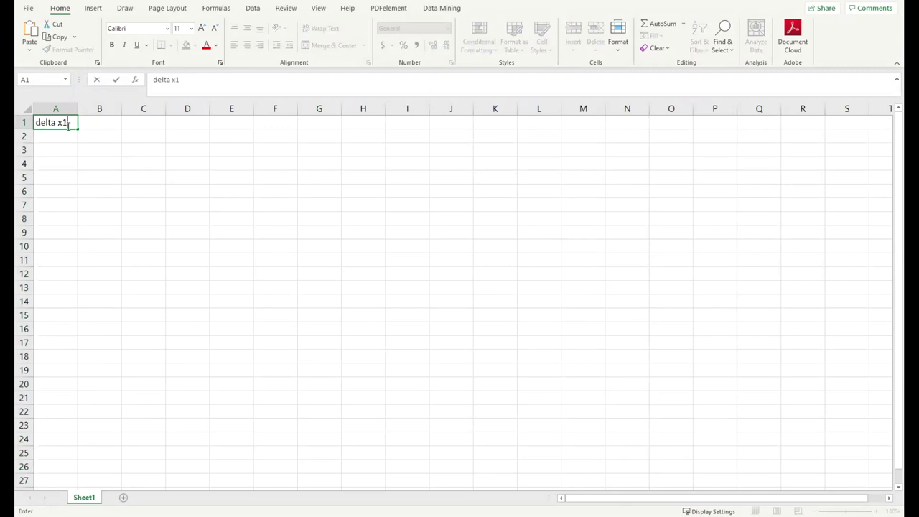
Enter the column headings delta x2, x1 and x2 in cells B1, C1 and D1, beside delta x1.
{"action": "type", "text": "delta x2"}
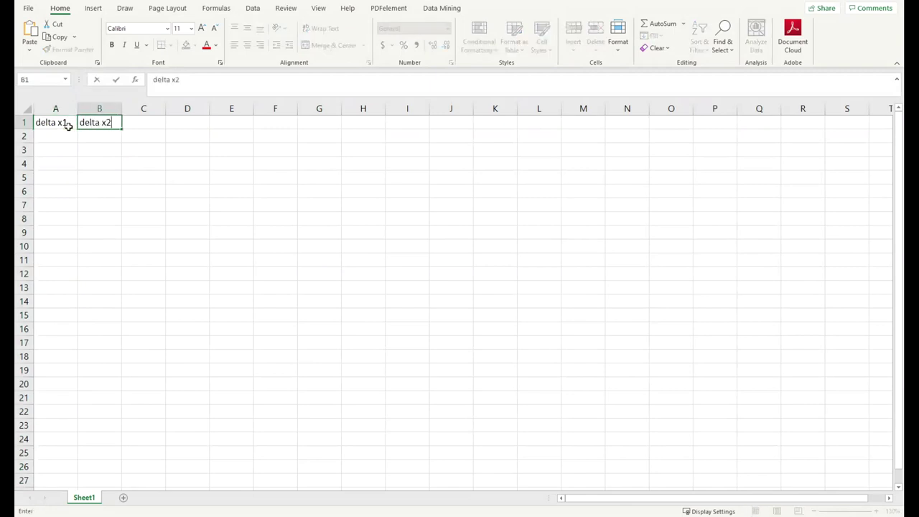
{"action": "key", "text": "Tab"}
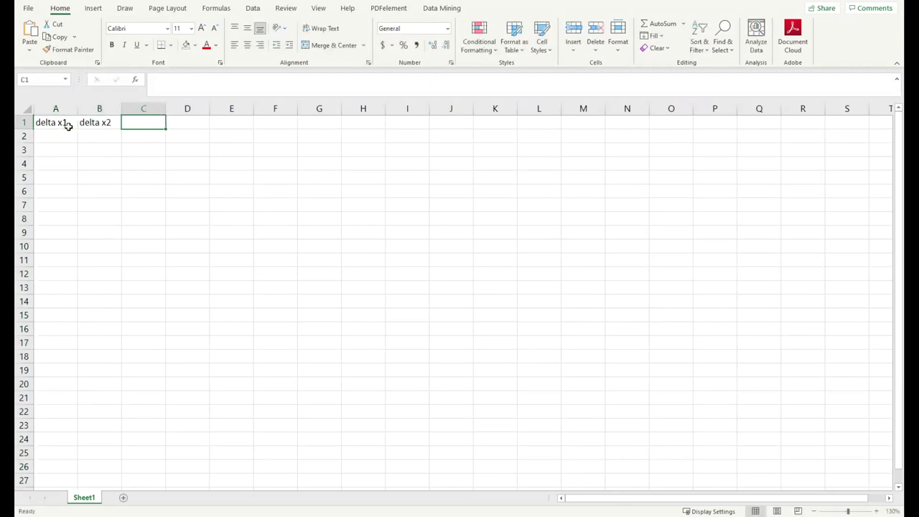
{"action": "type", "text": "x1"}
{"action": "key", "text": "Tab"}
{"action": "type", "text": "x2"}
{"action": "key", "text": "Return"}
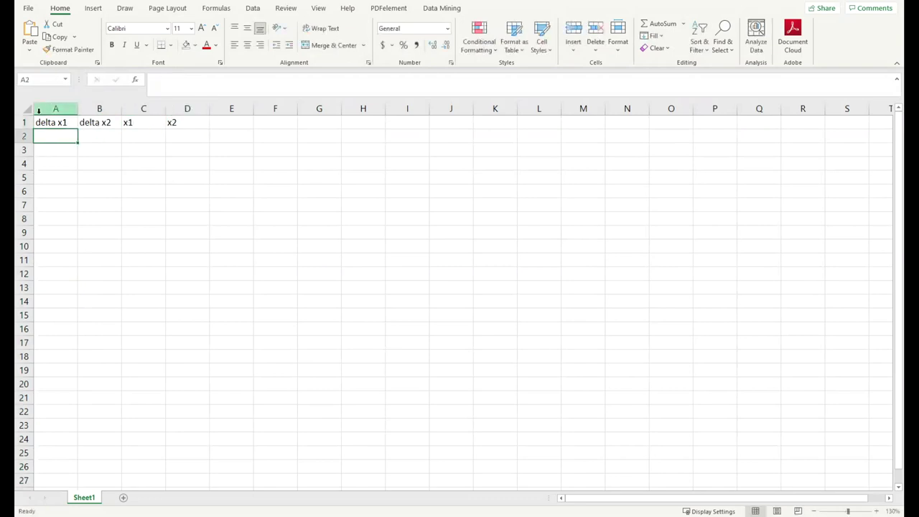
Insert a row above the column headings and enter coded as a heading merged and centered across A1:B1.
{"action": "left_click", "coordinate": [16, 122]}
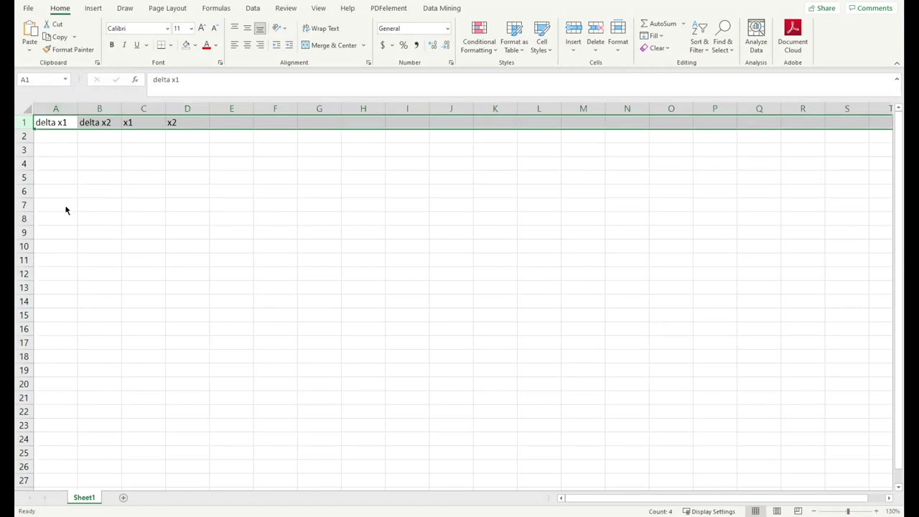
{"action": "key", "text": "ctrl+plus"}
{"action": "left_click", "coordinate": [60, 121]}
{"action": "type", "text": "coded"}
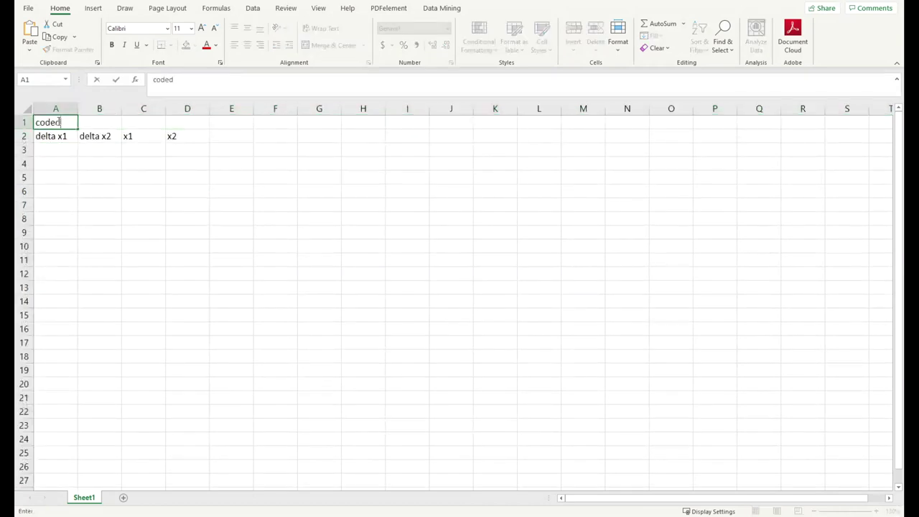
{"action": "key", "text": "Tab"}
{"action": "left_click_drag", "start_coordinate": [59, 123], "coordinate": [100, 123]}
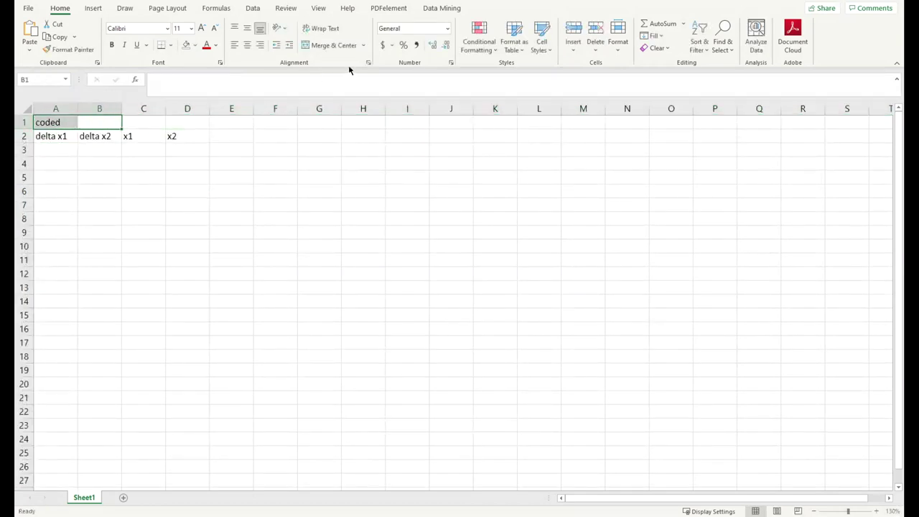
{"action": "left_click", "coordinate": [333, 45]}
Merge and center C1:D1 above x1 and x2, and enter the heading natural.
{"action": "left_click", "coordinate": [163, 123]}
{"action": "left_click_drag", "start_coordinate": [167, 123], "coordinate": [193, 124]}
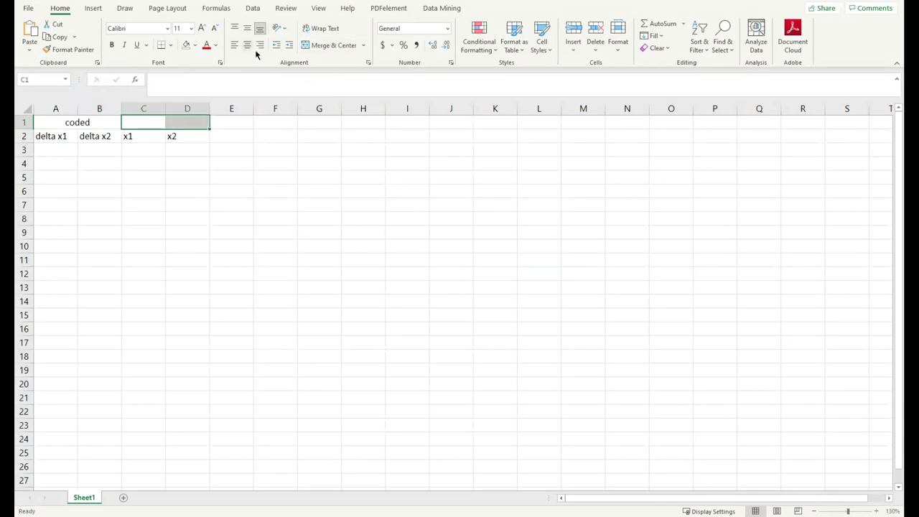
{"action": "left_click", "coordinate": [329, 45]}
{"action": "type", "text": "natural"}
{"action": "key", "text": "Return"}
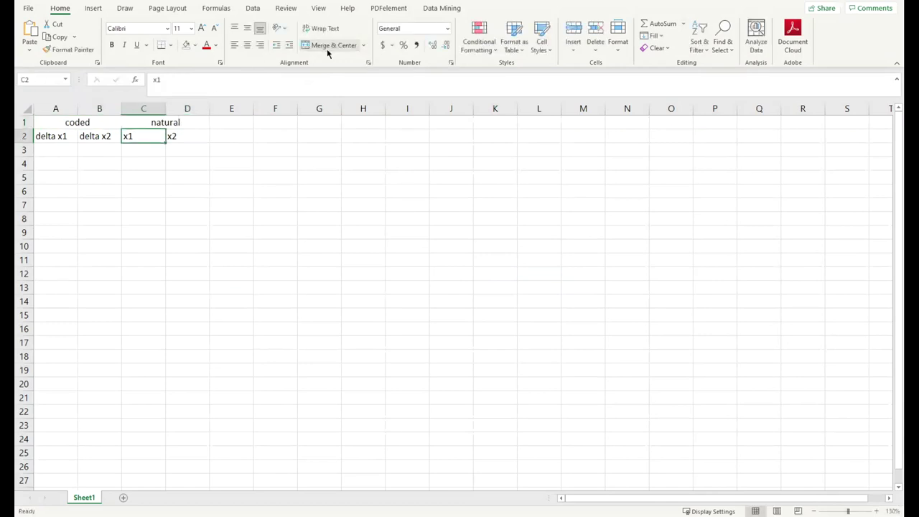
Fill the delta x1 column from A3 to A18 with the series 1 to 16.
{"action": "left_click", "coordinate": [70, 163]}
{"action": "left_click", "coordinate": [75, 152]}
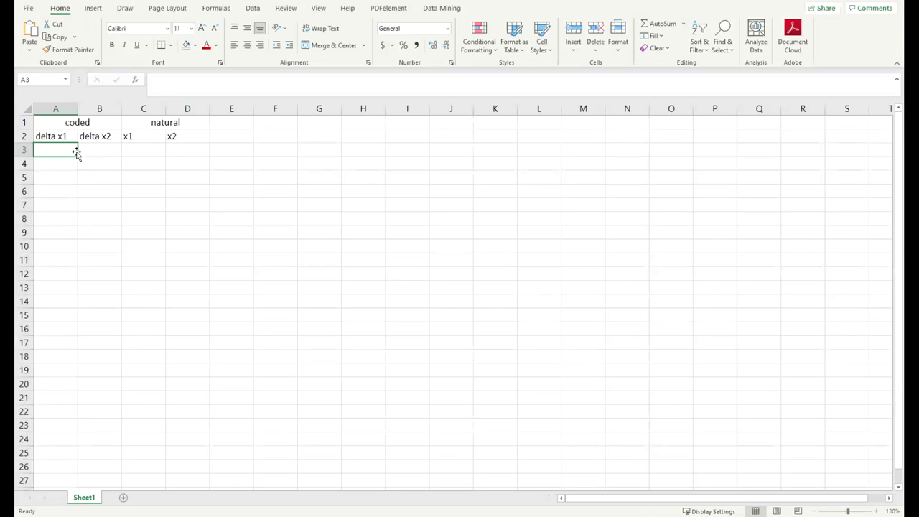
{"action": "type", "text": "1"}
{"action": "key", "text": "Return"}
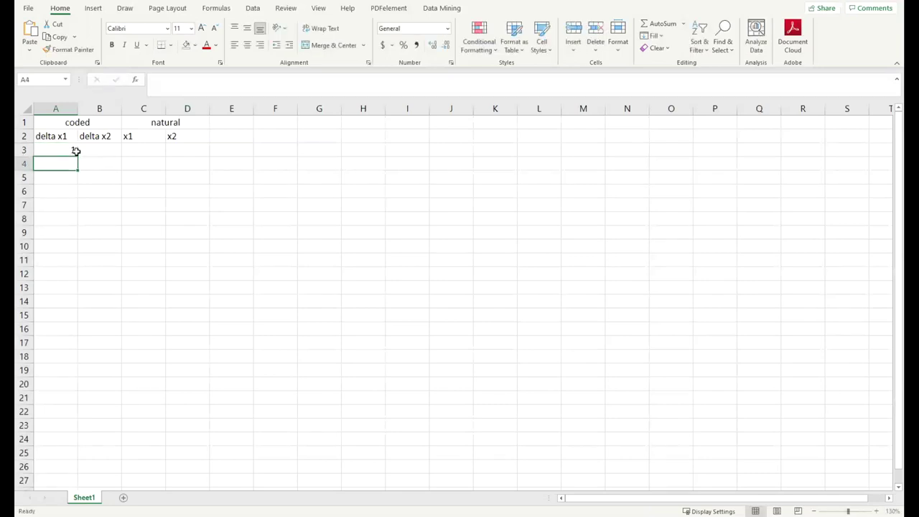
{"action": "left_click", "coordinate": [76, 153]}
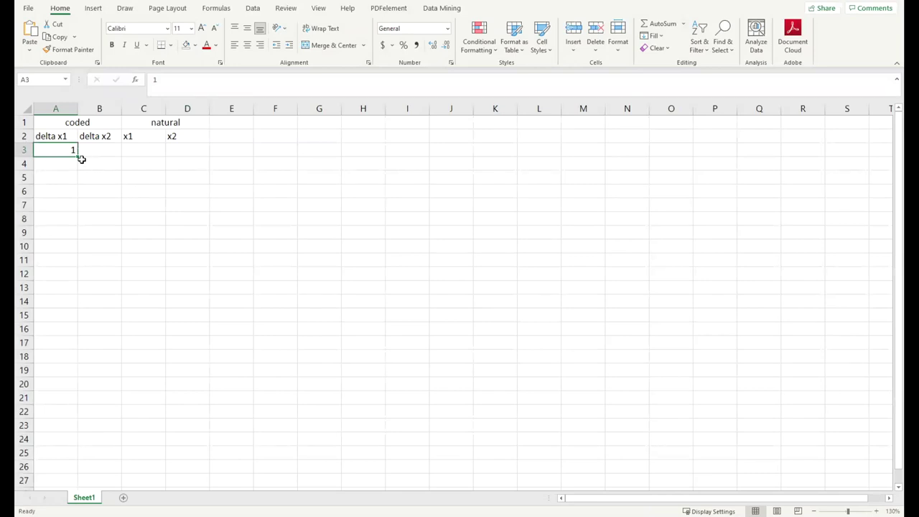
{"action": "left_click_drag", "start_coordinate": [77, 155], "coordinate": [81, 329]}
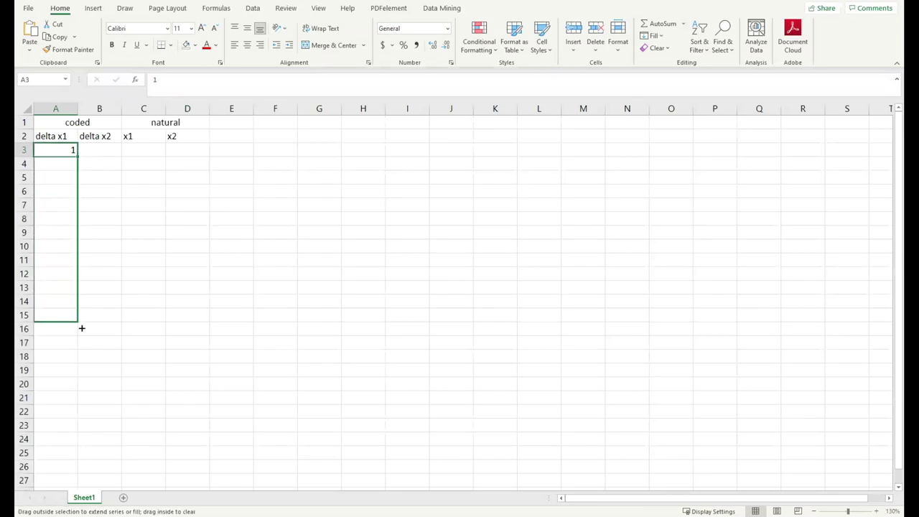
{"action": "left_click_drag", "start_coordinate": [81, 328], "coordinate": [88, 360]}
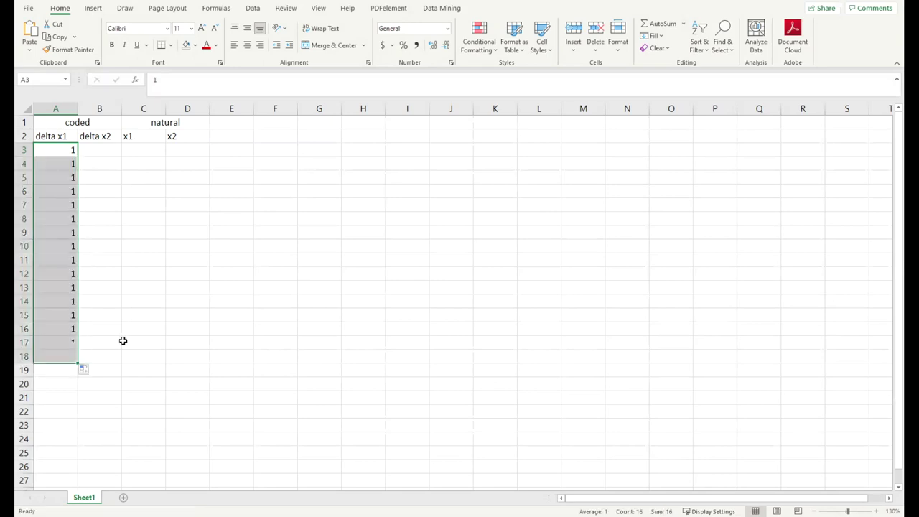
{"action": "key", "text": "ctrl"}
{"action": "left_click", "coordinate": [119, 357]}
{"action": "left_click", "coordinate": [125, 248]}
{"action": "left_click", "coordinate": [95, 148]}
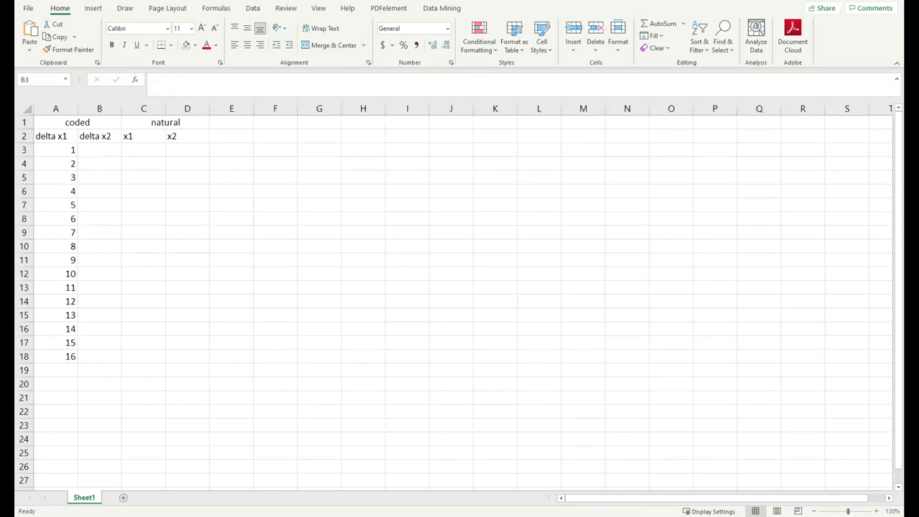
Enter the ratio Δx1 / b1 = Δx2 / b2 as a text note in cell H3.
{"action": "left_click", "coordinate": [320, 188]}
{"action": "left_click", "coordinate": [350, 149]}
{"action": "type", "text": "Δx1 / b1 = Δx2 / b2"}
Replace both delta symbols in the H3 note with the word delta, giving deltax1 / b1 =deltax2 / b2.
{"action": "left_click", "coordinate": [435, 188]}
{"action": "left_click", "coordinate": [366, 151]}
{"action": "double_click", "coordinate": [351, 150]}
{"action": "key", "text": "BackSpace"}
{"action": "type", "text": "delta"}
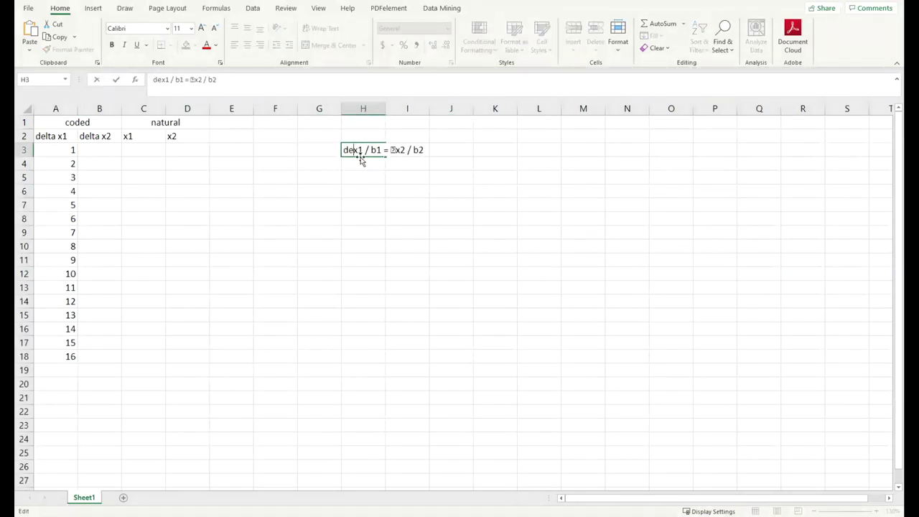
{"action": "left_click", "coordinate": [404, 149]}
{"action": "key", "text": "BackSpace"}
{"action": "type", "text": "delta"}
{"action": "key", "text": "Return"}
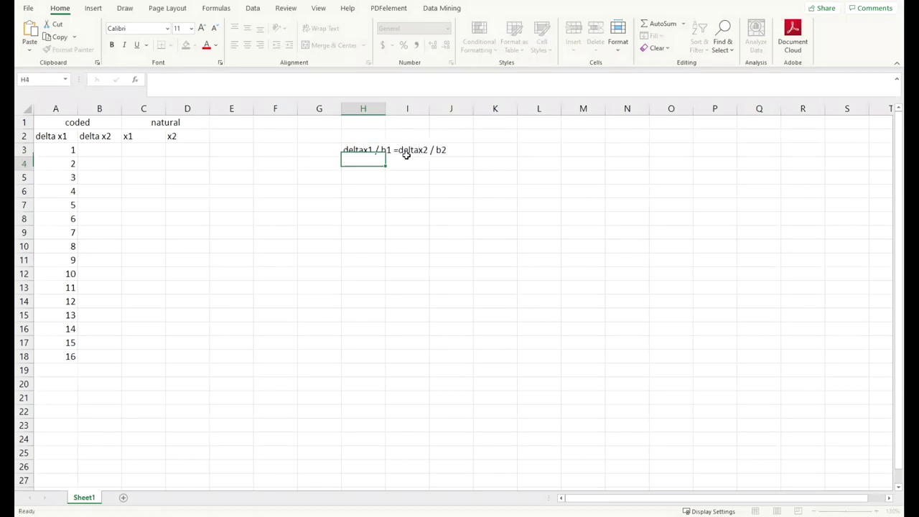
Review the terms of the coefficient ratio noted in H3.
{"action": "left_click", "coordinate": [402, 219]}
{"action": "left_click", "coordinate": [370, 152]}
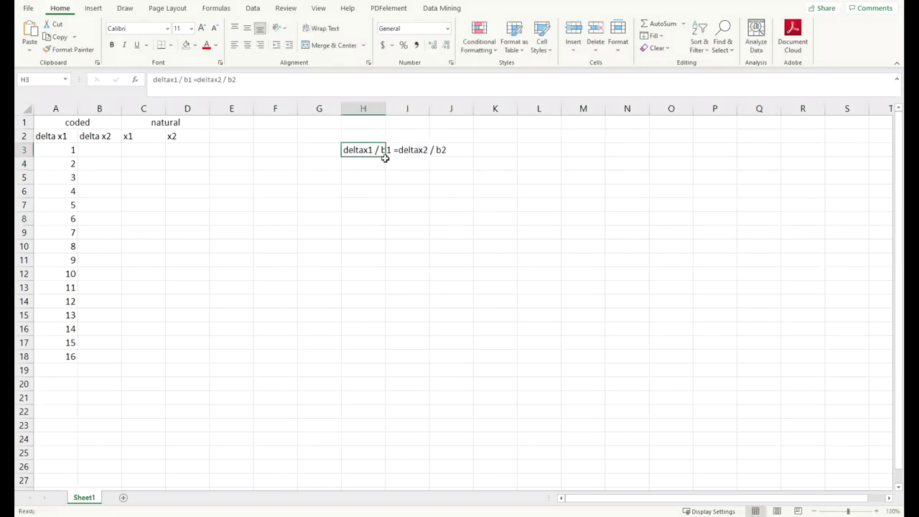
{"action": "left_click", "coordinate": [392, 205]}
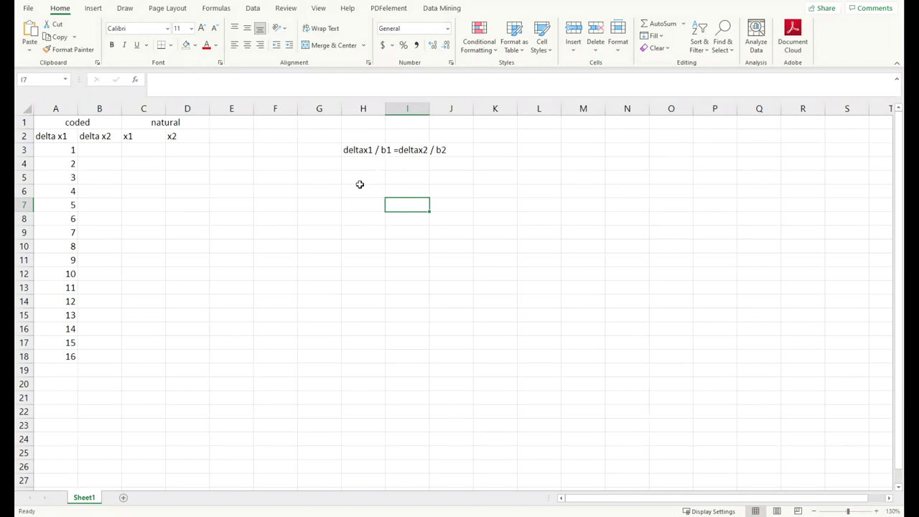
{"action": "key", "text": "Up"}
{"action": "key", "text": "Up"}
{"action": "key", "text": "Up"}
{"action": "key", "text": "Up"}
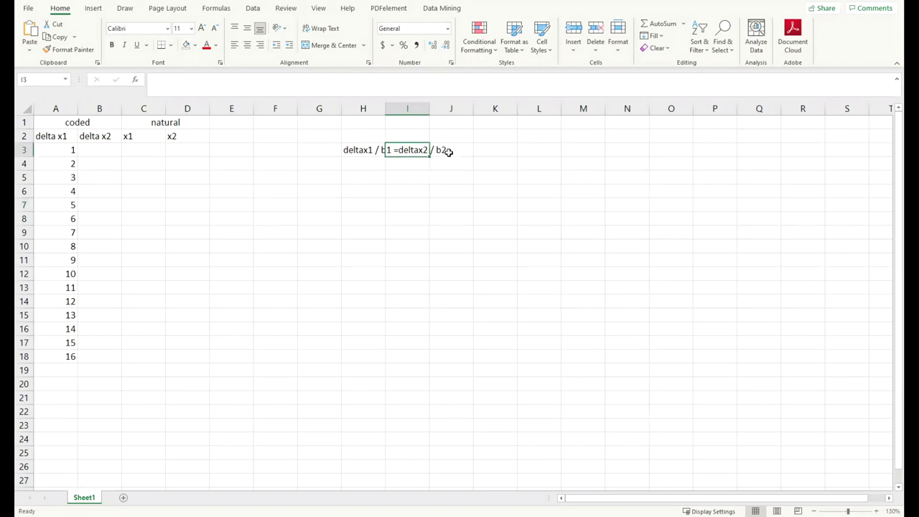
{"action": "left_click", "coordinate": [446, 151]}
{"action": "left_click", "coordinate": [449, 201]}
{"action": "left_click", "coordinate": [244, 191]}
{"action": "left_click", "coordinate": [106, 152]}
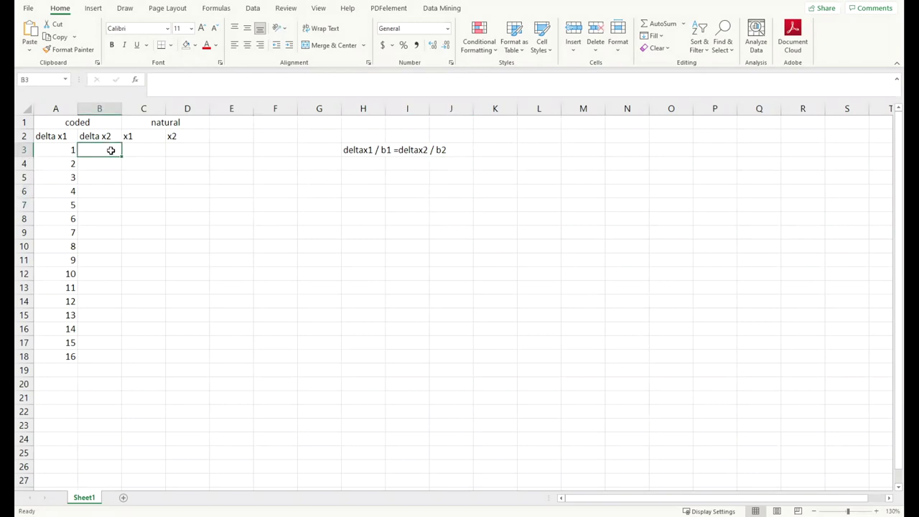
{"action": "type", "text": "="}
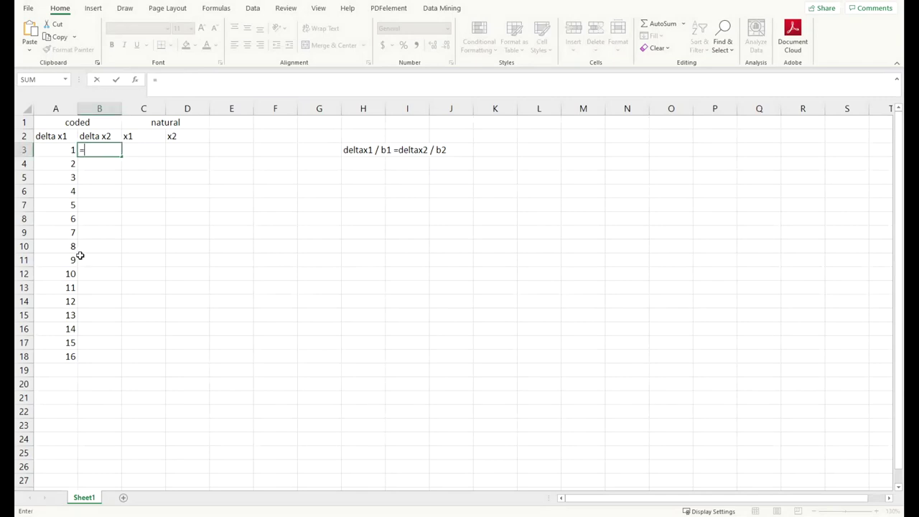
{"action": "type", "text": "0.775"}
{"action": "key", "text": "Escape"}
Switch to the workbook containing MSA (RSM part 1) and add a new worksheet named MSA runs after that sheet.
{"action": "left_click", "coordinate": [457, 301]}
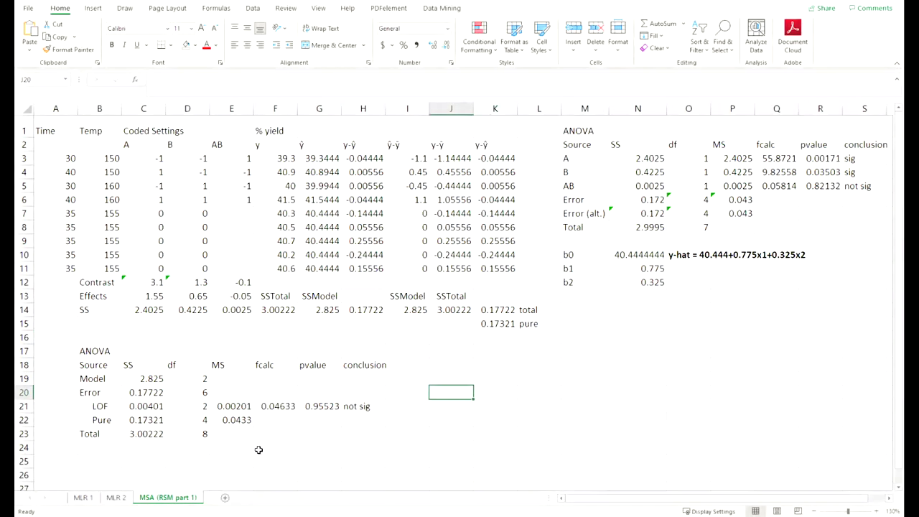
{"action": "left_click", "coordinate": [367, 323]}
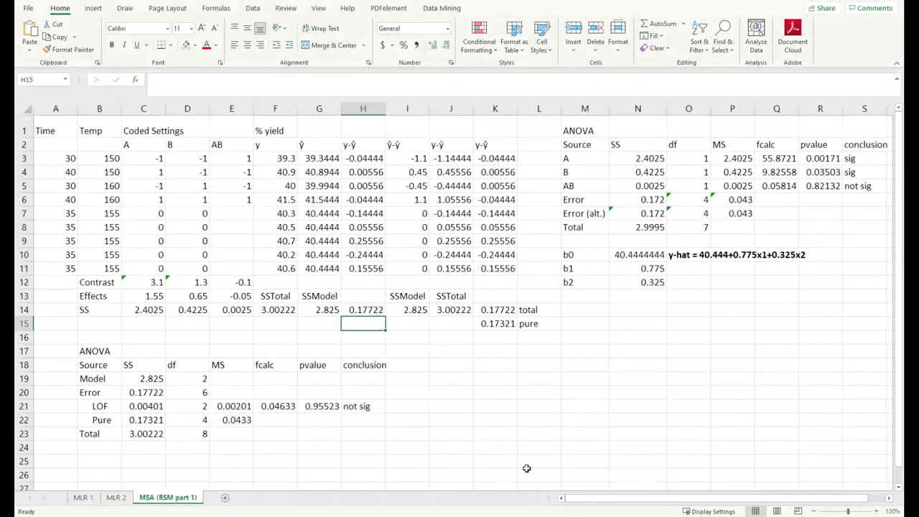
{"action": "left_click", "coordinate": [638, 257]}
{"action": "left_click", "coordinate": [648, 281]}
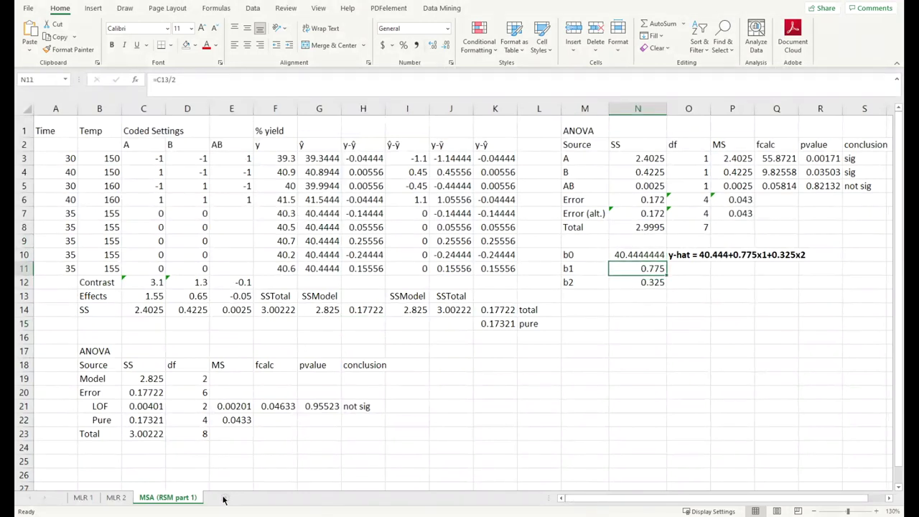
{"action": "left_click", "coordinate": [225, 497]}
{"action": "double_click", "coordinate": [221, 497]}
{"action": "type", "text": "MSA"}
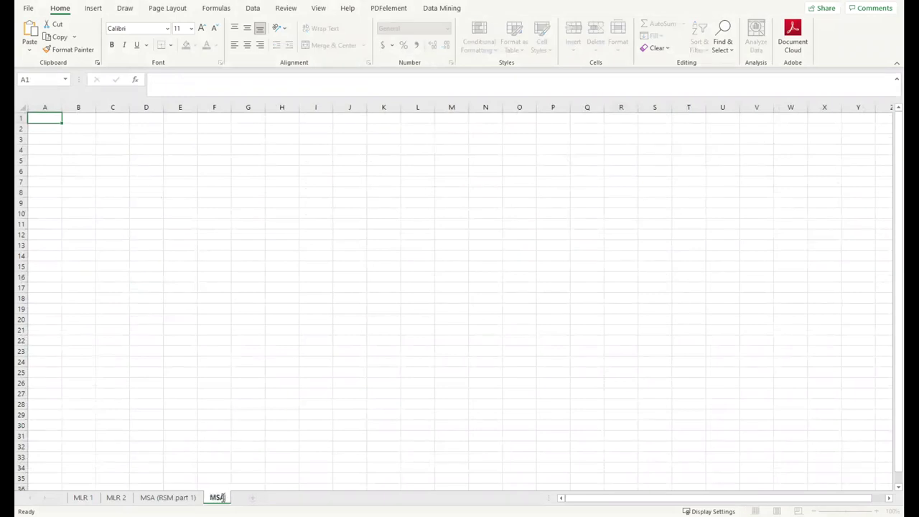
{"action": "type", "text": " runs"}
{"action": "key", "text": "Return"}
On the MSA runs sheet, enter the group headings coded in A1 and natural in C1.
{"action": "left_click", "coordinate": [276, 477]}
{"action": "left_click", "coordinate": [177, 499]}
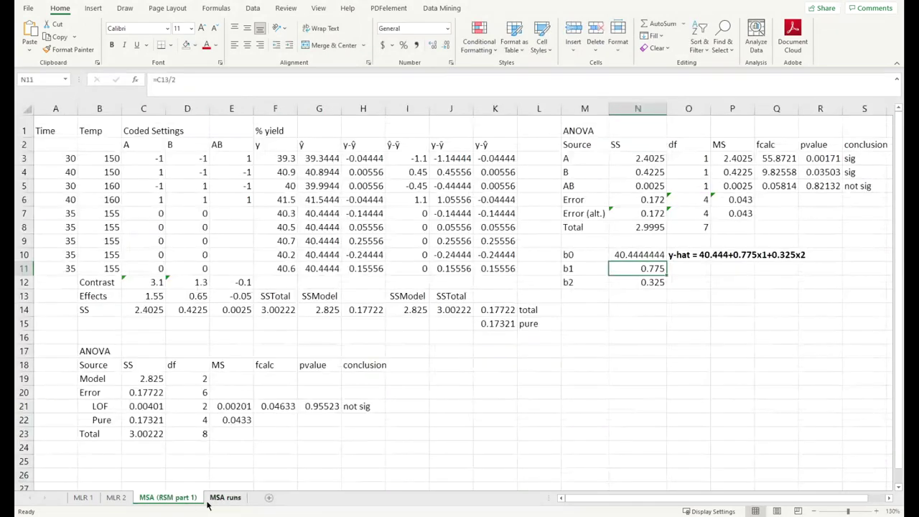
{"action": "left_click", "coordinate": [222, 502]}
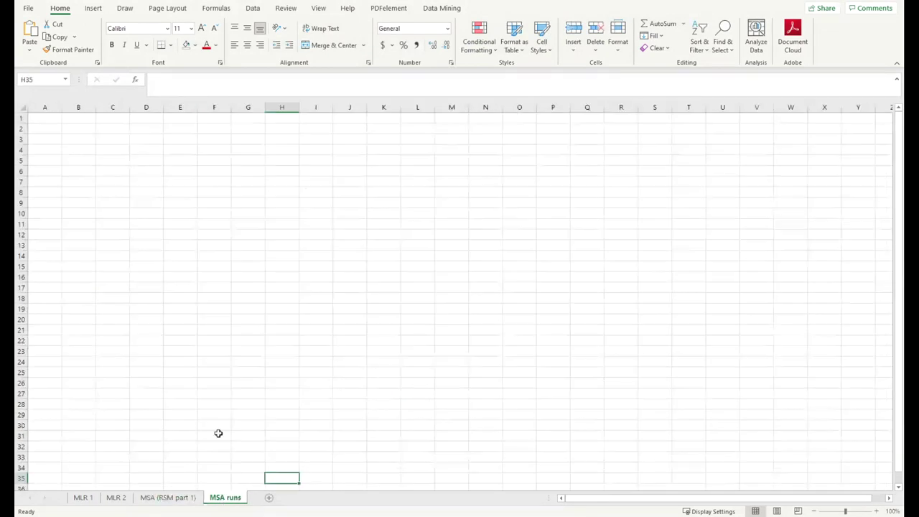
{"action": "left_click", "coordinate": [124, 258]}
{"action": "key", "text": "ctrl+Home"}
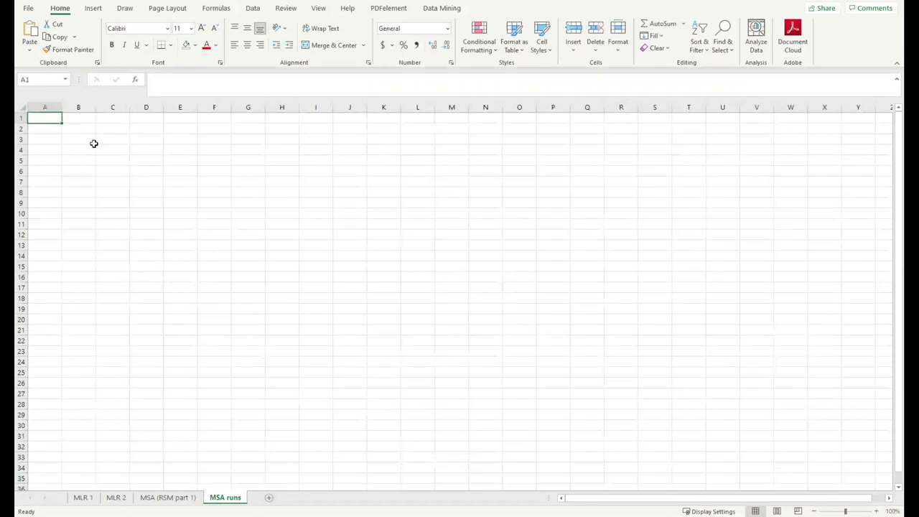
{"action": "type", "text": "coded"}
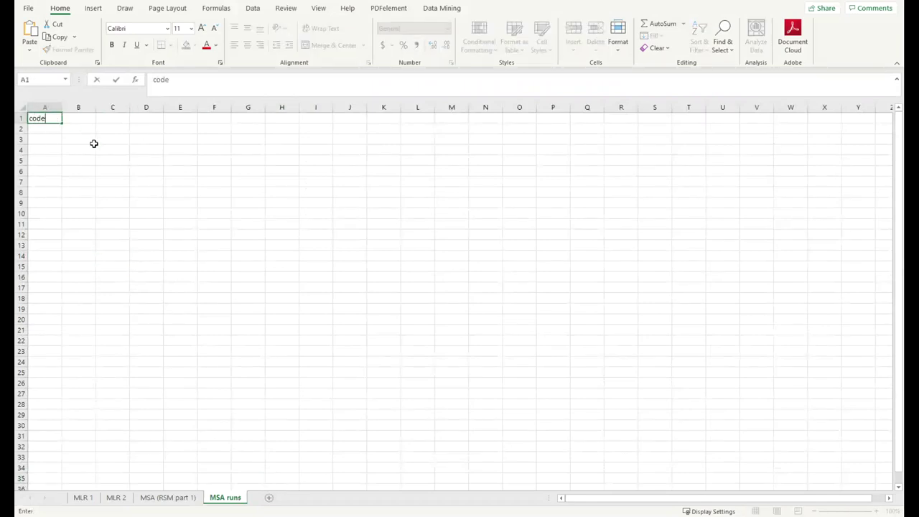
{"action": "key", "text": "Tab"}
{"action": "left_click", "coordinate": [115, 121]}
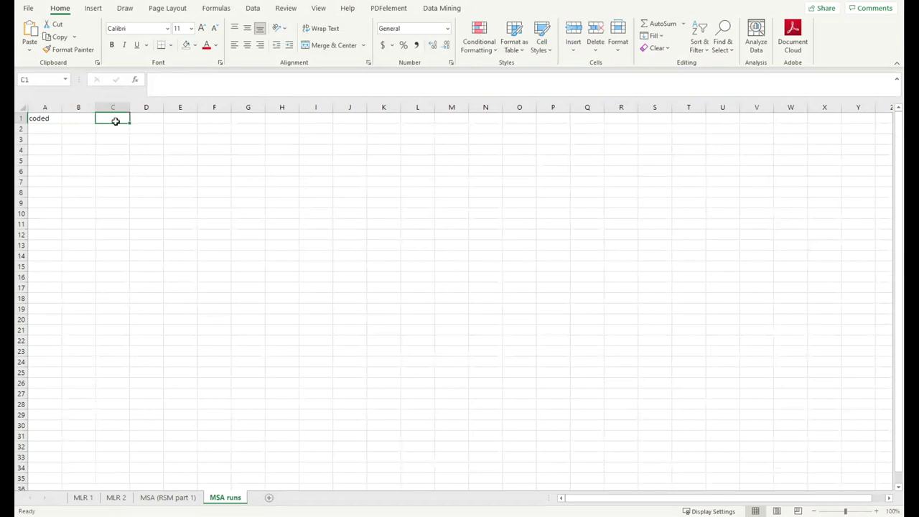
{"action": "type", "text": "natural"}
{"action": "key", "text": "Return"}
Merge and center the coded heading across A1:B1 and the natural heading across C1:D1.
{"action": "left_click_drag", "start_coordinate": [58, 119], "coordinate": [151, 119]}
{"action": "left_click", "coordinate": [309, 46]}
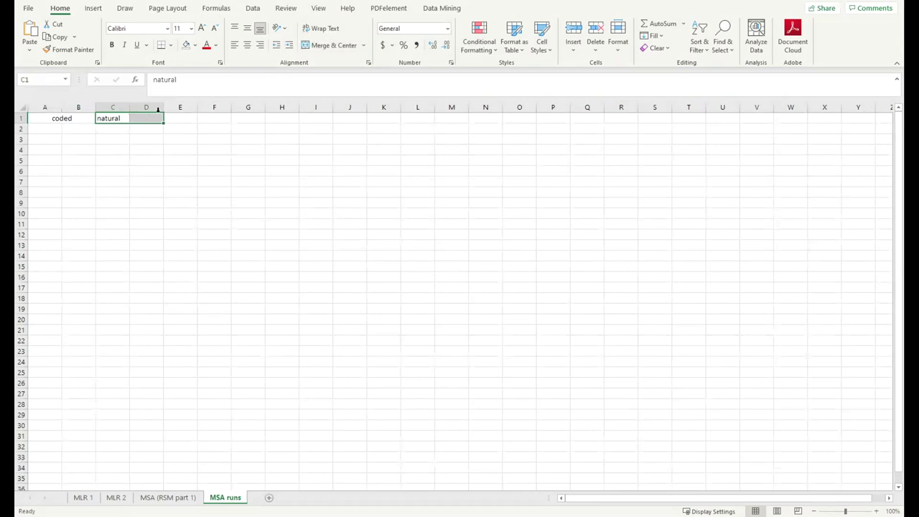
{"action": "left_click", "coordinate": [331, 45]}
{"action": "left_click", "coordinate": [214, 202]}
Enter the column headings deltax1, deltax2, x1 and x2 in cells A2 through D2.
{"action": "left_click", "coordinate": [58, 129]}
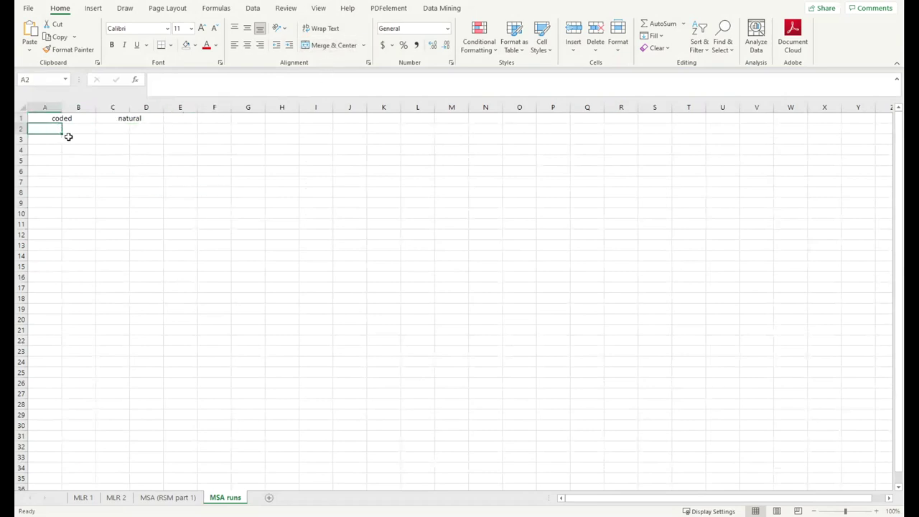
{"action": "type", "text": "deltax"}
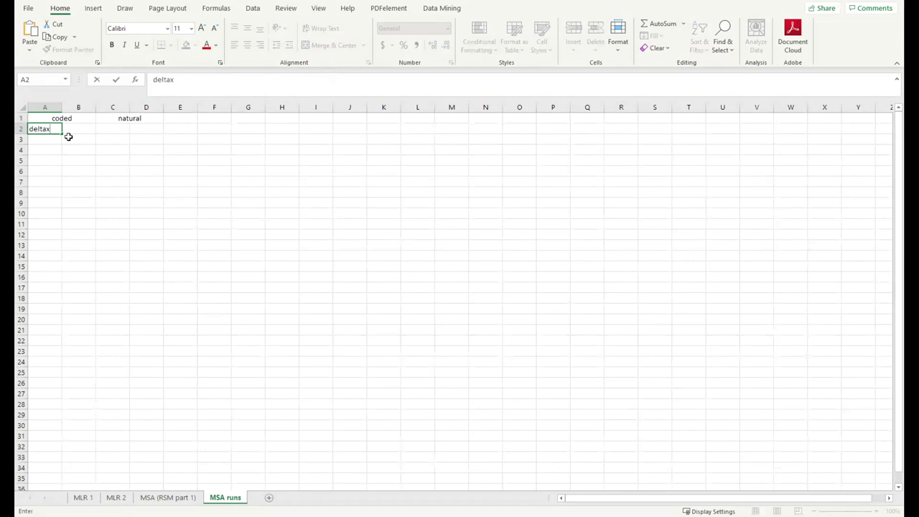
{"action": "type", "text": "1"}
{"action": "key", "text": "Tab"}
{"action": "type", "text": "deltax2"}
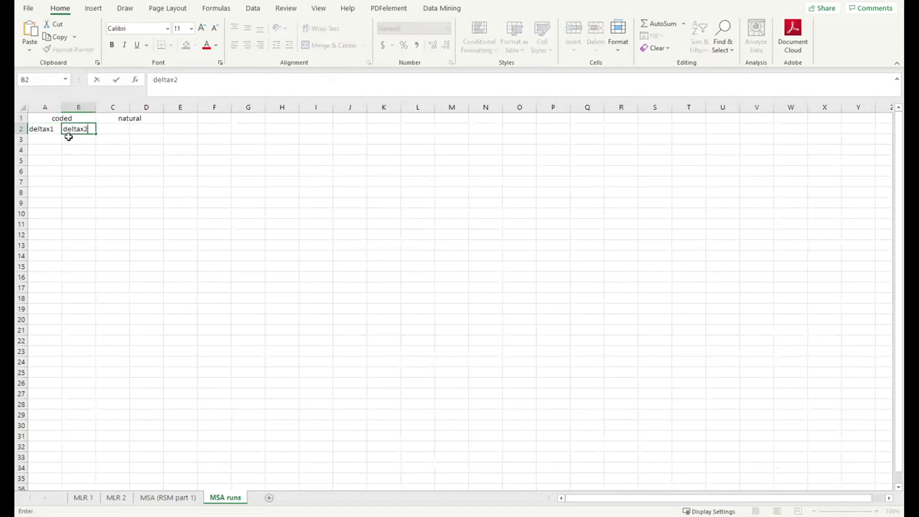
{"action": "key", "text": "Tab"}
{"action": "type", "text": "x1"}
{"action": "key", "text": "Tab"}
{"action": "type", "text": "x2"}
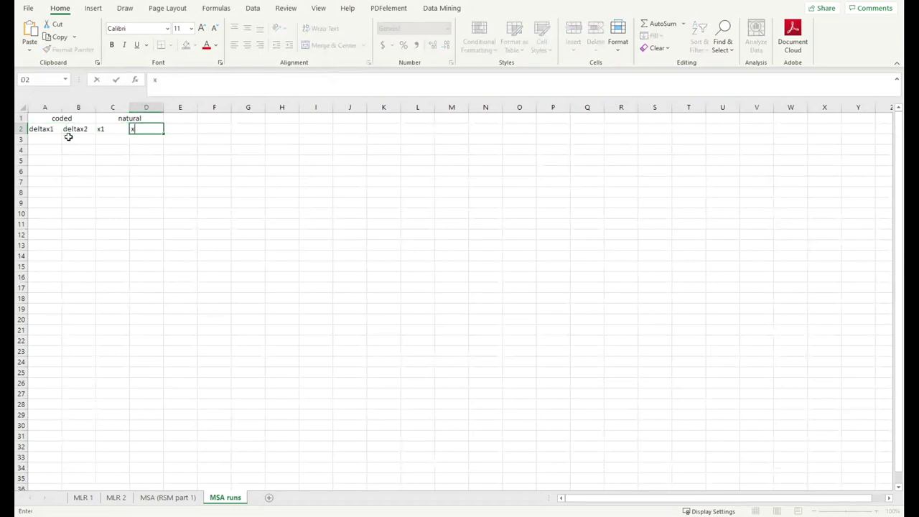
Fill the deltax1 column from A3 to A20 with the series 1 to 18.
{"action": "key", "text": "Return"}
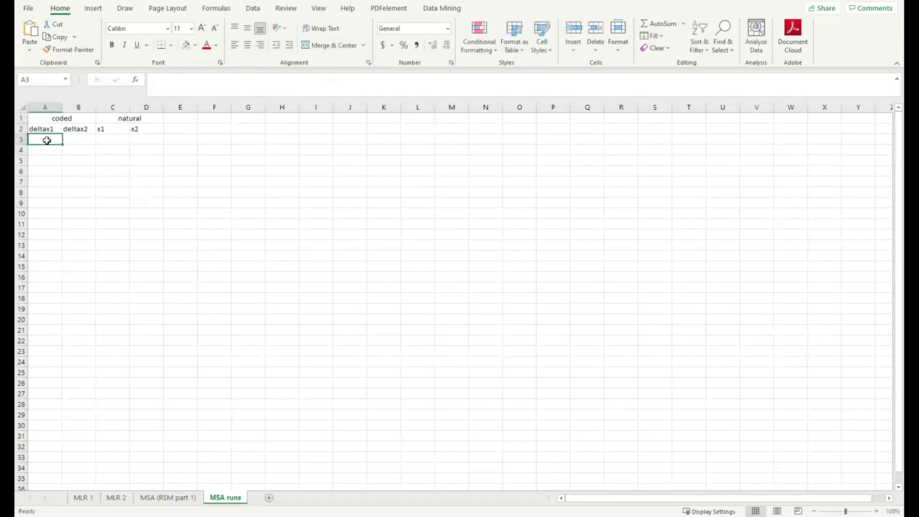
{"action": "left_click", "coordinate": [74, 171]}
{"action": "left_click", "coordinate": [58, 140]}
{"action": "left_click", "coordinate": [59, 147]}
{"action": "left_click_drag", "start_coordinate": [60, 146], "coordinate": [87, 335]}
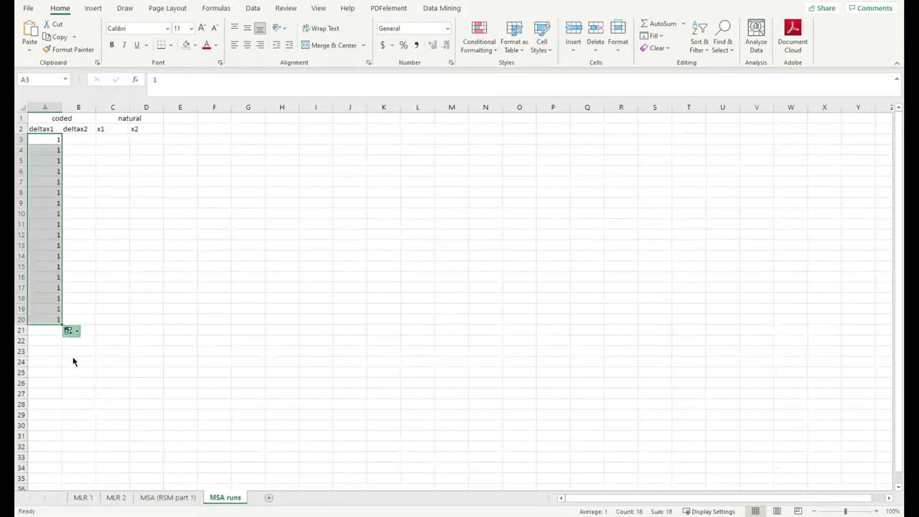
{"action": "left_click", "coordinate": [72, 330]}
{"action": "left_click", "coordinate": [94, 357]}
{"action": "left_click", "coordinate": [141, 310]}
{"action": "left_click_drag", "start_coordinate": [52, 139], "coordinate": [65, 329]}
{"action": "left_click", "coordinate": [111, 340]}
{"action": "left_click", "coordinate": [102, 311]}
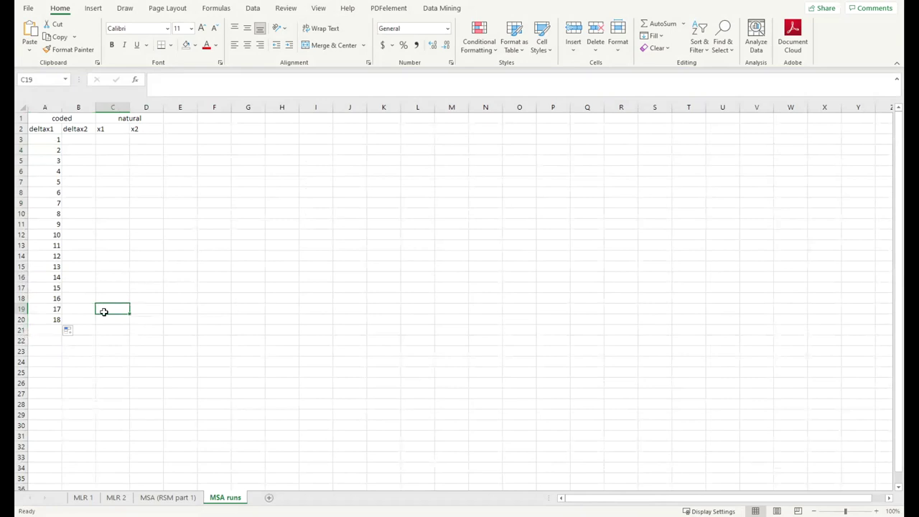
In B3, enter a deltax2 formula multiplying b1 (N11 on MSA (RSM part 1)) by A3 and dividing by b2 (N12).
{"action": "left_click", "coordinate": [77, 142]}
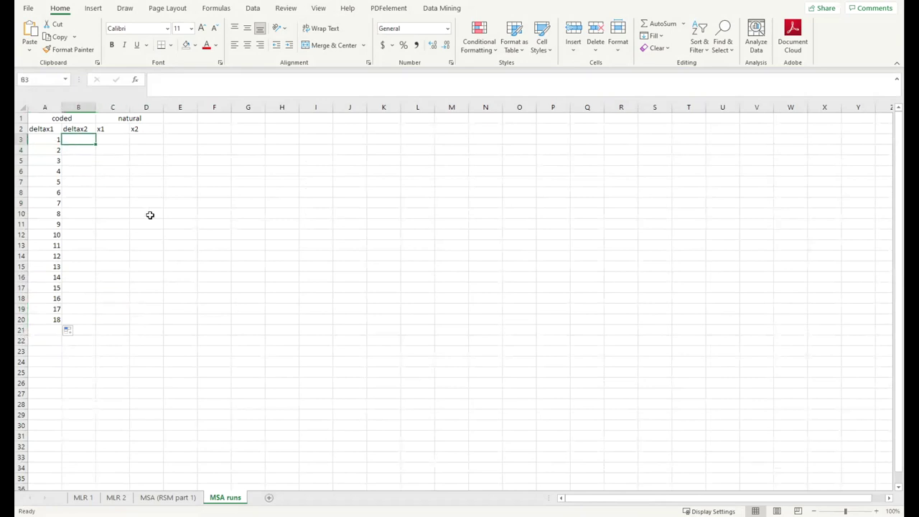
{"action": "type", "text": "="}
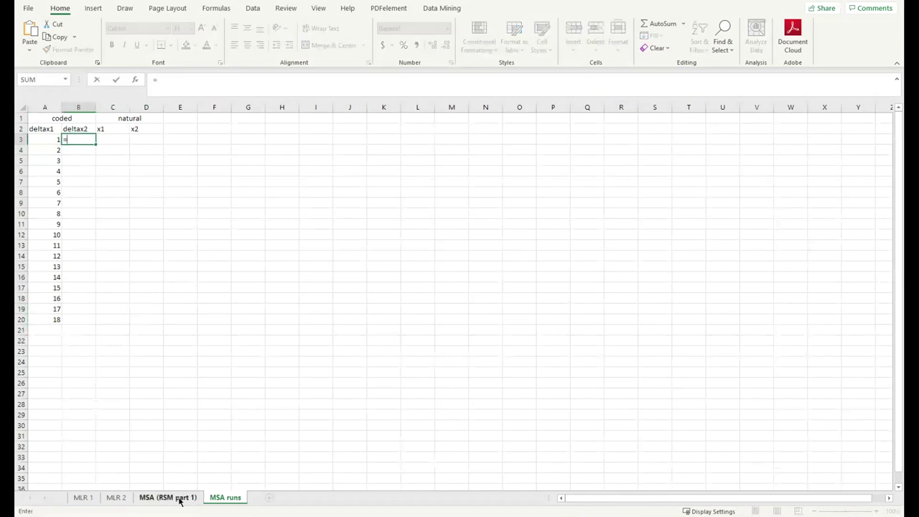
{"action": "left_click", "coordinate": [179, 498]}
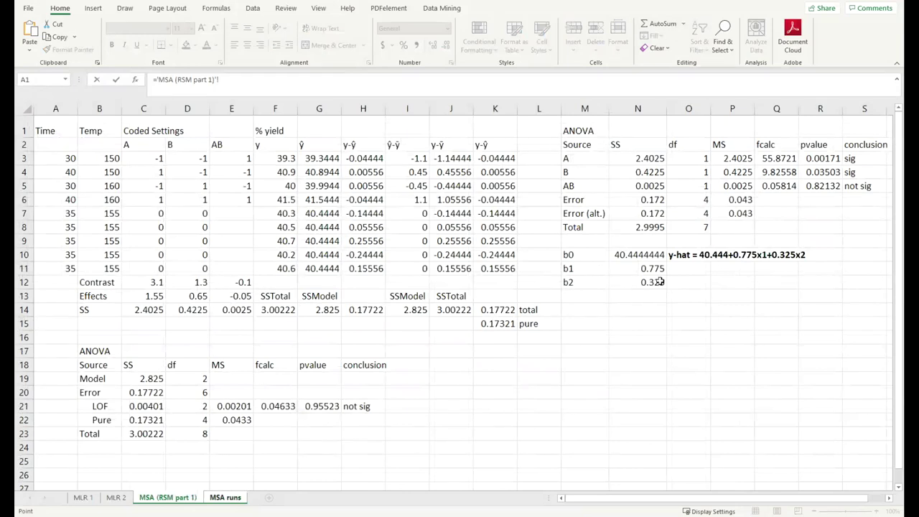
{"action": "left_click", "coordinate": [654, 270]}
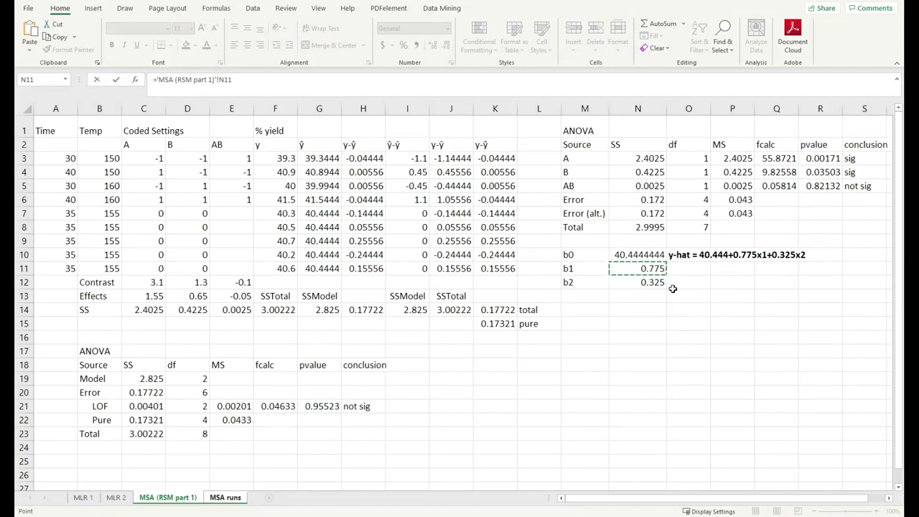
{"action": "type", "text": "*"}
{"action": "left_click", "coordinate": [217, 501]}
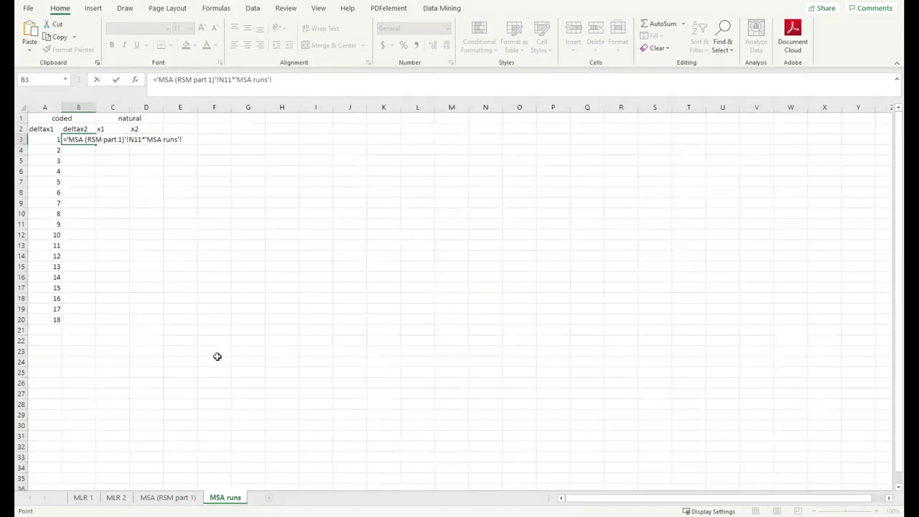
{"action": "left_click", "coordinate": [56, 143]}
{"action": "type", "text": "/"}
{"action": "left_click", "coordinate": [183, 500]}
{"action": "left_click", "coordinate": [644, 282]}
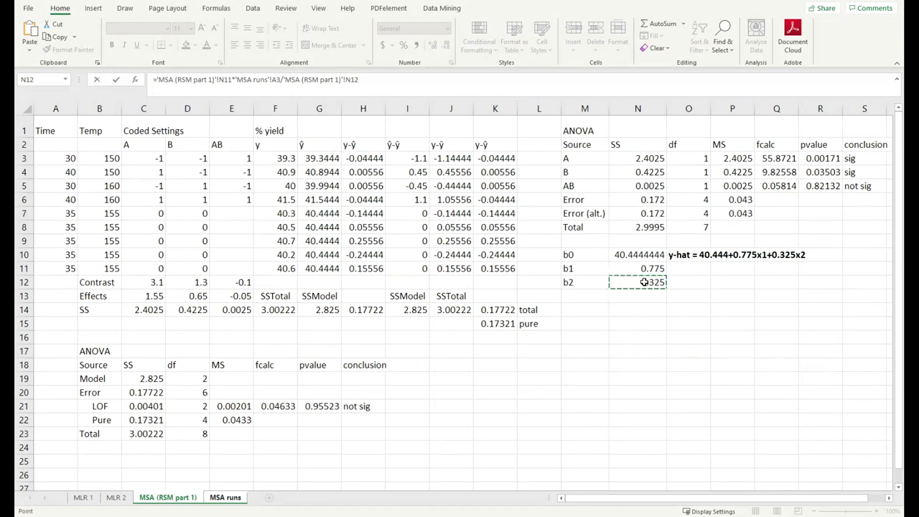
{"action": "key", "text": "Return"}
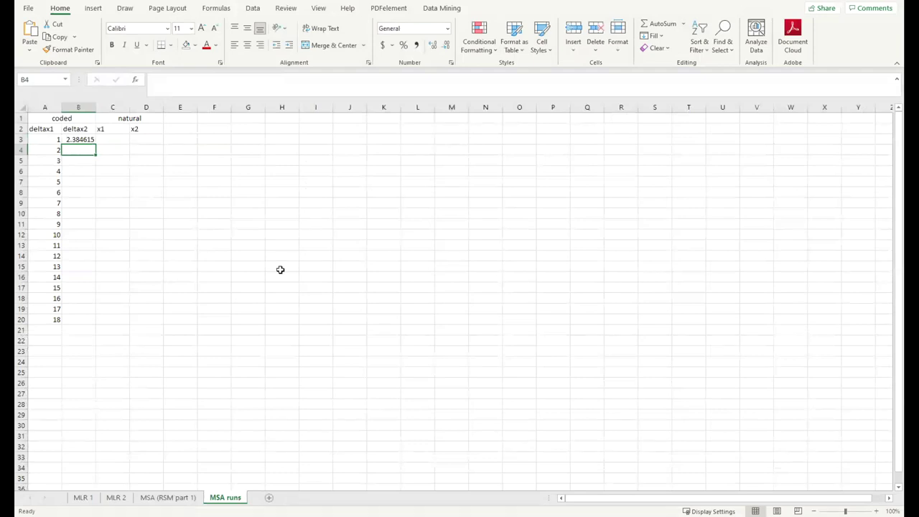
Swap the coefficient references in the B3 formula so it multiplies N12 by A3 and divides by N11.
{"action": "double_click", "coordinate": [81, 139]}
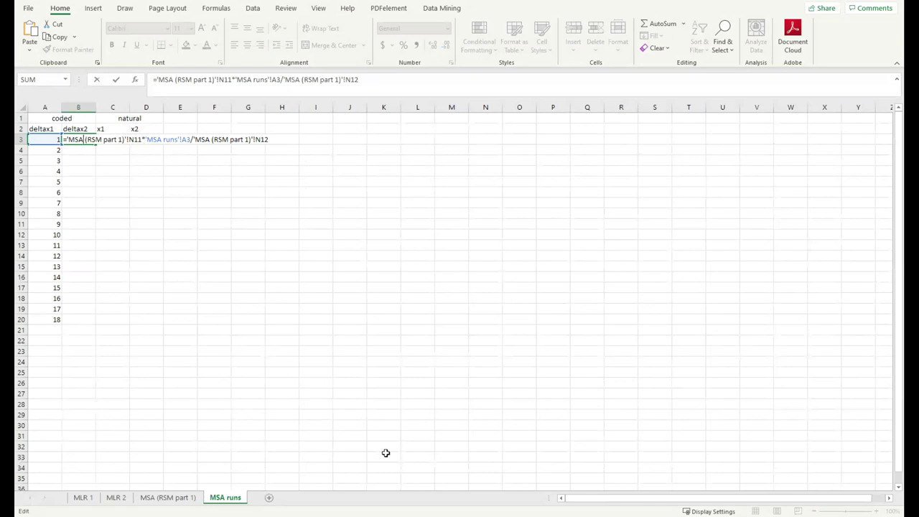
{"action": "key", "text": "Return"}
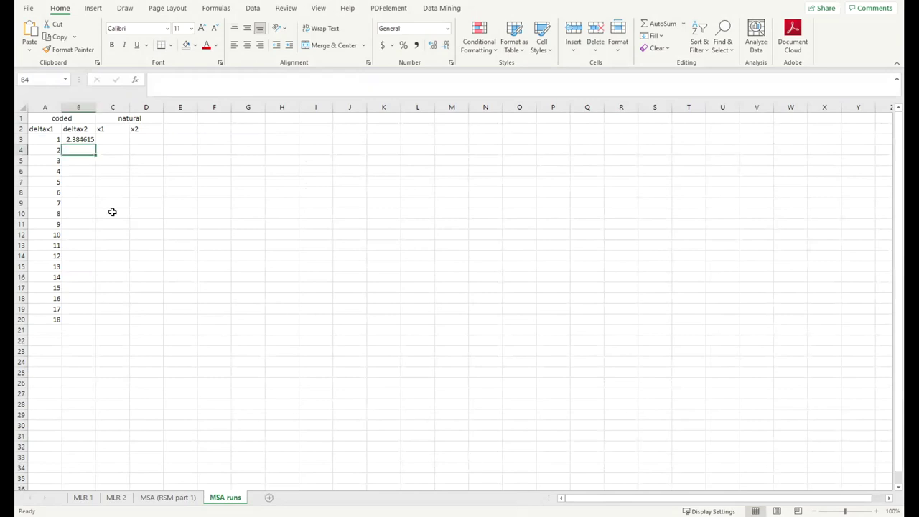
{"action": "double_click", "coordinate": [77, 140]}
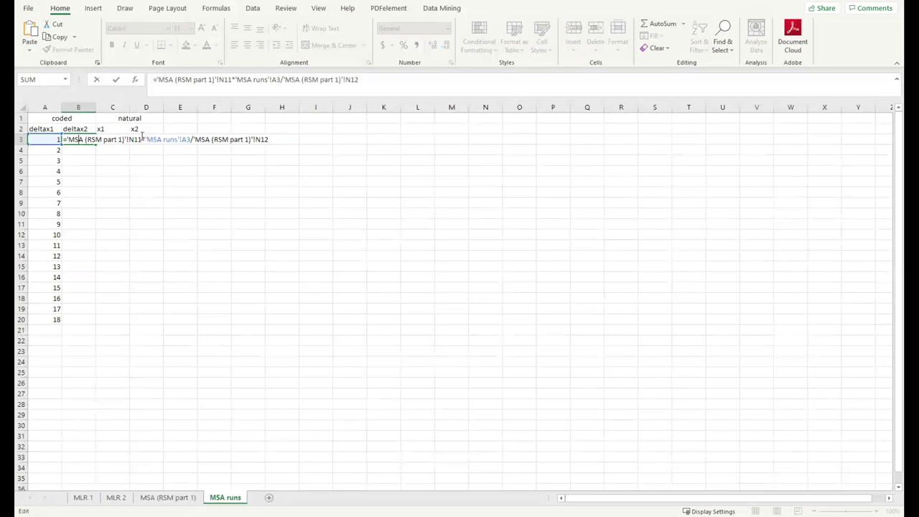
{"action": "left_click_drag", "start_coordinate": [143, 139], "coordinate": [68, 141]}
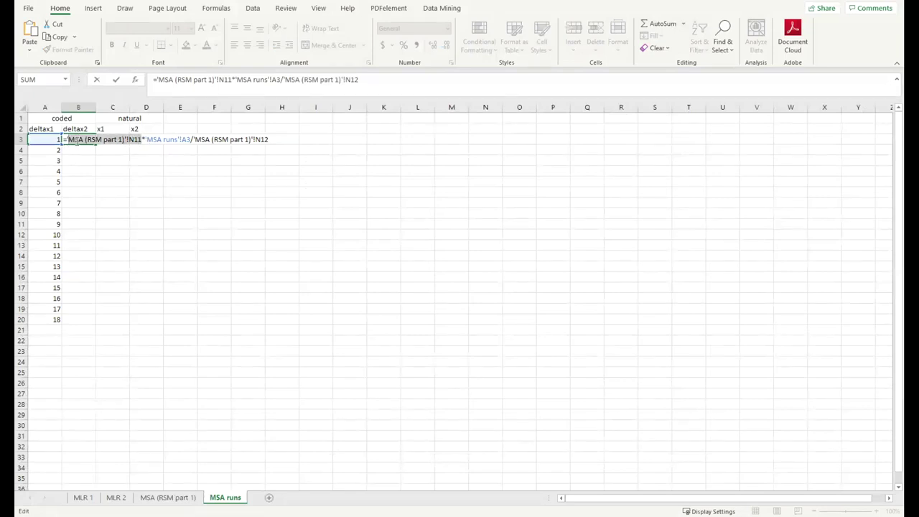
{"action": "left_click", "coordinate": [139, 140]}
{"action": "key", "text": "BackSpace"}
{"action": "type", "text": "2"}
{"action": "key", "text": "End"}
{"action": "key", "text": "BackSpace"}
{"action": "type", "text": "1"}
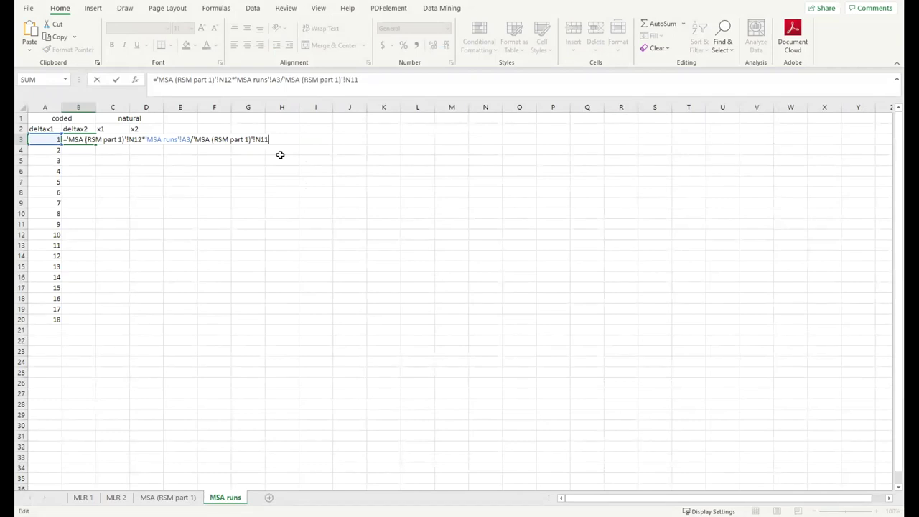
{"action": "key", "text": "Return"}
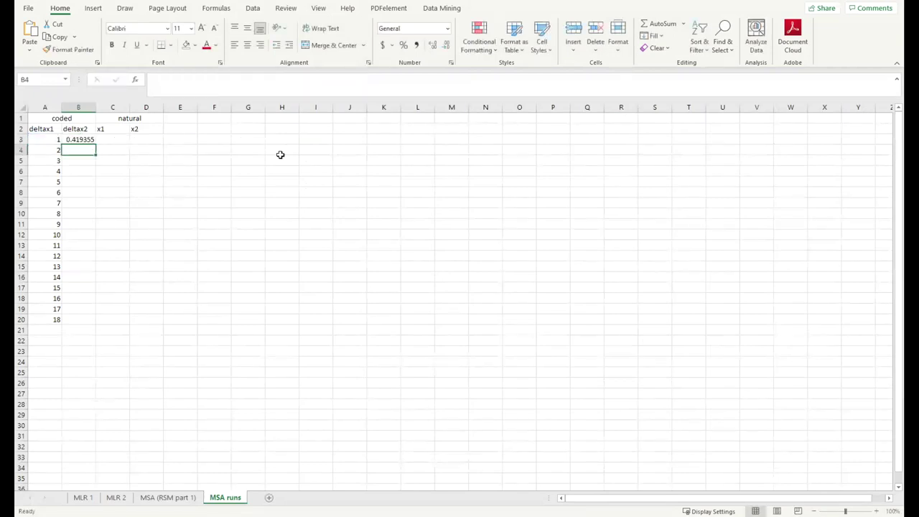
Try to copy the deltax2 formula from B3 down through B20.
{"action": "left_click", "coordinate": [86, 140]}
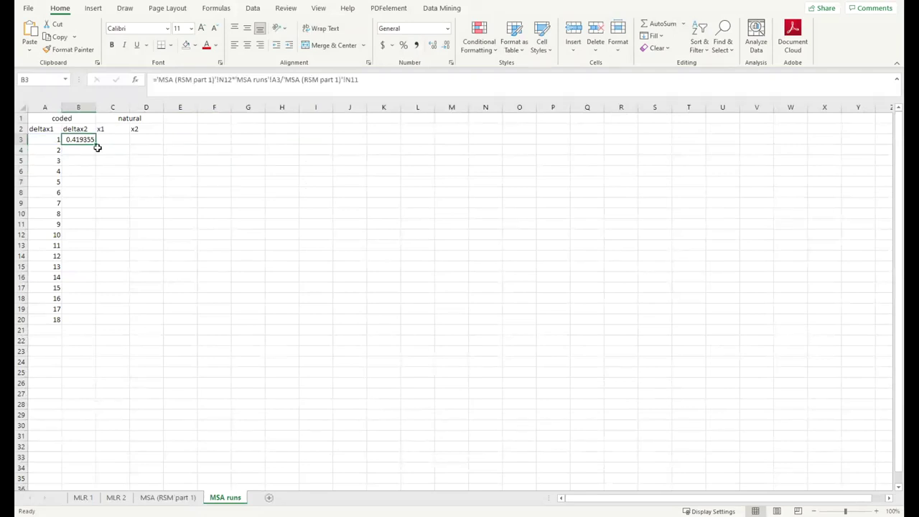
{"action": "left_click_drag", "start_coordinate": [96, 145], "coordinate": [100, 323]}
{"action": "left_click", "coordinate": [180, 256]}
Make the coefficient references in the B3 formula absolute, as $N$12 and $N$11.
{"action": "left_click", "coordinate": [85, 139]}
{"action": "double_click", "coordinate": [84, 140]}
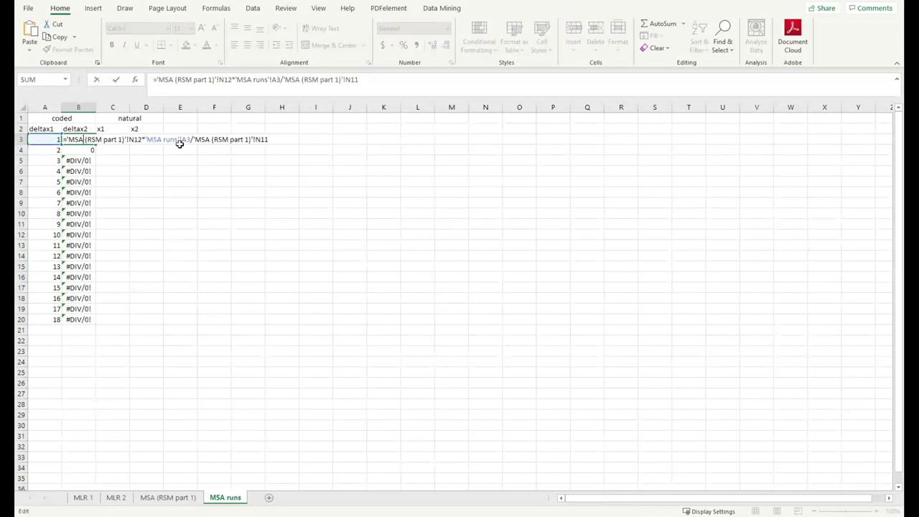
{"action": "left_click", "coordinate": [133, 139]}
{"action": "key", "text": "F4"}
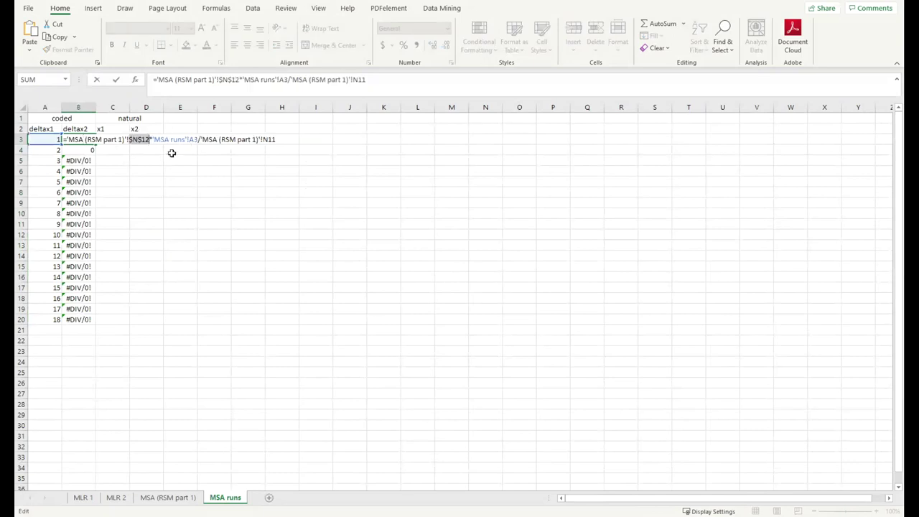
{"action": "left_click", "coordinate": [270, 140]}
{"action": "key", "text": "F4"}
{"action": "key", "text": "Return"}
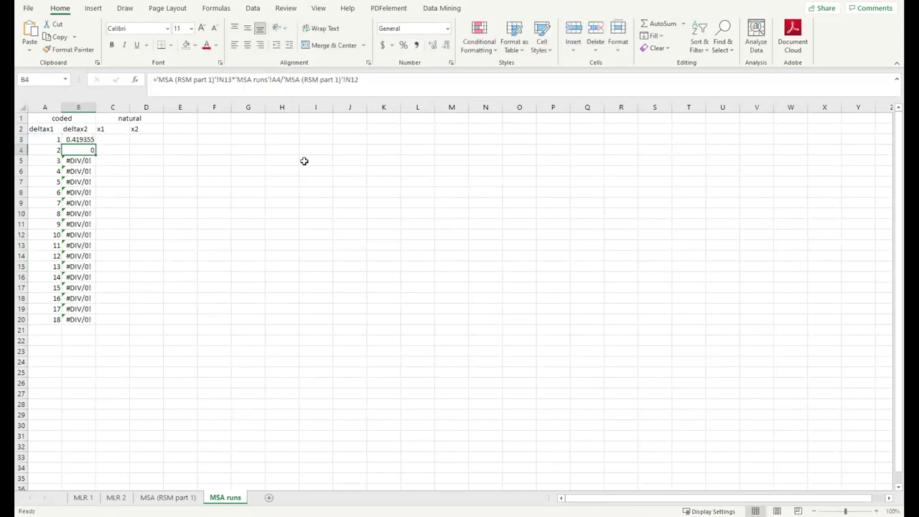
Fill the deltax2 formula with absolute references from B3 down through B20.
{"action": "left_click", "coordinate": [81, 140]}
{"action": "left_click_drag", "start_coordinate": [95, 145], "coordinate": [96, 321]}
{"action": "left_click", "coordinate": [179, 309]}
{"action": "left_click_drag", "start_coordinate": [79, 140], "coordinate": [79, 321]}
{"action": "left_click", "coordinate": [155, 298]}
{"action": "left_click", "coordinate": [83, 139]}
{"action": "left_click_drag", "start_coordinate": [54, 139], "coordinate": [76, 321]}
{"action": "left_click", "coordinate": [113, 192]}
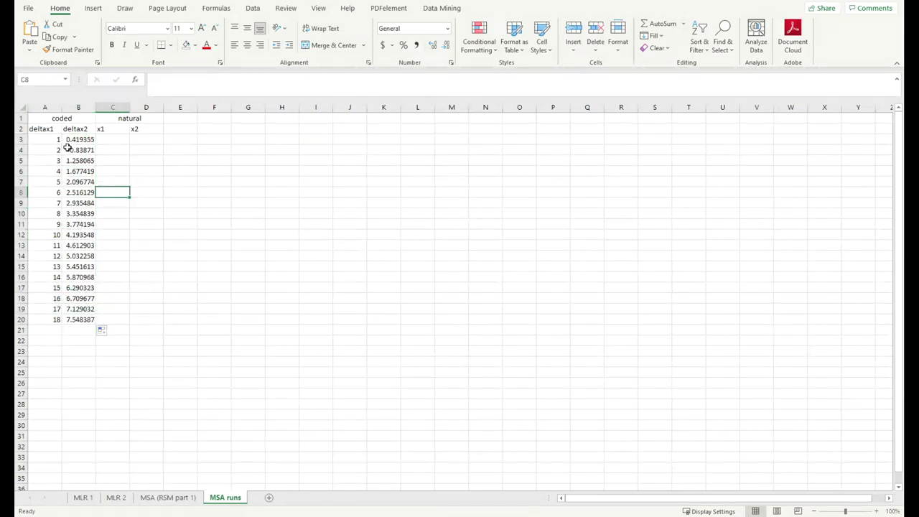
Widen column I slightly and write the coding relation x=(x'-cp)/(hp-cp) as a note in I4.
{"action": "left_click", "coordinate": [112, 139]}
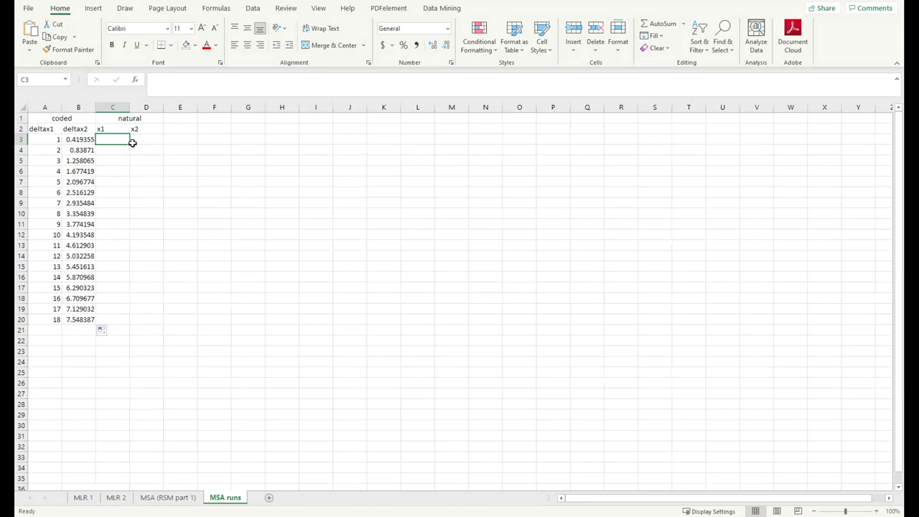
{"action": "left_click", "coordinate": [311, 150]}
{"action": "left_click_drag", "start_coordinate": [333, 107], "coordinate": [343, 107]}
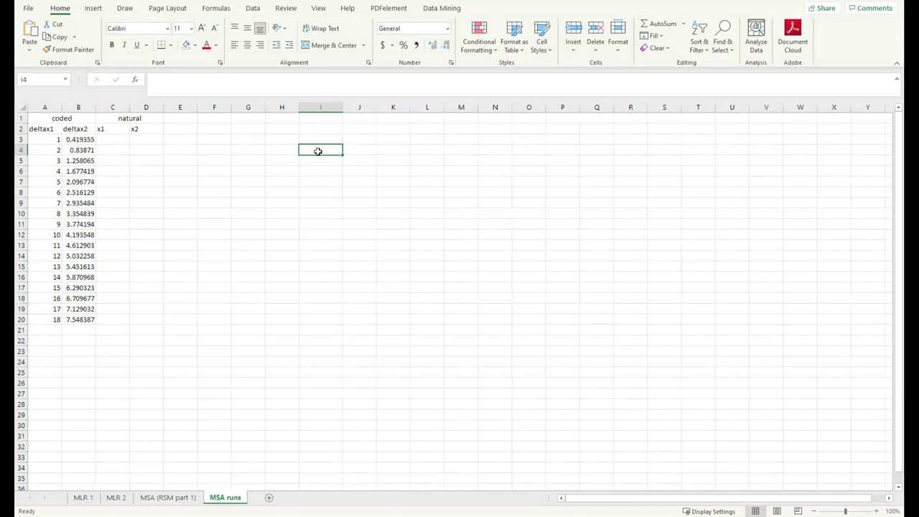
{"action": "type", "text": "x=("}
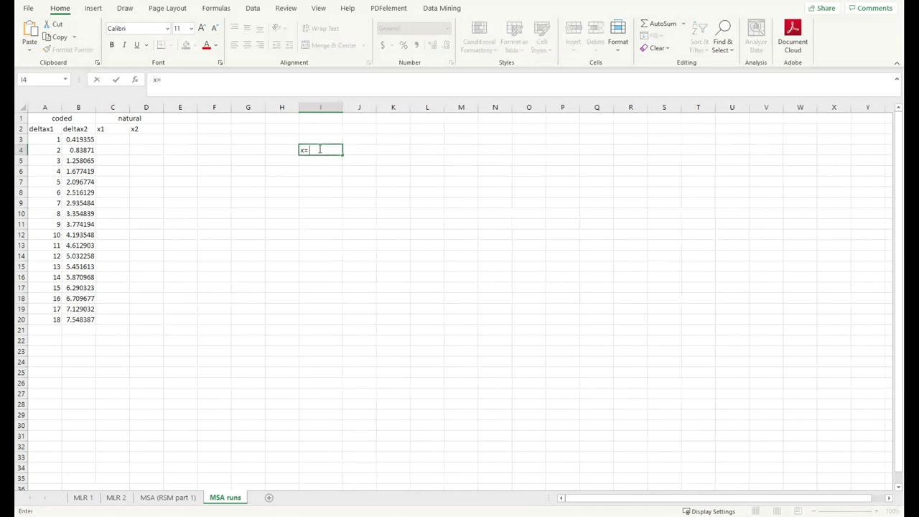
{"action": "key", "text": "BackSpace"}
{"action": "key", "text": "BackSpace"}
{"action": "type", "text": "(x'-cp)/(hp-cp)"}
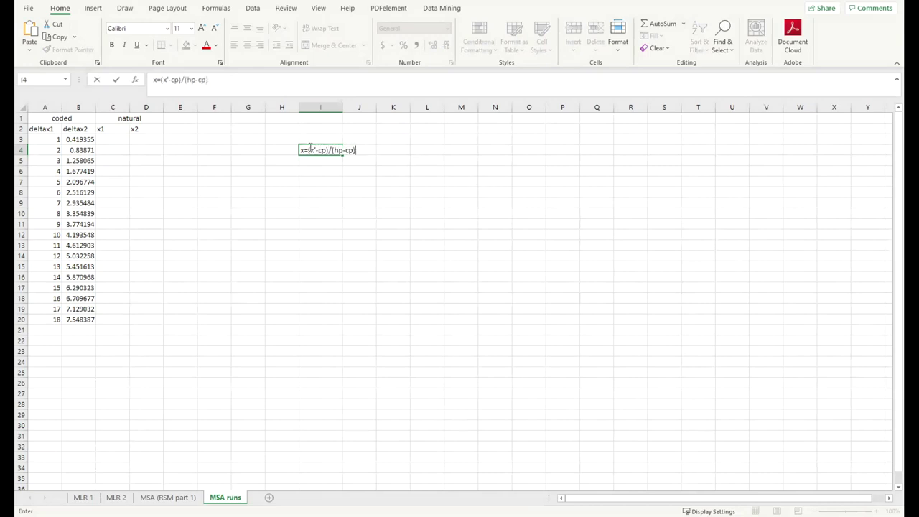
{"action": "key", "text": "Return"}
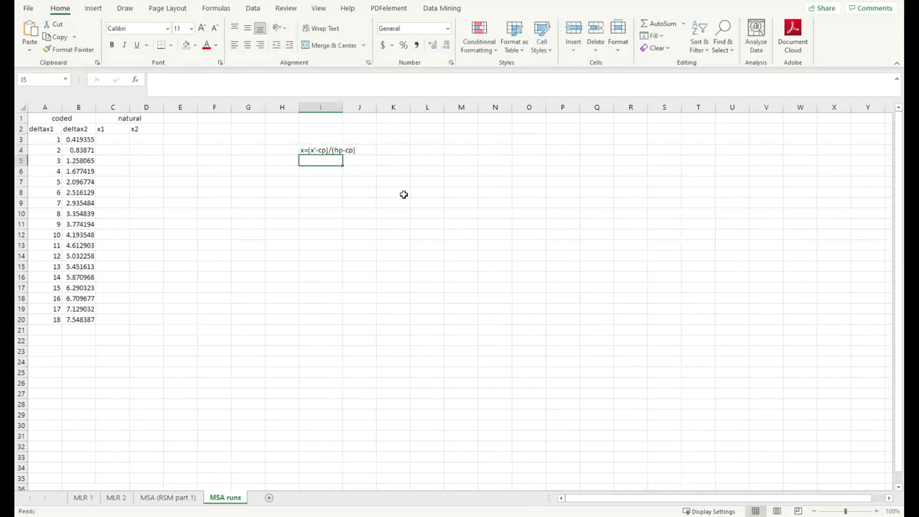
{"action": "left_click", "coordinate": [328, 147]}
{"action": "left_click", "coordinate": [384, 171]}
{"action": "left_click", "coordinate": [322, 159]}
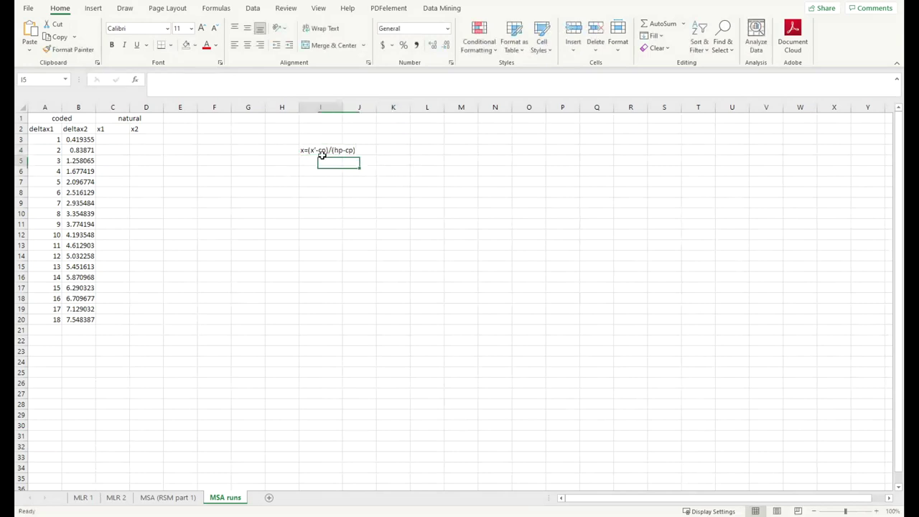
{"action": "left_click", "coordinate": [307, 150]}
Enter the natural x1 formula =A3*(40-35)+35 in C3.
{"action": "left_click", "coordinate": [126, 141]}
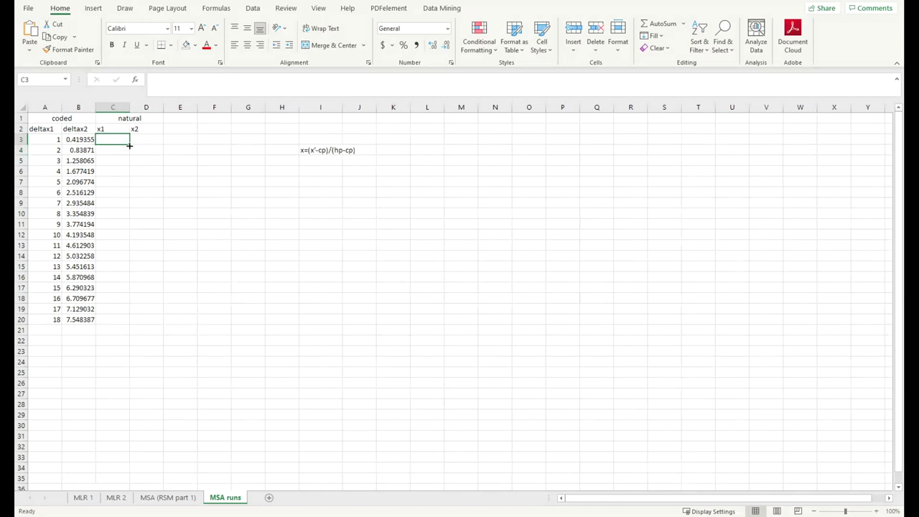
{"action": "type", "text": "="}
{"action": "key", "text": "Left"}
{"action": "key", "text": "Left"}
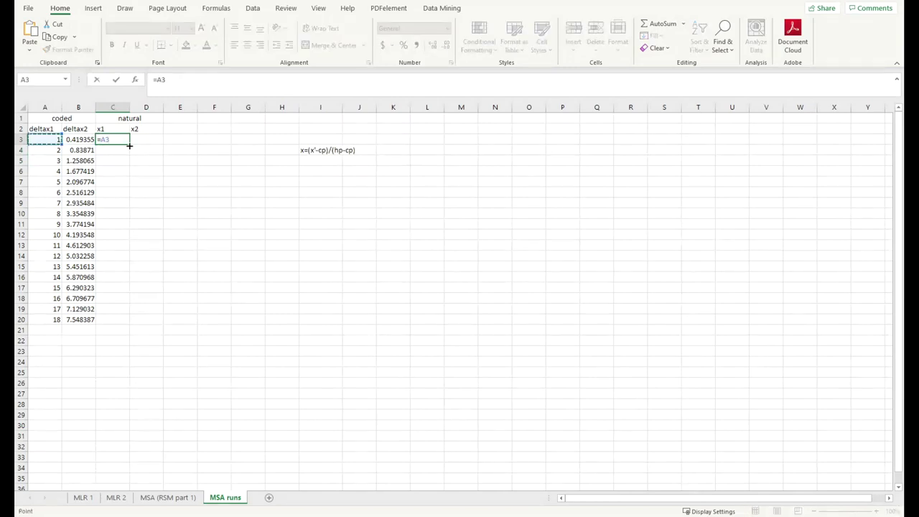
{"action": "type", "text": "*("}
{"action": "type", "text": "35"}
{"action": "key", "text": "BackSpace"}
{"action": "key", "text": "BackSpace"}
{"action": "type", "text": "40-35)"}
{"action": "type", "text": "35"}
{"action": "key", "text": "Return"}
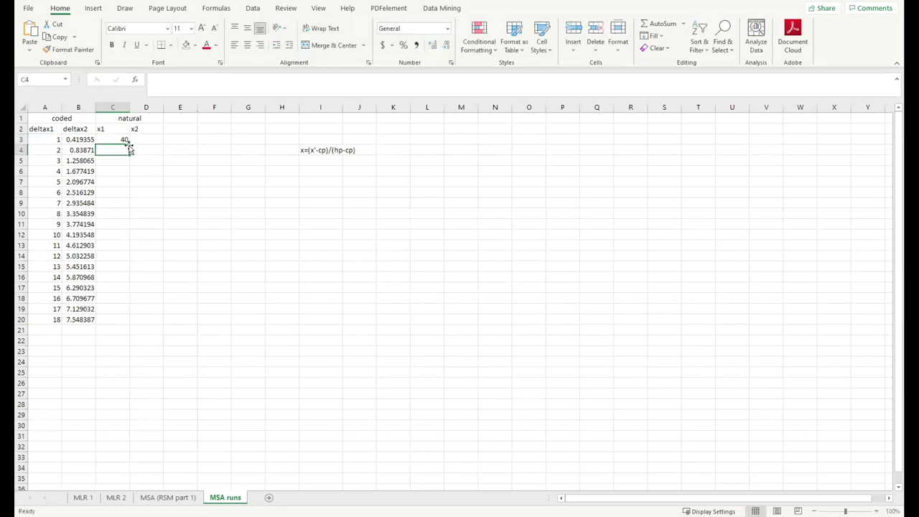
Fill the natural x1 formula from C3 down through C20.
{"action": "left_click", "coordinate": [124, 140]}
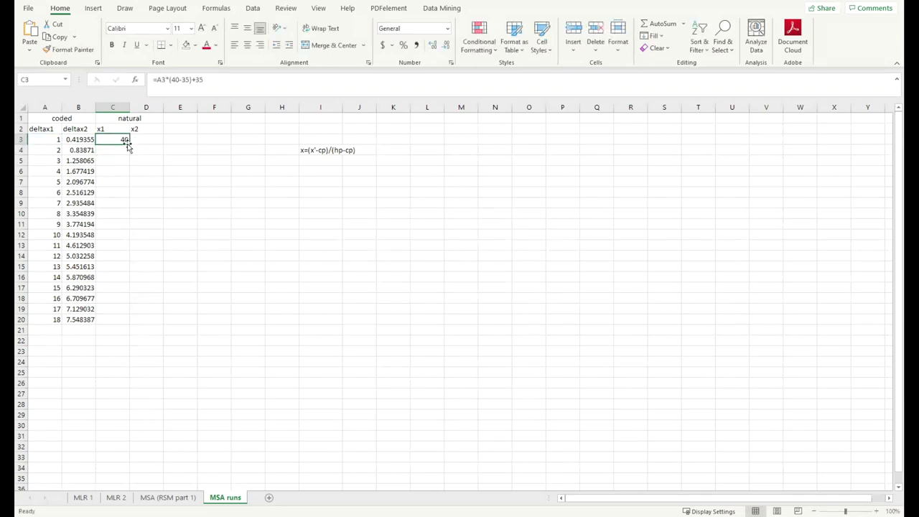
{"action": "left_click_drag", "start_coordinate": [127, 198], "coordinate": [127, 137]}
{"action": "key", "text": "Right"}
{"action": "left_click", "coordinate": [117, 139]}
{"action": "double_click", "coordinate": [129, 145]}
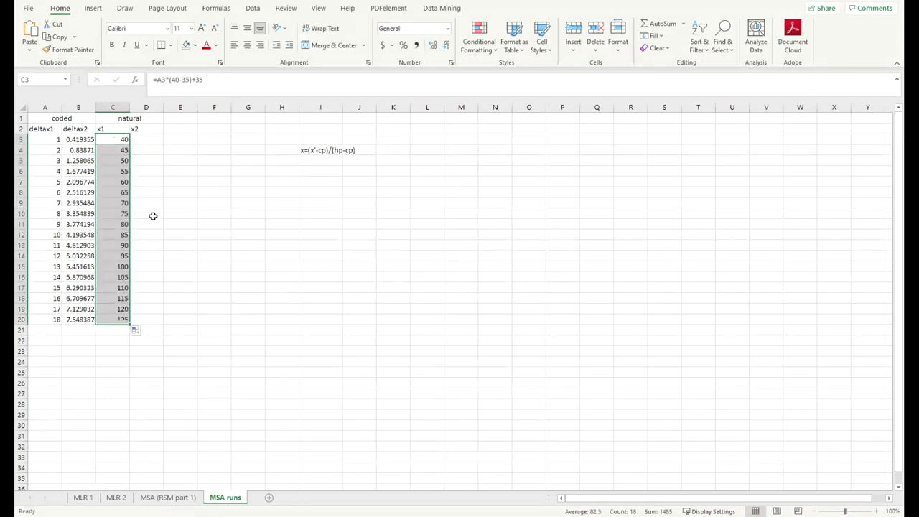
{"action": "left_click", "coordinate": [151, 237]}
{"action": "left_click_drag", "start_coordinate": [121, 141], "coordinate": [129, 319]}
{"action": "left_click_drag", "start_coordinate": [176, 241], "coordinate": [168, 267]}
Enter the natural x2 formula =B3*(160-155)+155 in D3.
{"action": "left_click", "coordinate": [148, 139]}
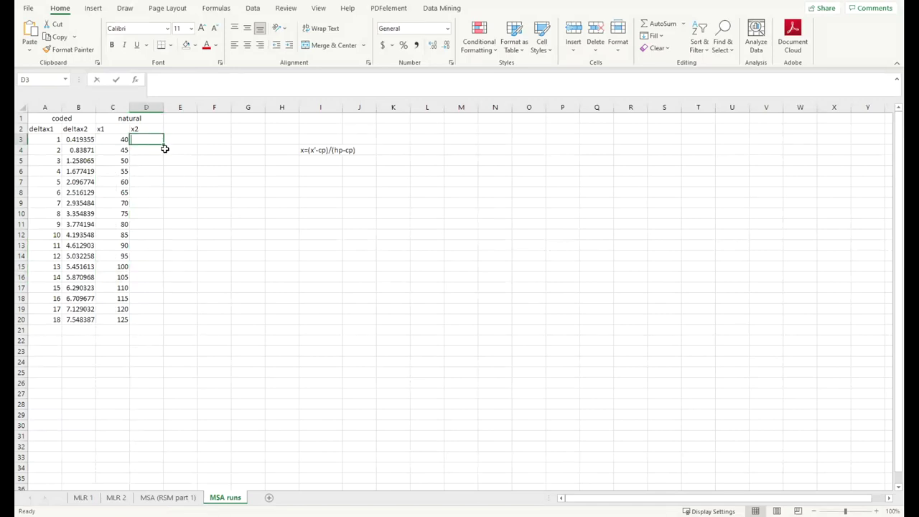
{"action": "key", "text": "F2"}
{"action": "key", "text": "Escape"}
{"action": "left_click", "coordinate": [118, 140]}
{"action": "key", "text": "F2"}
{"action": "left_click", "coordinate": [157, 142]}
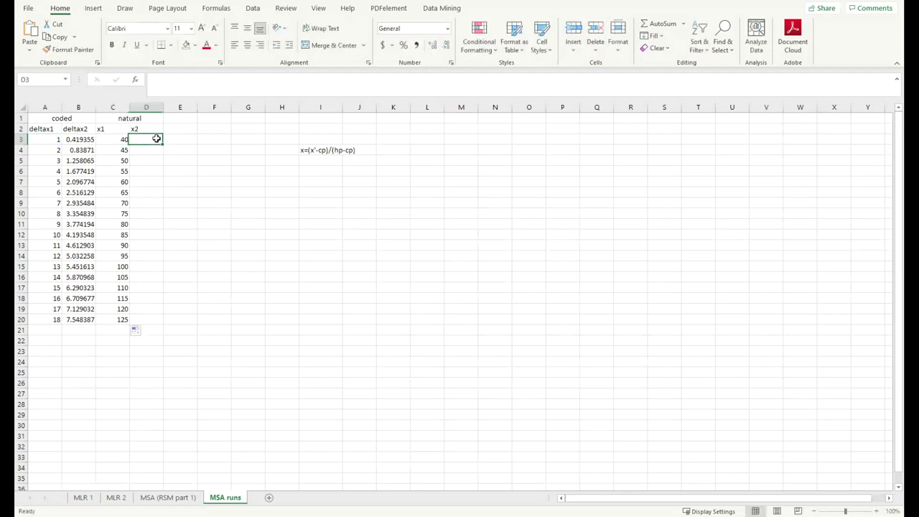
{"action": "type", "text": "="}
{"action": "left_click", "coordinate": [79, 141]}
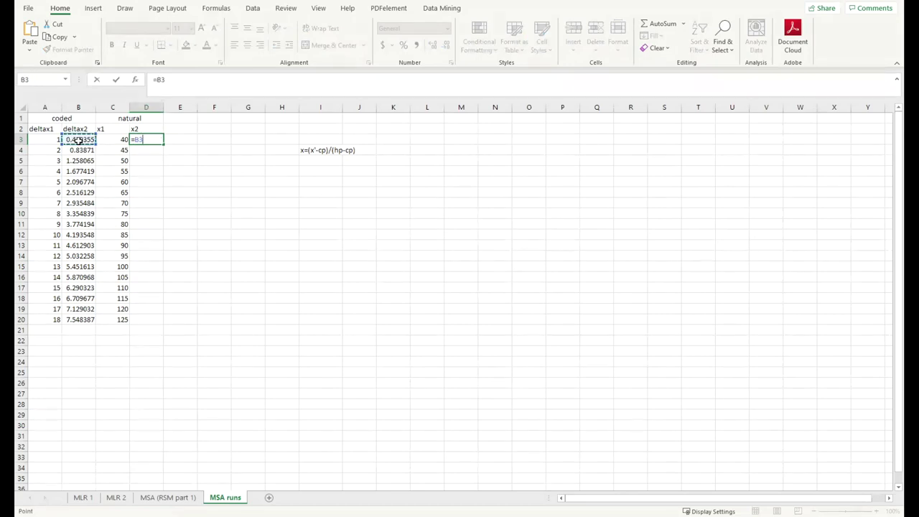
{"action": "type", "text": "*("}
{"action": "type", "text": "160-155)+155"}
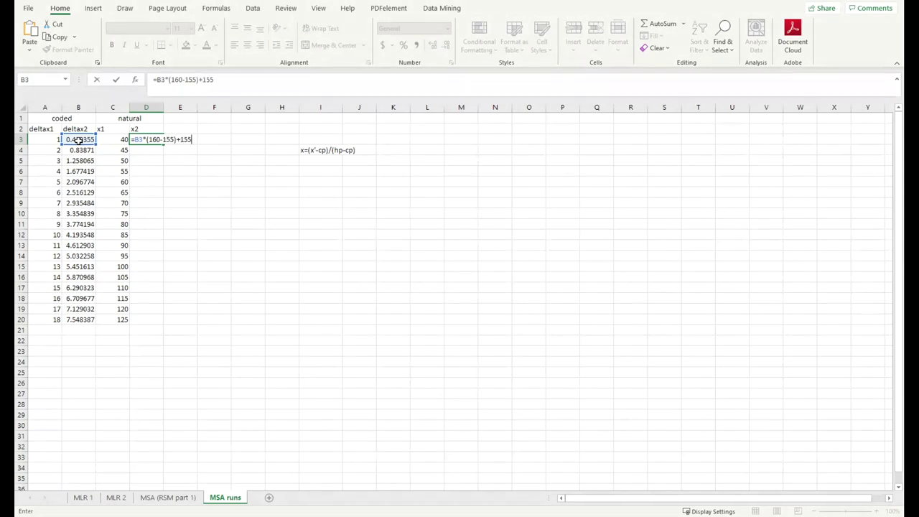
{"action": "key", "text": "Return"}
Fill the natural x2 formula from D3 down through D20.
{"action": "left_click", "coordinate": [160, 142]}
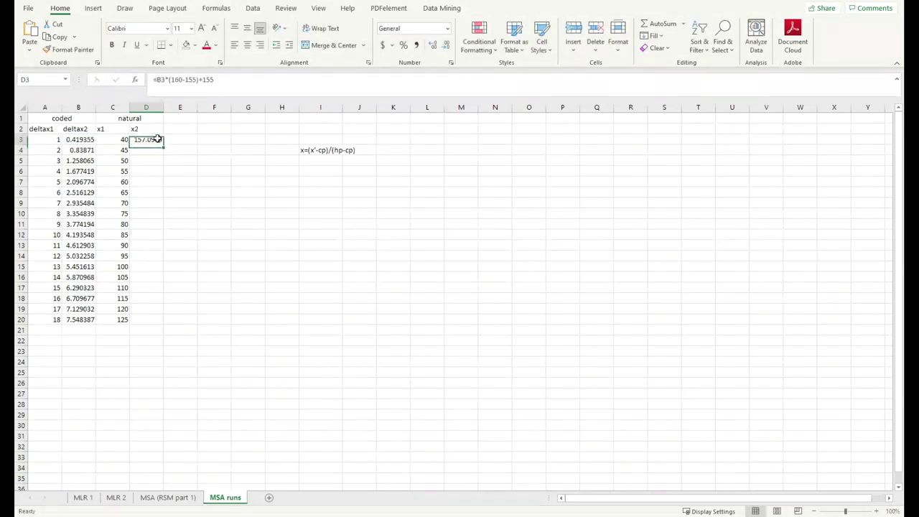
{"action": "double_click", "coordinate": [165, 144]}
{"action": "left_click", "coordinate": [254, 237]}
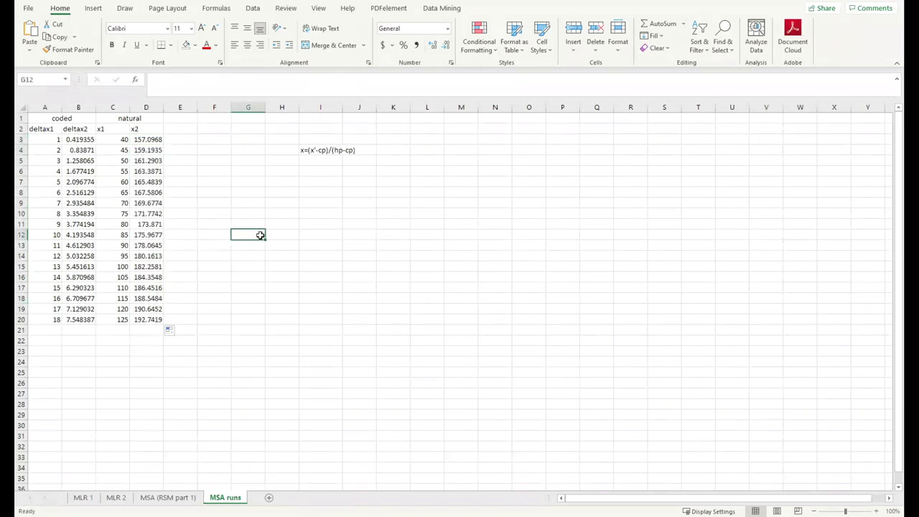
Add the response heading Y in E2, beside the natural x2 column.
{"action": "left_click_drag", "start_coordinate": [190, 121], "coordinate": [205, 299]}
{"action": "left_click", "coordinate": [179, 130]}
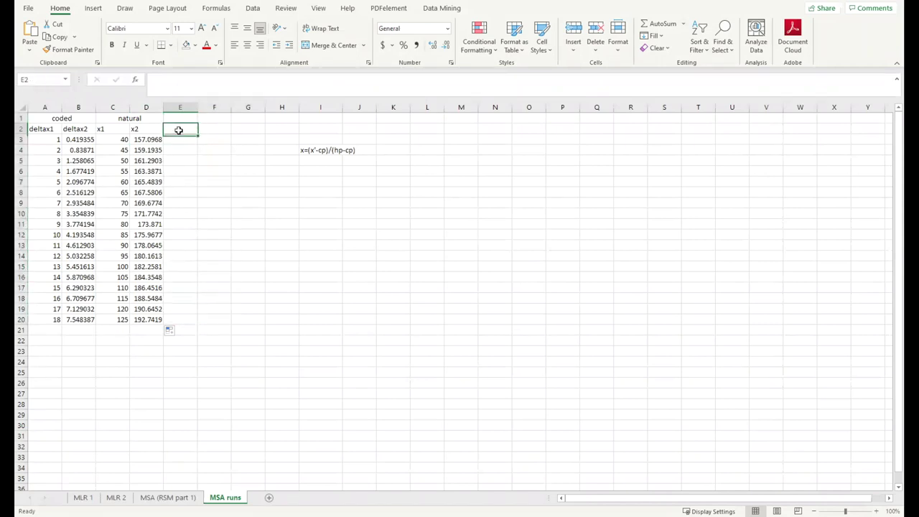
{"action": "type", "text": "Y"}
{"action": "key", "text": "Return"}
{"action": "left_click", "coordinate": [179, 130]}
{"action": "left_click", "coordinate": [184, 171]}
{"action": "left_click", "coordinate": [181, 128]}
{"action": "left_click", "coordinate": [183, 137]}
{"action": "left_click", "coordinate": [179, 129]}
{"action": "left_click", "coordinate": [184, 139]}
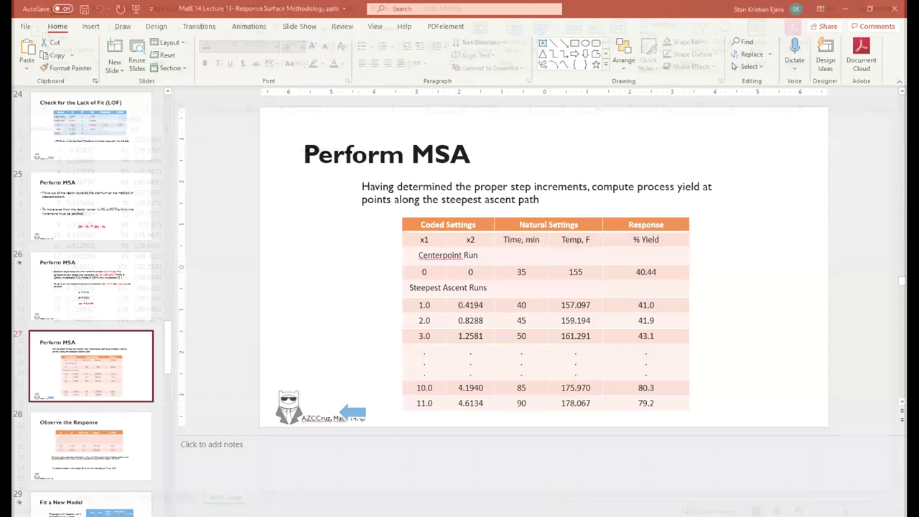
Switch to the PowerPoint lecture and examine the % Yield values of the centerpoint and first three steepest ascent runs on the Perform MSA slide.
{"action": "left_click_drag", "start_coordinate": [635, 272], "coordinate": [668, 288]}
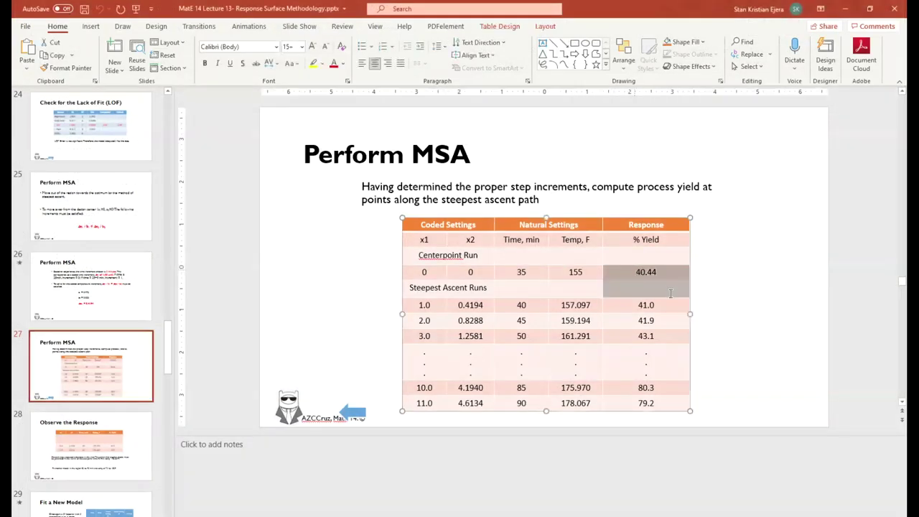
{"action": "left_click", "coordinate": [667, 306]}
{"action": "double_click", "coordinate": [650, 305]}
{"action": "double_click", "coordinate": [654, 321]}
{"action": "double_click", "coordinate": [657, 335]}
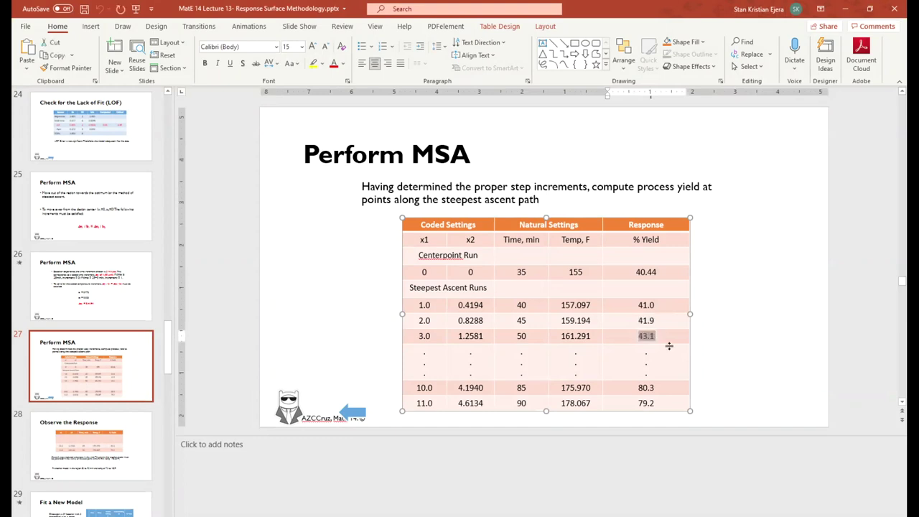
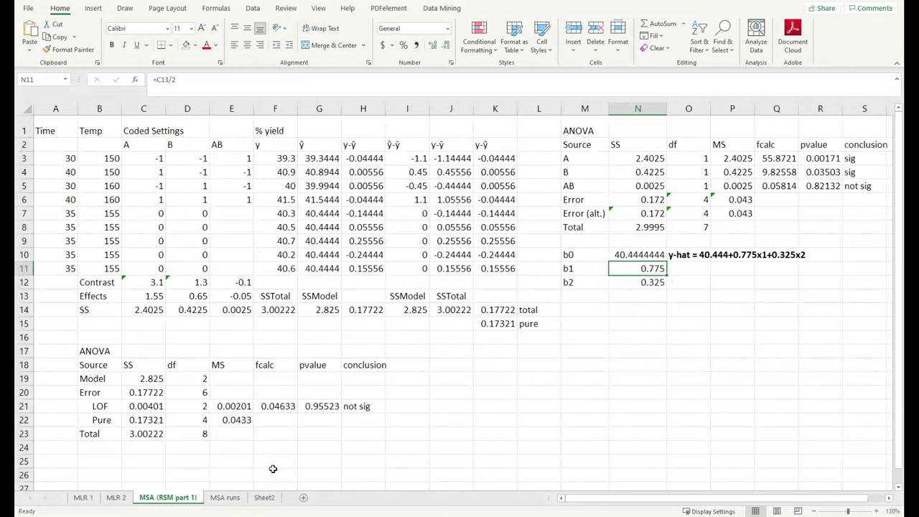
Review the part 1 analysis, the MSA runs table and the new time, temperature and yield data on Sheet2.
{"action": "left_click_drag", "start_coordinate": [47, 127], "coordinate": [848, 425]}
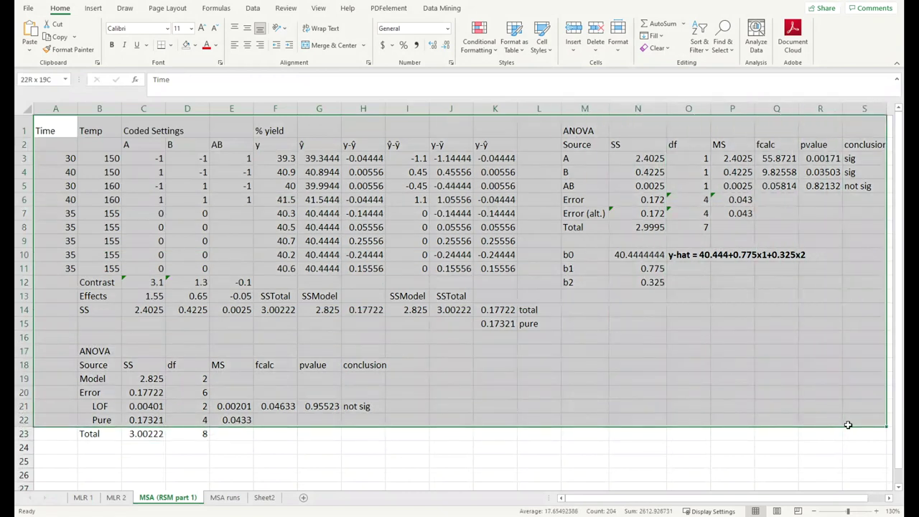
{"action": "left_click", "coordinate": [849, 425]}
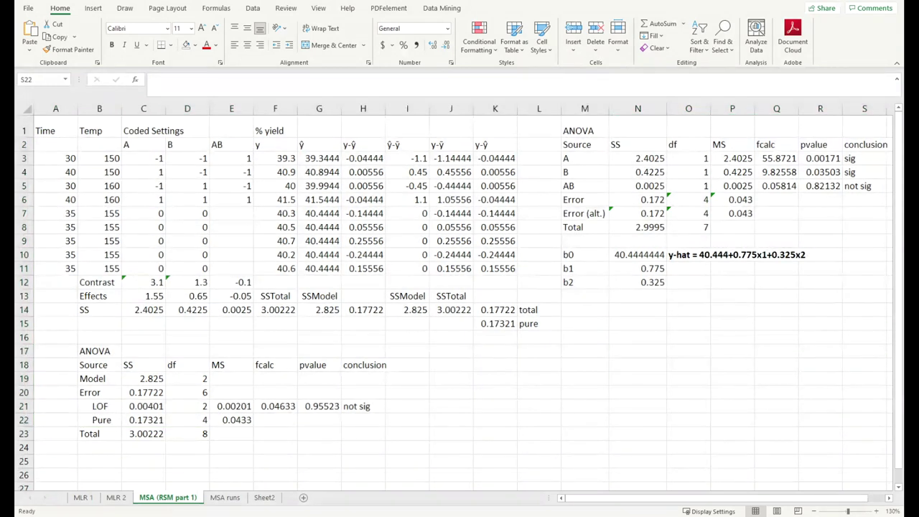
{"action": "left_click", "coordinate": [264, 499]}
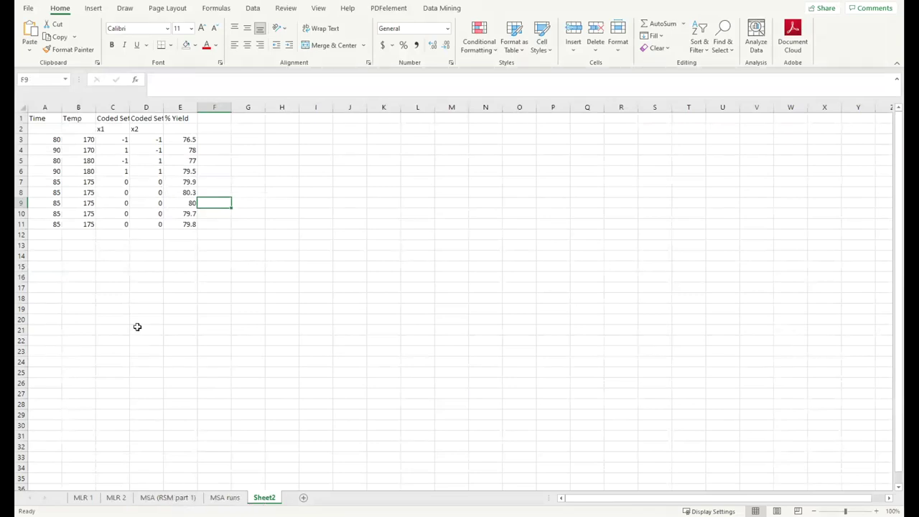
{"action": "left_click", "coordinate": [89, 194]}
{"action": "left_click", "coordinate": [224, 499]}
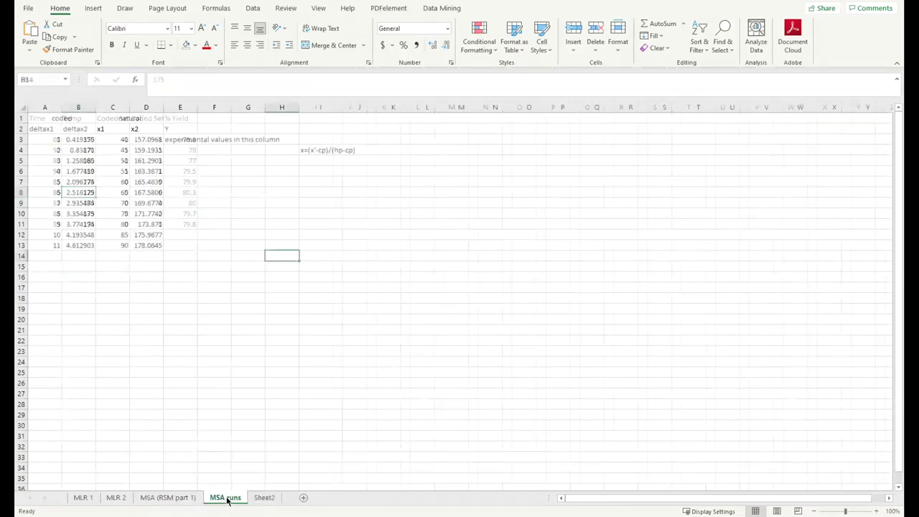
{"action": "left_click", "coordinate": [192, 499]}
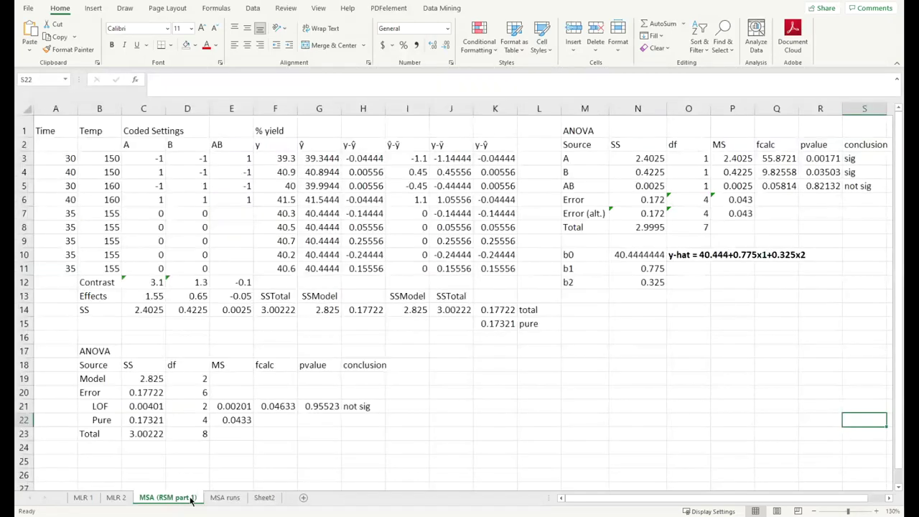
{"action": "left_click", "coordinate": [232, 501]}
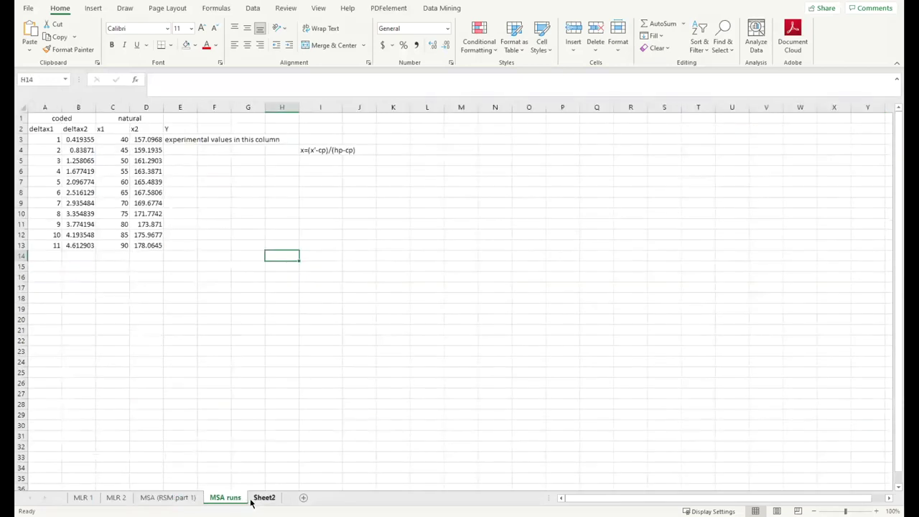
{"action": "left_click", "coordinate": [256, 500]}
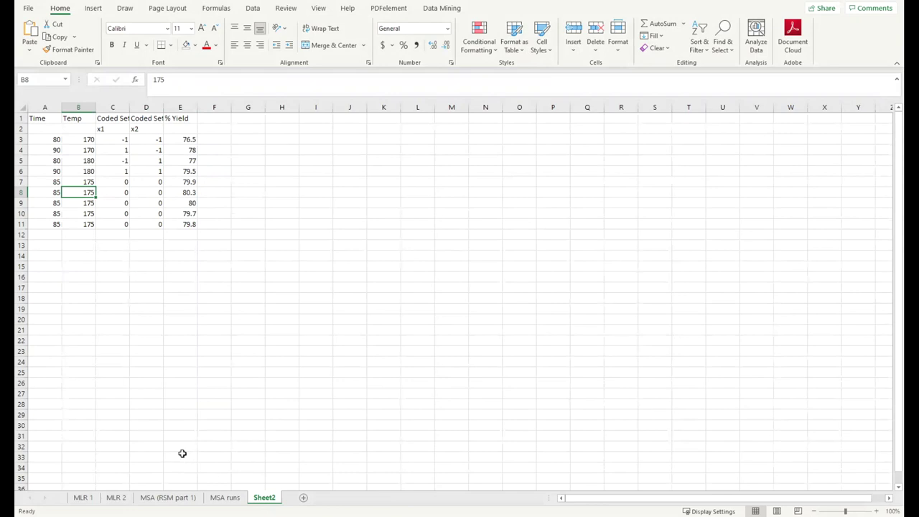
{"action": "left_click", "coordinate": [185, 200]}
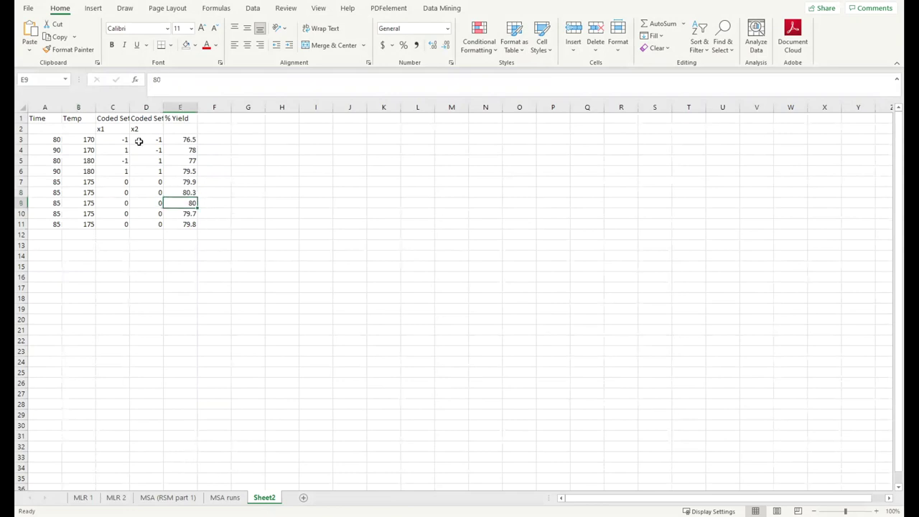
Copy the complete analysis A1:S23 from the MSA (RSM part 1) sheet and paste it over Sheet2 starting at A1.
{"action": "left_click", "coordinate": [183, 505]}
{"action": "left_click", "coordinate": [445, 310]}
{"action": "left_click", "coordinate": [457, 373]}
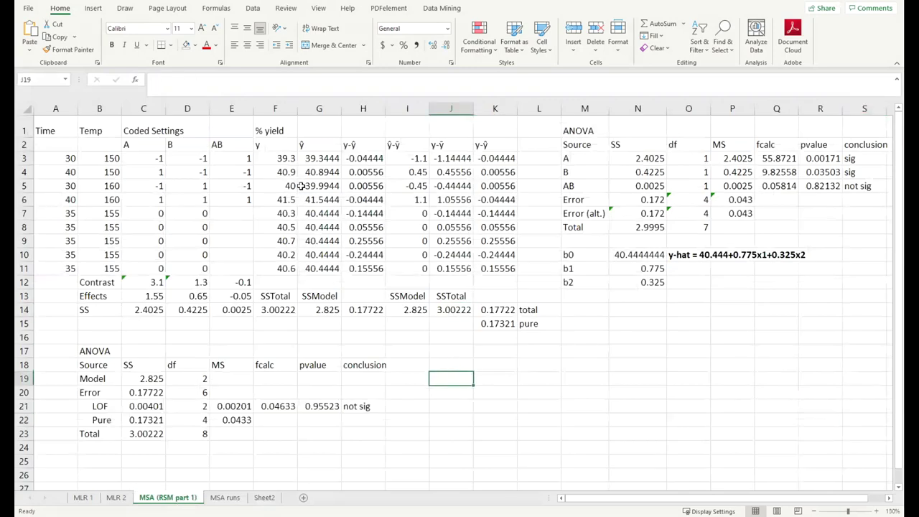
{"action": "left_click", "coordinate": [231, 144]}
{"action": "left_click_drag", "start_coordinate": [50, 126], "coordinate": [718, 429]}
{"action": "key", "text": "ctrl+c"}
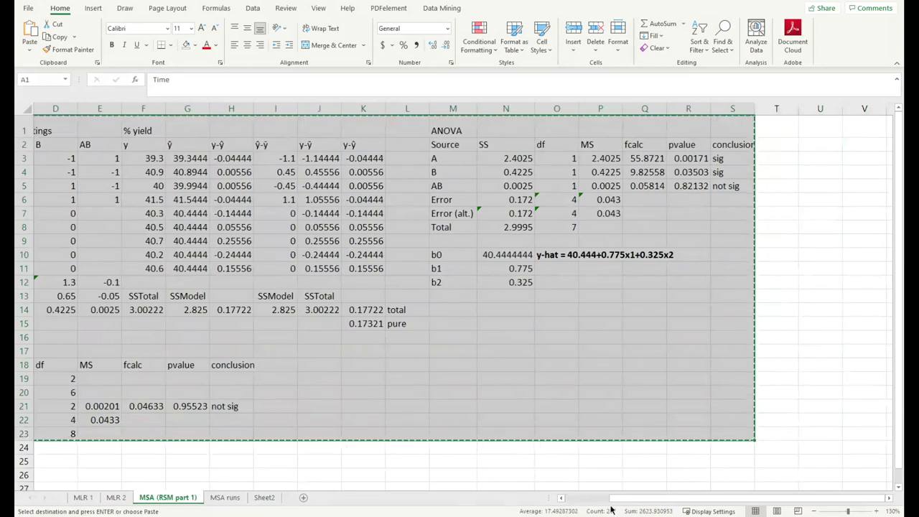
{"action": "left_click_drag", "start_coordinate": [607, 498], "coordinate": [554, 500]}
{"action": "left_click", "coordinate": [265, 497]}
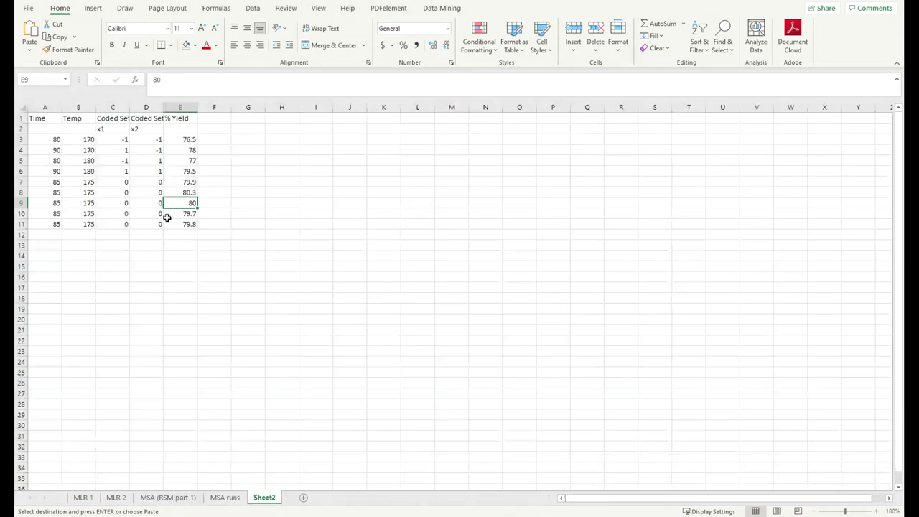
{"action": "left_click", "coordinate": [234, 210]}
{"action": "left_click", "coordinate": [41, 118]}
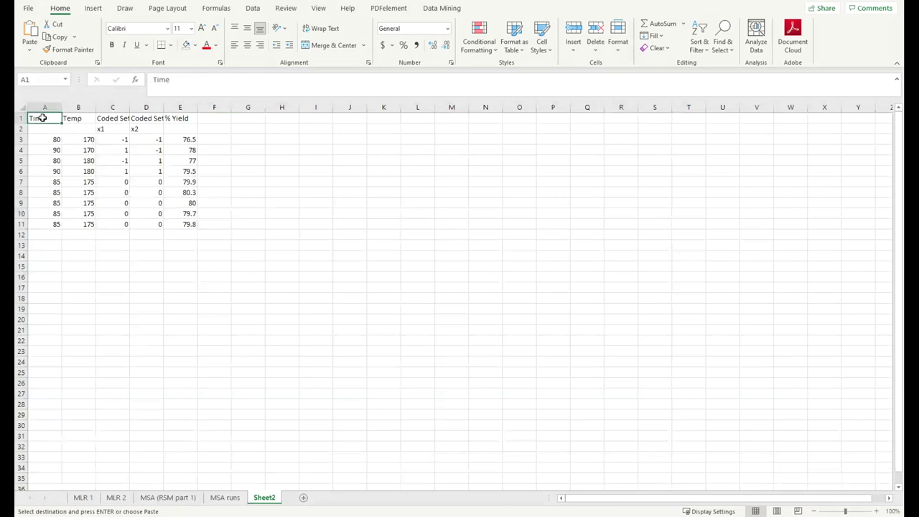
{"action": "key", "text": "ctrl+v"}
{"action": "left_click", "coordinate": [458, 401]}
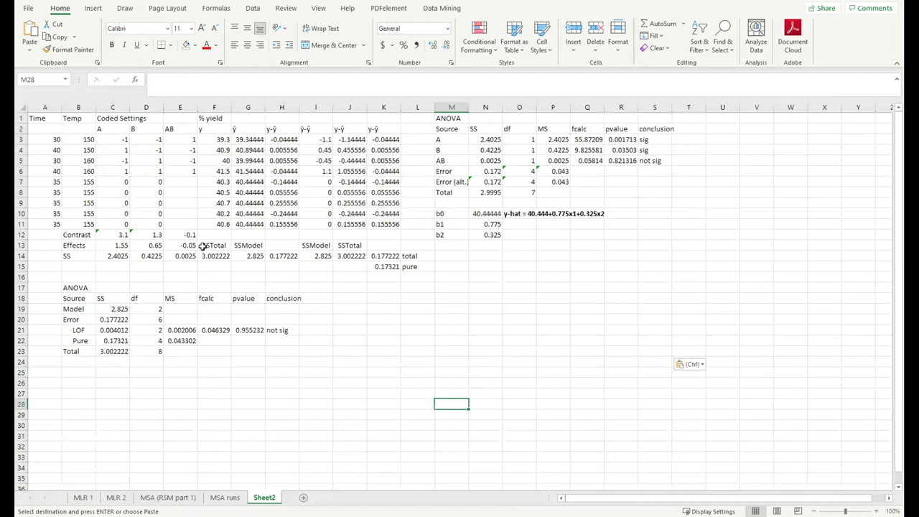
Replace the yields in F3:F11 with 76.5, 78, 77, 79.5, 79.9, 80.3, 80, 79.7 and 79.8, matching the destination formatting.
{"action": "left_click", "coordinate": [220, 141]}
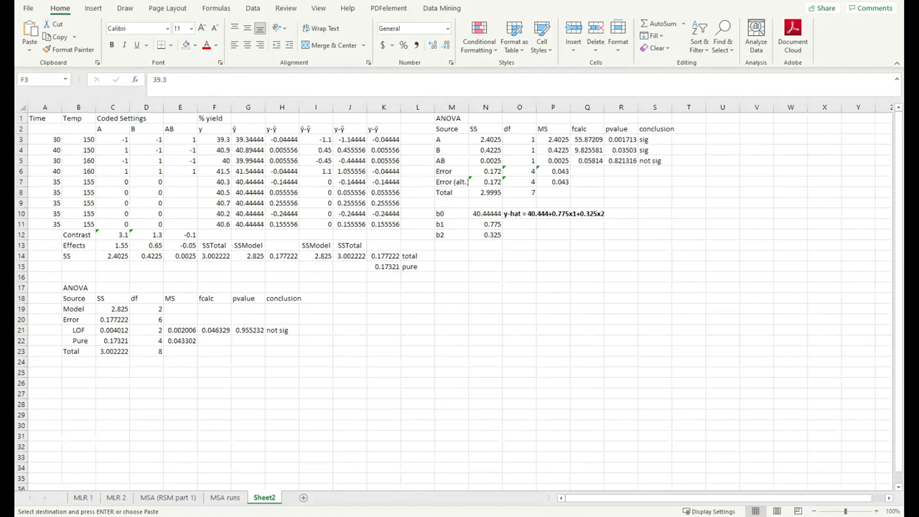
{"action": "key", "text": "Escape"}
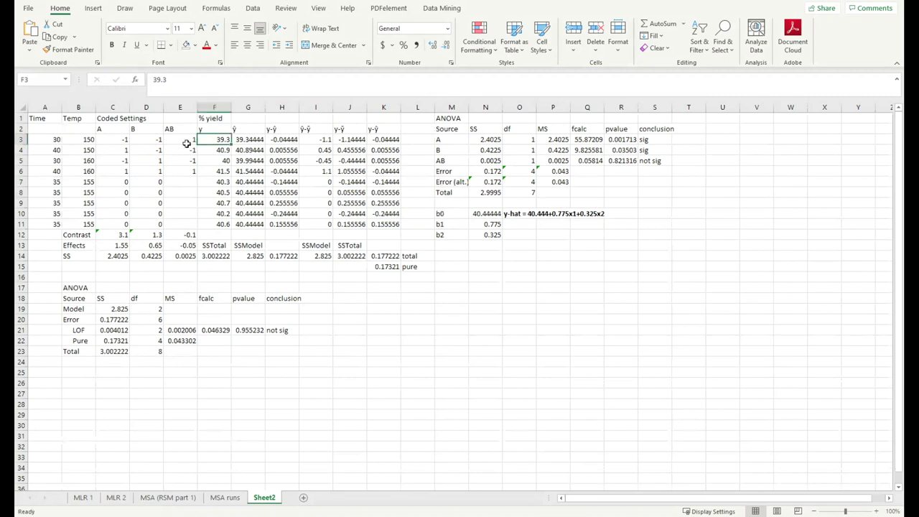
{"action": "key", "text": "ctrl+v"}
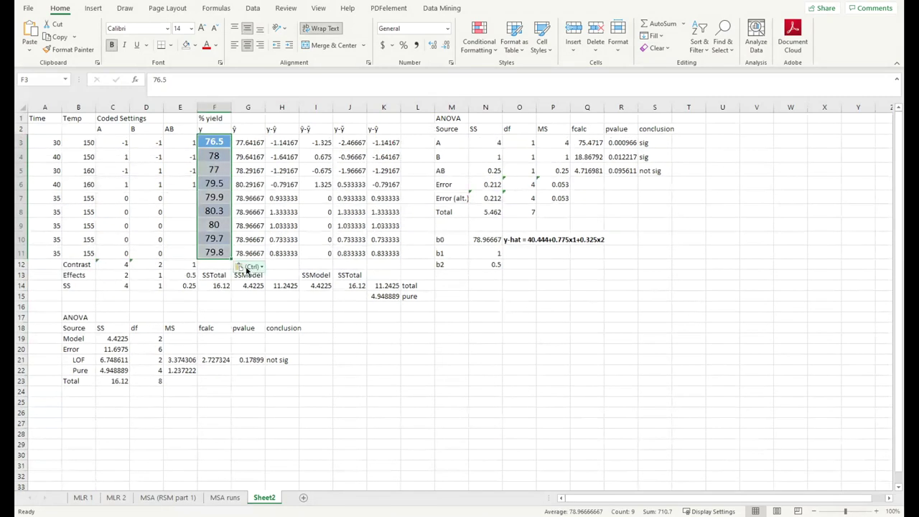
{"action": "key", "text": "ctrl+m"}
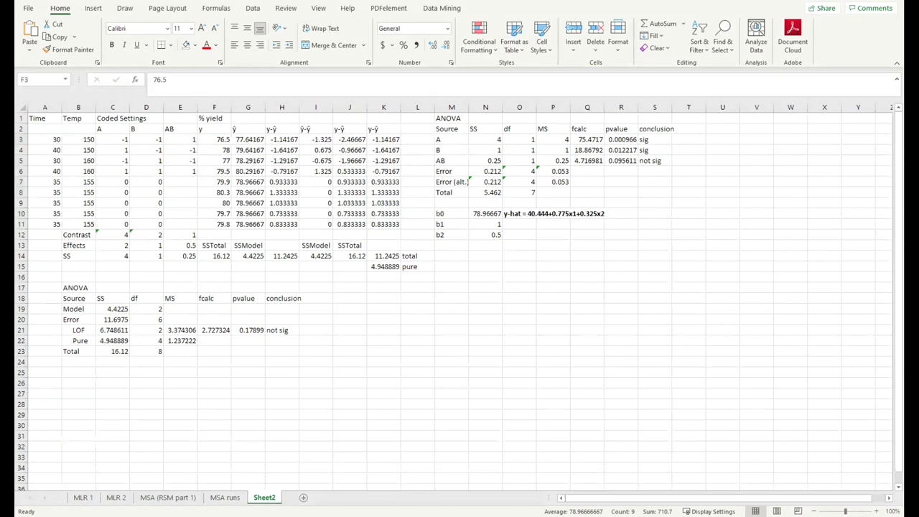
Paste the new Time settings (80, 90, 85) and Temp settings (170, 180, 175) over the old ones in A3:B11.
{"action": "left_click", "coordinate": [61, 140]}
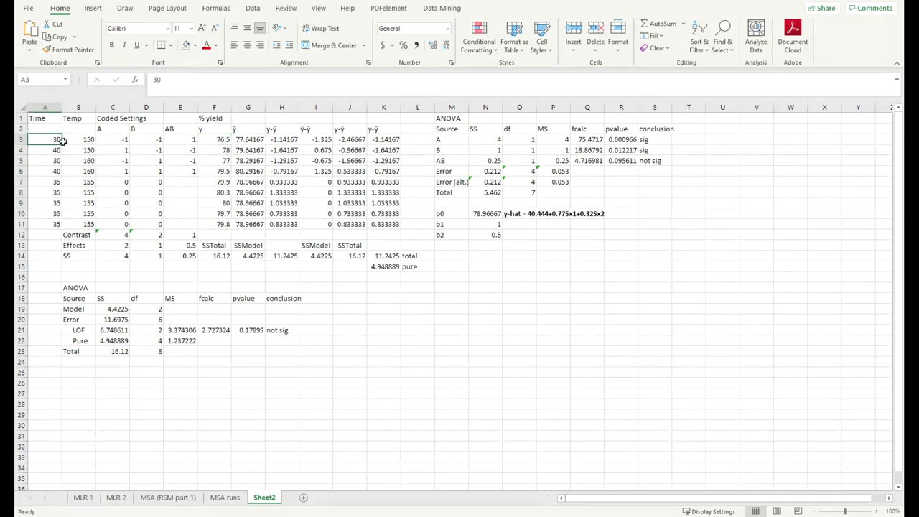
{"action": "key", "text": "ctrl+v"}
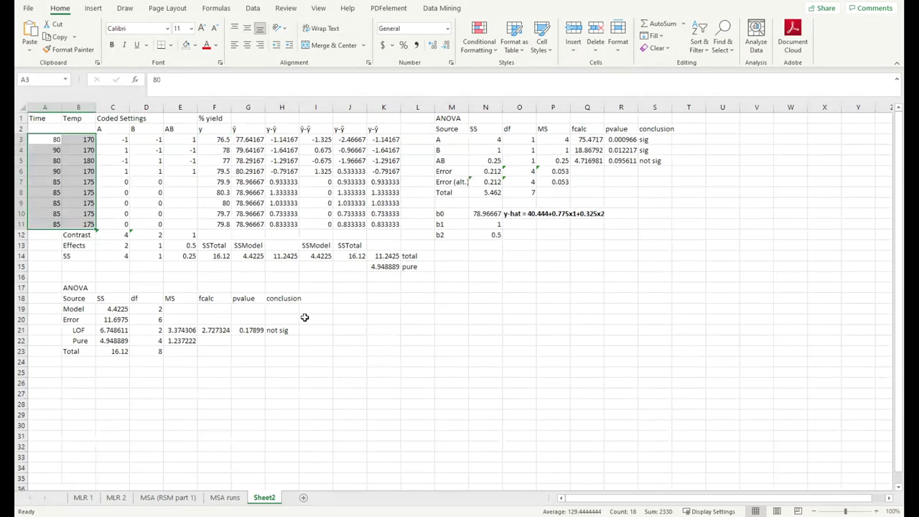
{"action": "left_click", "coordinate": [430, 330]}
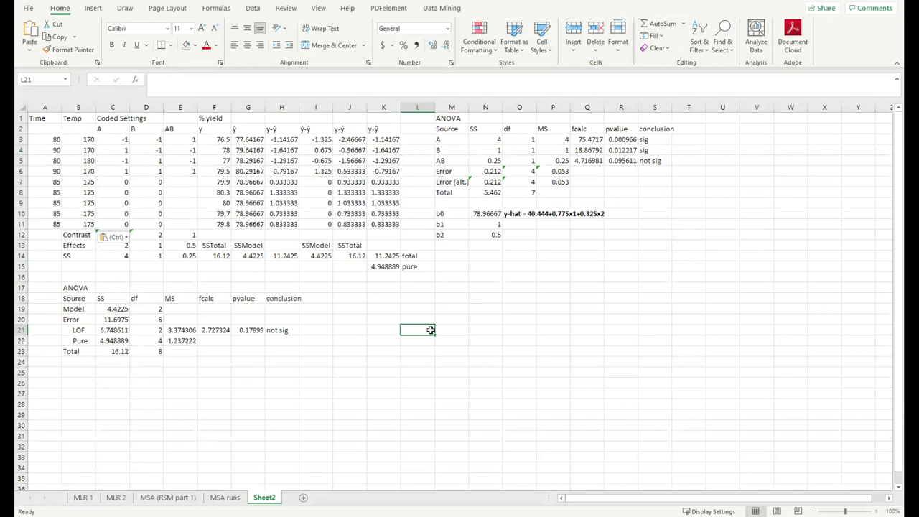
Inspect the formulas behind the recalculated Contrast and Effects rows for A, B and AB.
{"action": "left_click", "coordinate": [188, 290]}
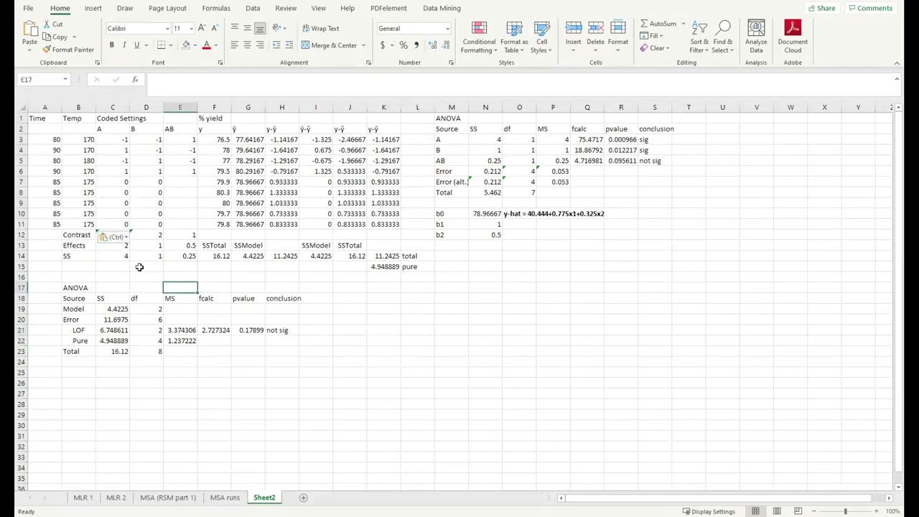
{"action": "left_click", "coordinate": [152, 235]}
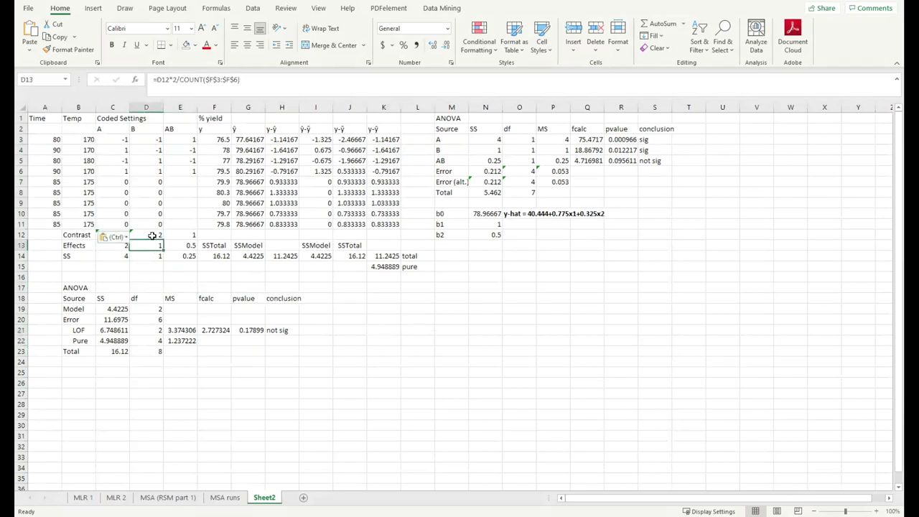
{"action": "left_click", "coordinate": [110, 248]}
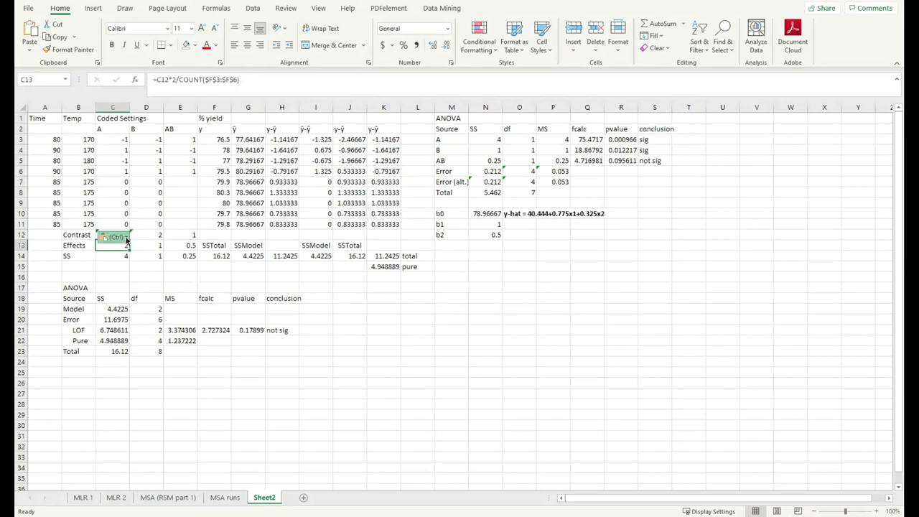
{"action": "left_click", "coordinate": [214, 281]}
{"action": "left_click", "coordinate": [288, 307]}
{"action": "left_click", "coordinate": [176, 235]}
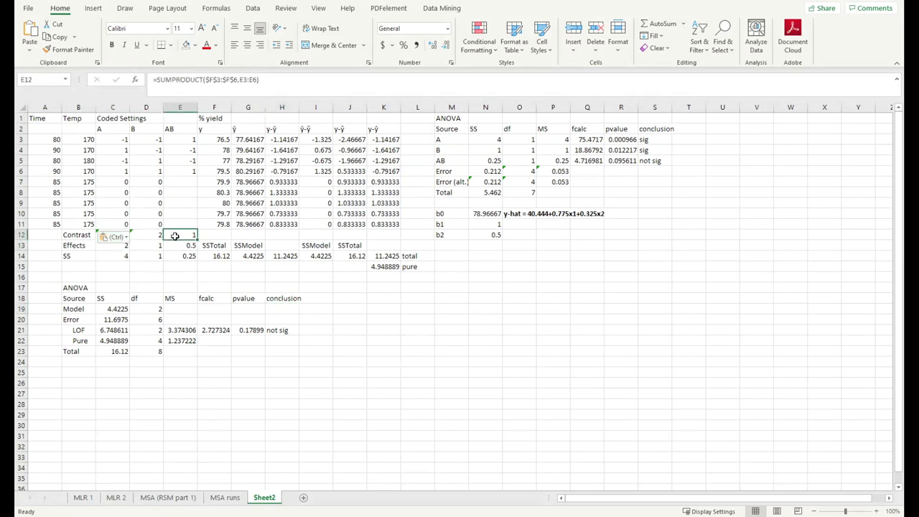
Check which yield and coded-setting ranges the Contrast formulas for A and B in row 12 reference.
{"action": "left_click", "coordinate": [117, 231]}
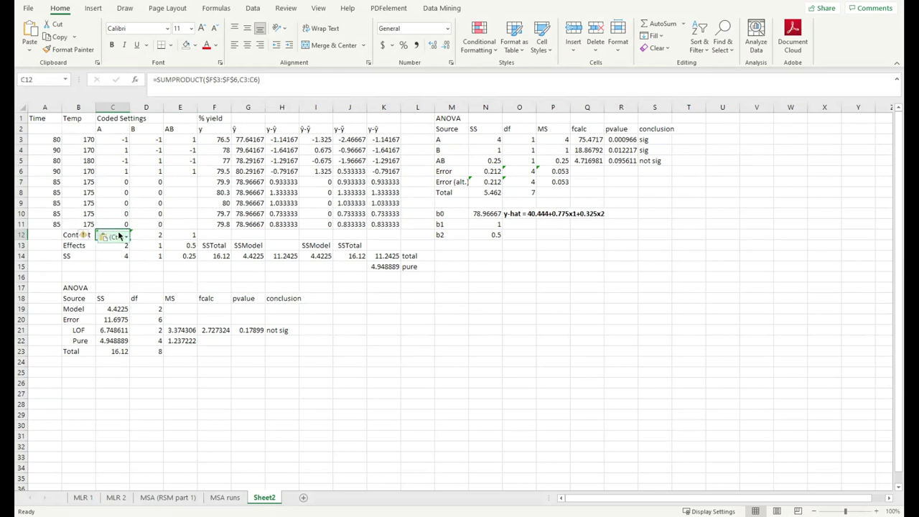
{"action": "key", "text": "ctrl+Up"}
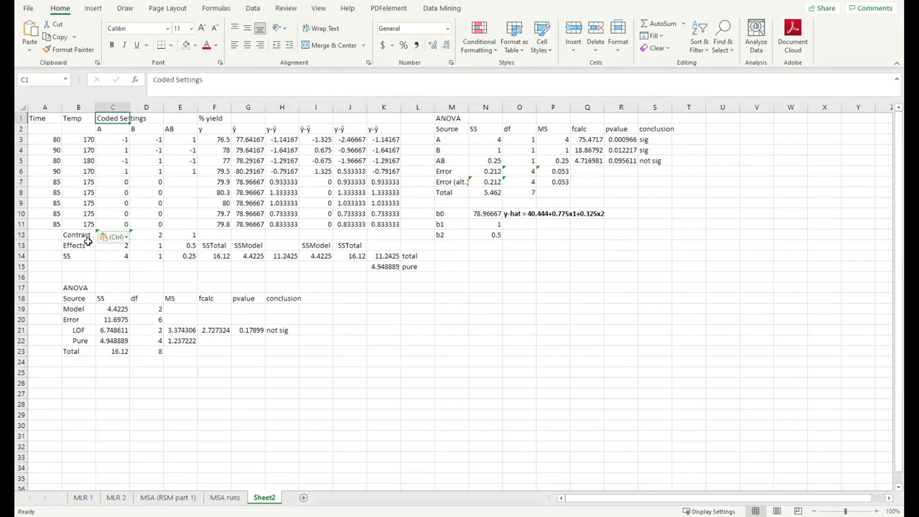
{"action": "left_click", "coordinate": [97, 235]}
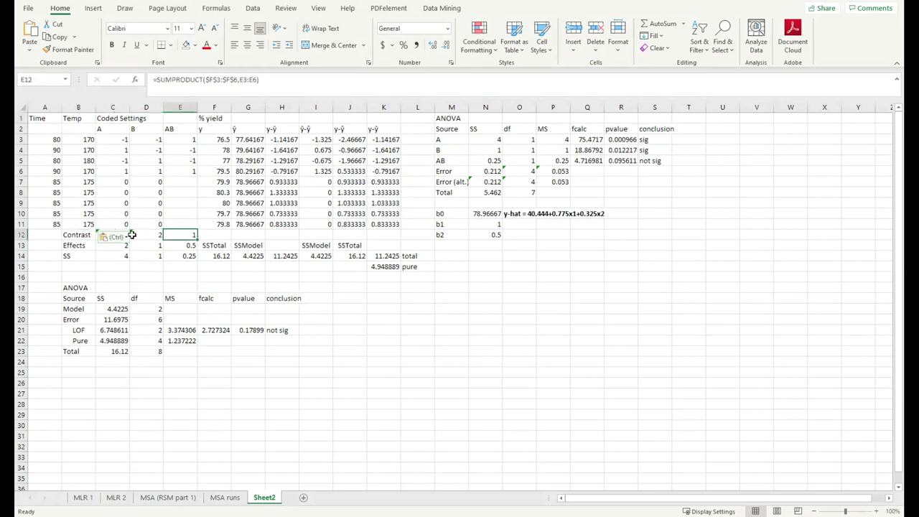
{"action": "left_click", "coordinate": [155, 247]}
{"action": "left_click", "coordinate": [205, 297]}
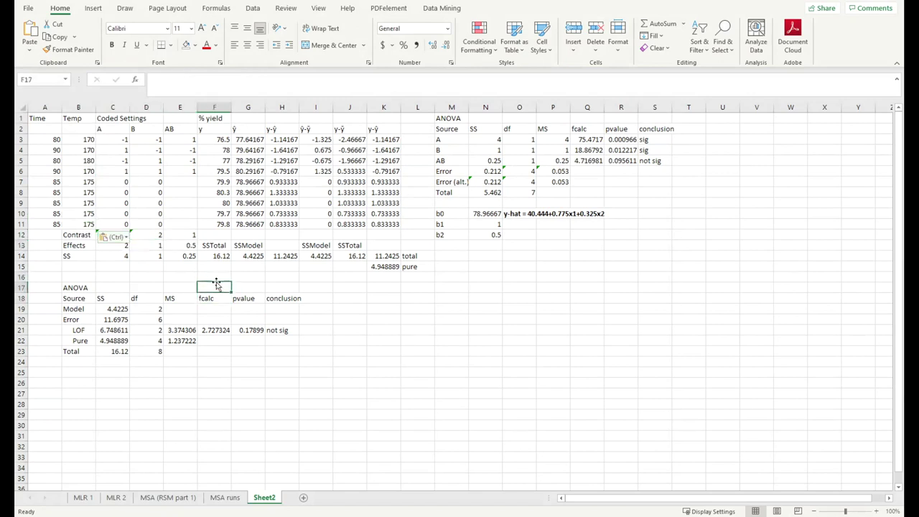
{"action": "left_click", "coordinate": [134, 236]}
{"action": "double_click", "coordinate": [141, 235]}
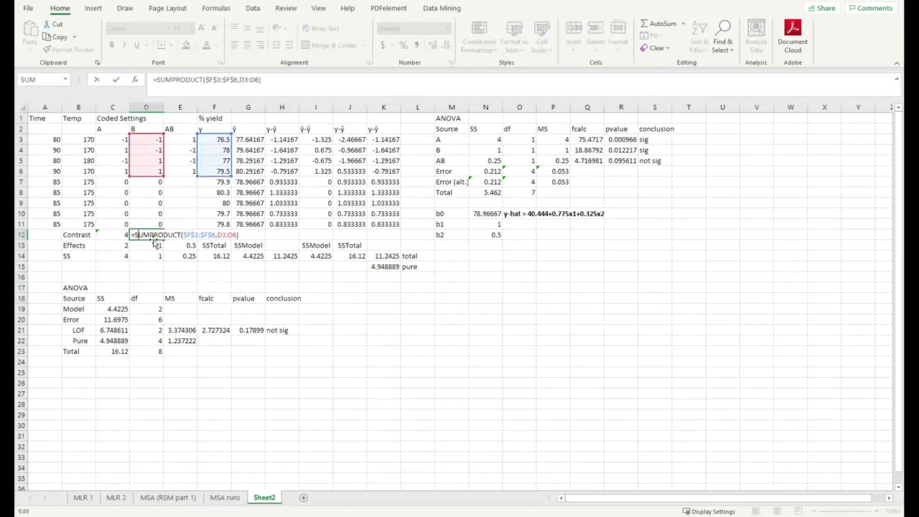
{"action": "left_click", "coordinate": [113, 236]}
{"action": "double_click", "coordinate": [104, 235]}
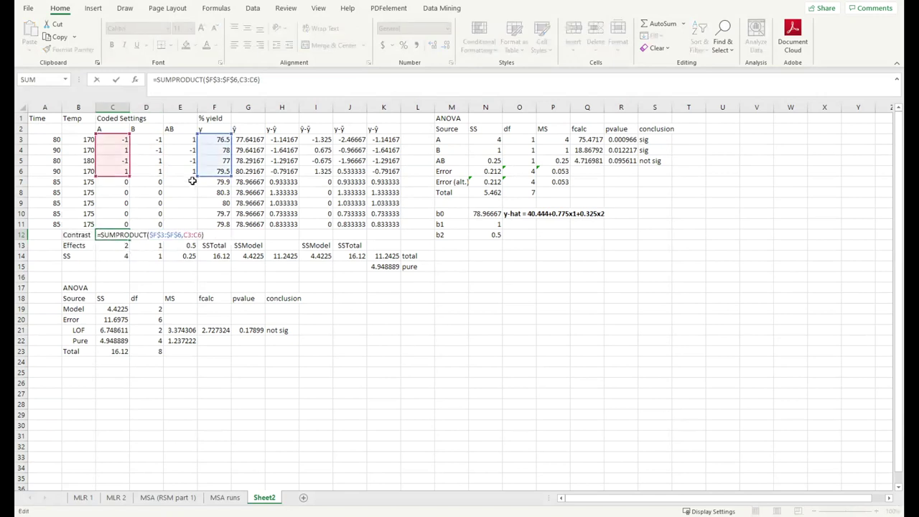
{"action": "key", "text": "Escape"}
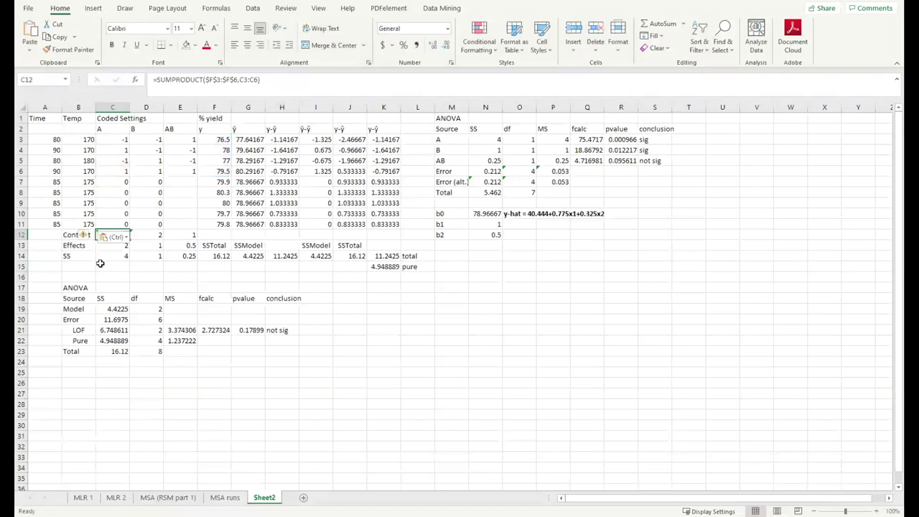
Examine how the Effects formulas in row 13 build on the Contrast values and the factorial yields in F3:F6.
{"action": "left_click", "coordinate": [147, 261]}
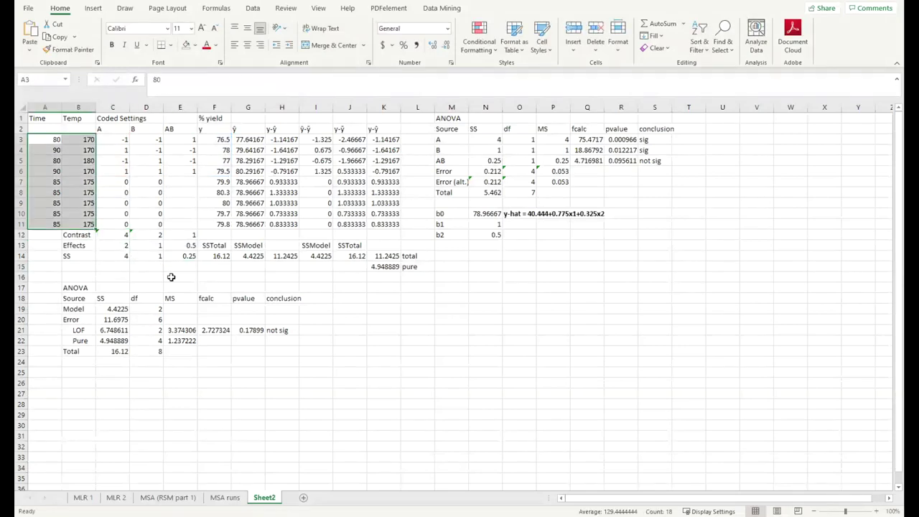
{"action": "left_click", "coordinate": [123, 245]}
{"action": "left_click", "coordinate": [146, 245]}
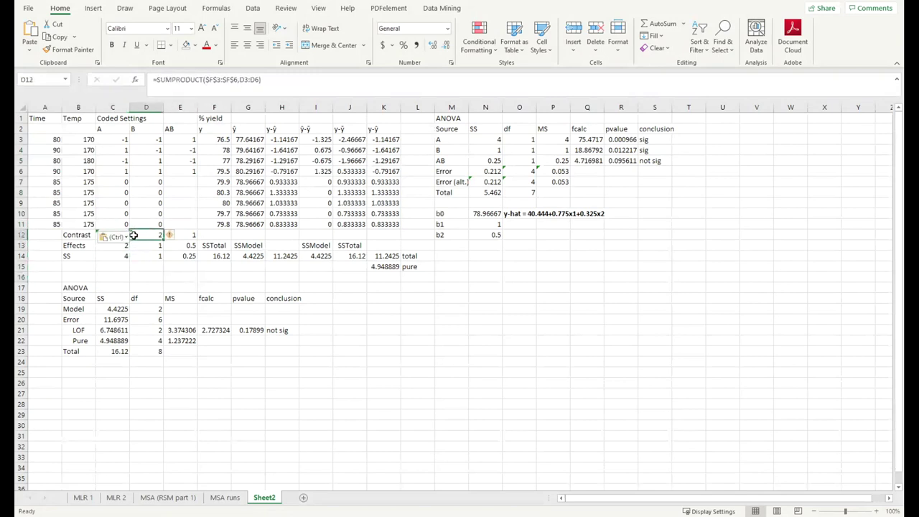
{"action": "left_click", "coordinate": [175, 243]}
{"action": "scroll", "coordinate": [199, 265], "scroll_direction": "up", "scroll_amount": 2}
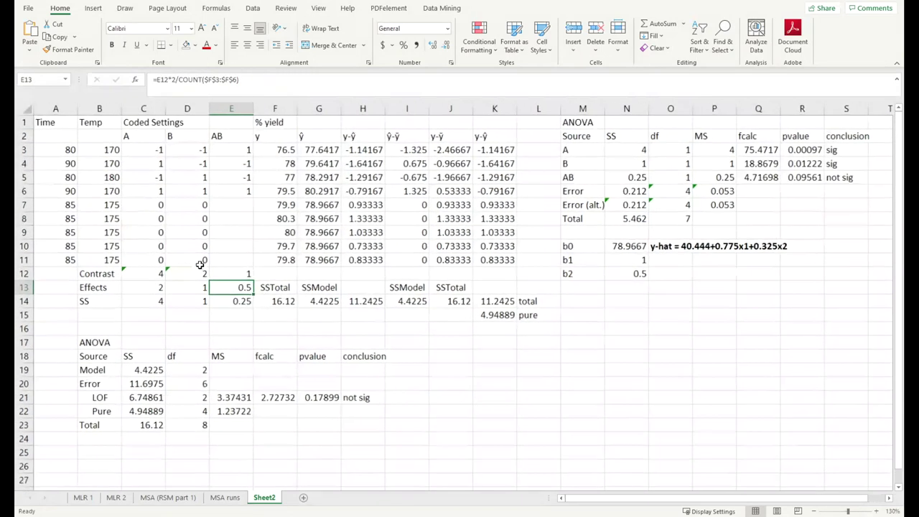
{"action": "key", "text": "Left"}
{"action": "key", "text": "Left"}
{"action": "key", "text": "Up"}
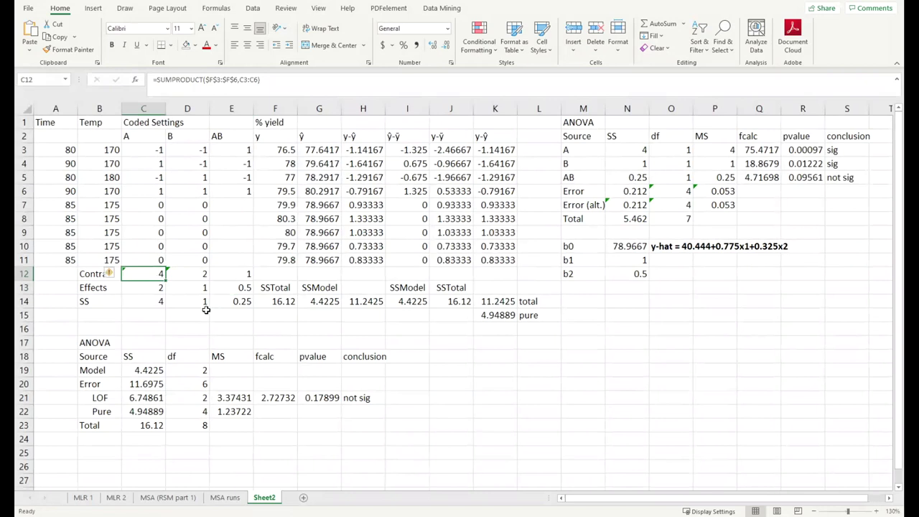
{"action": "double_click", "coordinate": [156, 274]}
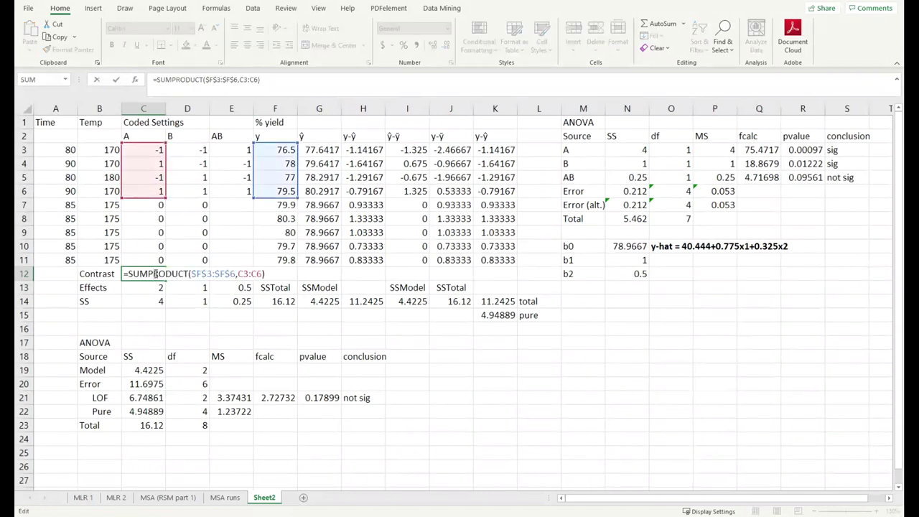
{"action": "key", "text": "Escape"}
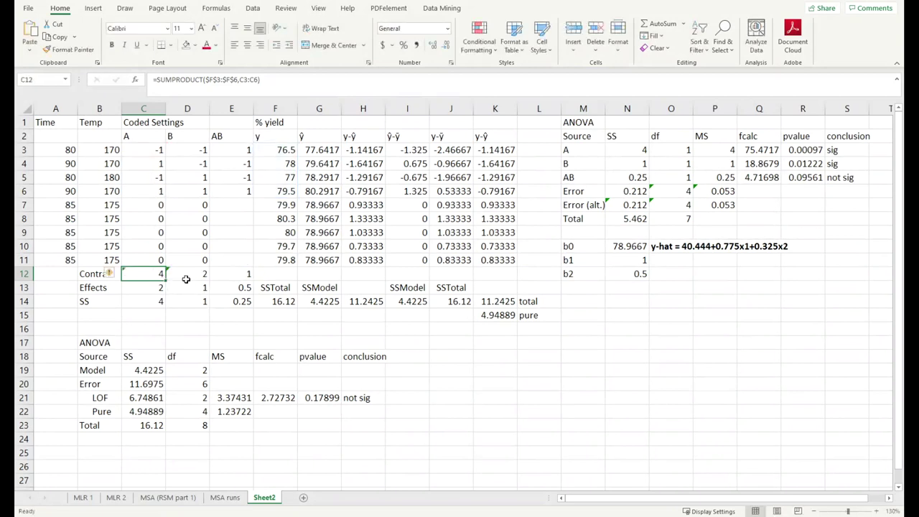
{"action": "double_click", "coordinate": [188, 276]}
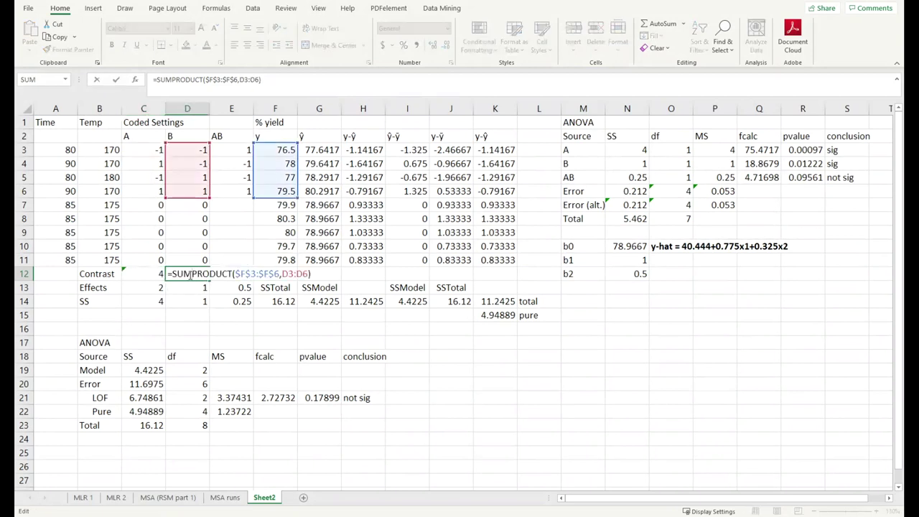
{"action": "key", "text": "Escape"}
{"action": "double_click", "coordinate": [151, 288]}
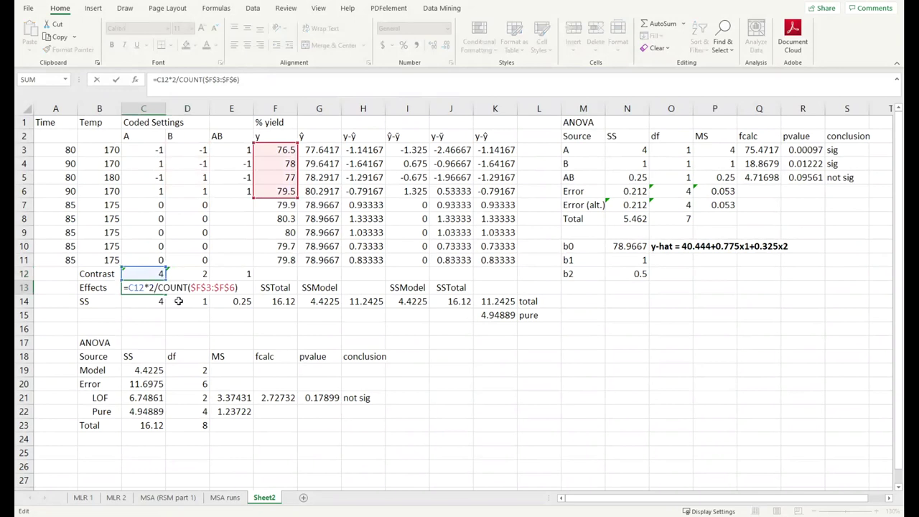
{"action": "key", "text": "Escape"}
{"action": "left_click", "coordinate": [192, 304]}
{"action": "left_click", "coordinate": [148, 288]}
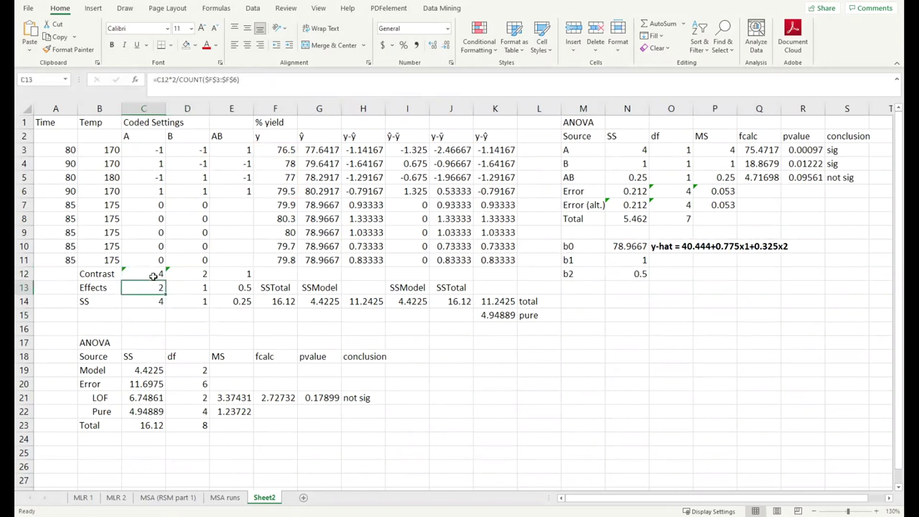
Format the Contrast, Effects and SS values for A and B in C12:D14 to one decimal place.
{"action": "left_click_drag", "start_coordinate": [153, 276], "coordinate": [191, 301]}
{"action": "left_click", "coordinate": [433, 46]}
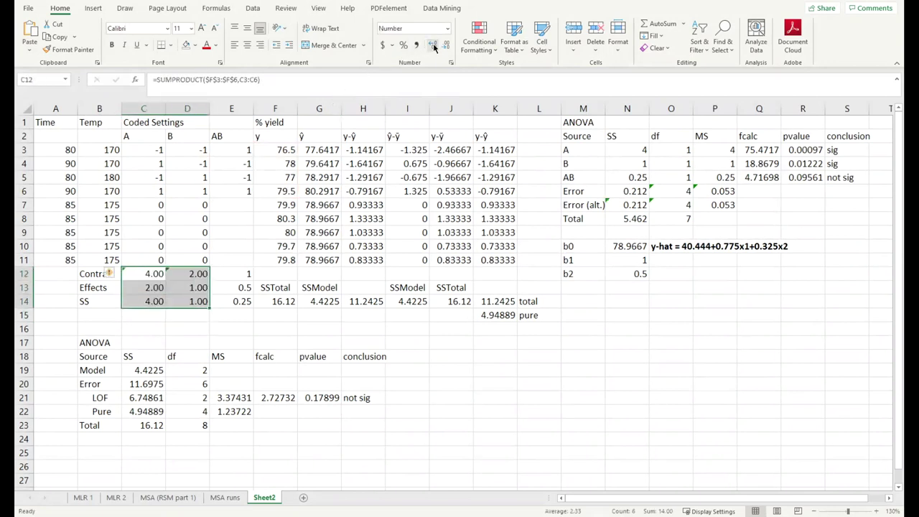
{"action": "left_click", "coordinate": [446, 46]}
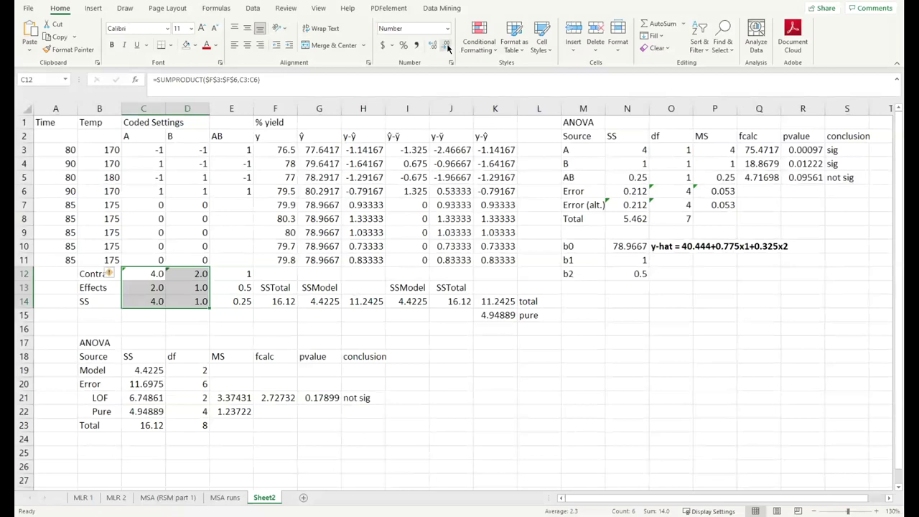
{"action": "left_click", "coordinate": [413, 381]}
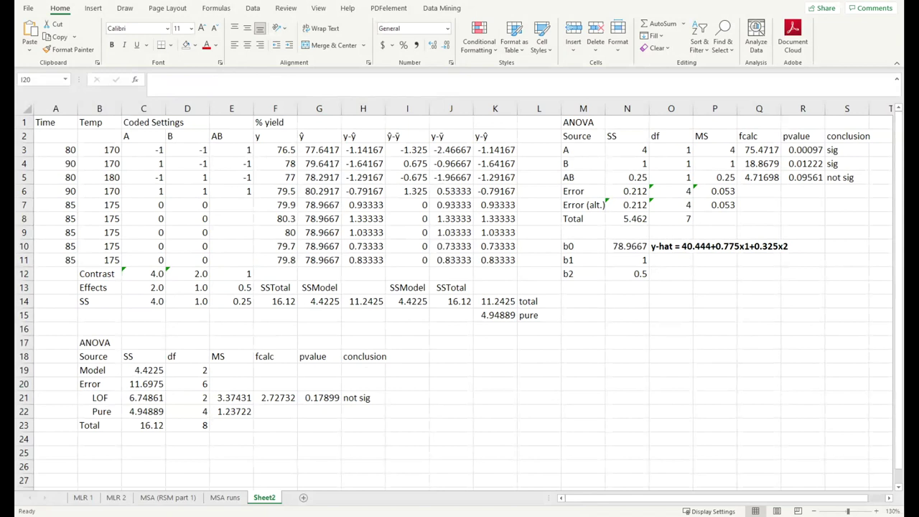
Review the SS formulas for A, B and AB in row 14 and their links in the factorial ANOVA's SS column.
{"action": "left_click", "coordinate": [617, 262]}
{"action": "left_click", "coordinate": [692, 343]}
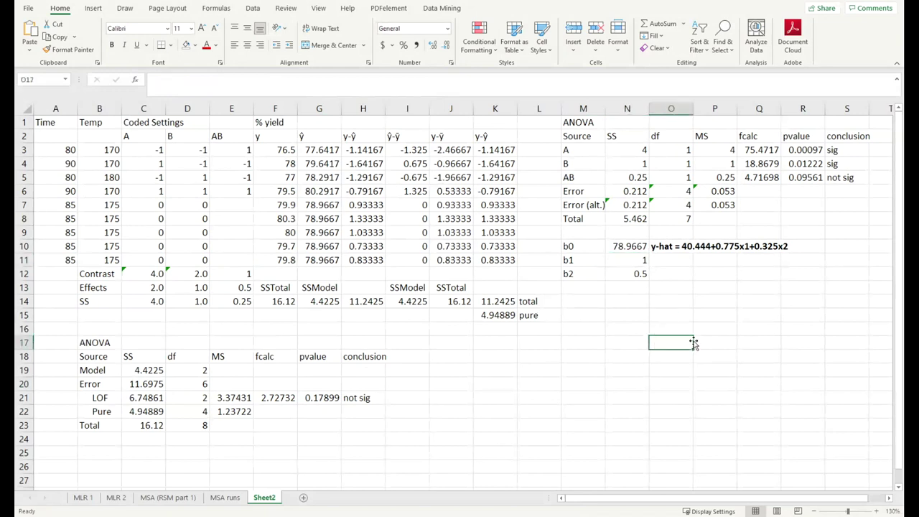
{"action": "left_click", "coordinate": [216, 305]}
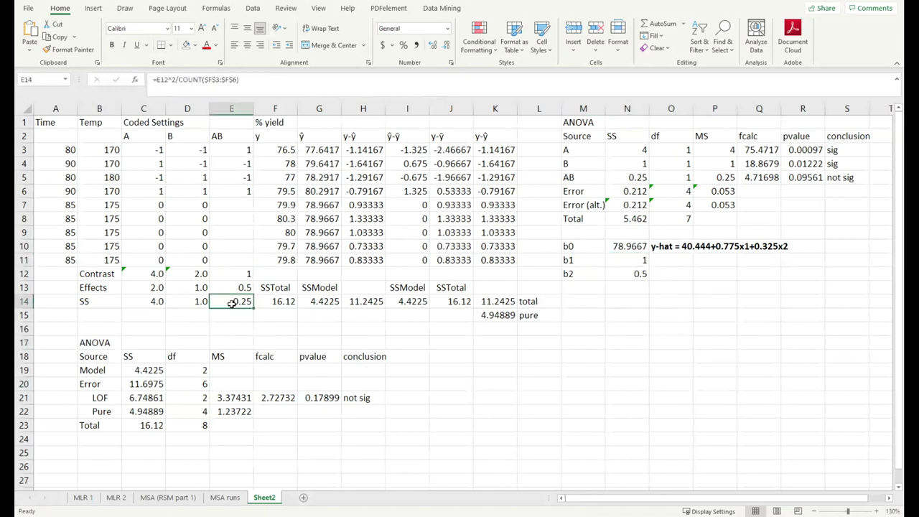
{"action": "left_click_drag", "start_coordinate": [148, 275], "coordinate": [205, 303]}
{"action": "left_click", "coordinate": [287, 321]}
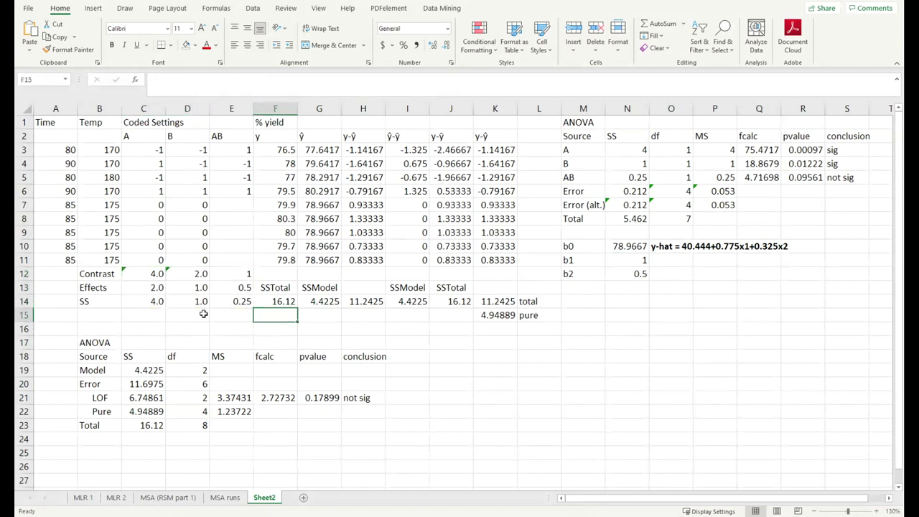
{"action": "left_click", "coordinate": [201, 304]}
{"action": "left_click", "coordinate": [155, 303]}
{"action": "left_click", "coordinate": [194, 302]}
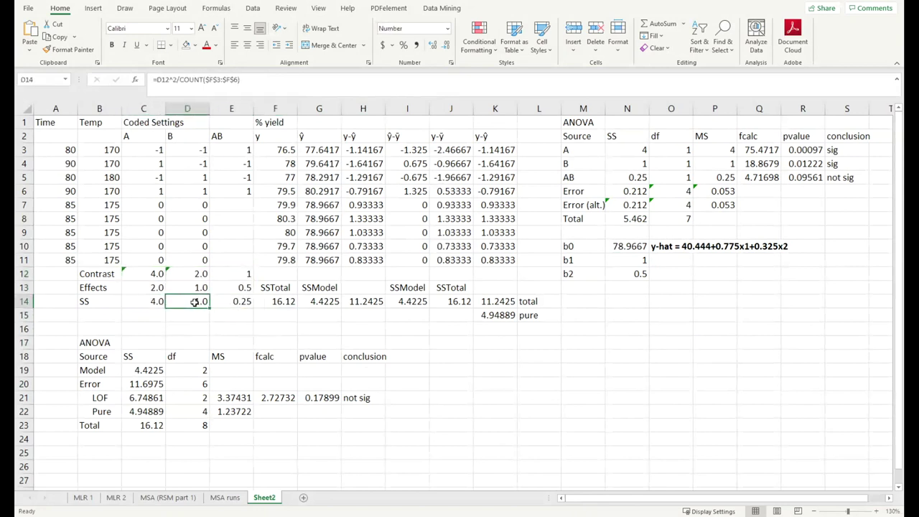
{"action": "left_click", "coordinate": [245, 304]}
{"action": "left_click", "coordinate": [619, 176]}
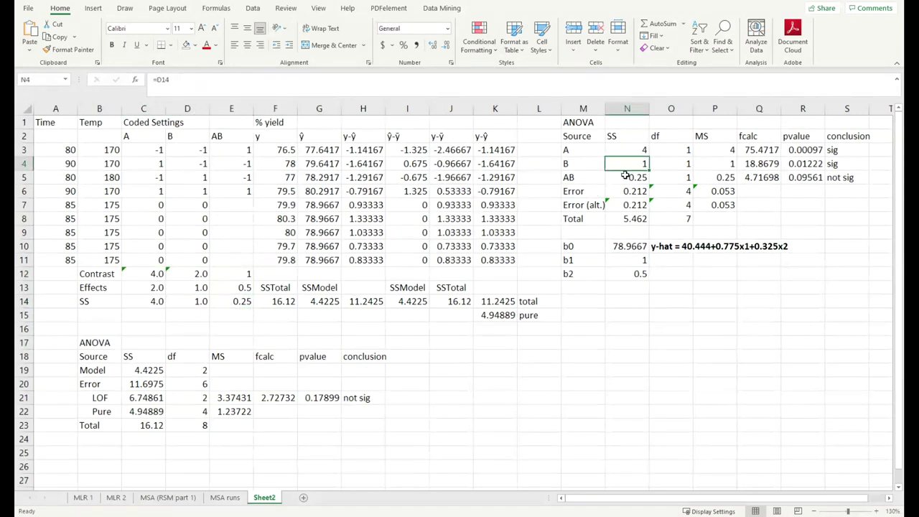
{"action": "type", "text": "=E14"}
{"action": "key", "text": "Return"}
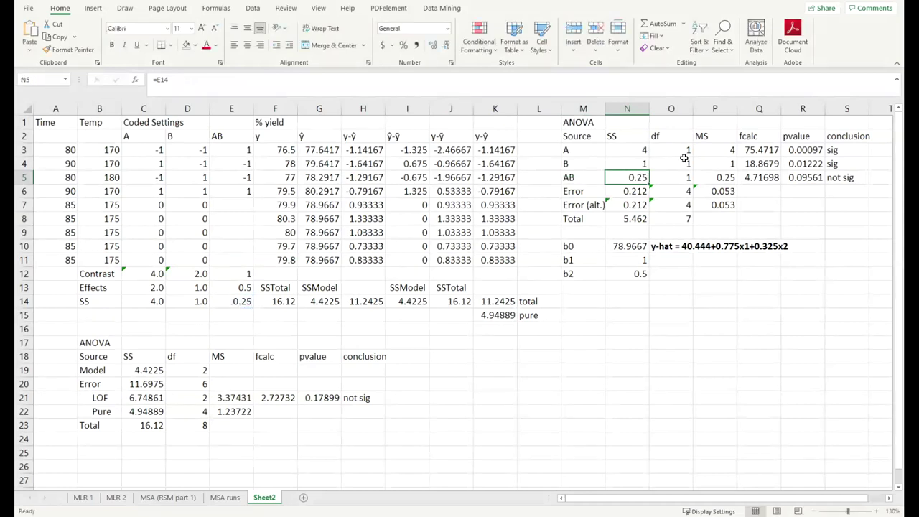
{"action": "left_click", "coordinate": [686, 159]}
Set the intercept of the y-hat equation in O10 to 78.9667.
{"action": "left_click", "coordinate": [668, 250]}
{"action": "double_click", "coordinate": [671, 247]}
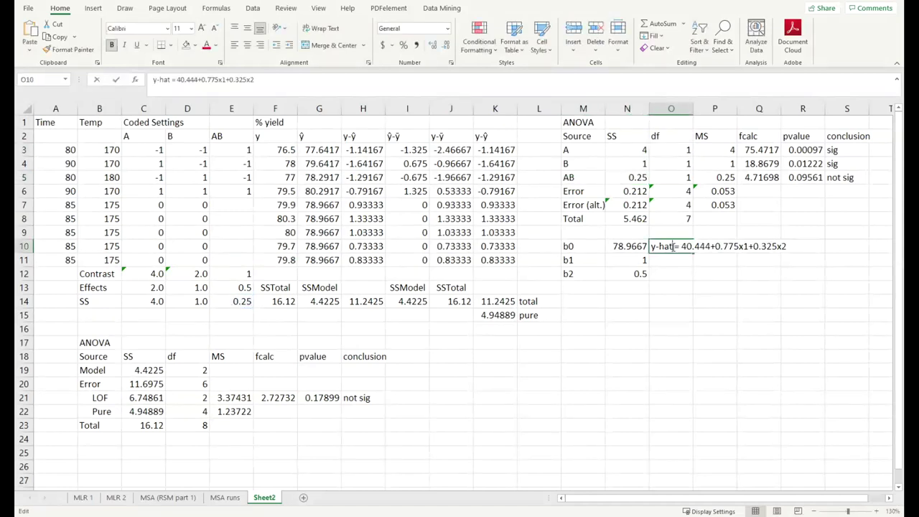
{"action": "left_click_drag", "start_coordinate": [680, 246], "coordinate": [831, 250]}
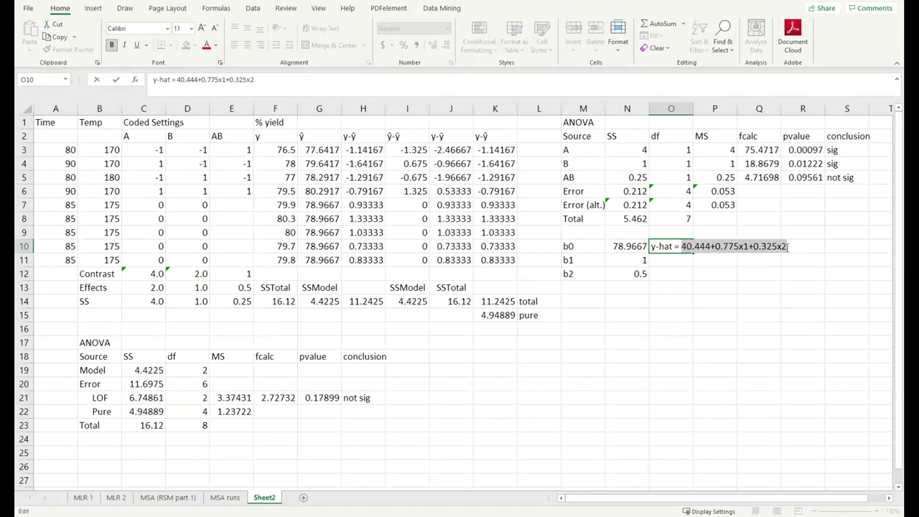
{"action": "left_click", "coordinate": [705, 247]}
{"action": "left_click_drag", "start_coordinate": [711, 247], "coordinate": [681, 248]}
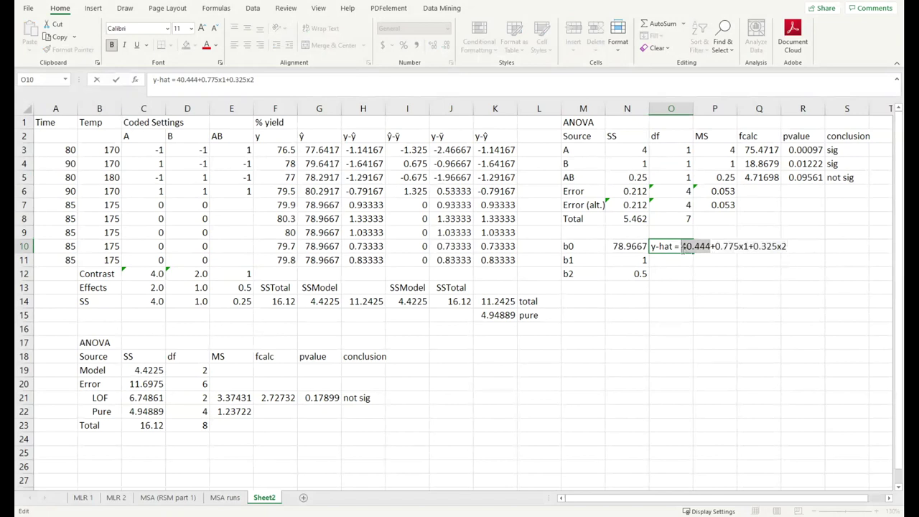
{"action": "type", "text": "8"}
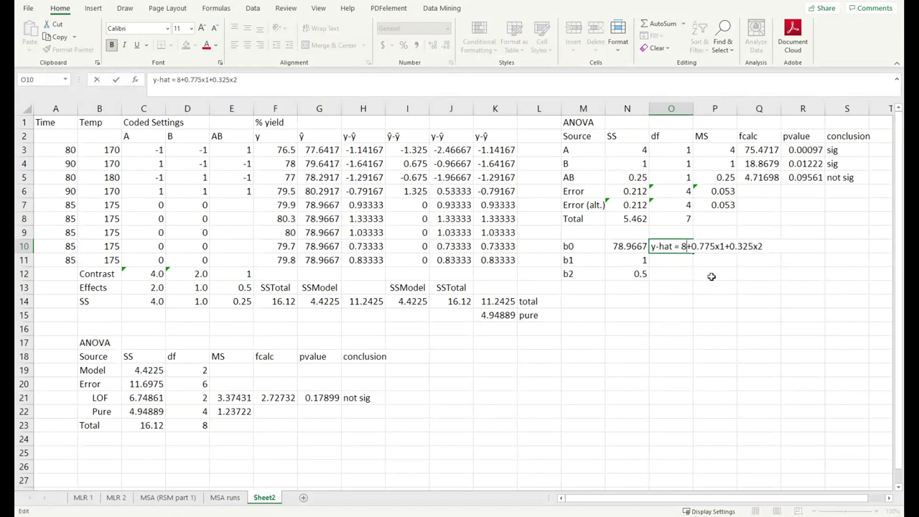
{"action": "key", "text": "BackSpace"}
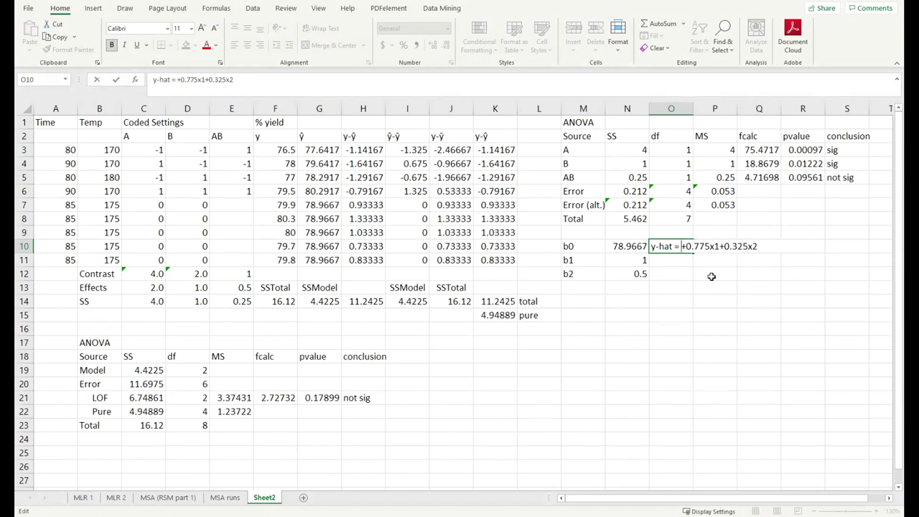
{"action": "type", "text": "78."}
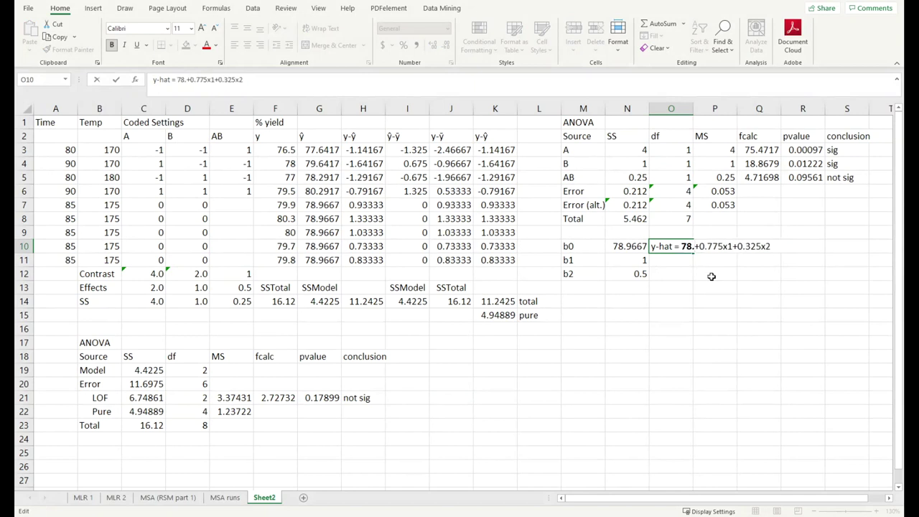
{"action": "type", "text": "9667"}
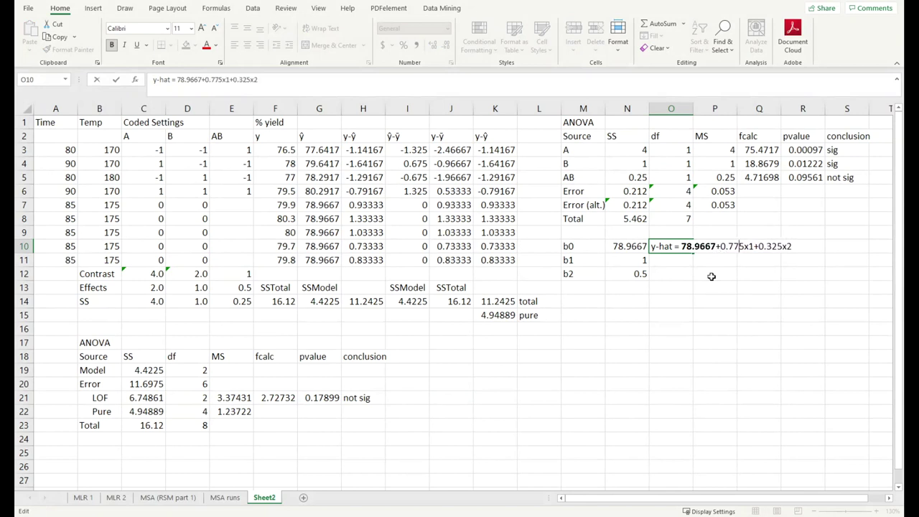
Set the x1 coefficient to 1 and the x2 coefficient to 0.5 in the y-hat equation in O10.
{"action": "key", "text": "BackSpace"}
{"action": "key", "text": "BackSpace"}
{"action": "key", "text": "BackSpace"}
{"action": "key", "text": "BackSpace"}
{"action": "key", "text": "BackSpace"}
{"action": "type", "text": "1"}
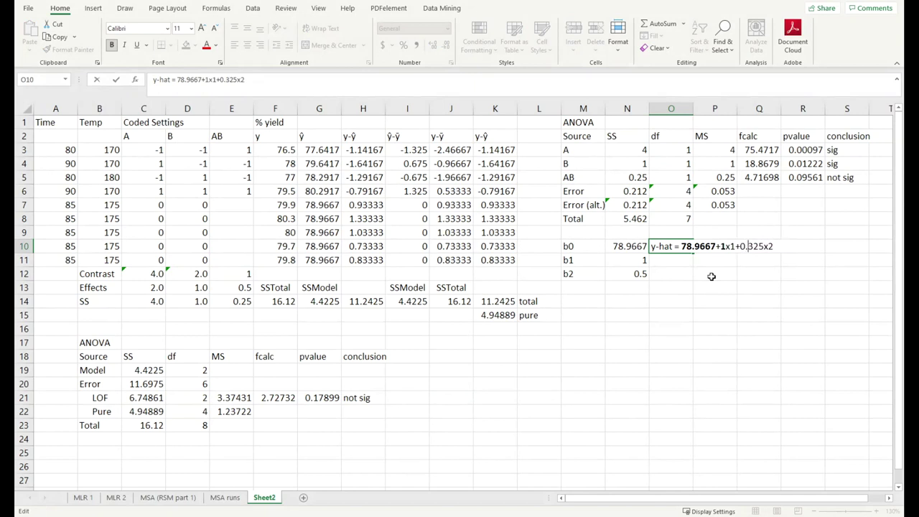
{"action": "key", "text": "shift+Right"}
{"action": "key", "text": "shift+Right"}
{"action": "key", "text": "shift+Right"}
{"action": "type", "text": "5"}
{"action": "key", "text": "Return"}
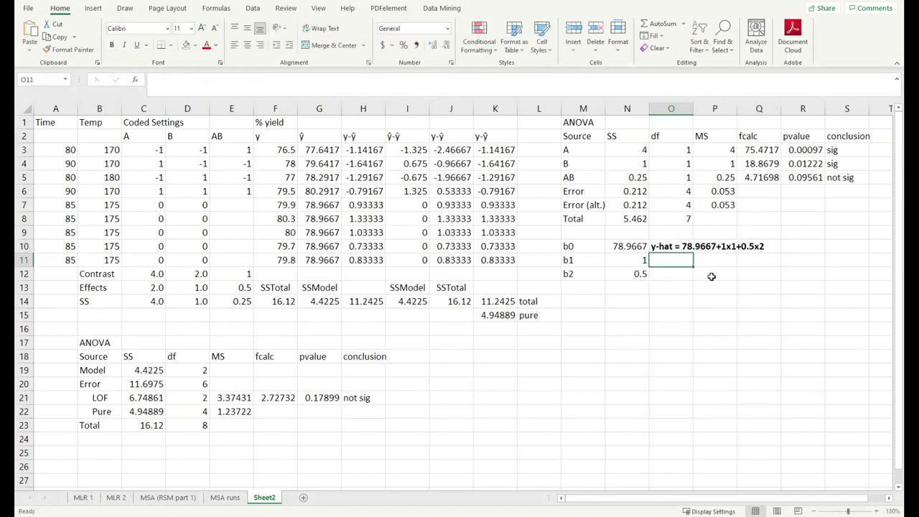
{"action": "left_click", "coordinate": [718, 275]}
{"action": "left_click", "coordinate": [675, 251]}
{"action": "left_click", "coordinate": [688, 279]}
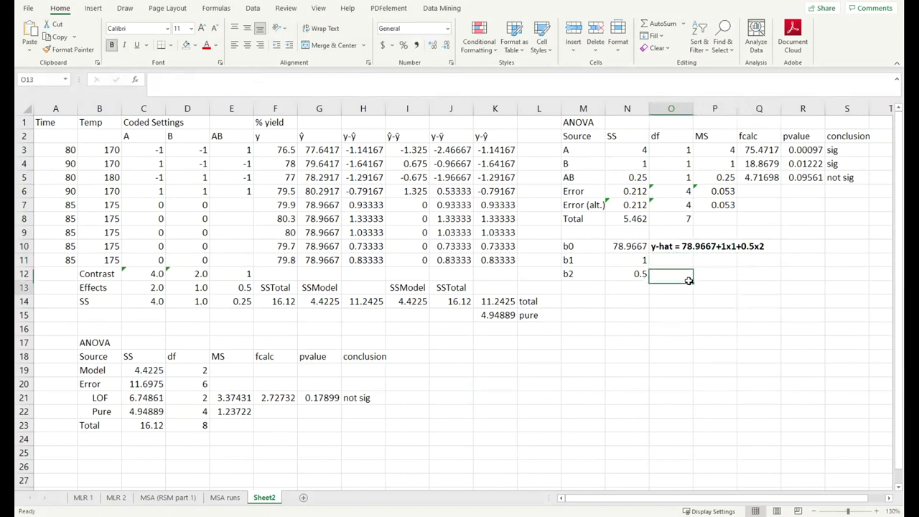
{"action": "left_click", "coordinate": [716, 287]}
{"action": "left_click", "coordinate": [688, 256]}
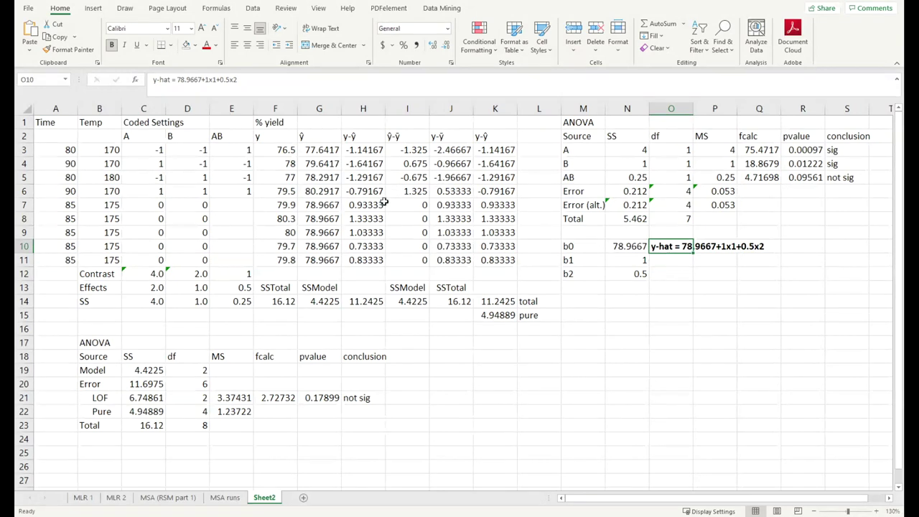
{"action": "left_click_drag", "start_coordinate": [65, 122], "coordinate": [753, 436]}
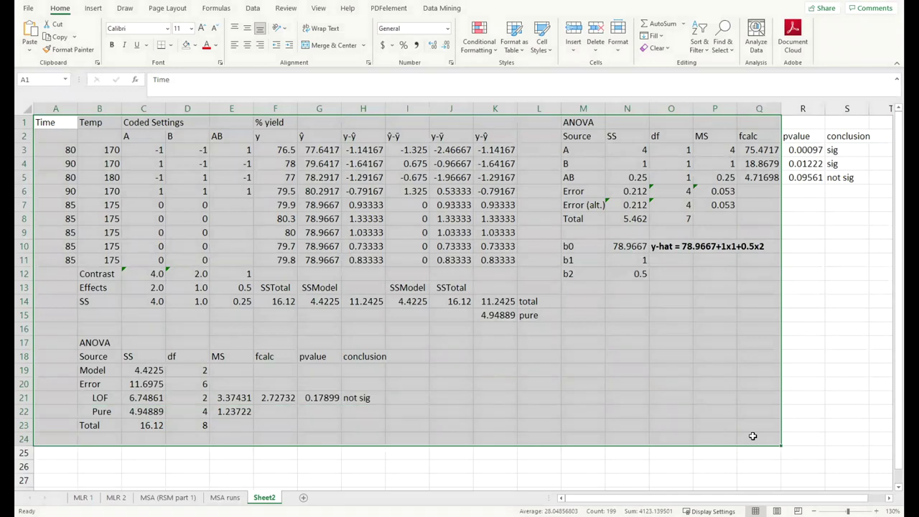
{"action": "left_click", "coordinate": [645, 439]}
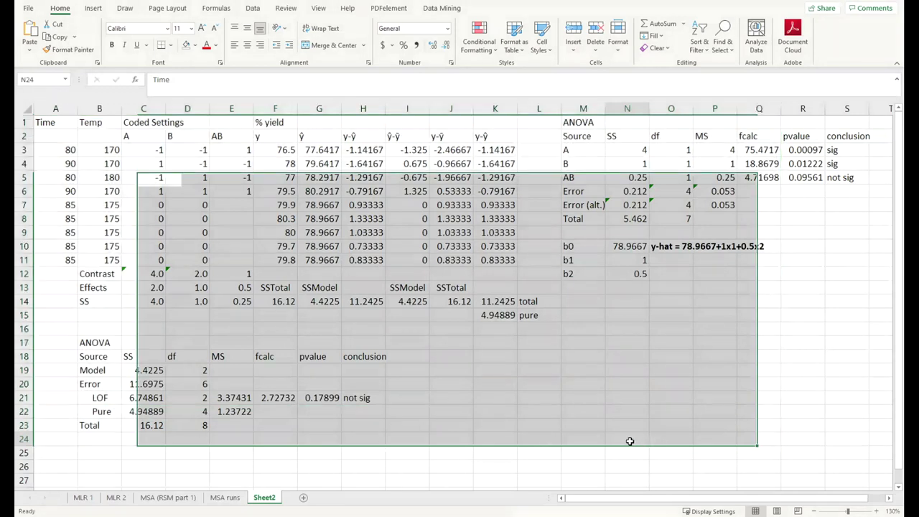
Set the temperature of the fourth run in B6 to 180.
{"action": "left_click", "coordinate": [96, 191]}
{"action": "type", "text": "180"}
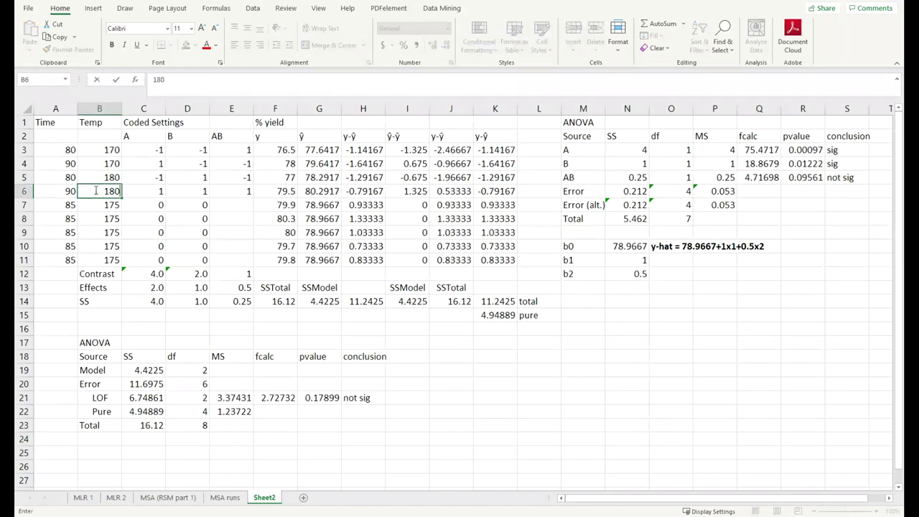
{"action": "key", "text": "Return"}
{"action": "left_click", "coordinate": [782, 408]}
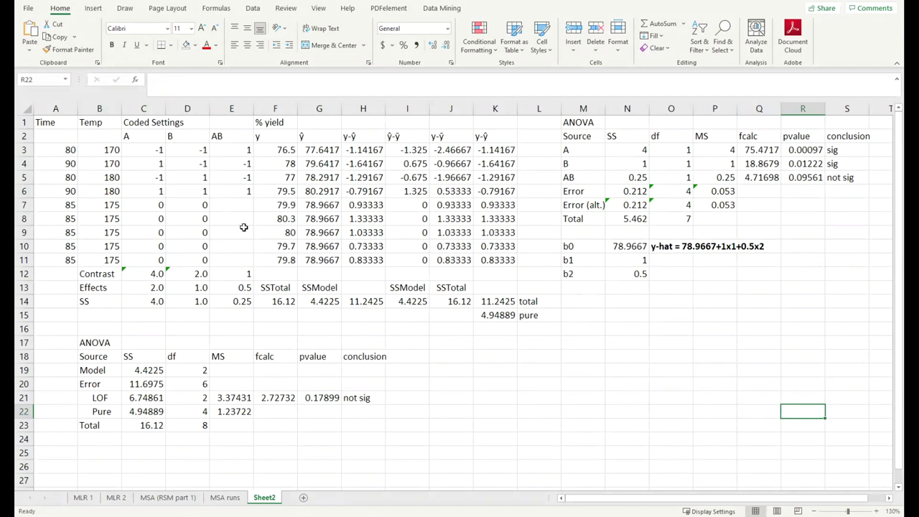
{"action": "left_click", "coordinate": [664, 374]}
{"action": "left_click_drag", "start_coordinate": [655, 259], "coordinate": [625, 246]}
{"action": "left_click", "coordinate": [693, 257]}
{"action": "left_click", "coordinate": [690, 292]}
{"action": "left_click", "coordinate": [678, 246]}
{"action": "left_click", "coordinate": [686, 288]}
{"action": "left_click", "coordinate": [682, 246]}
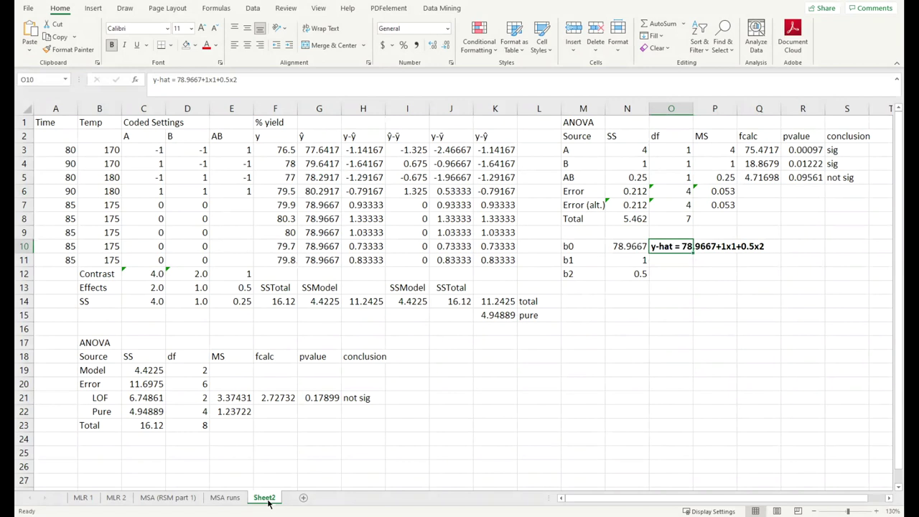
Start turning the y-hat text in O10 into a formula with a leading equals sign and & on both sides of the inner equals sign.
{"action": "double_click", "coordinate": [682, 247]}
{"action": "left_click", "coordinate": [652, 246]}
{"action": "type", "text": "="}
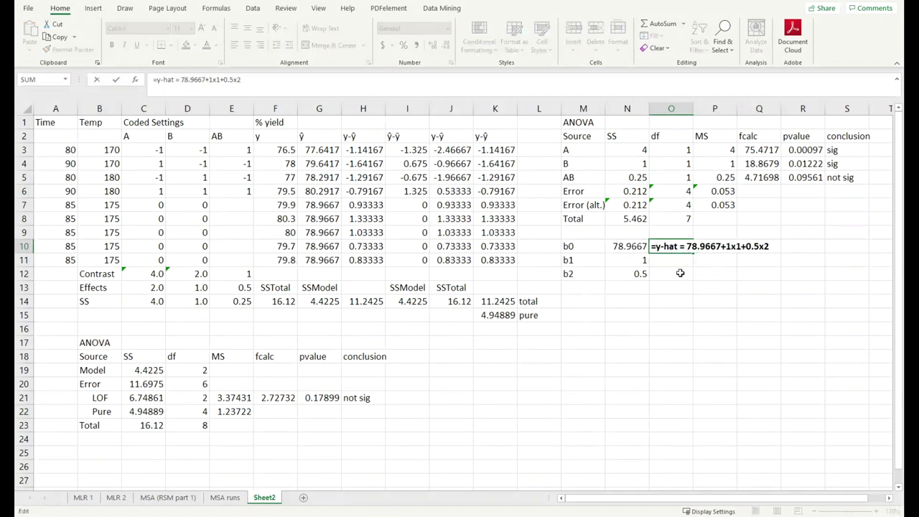
{"action": "type", "text": "'"}
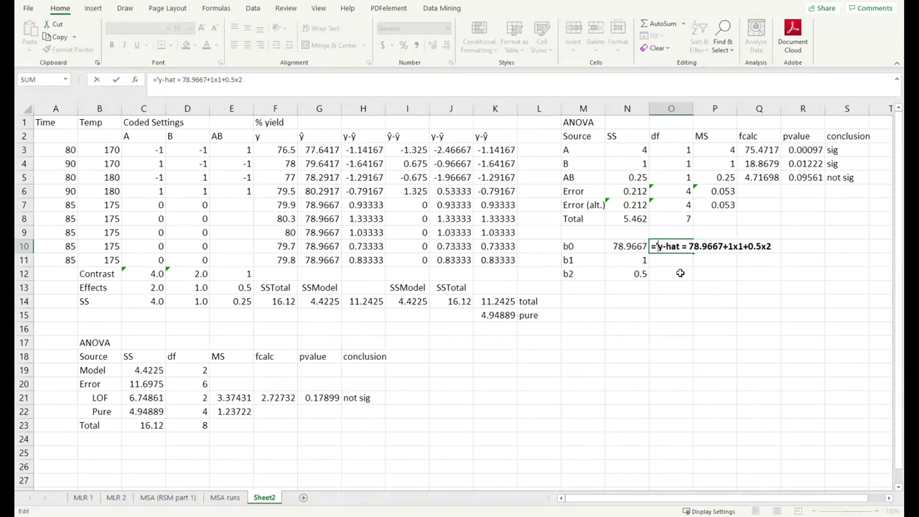
{"action": "left_click_drag", "start_coordinate": [681, 246], "coordinate": [793, 246]}
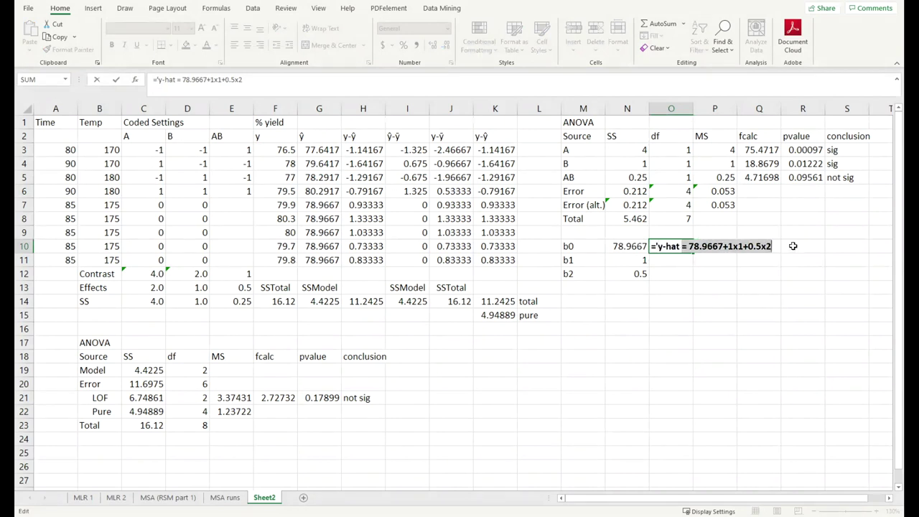
{"action": "key", "text": "Left"}
{"action": "type", "text": "="}
{"action": "key", "text": "BackSpace"}
{"action": "key", "text": "BackSpace"}
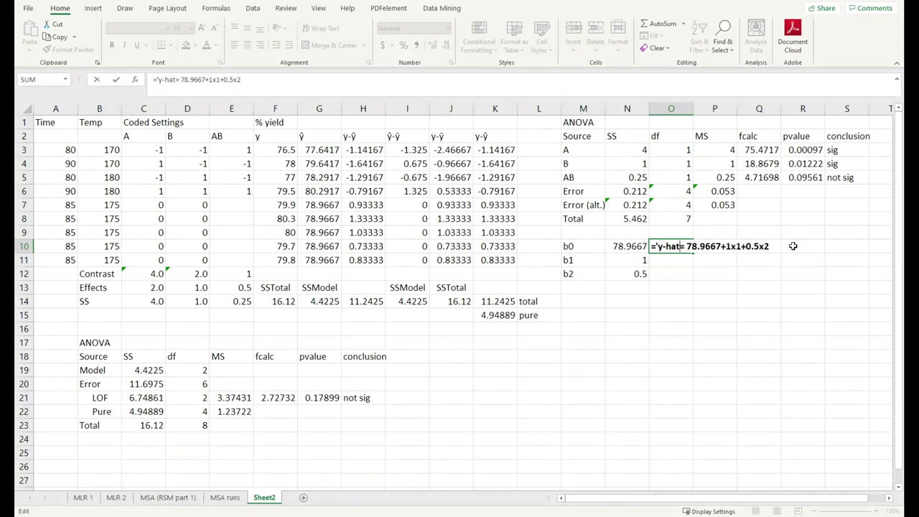
{"action": "type", "text": "&"}
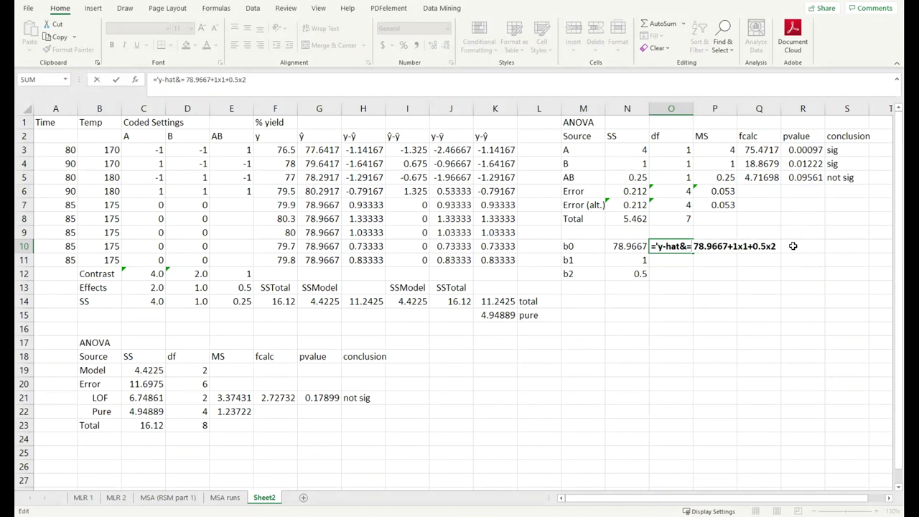
{"action": "key", "text": "BackSpace"}
{"action": "type", "text": "&"}
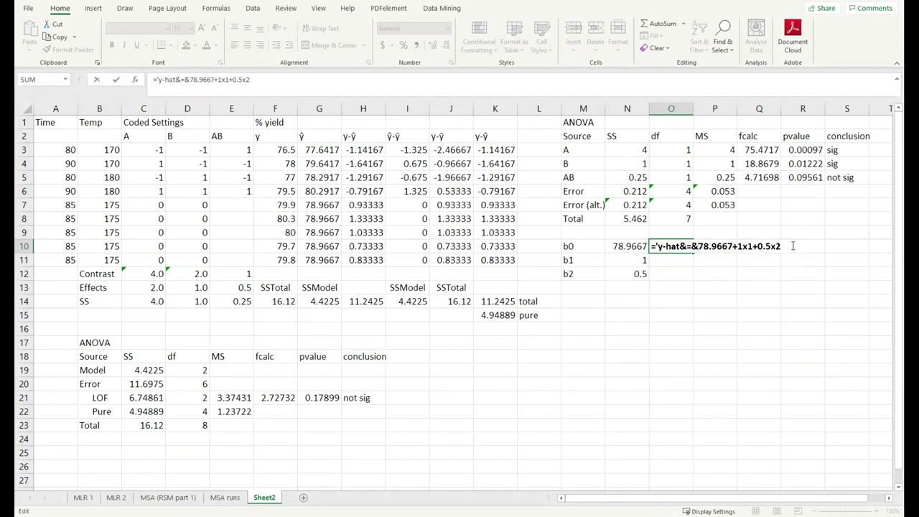
Enclose y-hat and the inner equals sign of the O10 formula in double quotes, joined by &.
{"action": "left_click_drag", "start_coordinate": [684, 245], "coordinate": [679, 245]}
{"action": "left_click", "coordinate": [682, 246]}
{"action": "key", "text": "Left"}
{"action": "key", "text": "Left"}
{"action": "key", "text": "Left"}
{"action": "key", "text": "Left"}
{"action": "key", "text": "Left"}
{"action": "key", "text": "Left"}
{"action": "key", "text": "Left"}
{"action": "key", "text": "Delete"}
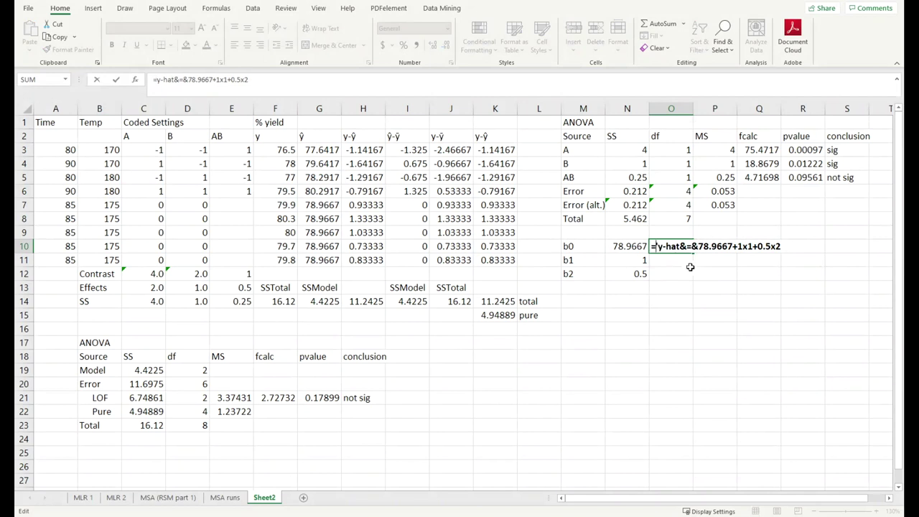
{"action": "type", "text": "\""}
{"action": "key", "text": "Right"}
{"action": "key", "text": "Right"}
{"action": "key", "text": "Right"}
{"action": "key", "text": "Right"}
{"action": "key", "text": "Right"}
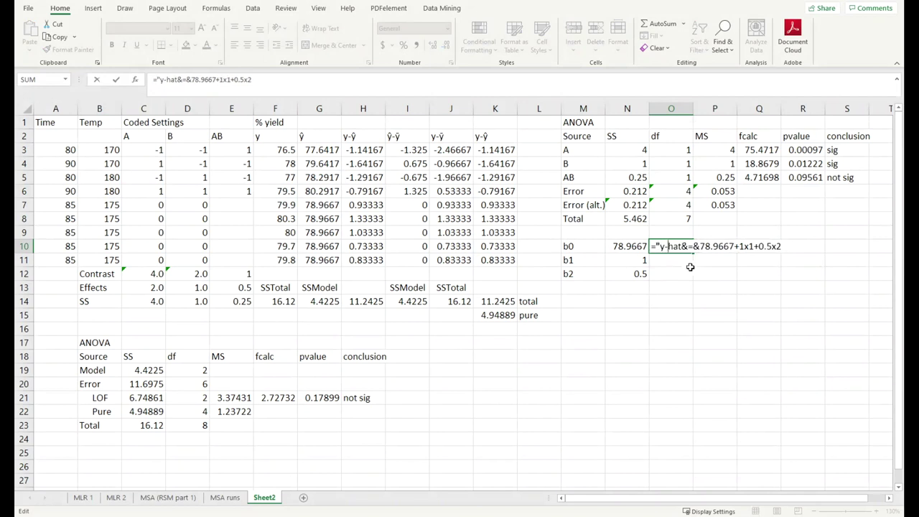
{"action": "type", "text": "\"&"}
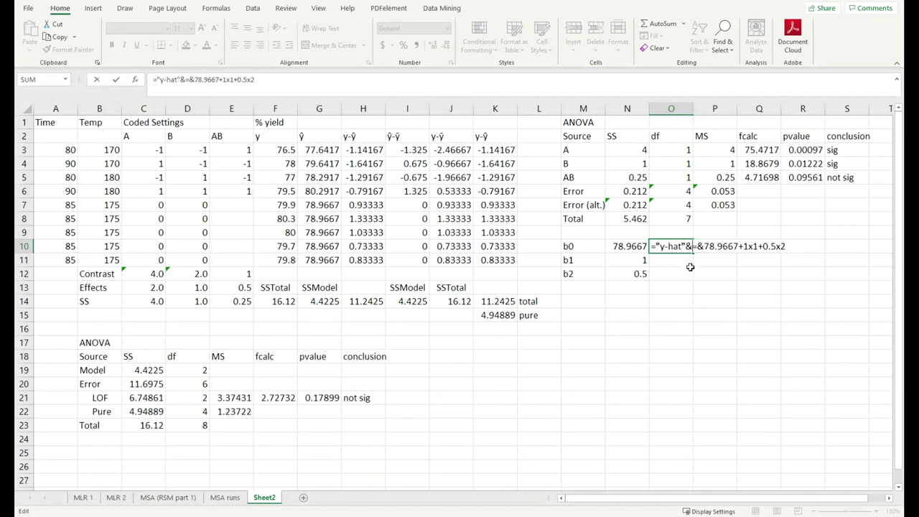
{"action": "type", "text": "\"=\""}
Replace the typed intercept in the O10 formula with a reference to the b0 value in N10.
{"action": "key", "text": "shift+Right"}
{"action": "key", "text": "shift+Right"}
{"action": "key", "text": "shift+Right"}
{"action": "key", "text": "shift+Right"}
{"action": "key", "text": "shift+Right"}
{"action": "key", "text": "shift+Right"}
{"action": "key", "text": "shift+Right"}
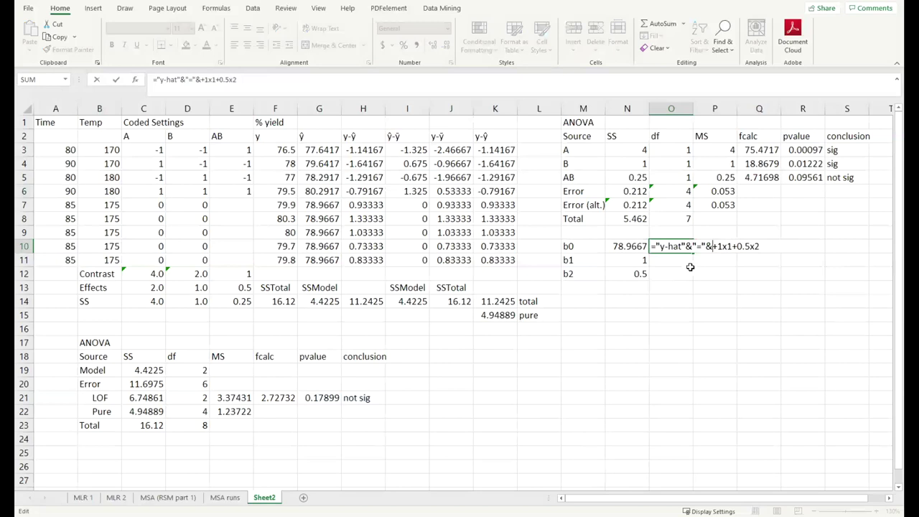
{"action": "left_click", "coordinate": [622, 246]}
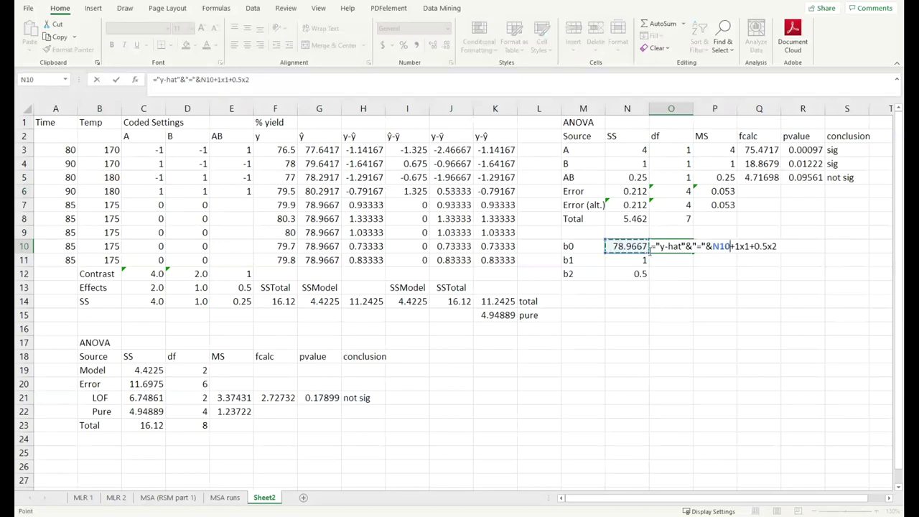
Enclose the plus sign after N10 in double quotes and add & behind it in the O10 formula.
{"action": "type", "text": "\""}
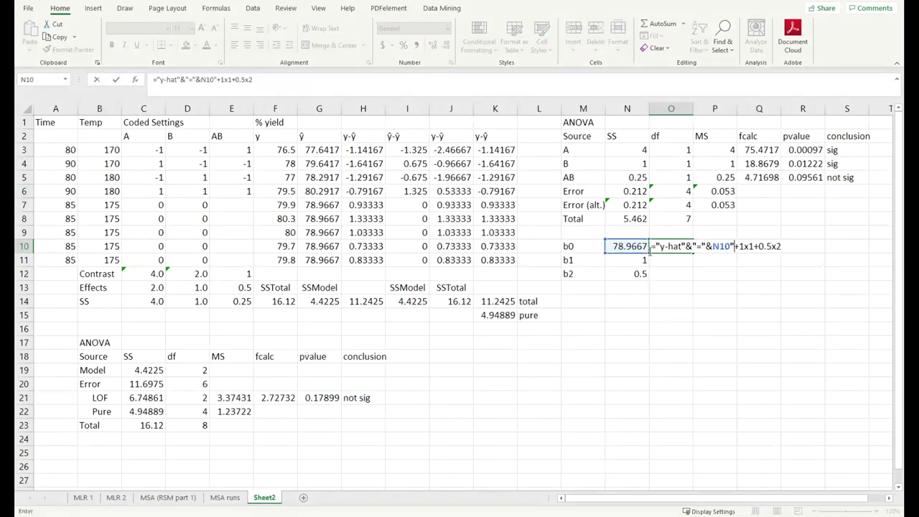
{"action": "key", "text": "F2"}
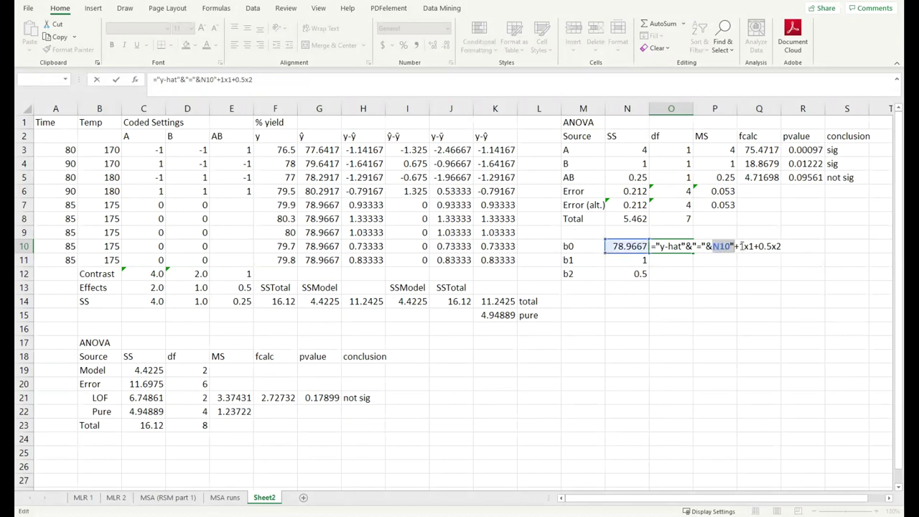
{"action": "left_click", "coordinate": [745, 245]}
{"action": "type", "text": "\""}
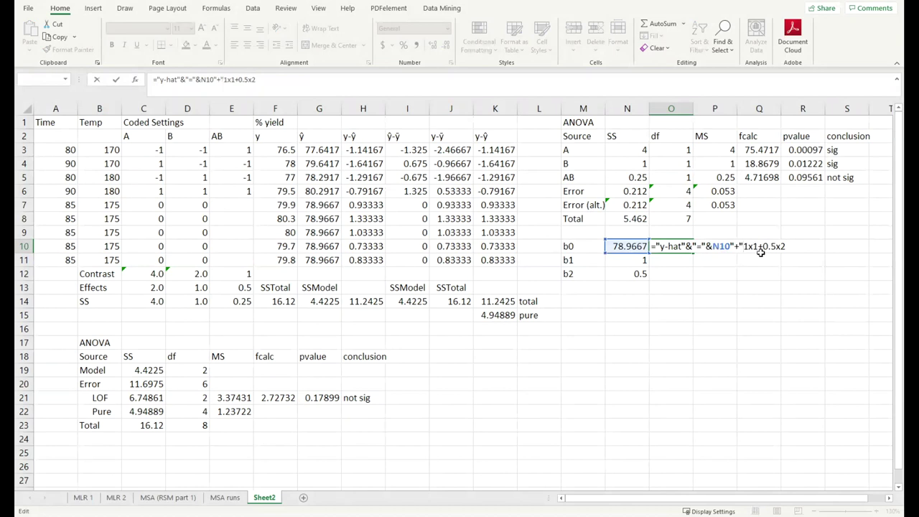
{"action": "type", "text": "&"}
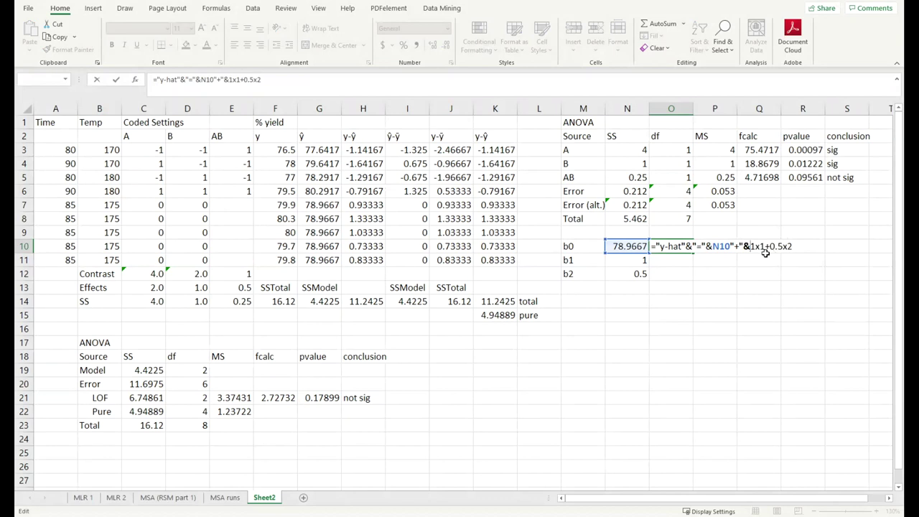
Replace the x1 coefficient in the O10 formula with a reference to N11, joined by & to "x1" in double quotes.
{"action": "key", "text": "Delete"}
{"action": "left_click", "coordinate": [643, 261]}
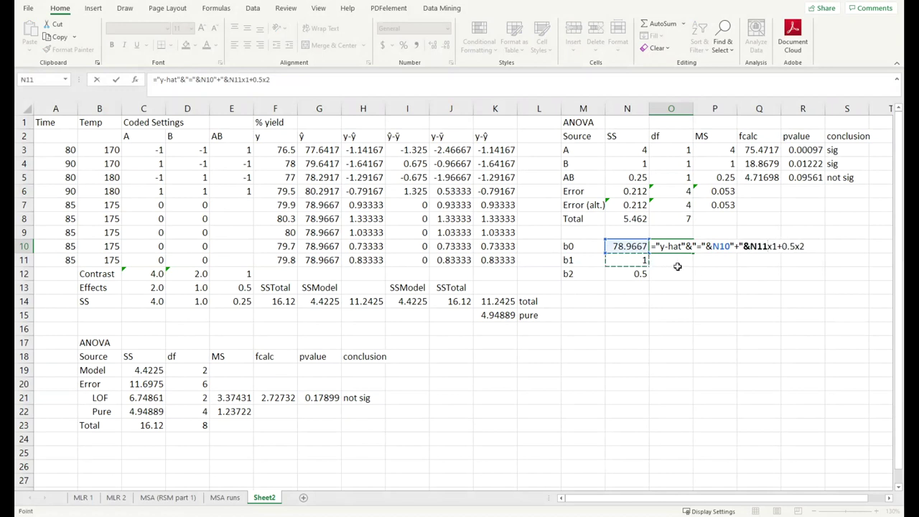
{"action": "type", "text": "&"}
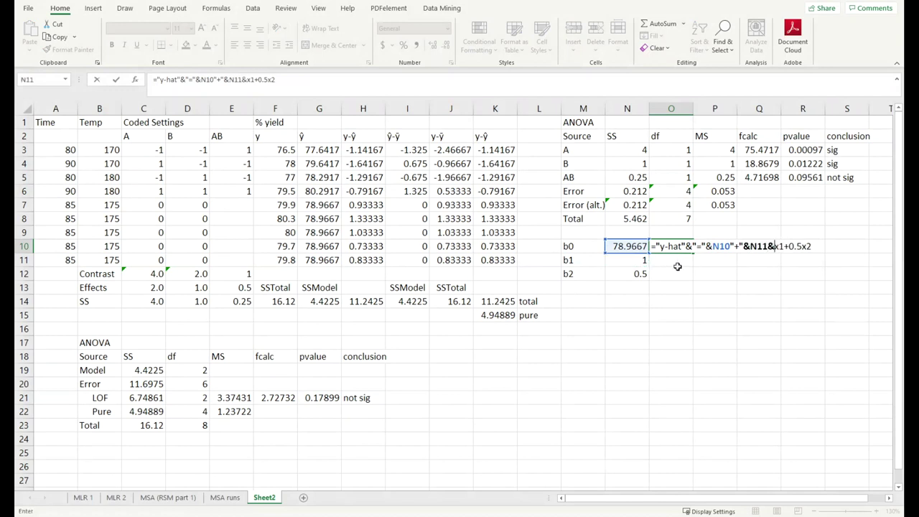
{"action": "left_click", "coordinate": [775, 246]}
{"action": "type", "text": "\""}
{"action": "left_click", "coordinate": [788, 246]}
{"action": "type", "text": "\"x1"}
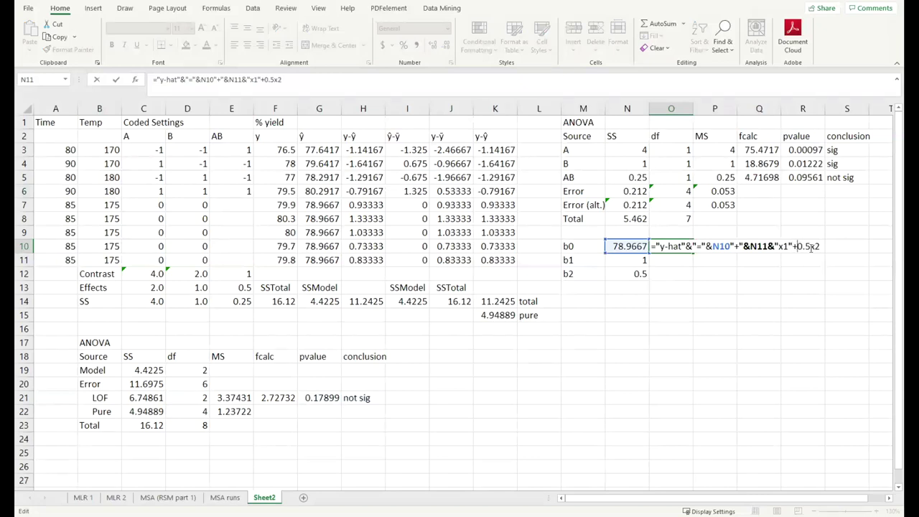
Replace the x2 coefficient in the O10 formula with a reference to N12, joined by & to "x2" in double quotes.
{"action": "left_click_drag", "start_coordinate": [808, 247], "coordinate": [795, 247]}
{"action": "key", "text": "BackSpace"}
{"action": "left_click", "coordinate": [635, 273]}
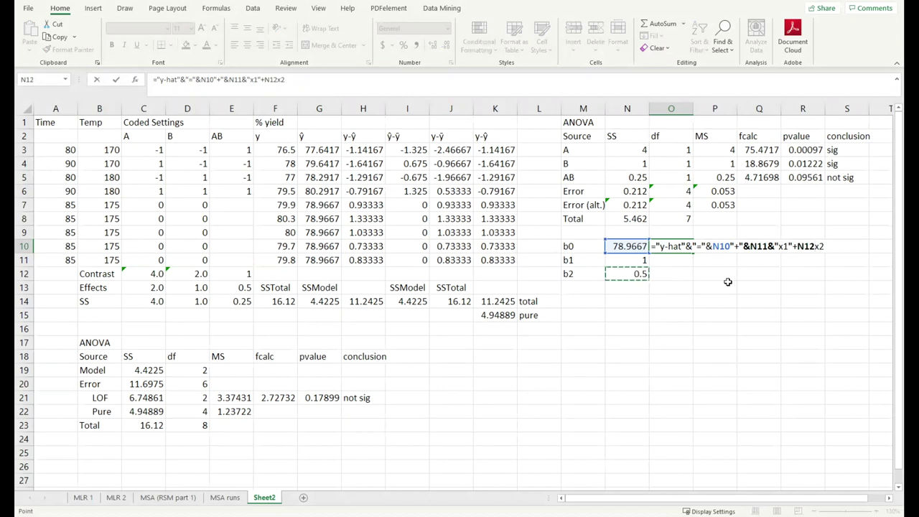
{"action": "type", "text": "&\""}
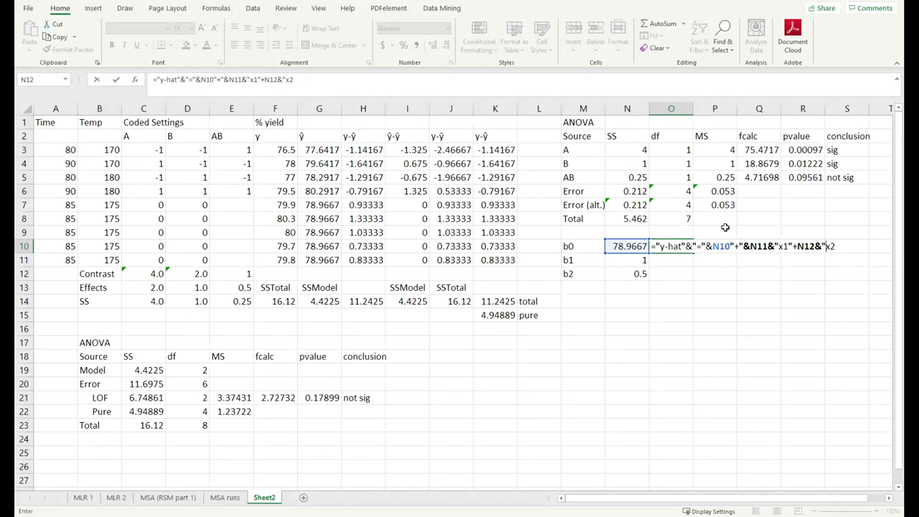
{"action": "left_click", "coordinate": [837, 246]}
{"action": "type", "text": "\""}
Insert the missing & between N10 and "+" in the O10 formula and commit it.
{"action": "double_click", "coordinate": [722, 245]}
{"action": "left_click", "coordinate": [732, 245]}
{"action": "type", "text": "&"}
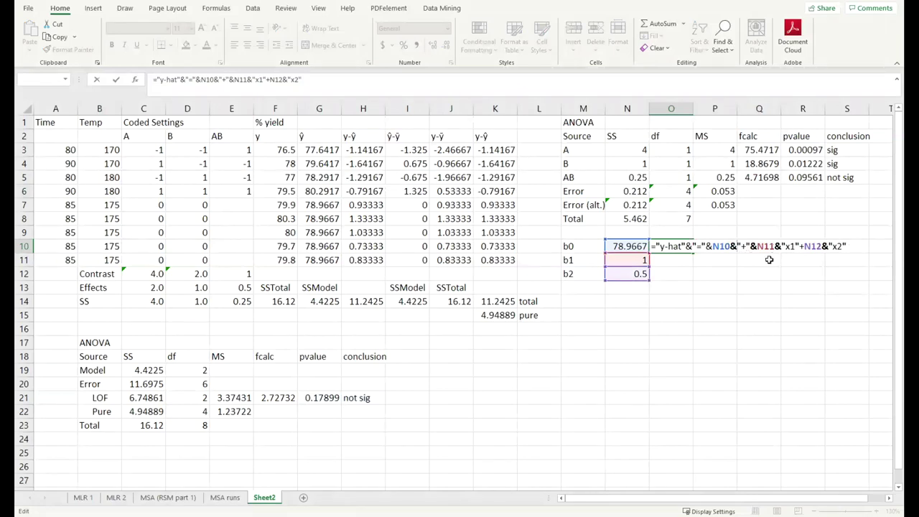
{"action": "key", "text": "Return"}
{"action": "double_click", "coordinate": [686, 248]}
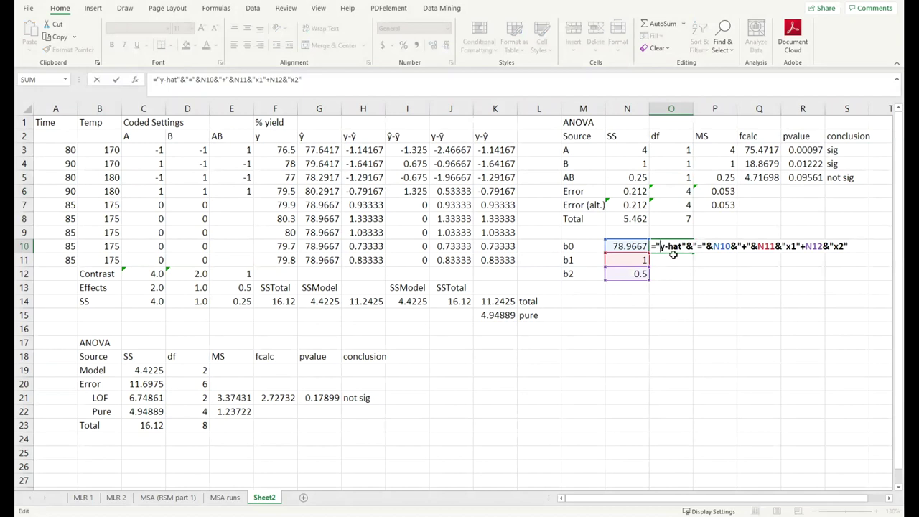
{"action": "key", "text": "BackSpace"}
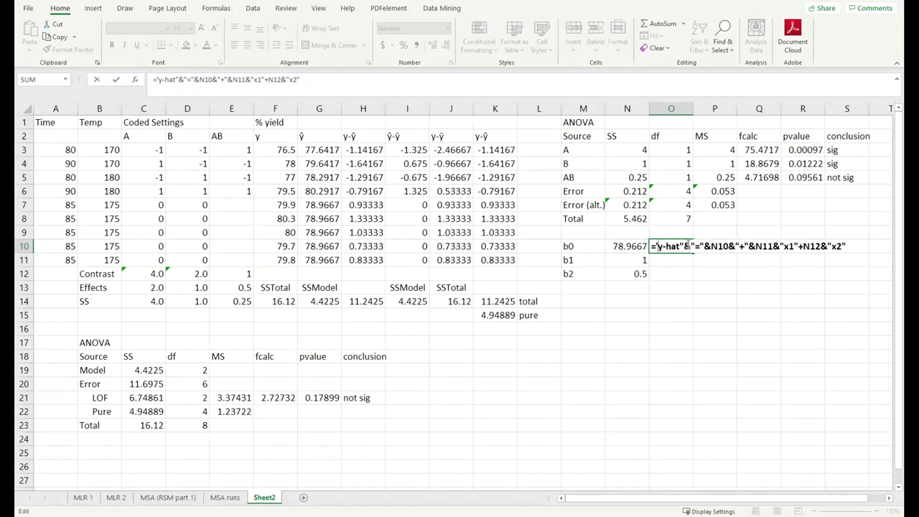
{"action": "key", "text": "BackSpace"}
{"action": "type", "text": "'"}
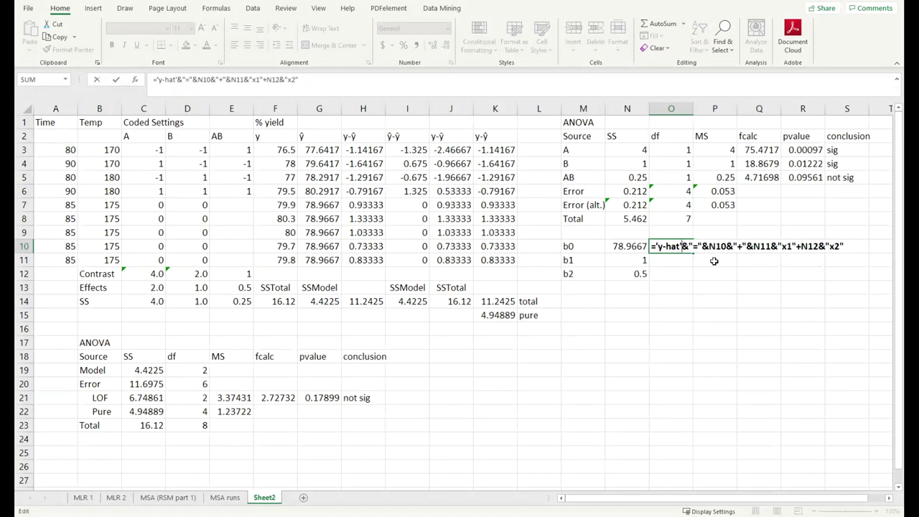
{"action": "key", "text": "Left"}
{"action": "key", "text": "Left"}
{"action": "key", "text": "Left"}
{"action": "key", "text": "Left"}
{"action": "key", "text": "Left"}
{"action": "key", "text": "Left"}
{"action": "key", "text": "Escape"}
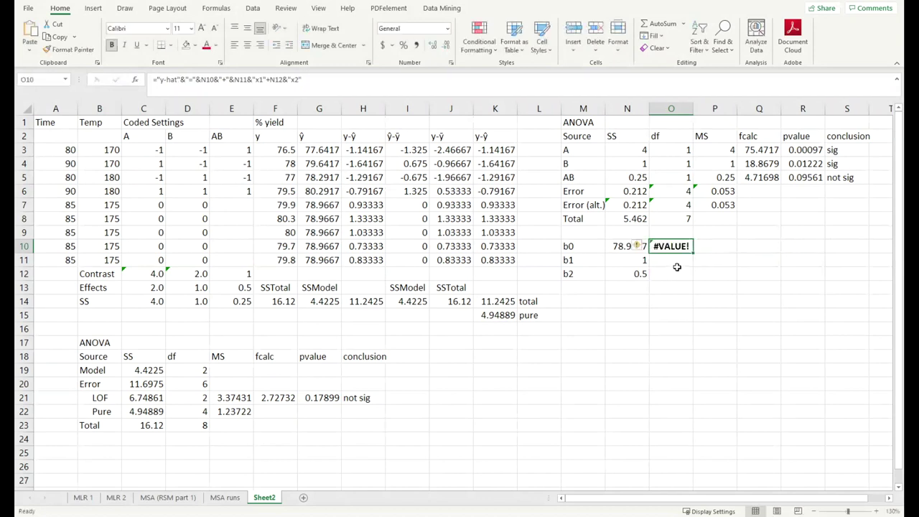
Try replacing the double quotes around y-hat with single quotes in the O10 formula.
{"action": "double_click", "coordinate": [681, 246]}
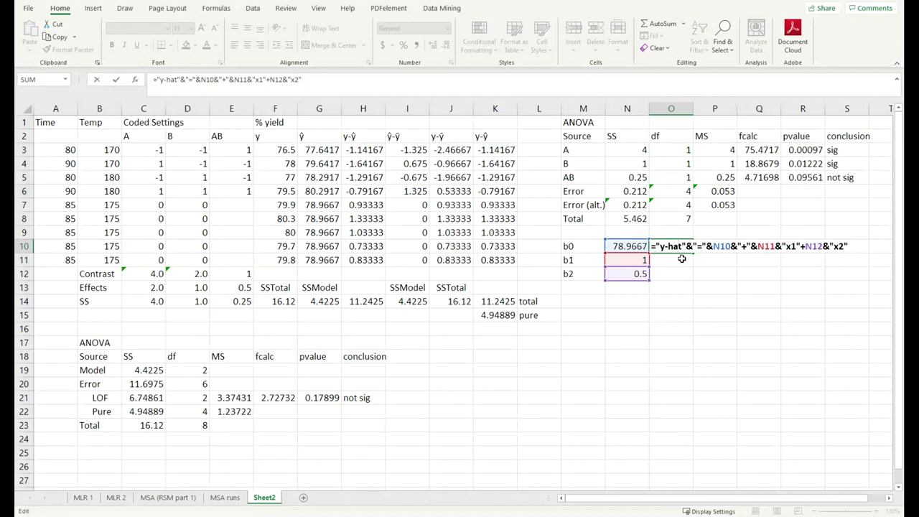
{"action": "left_click", "coordinate": [658, 247]}
{"action": "key", "text": "BackSpace"}
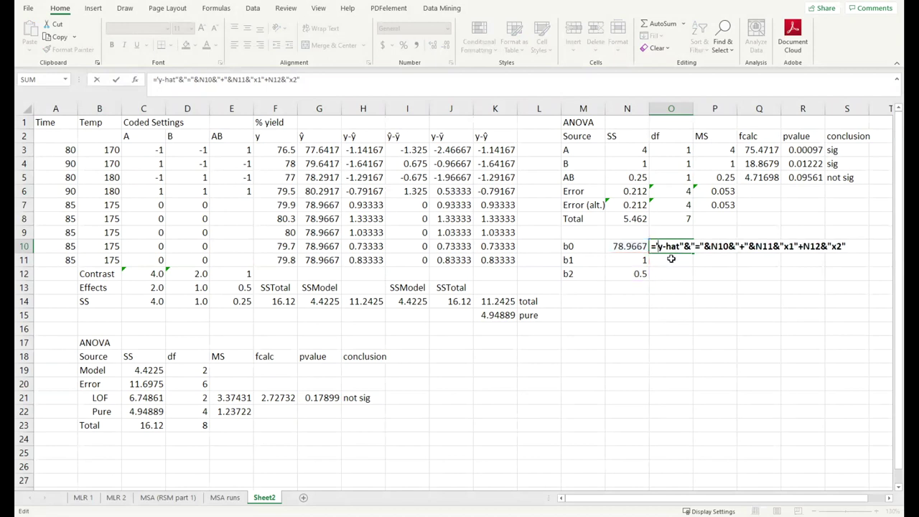
{"action": "key", "text": "Right"}
{"action": "key", "text": "Right"}
{"action": "key", "text": "Right"}
{"action": "key", "text": "Right"}
{"action": "key", "text": "BackSpace"}
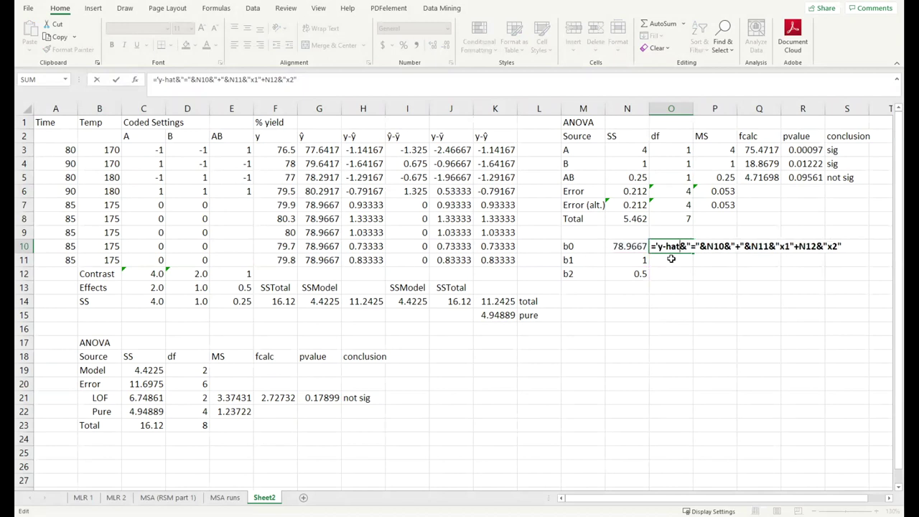
{"action": "type", "text": "'"}
Try replacing the double quotes around the equals sign text with single quotes in the O10 formula.
{"action": "key", "text": "Left"}
{"action": "key", "text": "BackSpace"}
{"action": "type", "text": "'"}
{"action": "key", "text": "Right"}
{"action": "key", "text": "BackSpace"}
{"action": "type", "text": "'"}
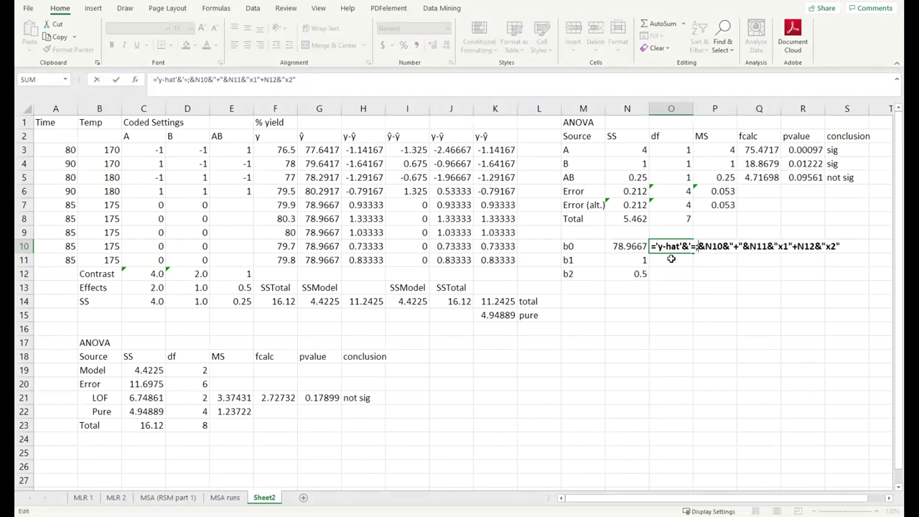
{"action": "key", "text": "BackSpace"}
{"action": "type", "text": "'"}
Try replacing the double quotes around the plus sign after N10 with single quotes in the O10 formula.
{"action": "key", "text": "Right"}
{"action": "key", "text": "Right"}
{"action": "key", "text": "Right"}
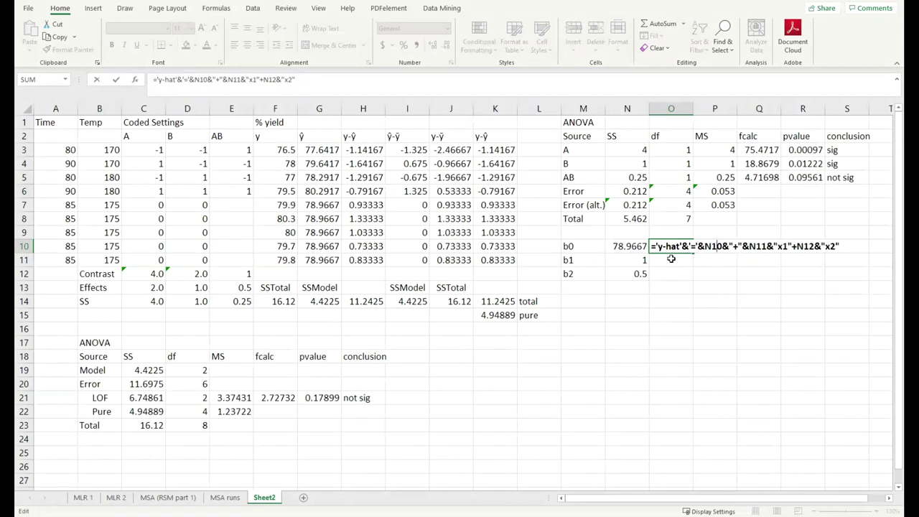
{"action": "key", "text": "BackSpace"}
{"action": "type", "text": "'"}
{"action": "key", "text": "Right"}
{"action": "key", "text": "Right"}
{"action": "key", "text": "Right"}
{"action": "key", "text": "Right"}
{"action": "key", "text": "Right"}
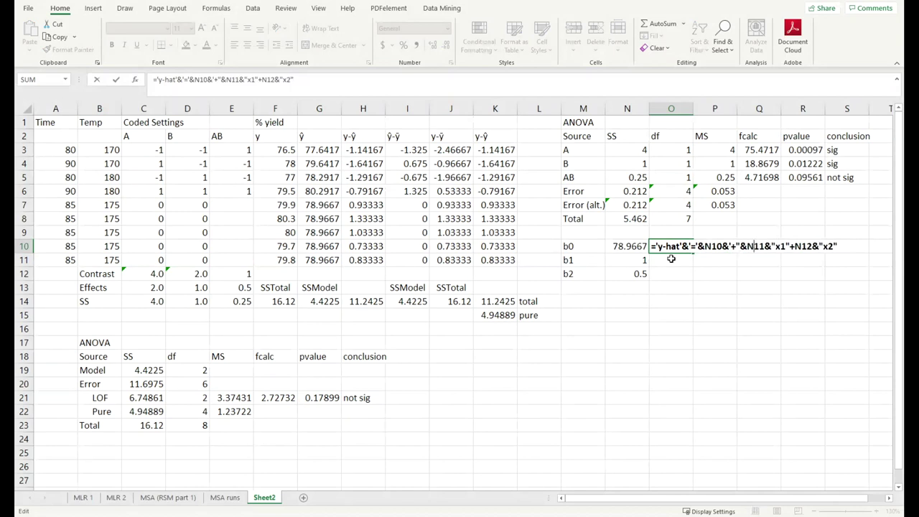
{"action": "key", "text": "Left"}
{"action": "key", "text": "Left"}
{"action": "key", "text": "Left"}
{"action": "key", "text": "Left"}
{"action": "key", "text": "Delete"}
{"action": "type", "text": "'"}
{"action": "key", "text": "Right"}
{"action": "key", "text": "Right"}
{"action": "key", "text": "Right"}
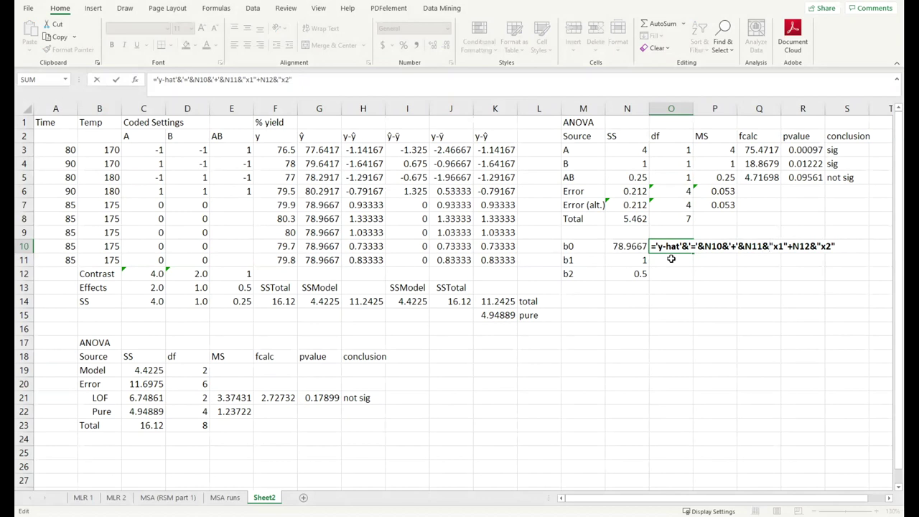
Try replacing the double quotes around x1 with single quotes in the O10 formula.
{"action": "key", "text": "Left"}
{"action": "key", "text": "Right"}
{"action": "key", "text": "Right"}
{"action": "key", "text": "Right"}
{"action": "key", "text": "Right"}
{"action": "key", "text": "Delete"}
{"action": "type", "text": "'"}
{"action": "key", "text": "Delete"}
{"action": "type", "text": "'"}
Try replacing the double quotes around x2 with single quotes and committing the O10 formula.
{"action": "key", "text": "Right"}
{"action": "key", "text": "Right"}
{"action": "key", "text": "Right"}
{"action": "key", "text": "Right"}
{"action": "key", "text": "Right"}
{"action": "key", "text": "Right"}
{"action": "key", "text": "shift+Left"}
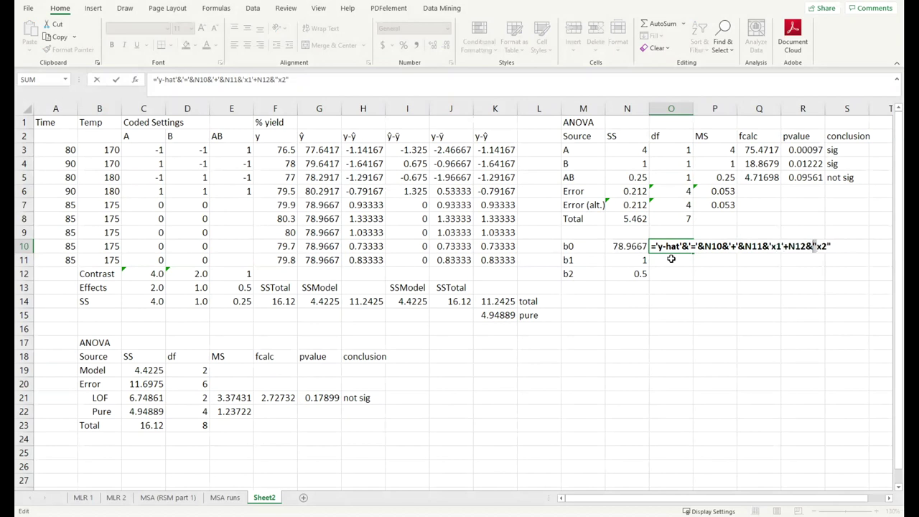
{"action": "type", "text": "'"}
{"action": "key", "text": "shift+Left"}
{"action": "type", "text": "'"}
{"action": "key", "text": "Home"}
{"action": "key", "text": "Right"}
{"action": "key", "text": "shift+Right"}
{"action": "key", "text": "Right"}
{"action": "key", "text": "Right"}
{"action": "key", "text": "Left"}
{"action": "key", "text": "Right"}
{"action": "key", "text": "Return"}
Enter the formula ="test" in cell O14 to check that double-quoted text works.
{"action": "left_click", "coordinate": [680, 299]}
{"action": "type", "text": "=\""}
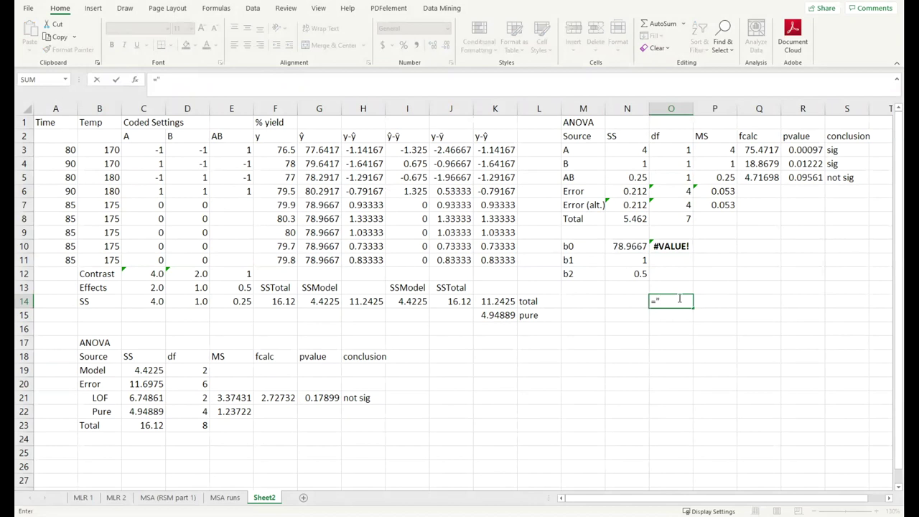
{"action": "type", "text": "test\""}
{"action": "key", "text": "Return"}
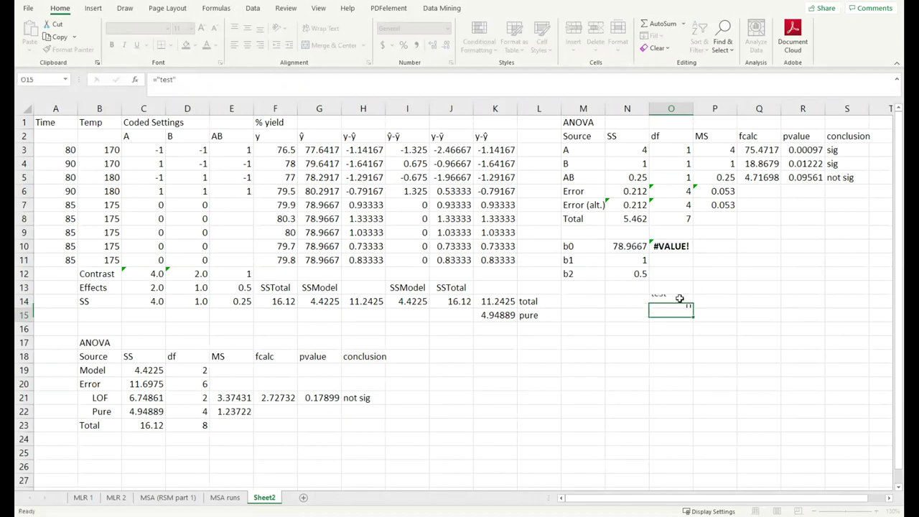
Remove the hyphen from "y-hat" in the O10 formula so the text reads "yhat", and commit it.
{"action": "double_click", "coordinate": [680, 247]}
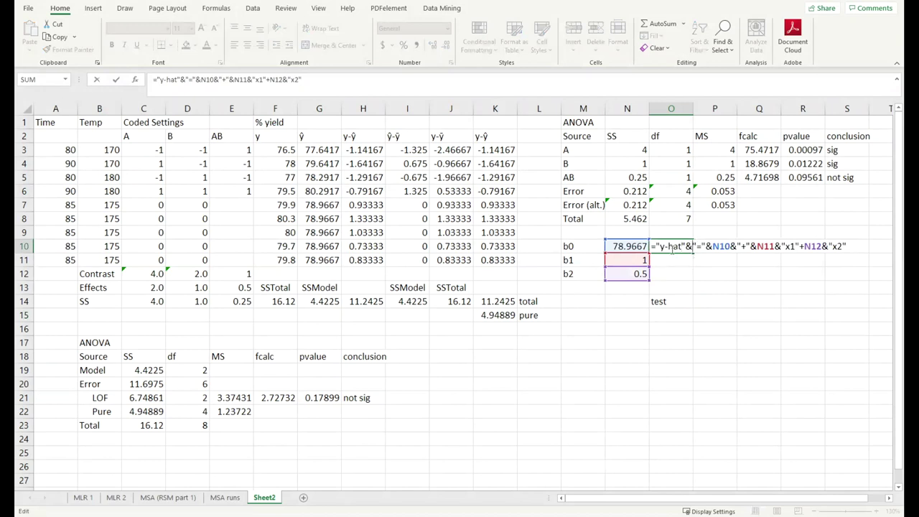
{"action": "key", "text": "BackSpace"}
{"action": "key", "text": "Return"}
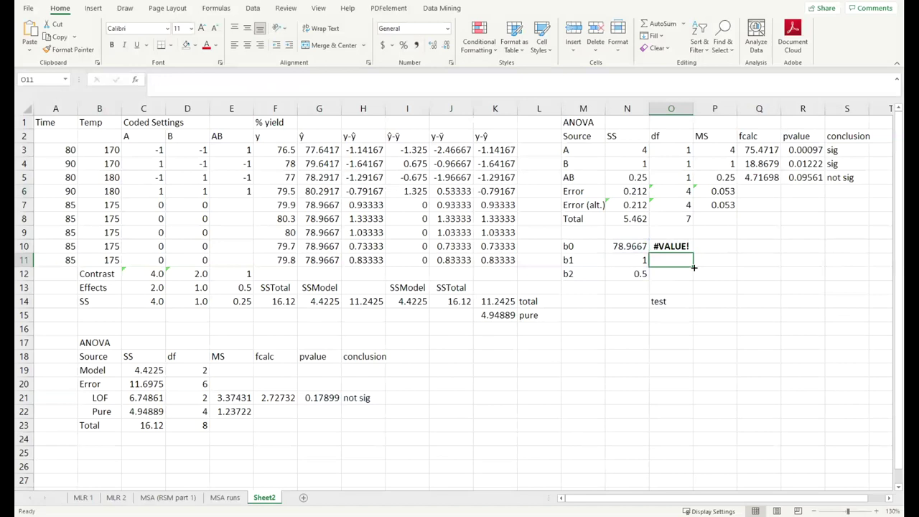
Remove the bold formatting from cell O10 and check its number format.
{"action": "key", "text": "Up"}
{"action": "key", "text": "F2"}
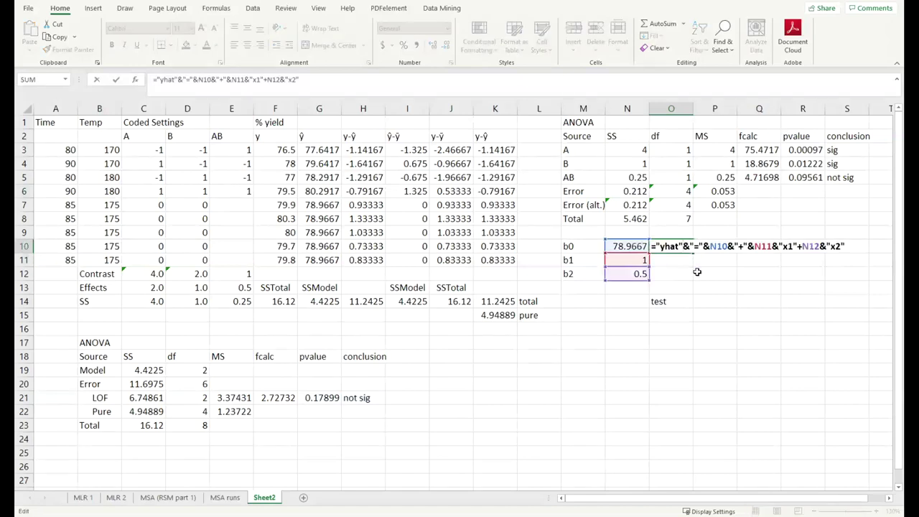
{"action": "key", "text": "Escape"}
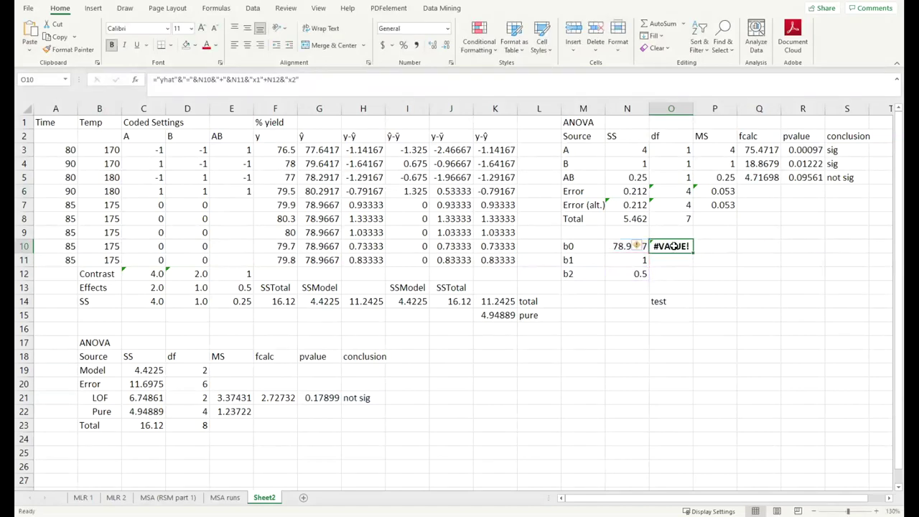
{"action": "left_click", "coordinate": [443, 28]}
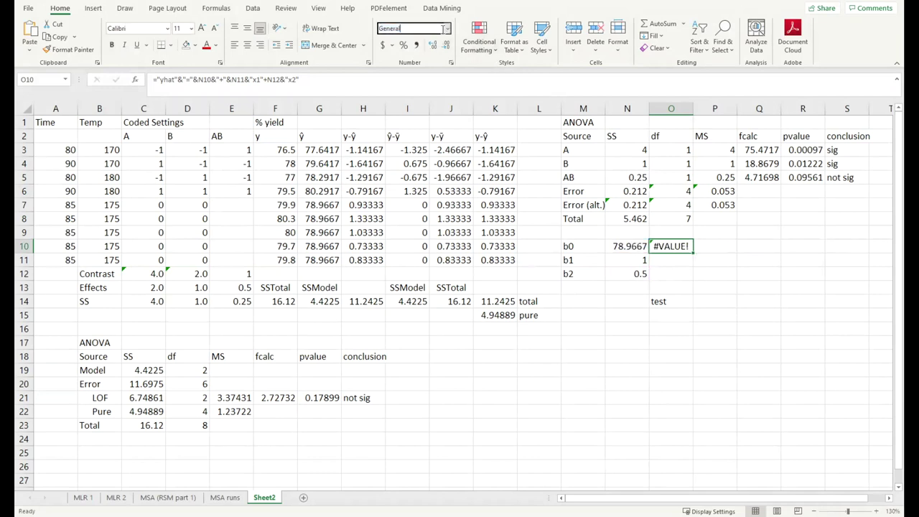
Move the plus sign before N12 inside the quotes in the O10 formula, giving "x1+"&N12&"x2", and commit it.
{"action": "double_click", "coordinate": [675, 246]}
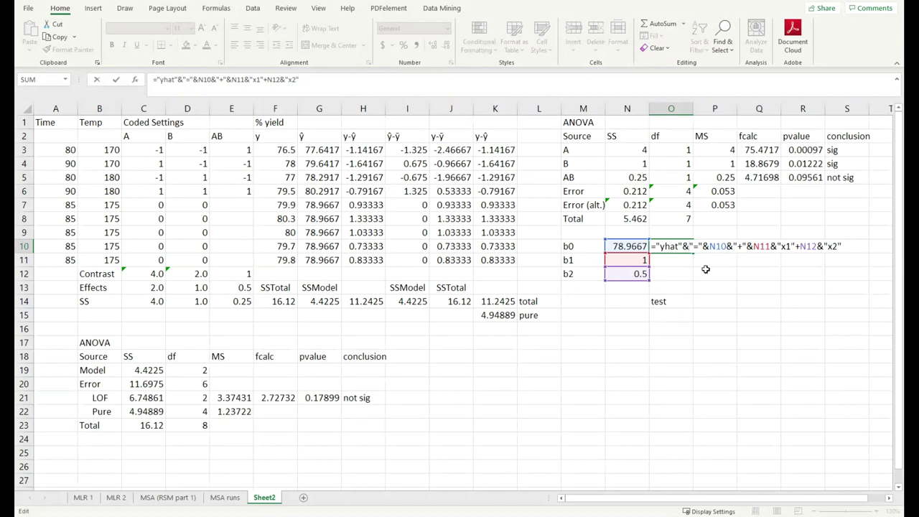
{"action": "left_click", "coordinate": [808, 254]}
{"action": "key", "text": "BackSpace"}
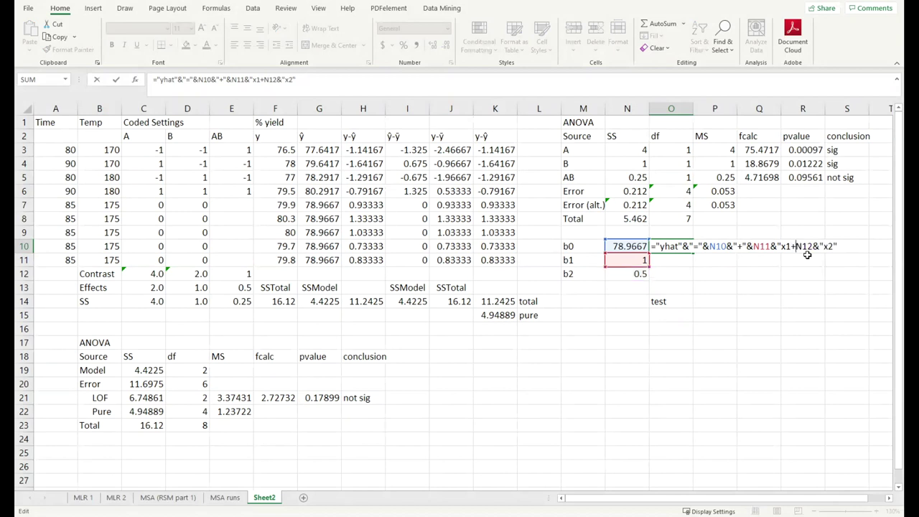
{"action": "type", "text": "\"&"}
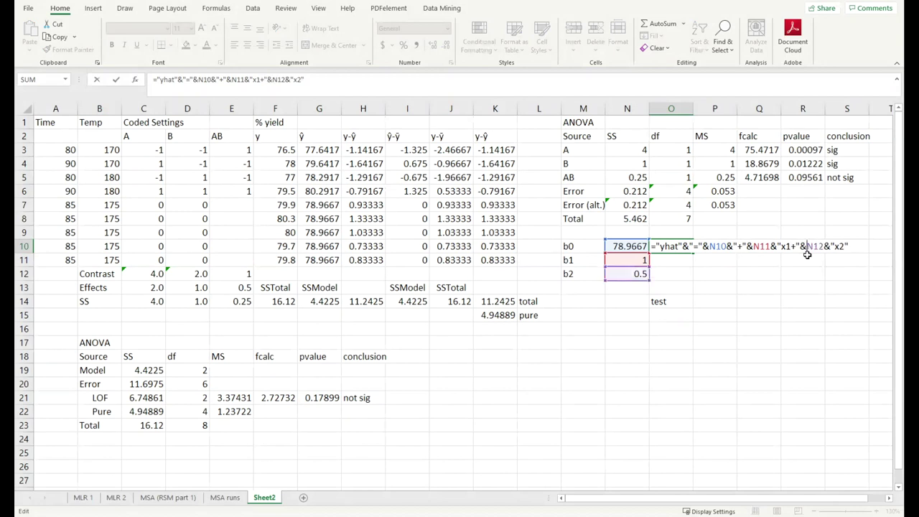
{"action": "key", "text": "Return"}
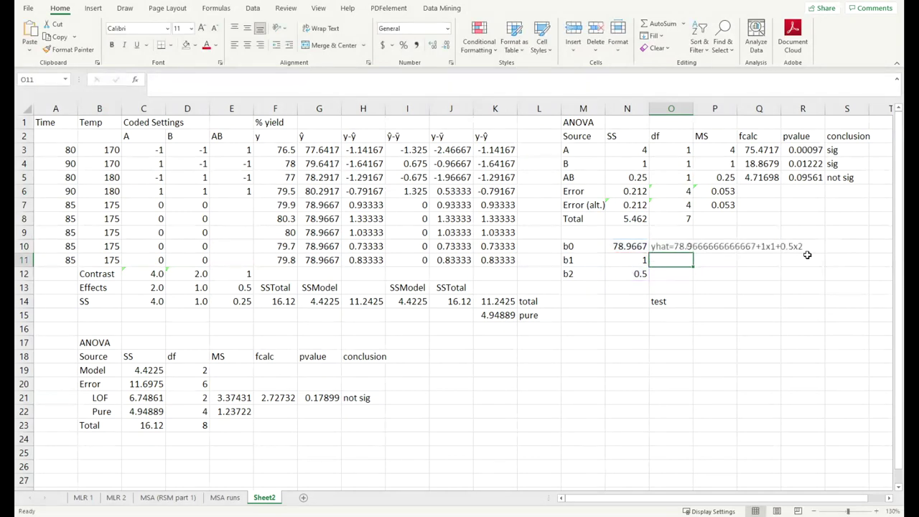
{"action": "left_click", "coordinate": [791, 287]}
{"action": "left_click", "coordinate": [720, 262]}
{"action": "left_click", "coordinate": [733, 250]}
Insert a hyphen in the quoted text of the O10 formula so it reads "y-hat", and commit it.
{"action": "left_click", "coordinate": [686, 247]}
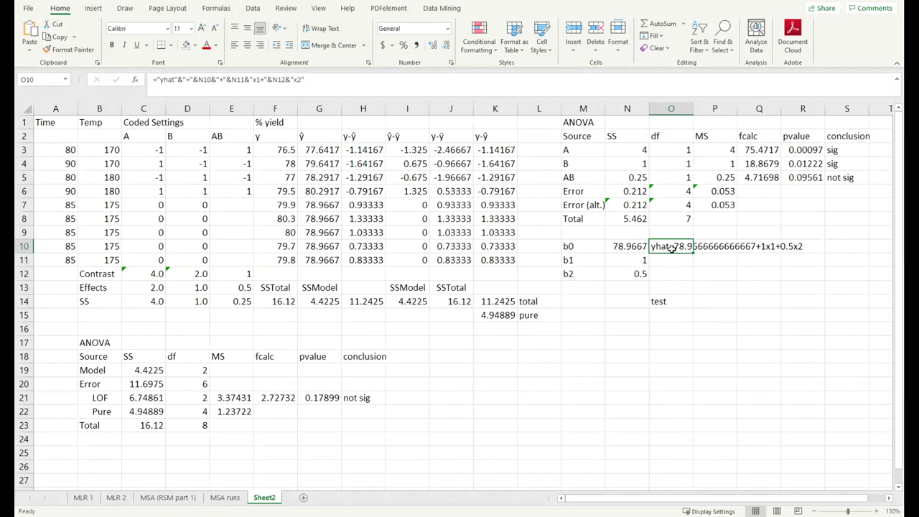
{"action": "double_click", "coordinate": [660, 247]}
{"action": "key", "text": "Right"}
{"action": "type", "text": "-"}
{"action": "key", "text": "Return"}
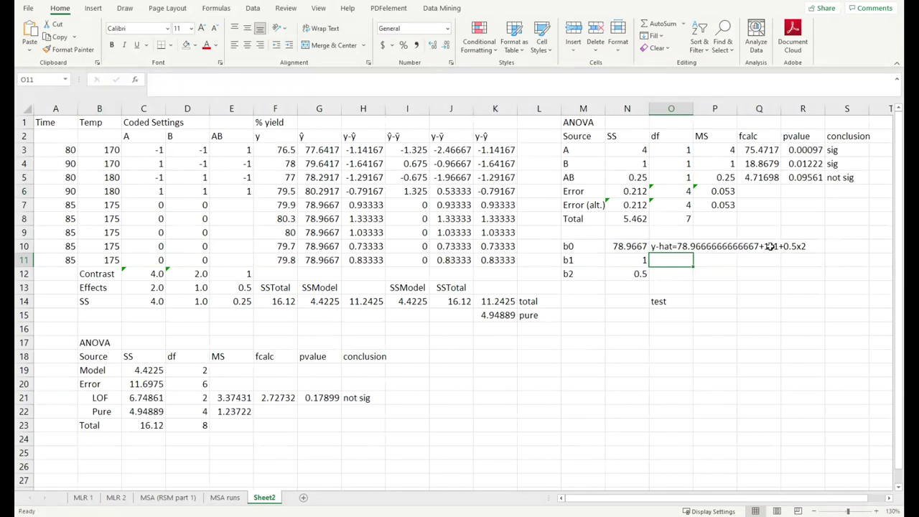
Copy the equation formula from O10 of Sheet2 into O10 of the MSA (RSM part 1) sheet.
{"action": "left_click", "coordinate": [783, 273]}
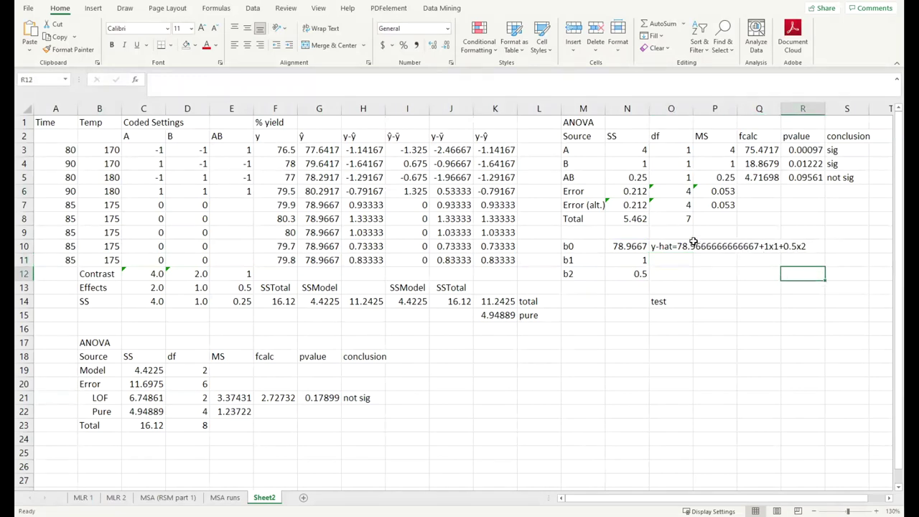
{"action": "left_click", "coordinate": [673, 246]}
{"action": "key", "text": "ctrl+c"}
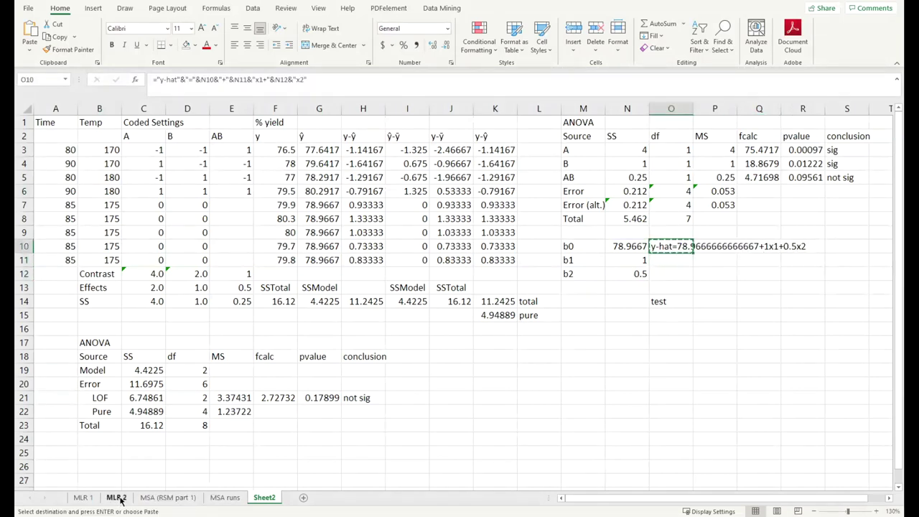
{"action": "left_click", "coordinate": [174, 497]}
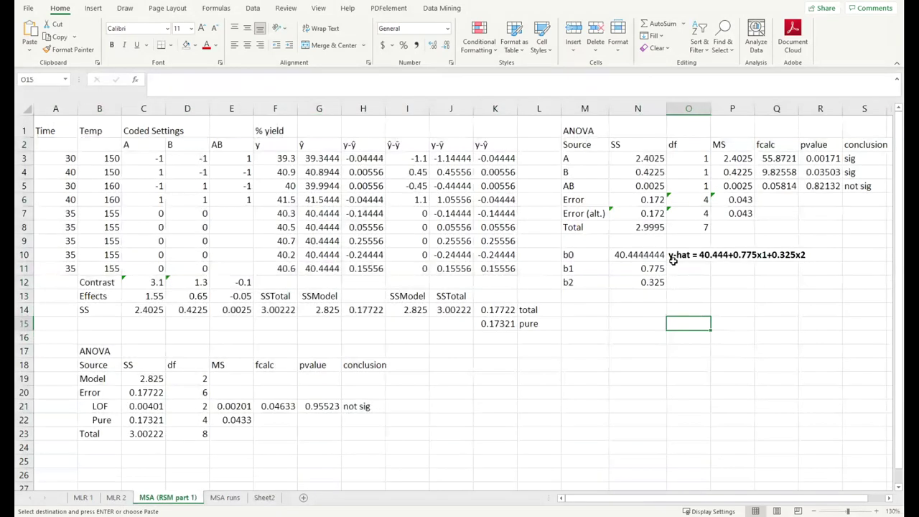
{"action": "left_click", "coordinate": [678, 255]}
{"action": "key", "text": "ctrl+v"}
{"action": "left_click", "coordinate": [729, 328]}
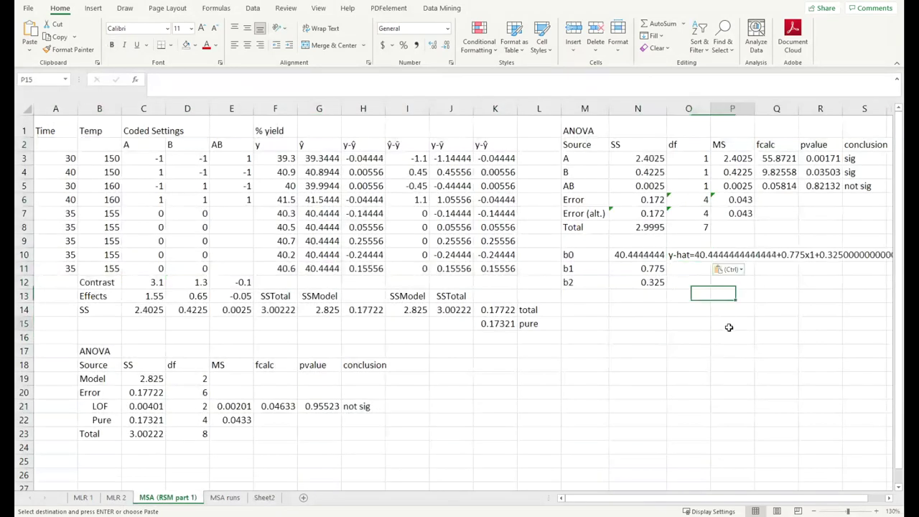
Make the pasted equation in O10 of the MSA (RSM part 1) sheet bold.
{"action": "left_click", "coordinate": [826, 310]}
{"action": "left_click", "coordinate": [708, 258]}
{"action": "key", "text": "ctrl+b"}
{"action": "left_click_drag", "start_coordinate": [752, 324], "coordinate": [775, 337]}
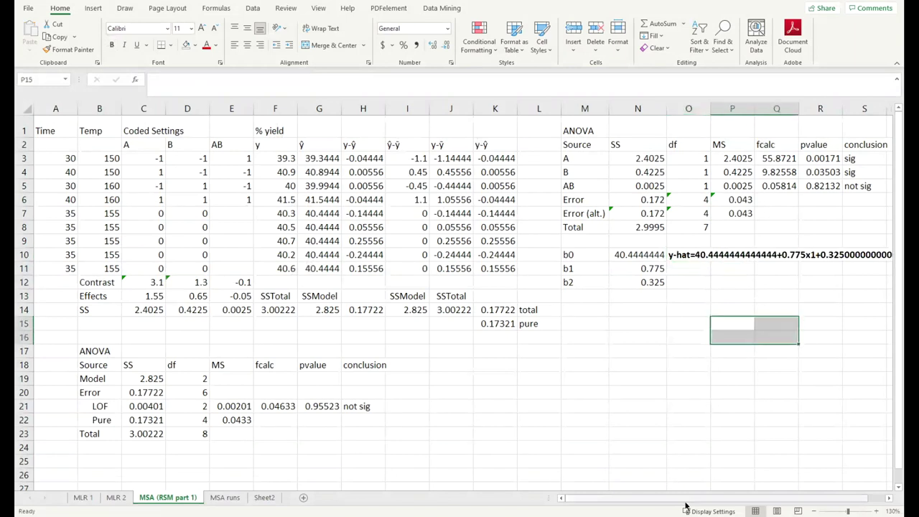
Examine the full equation in O10 against its coefficient cells N10 to N12 on the MSA (RSM part 1) sheet.
{"action": "scroll", "coordinate": [700, 499], "scroll_direction": "right", "scroll_amount": 1}
{"action": "left_click", "coordinate": [779, 302]}
{"action": "left_click", "coordinate": [658, 259]}
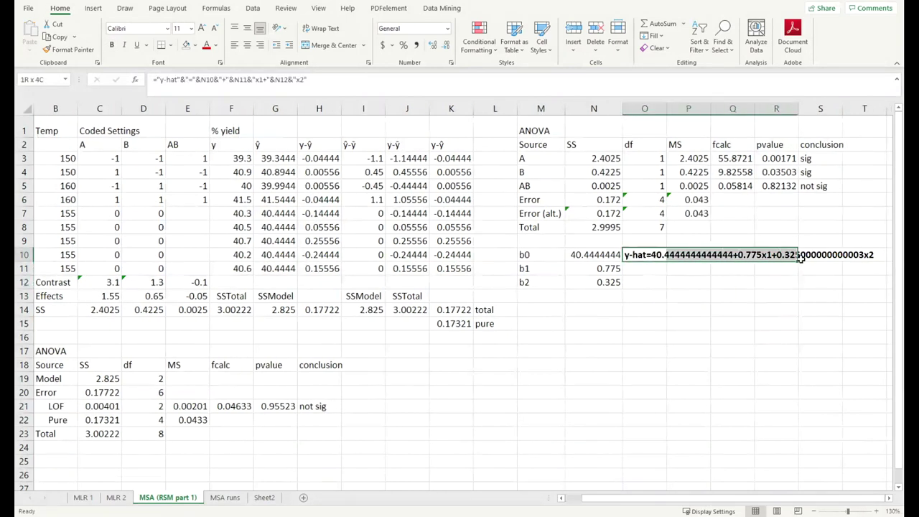
{"action": "left_click", "coordinate": [767, 321]}
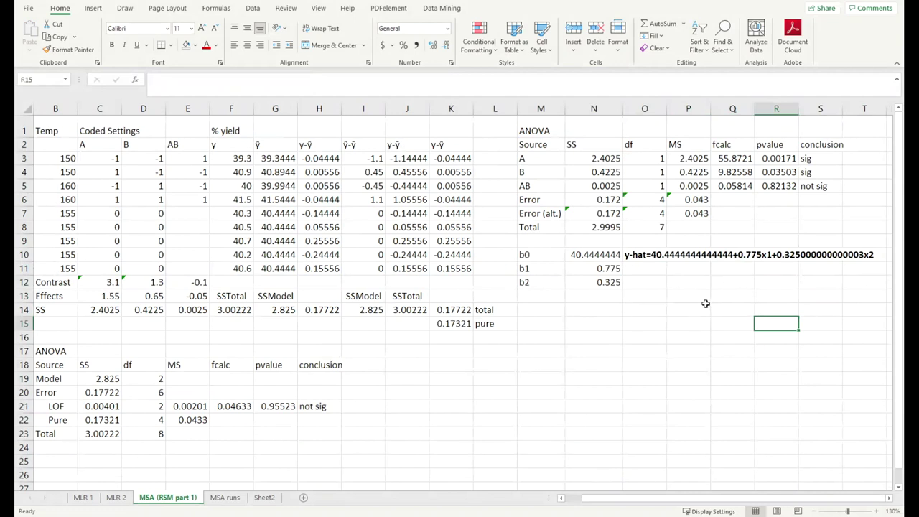
{"action": "left_click", "coordinate": [639, 253]}
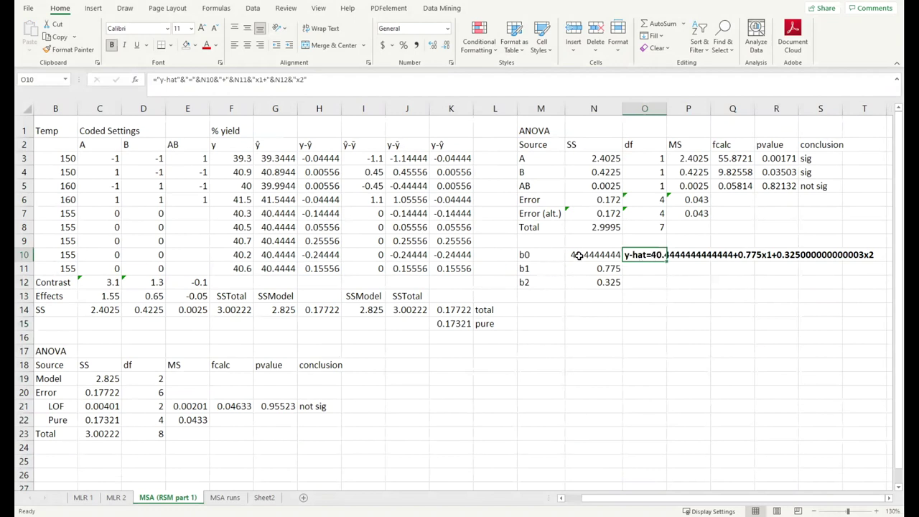
{"action": "left_click_drag", "start_coordinate": [581, 257], "coordinate": [582, 284]}
Go back to Sheet2 and examine the degrees of freedom in the lower ANOVA table.
{"action": "left_click", "coordinate": [237, 498]}
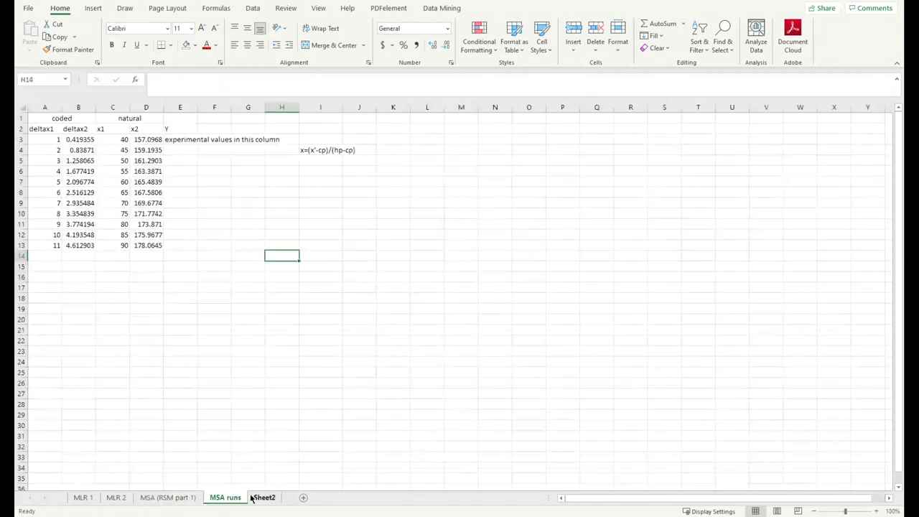
{"action": "left_click", "coordinate": [264, 497]}
{"action": "left_click", "coordinate": [546, 409]}
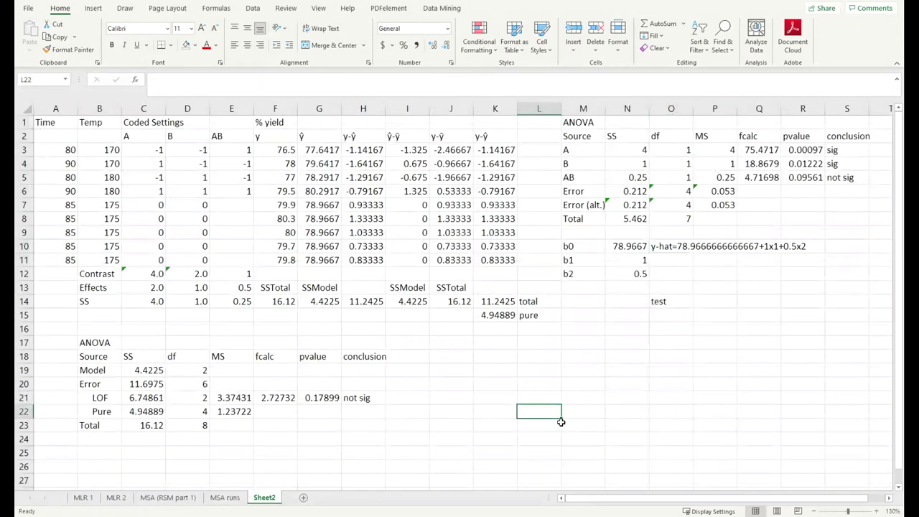
{"action": "left_click", "coordinate": [402, 440]}
{"action": "left_click", "coordinate": [163, 439]}
{"action": "left_click", "coordinate": [186, 412]}
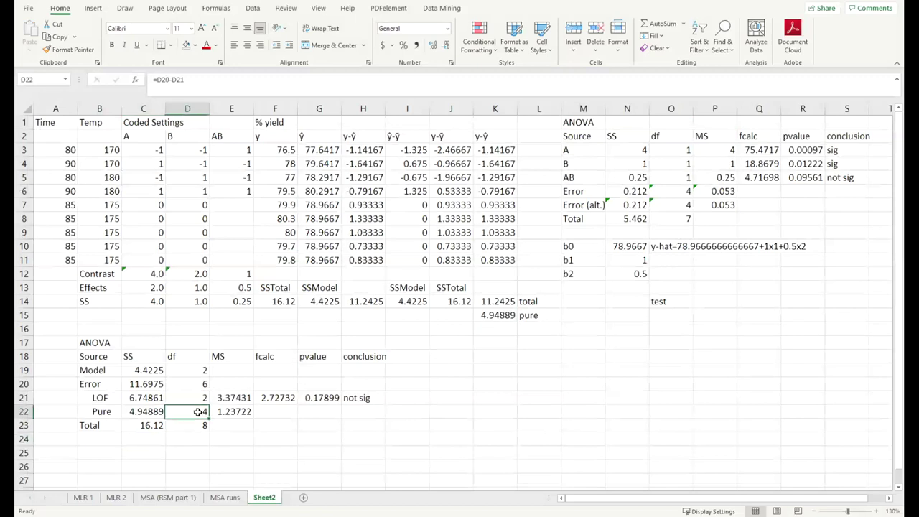
{"action": "left_click_drag", "start_coordinate": [176, 368], "coordinate": [187, 407]}
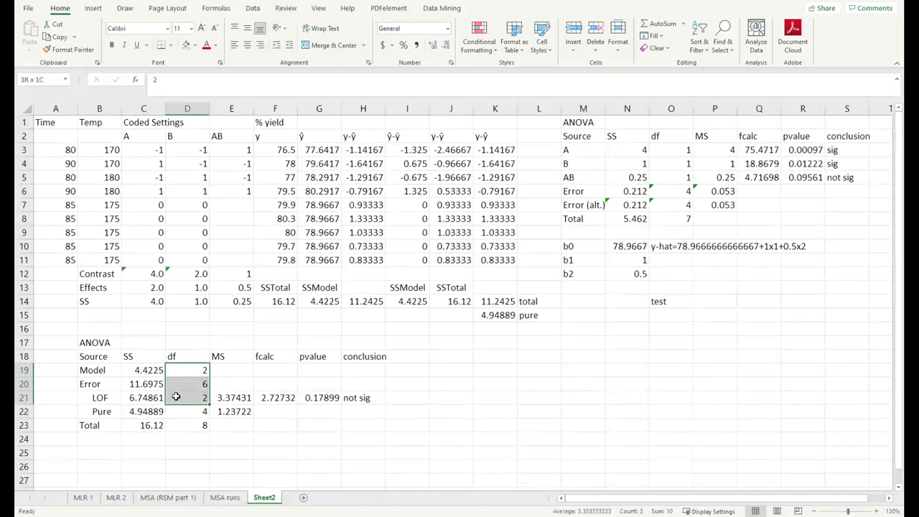
{"action": "left_click", "coordinate": [108, 370]}
{"action": "left_click", "coordinate": [547, 388]}
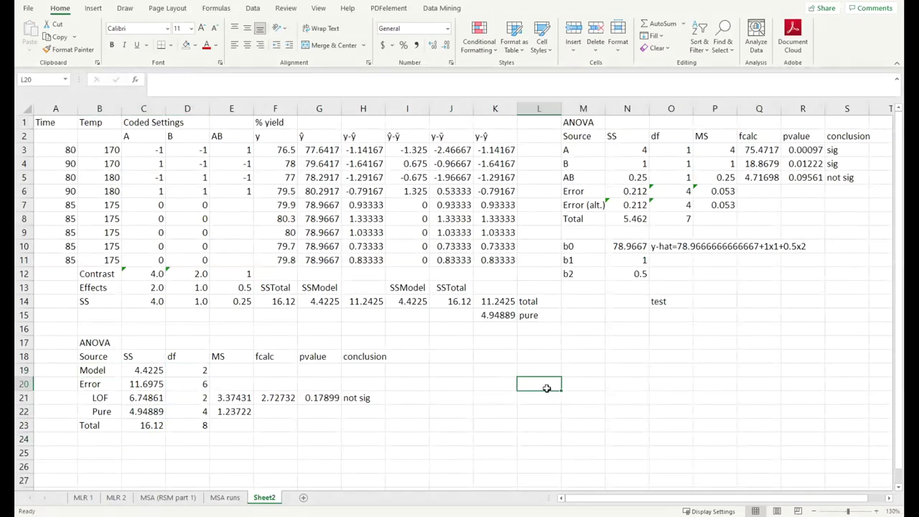
{"action": "left_click", "coordinate": [458, 305]}
{"action": "left_click", "coordinate": [478, 357]}
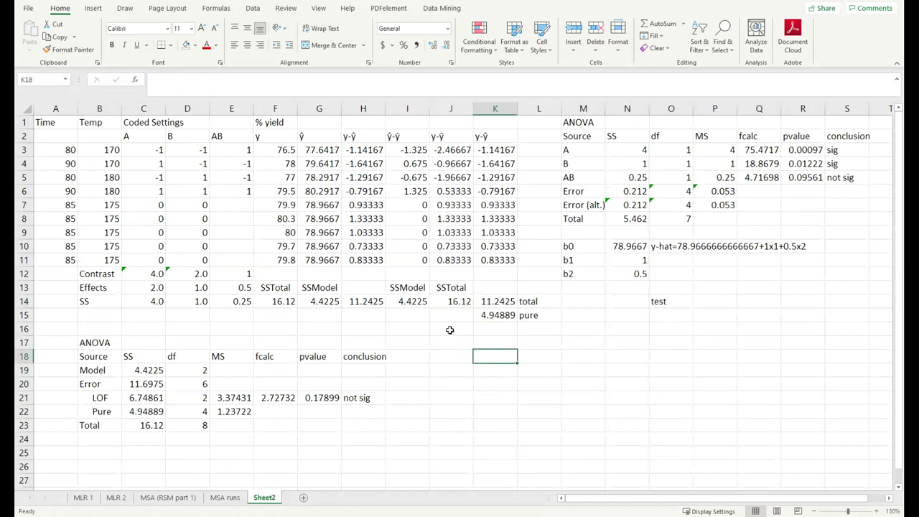
Compare the pure error formula in K15 with the Error (alt.) formula in N7 on Sheet2, including N7 on the MSA (RSM part 1) sheet.
{"action": "double_click", "coordinate": [505, 317]}
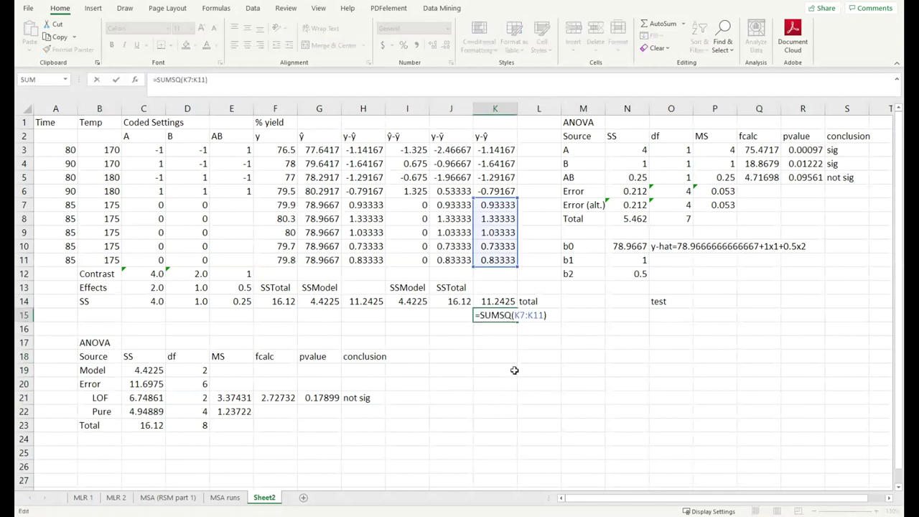
{"action": "key", "text": "Return"}
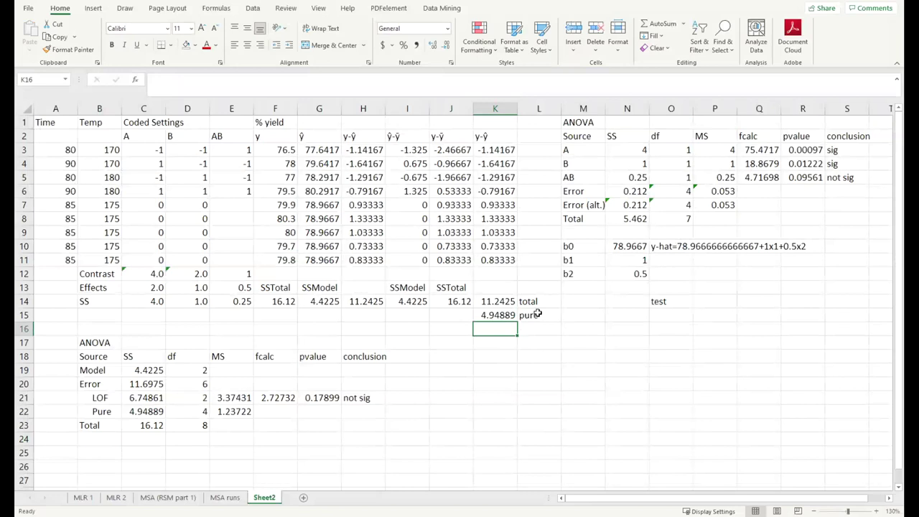
{"action": "double_click", "coordinate": [645, 204]}
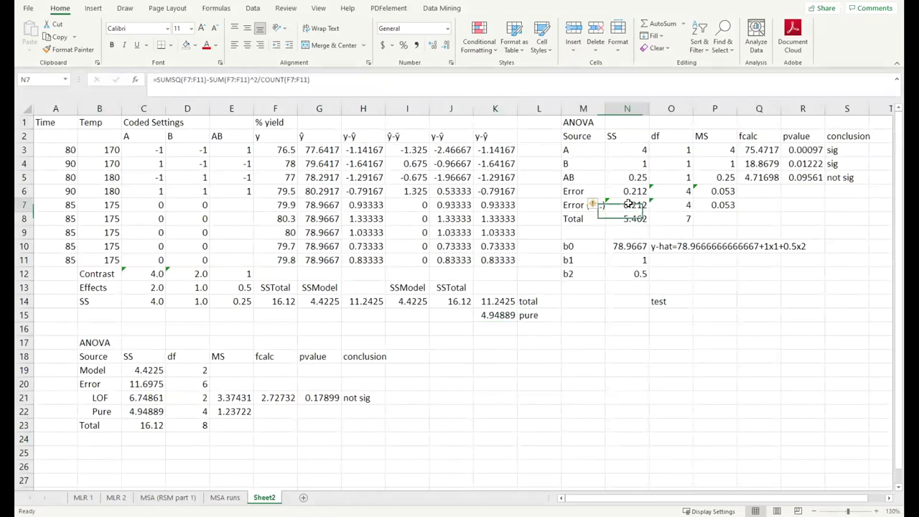
{"action": "key", "text": "Return"}
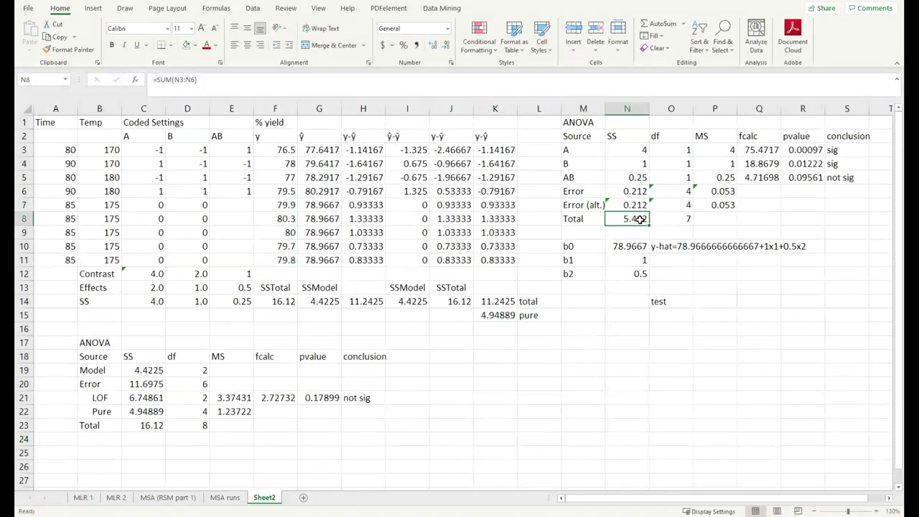
{"action": "left_click", "coordinate": [638, 206]}
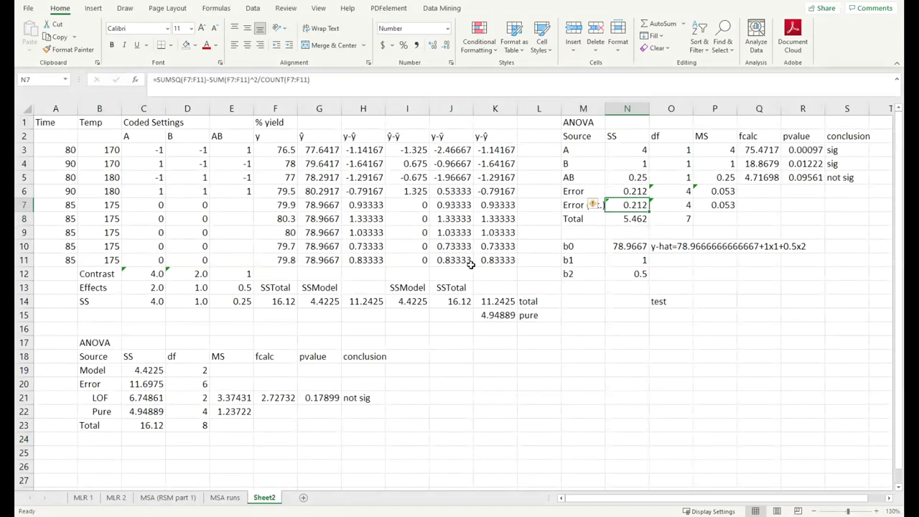
{"action": "left_click", "coordinate": [178, 498]}
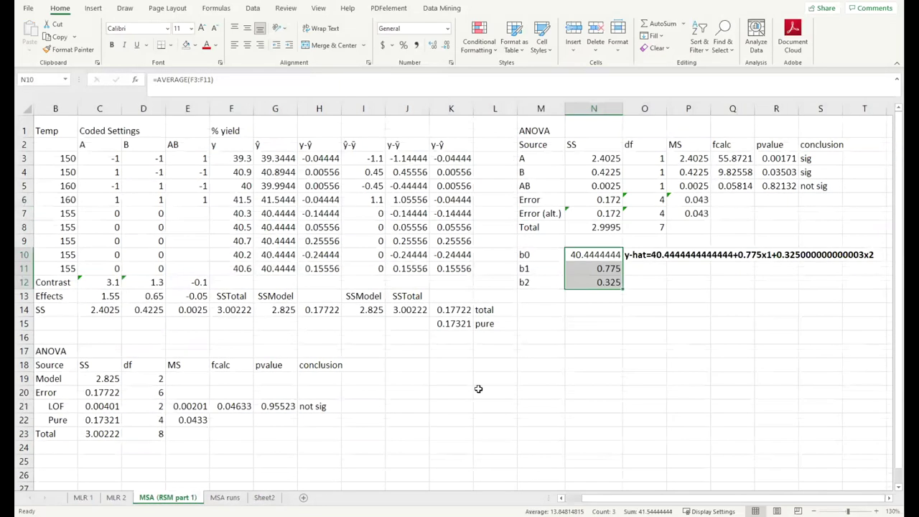
{"action": "double_click", "coordinate": [598, 211]}
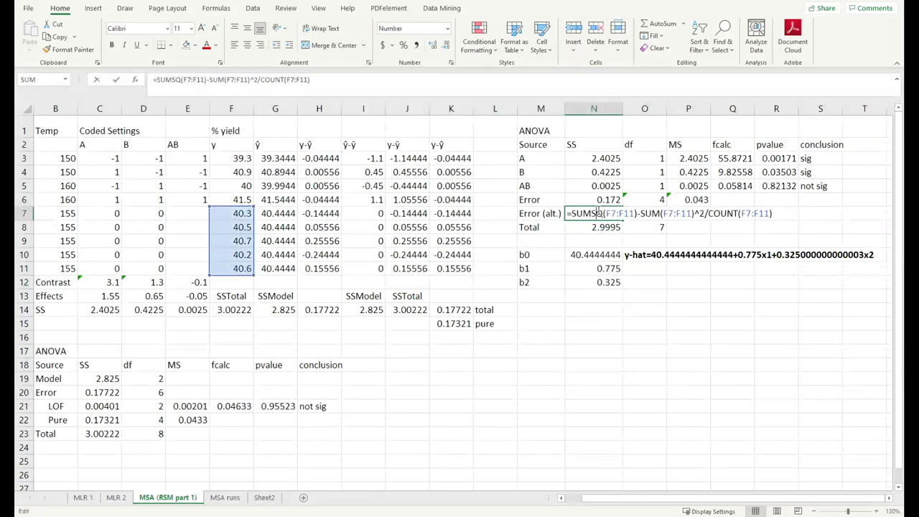
{"action": "key", "text": "Return"}
{"action": "double_click", "coordinate": [598, 212]}
{"action": "left_click", "coordinate": [609, 213]}
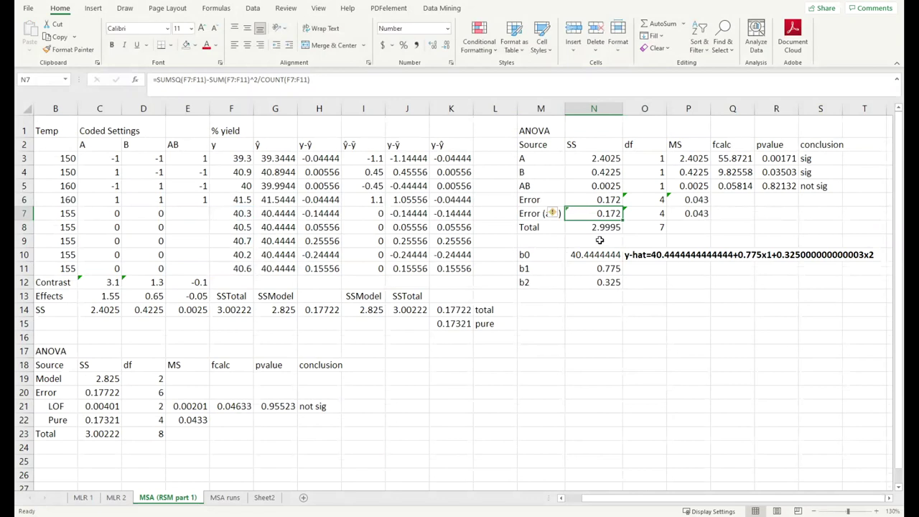
Relabel M6 as Pure Error and M7 as Pure Error (alt.), and autofit column M to the new labels.
{"action": "left_click", "coordinate": [540, 205]}
{"action": "key", "text": "F2"}
{"action": "key", "text": "Home"}
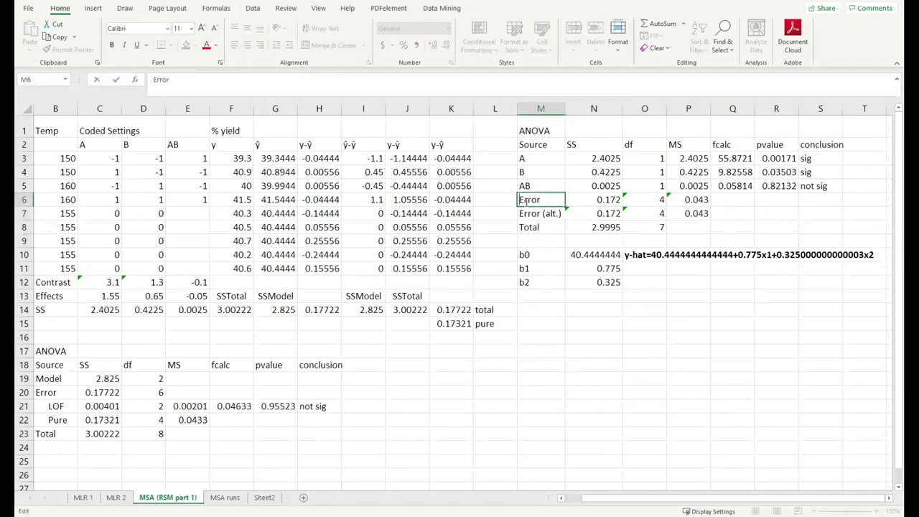
{"action": "type", "text": "Pure"}
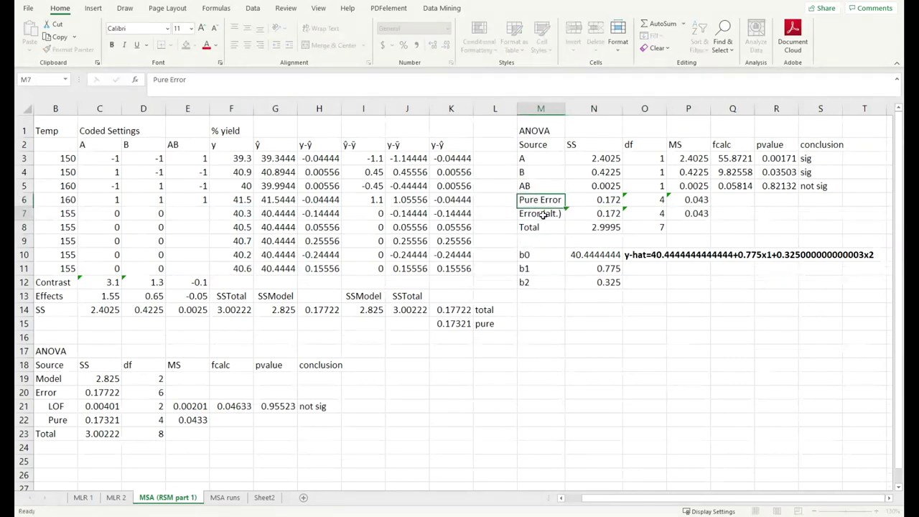
{"action": "key", "text": "Return"}
{"action": "key", "text": "F2"}
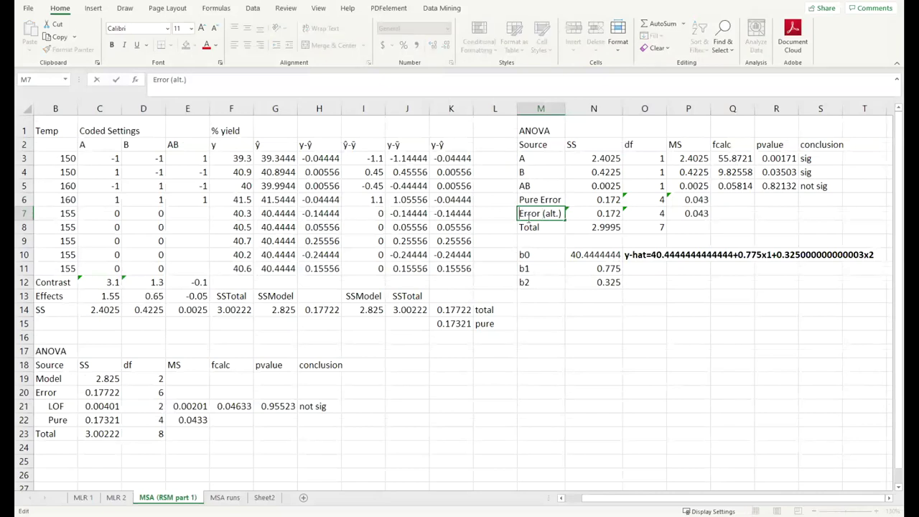
{"action": "key", "text": "Home"}
{"action": "type", "text": "Pure"}
{"action": "key", "text": "Return"}
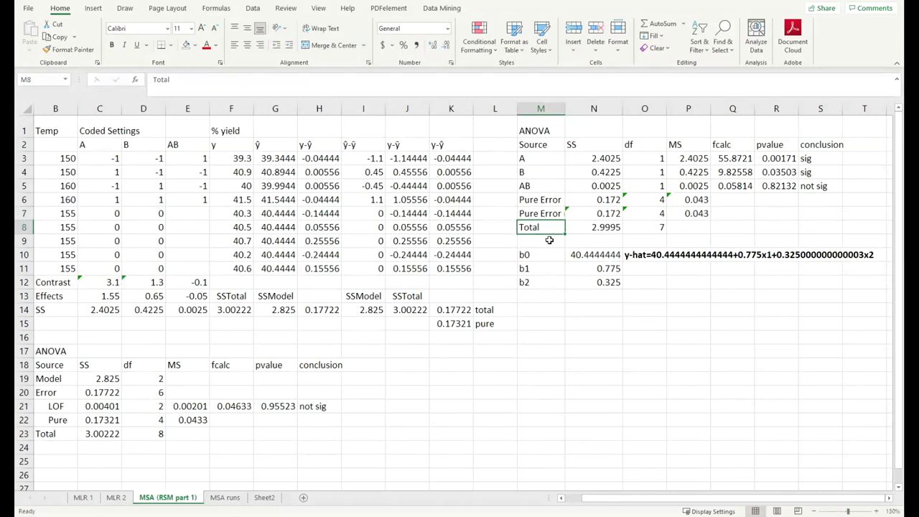
{"action": "double_click", "coordinate": [565, 108]}
{"action": "left_click", "coordinate": [562, 200]}
Examine the MS and SS formulas of the Pure Error and Pure Error (alt.) rows against the centre-point yields F7 to F11.
{"action": "double_click", "coordinate": [726, 203]}
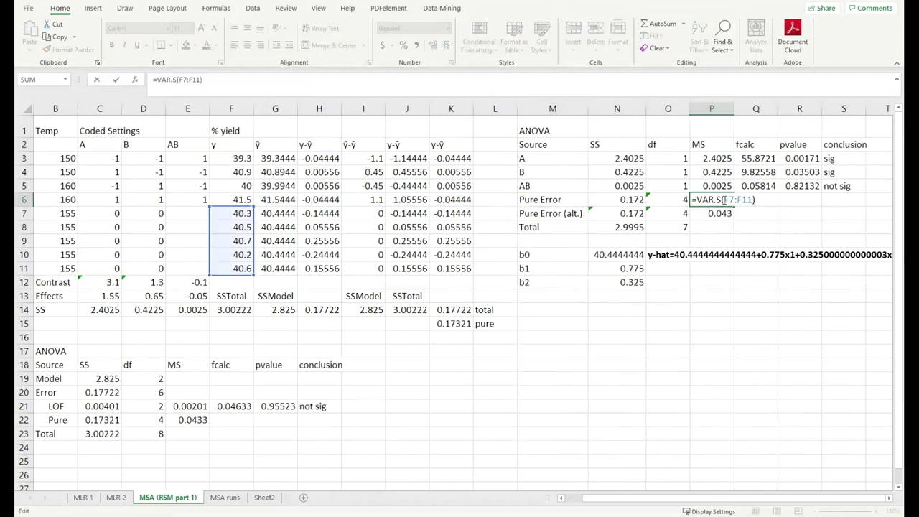
{"action": "key", "text": "Escape"}
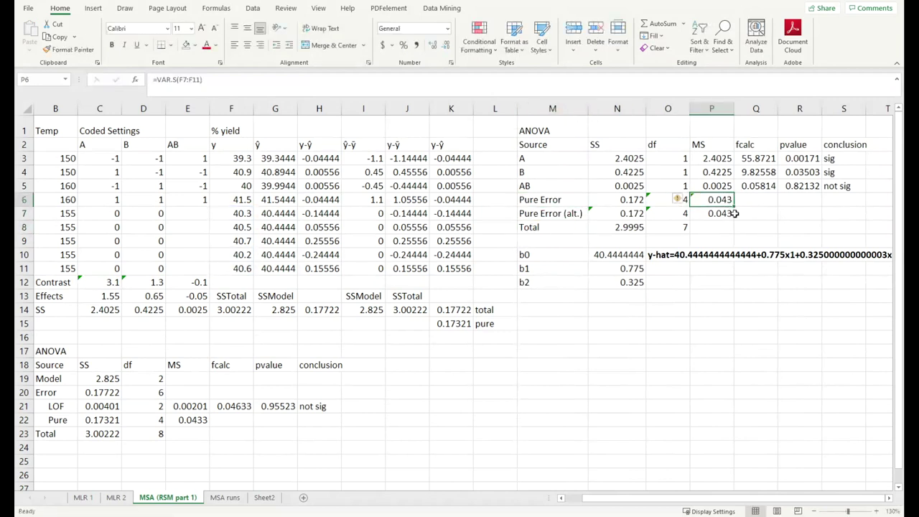
{"action": "left_click_drag", "start_coordinate": [225, 217], "coordinate": [237, 267]}
{"action": "left_click", "coordinate": [720, 200]}
{"action": "left_click", "coordinate": [626, 200]}
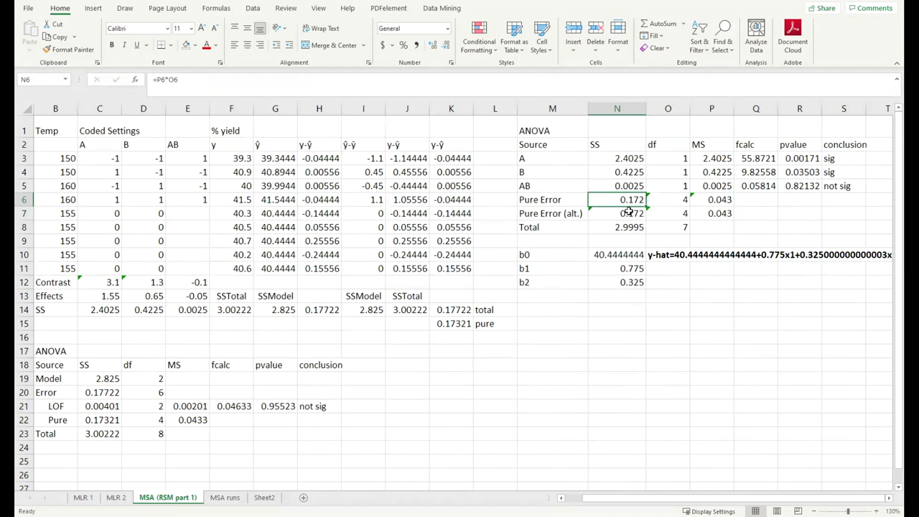
{"action": "double_click", "coordinate": [628, 213]}
{"action": "key", "text": "Escape"}
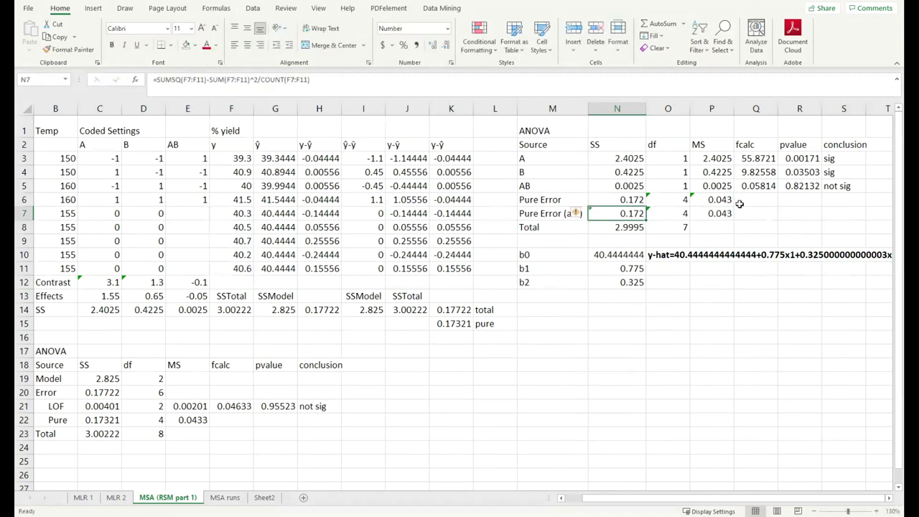
{"action": "left_click", "coordinate": [726, 200]}
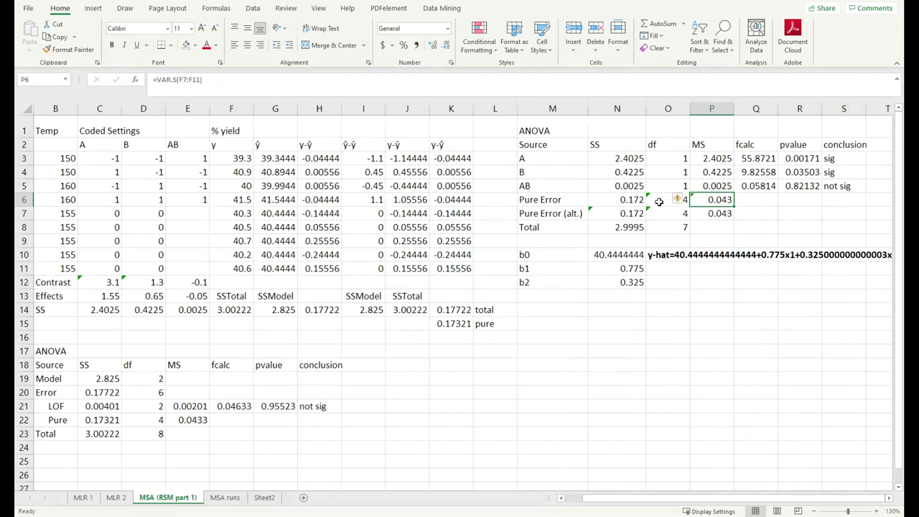
{"action": "left_click", "coordinate": [631, 200]}
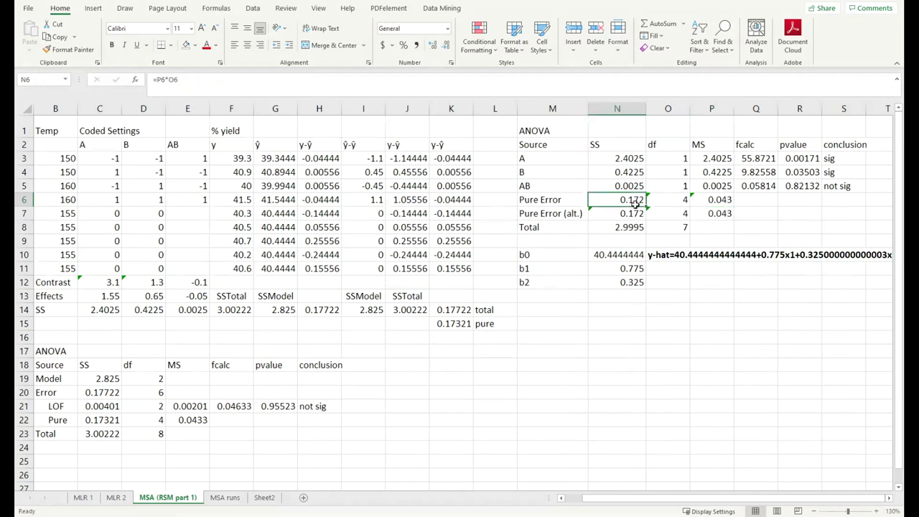
{"action": "left_click", "coordinate": [718, 213]}
{"action": "left_click", "coordinate": [618, 214]}
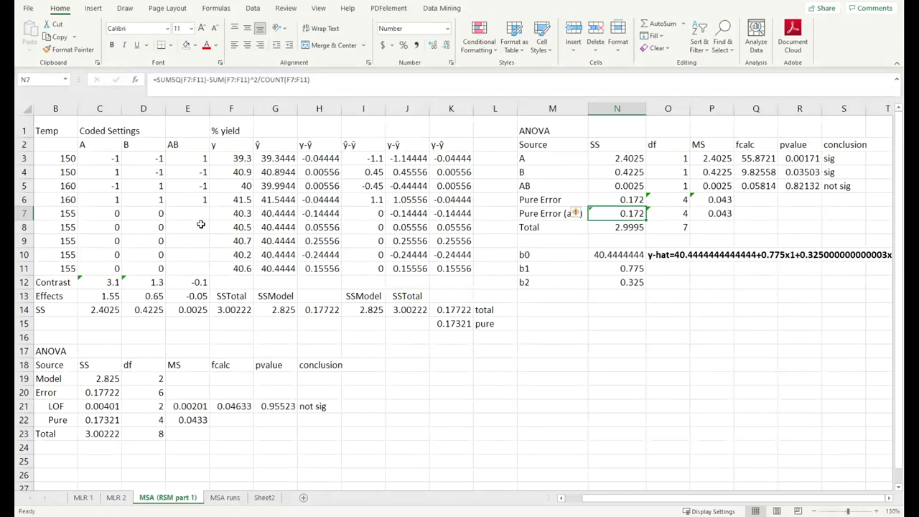
Examine the sum-of-squares formula in N7 and the ranges it references.
{"action": "double_click", "coordinate": [631, 215]}
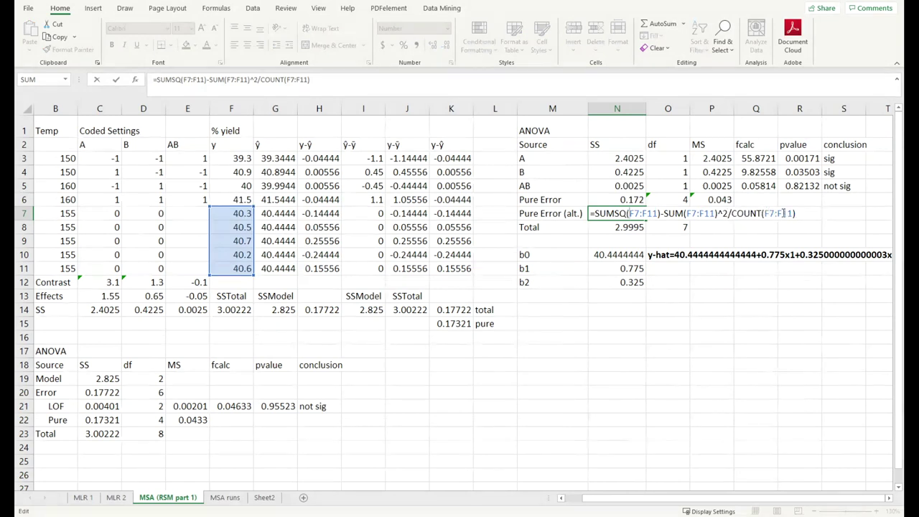
{"action": "key", "text": "Return"}
{"action": "key", "text": "Up"}
{"action": "key", "text": "Down"}
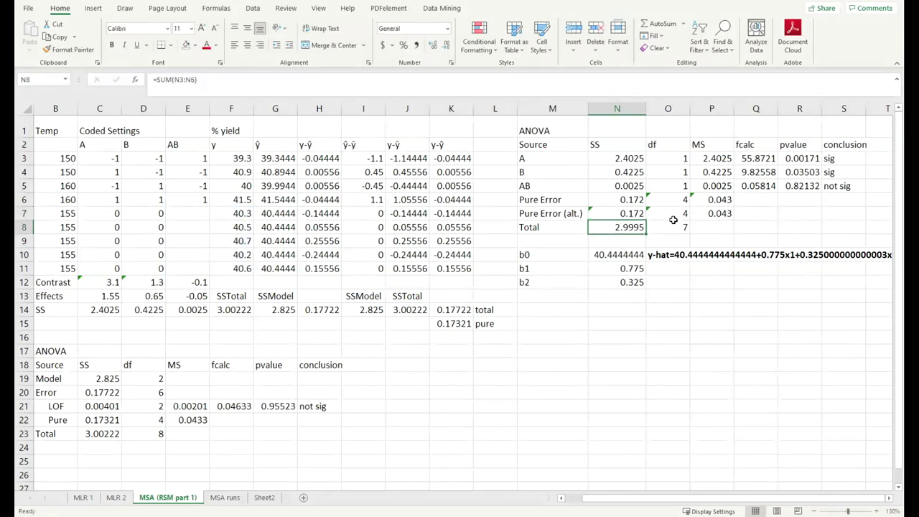
{"action": "key", "text": "Up"}
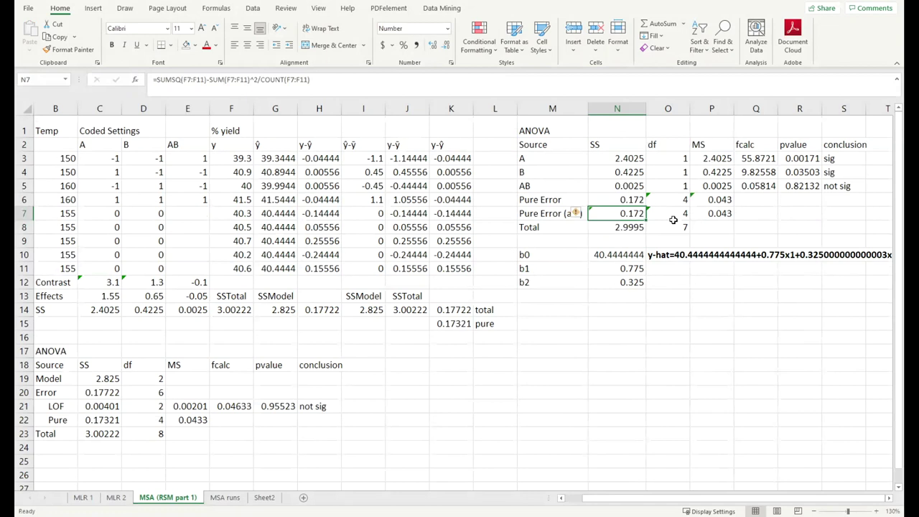
{"action": "double_click", "coordinate": [629, 213]}
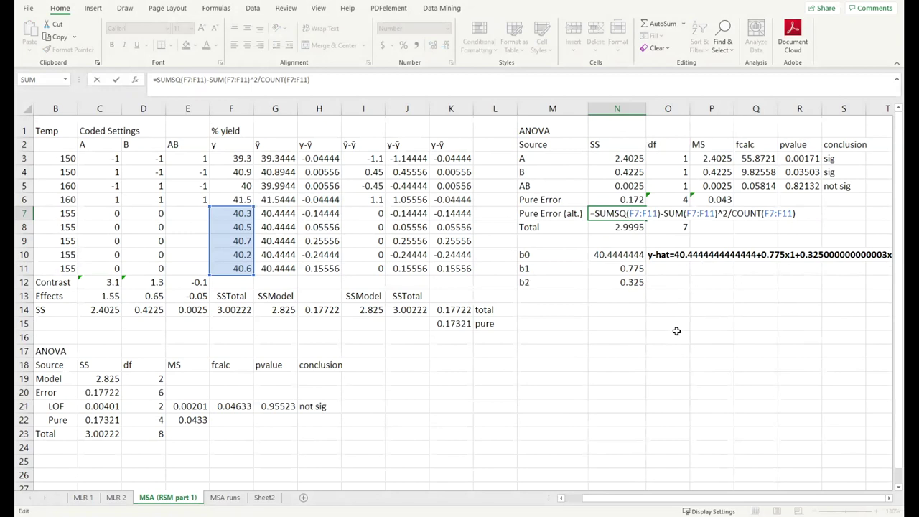
{"action": "key", "text": "Escape"}
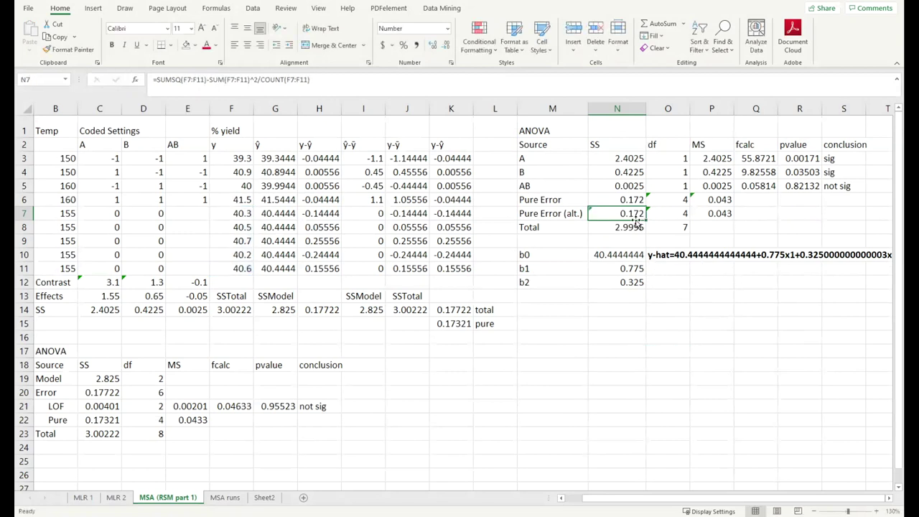
Enter =SUMSQ(J7:J11) in L7 to sum the squared centre-point deviations from the mean.
{"action": "left_click", "coordinate": [513, 214]}
{"action": "type", "text": "=sumsq("}
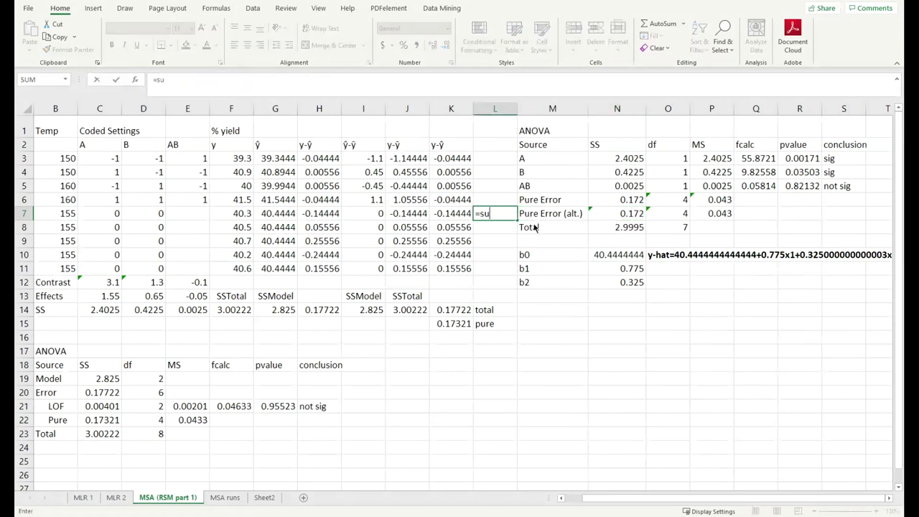
{"action": "left_click_drag", "start_coordinate": [401, 216], "coordinate": [404, 265]}
{"action": "type", "text": ")"}
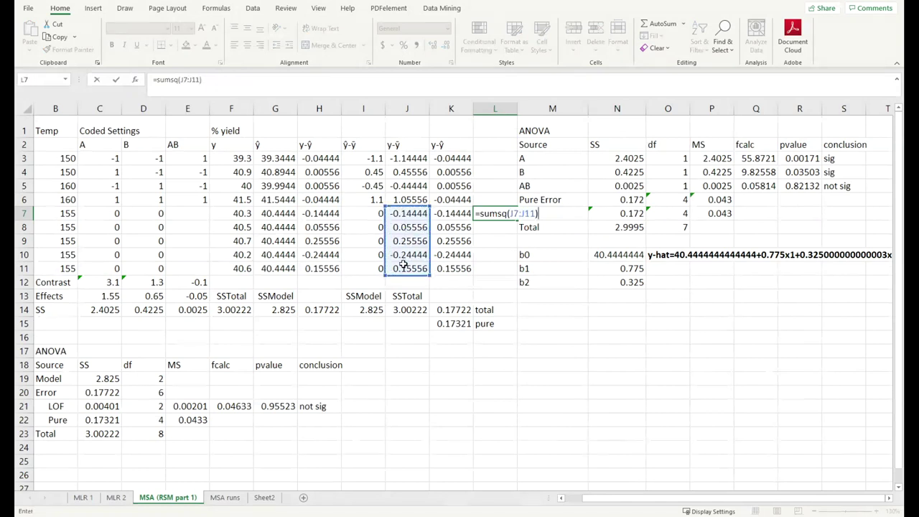
{"action": "key", "text": "Return"}
Examine the formula in L7 and which yields are averaged in the deviation formulas in J7 and J3.
{"action": "double_click", "coordinate": [496, 213]}
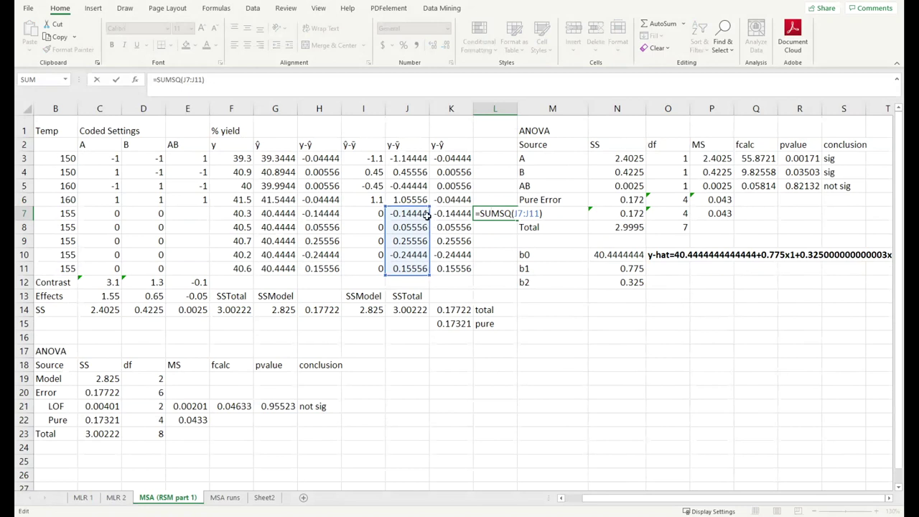
{"action": "left_click", "coordinate": [409, 213]}
{"action": "double_click", "coordinate": [406, 213]}
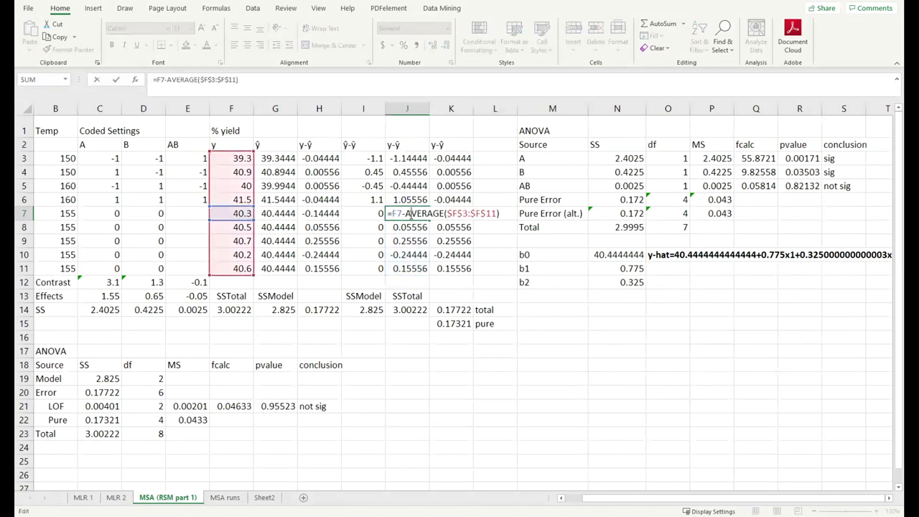
{"action": "key", "text": "Escape"}
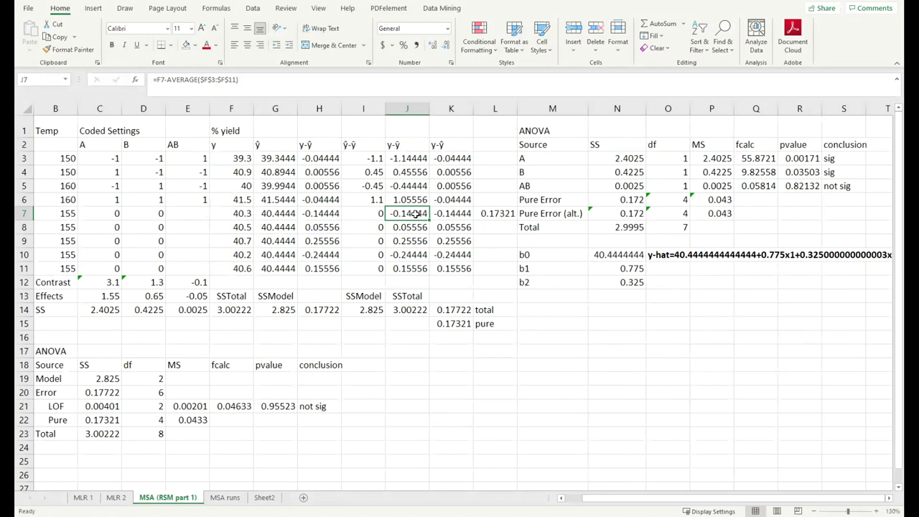
{"action": "double_click", "coordinate": [417, 213]}
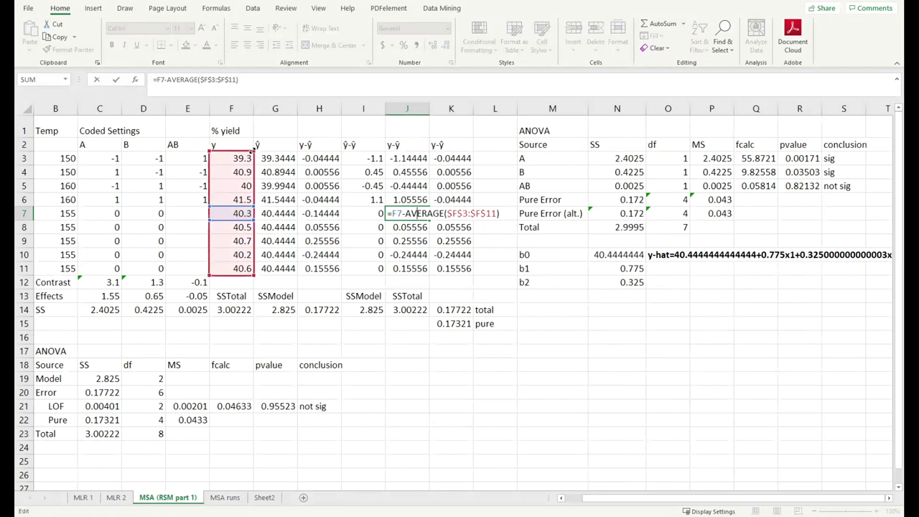
{"action": "key", "text": "Escape"}
{"action": "double_click", "coordinate": [406, 159]}
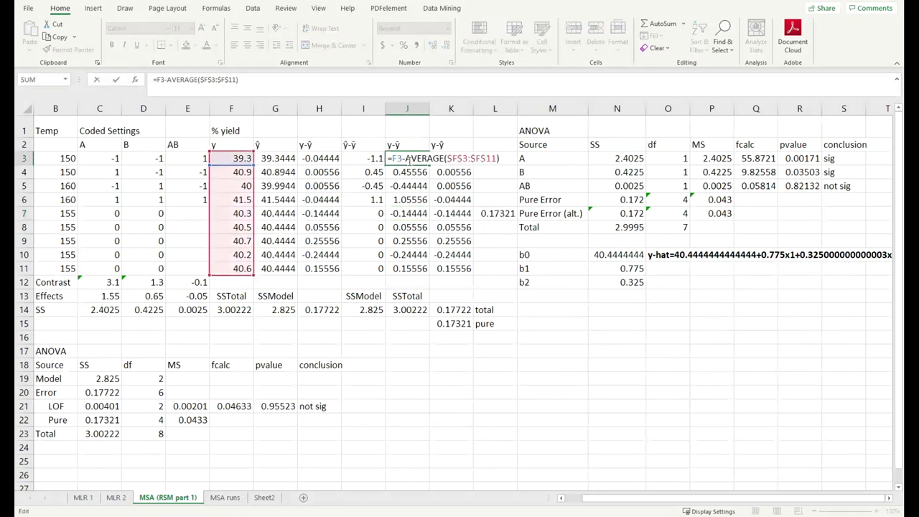
{"action": "key", "text": "Escape"}
{"action": "double_click", "coordinate": [406, 213]}
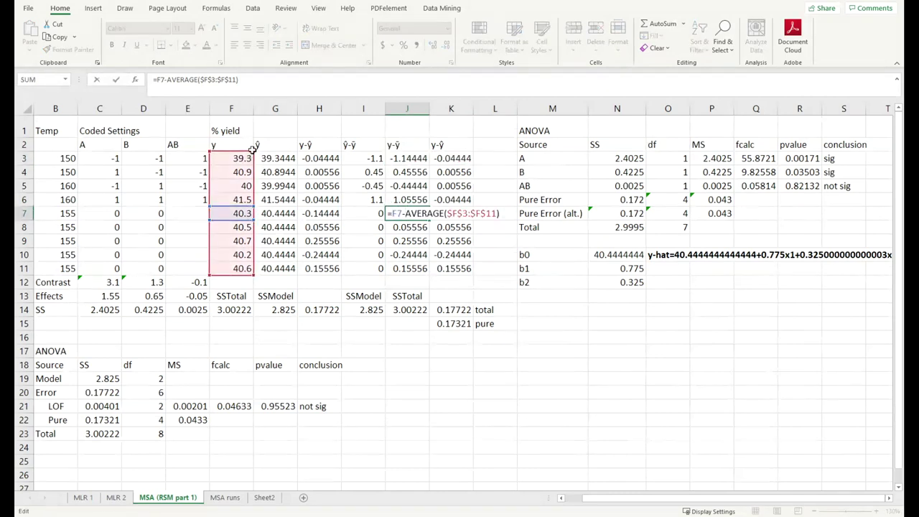
{"action": "key", "text": "Escape"}
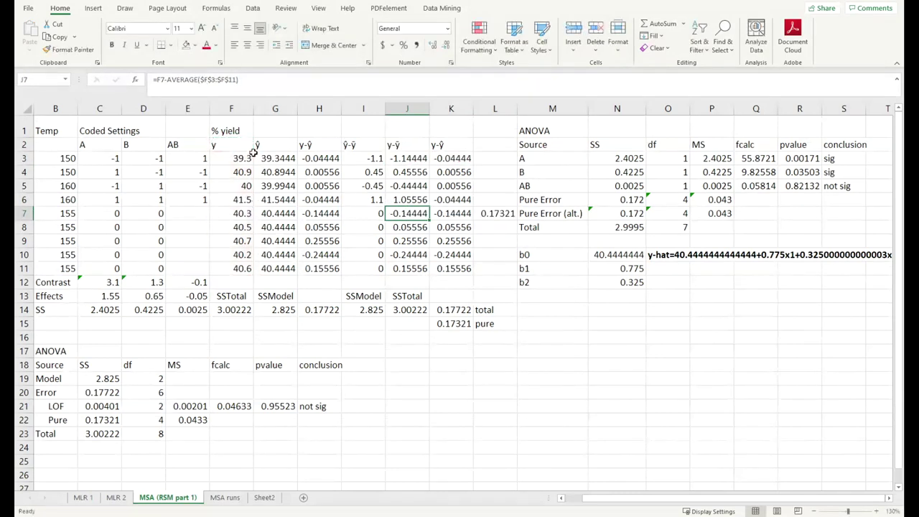
Change the averaged range in the J7 deviation formula to $F$7:$F$11 so it covers only the centre points.
{"action": "double_click", "coordinate": [406, 214]}
{"action": "left_click_drag", "start_coordinate": [253, 152], "coordinate": [252, 209]}
{"action": "key", "text": "Return"}
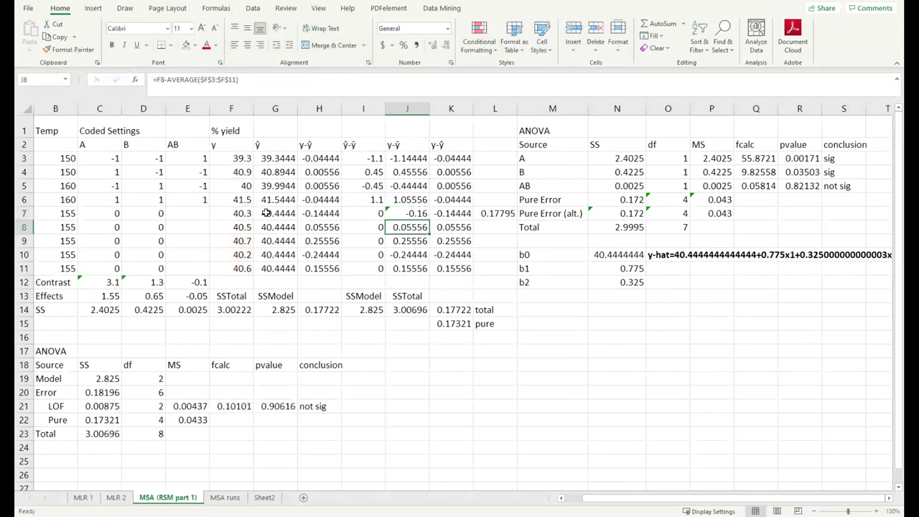
{"action": "left_click", "coordinate": [413, 217]}
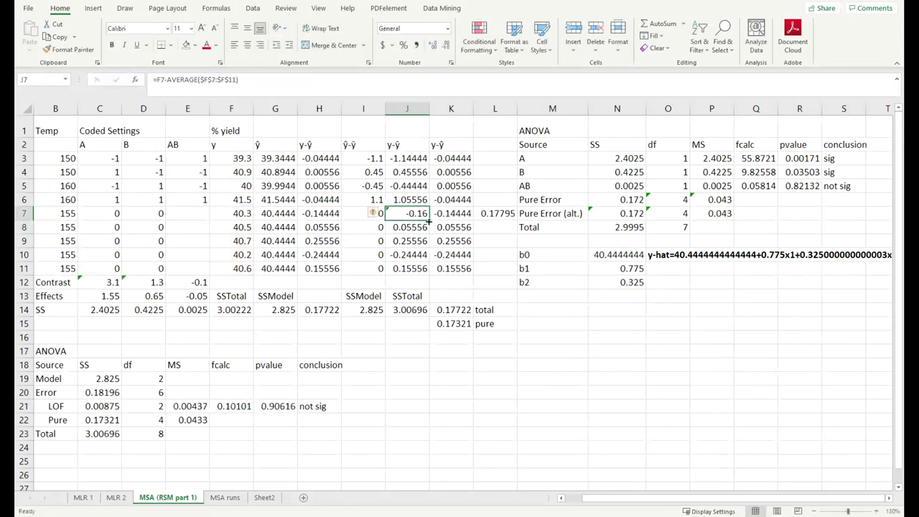
Fill the J7 formula down to J11, undo both the fill and the averaged-range change, and clear the sum of squares in L7.
{"action": "left_click_drag", "start_coordinate": [429, 222], "coordinate": [424, 270]}
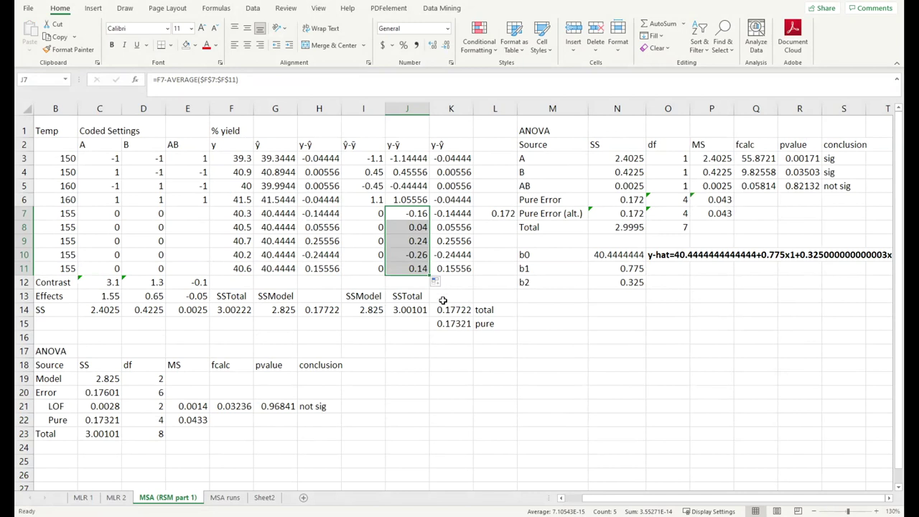
{"action": "key", "text": "ctrl+z"}
{"action": "key", "text": "ctrl+z"}
{"action": "left_click", "coordinate": [416, 309]}
{"action": "left_click", "coordinate": [458, 294]}
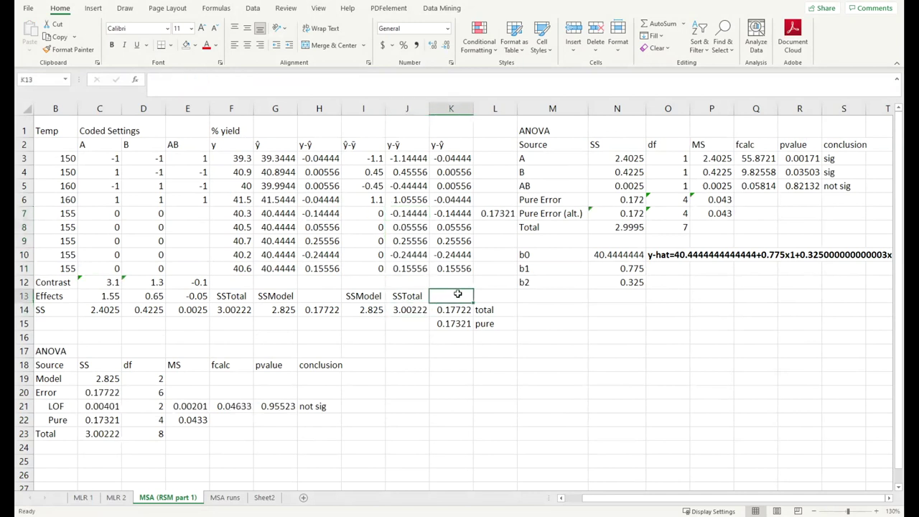
{"action": "key", "text": "ctrl+y"}
{"action": "key", "text": "ctrl+z"}
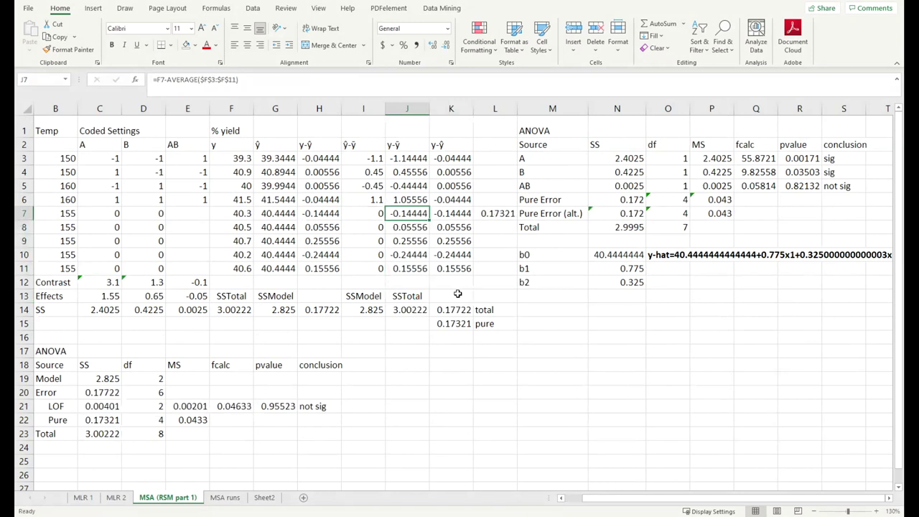
{"action": "left_click", "coordinate": [457, 294]}
{"action": "left_click", "coordinate": [563, 299]}
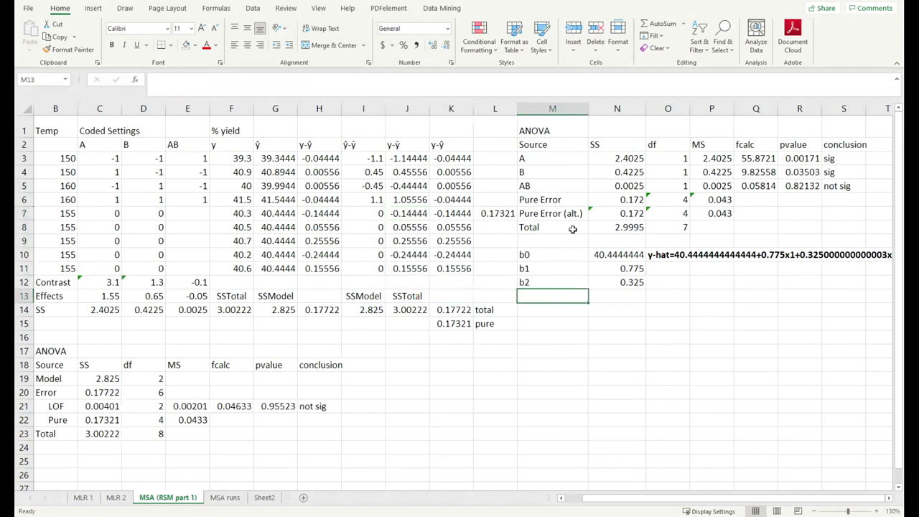
{"action": "left_click", "coordinate": [498, 217]}
{"action": "key", "text": "Delete"}
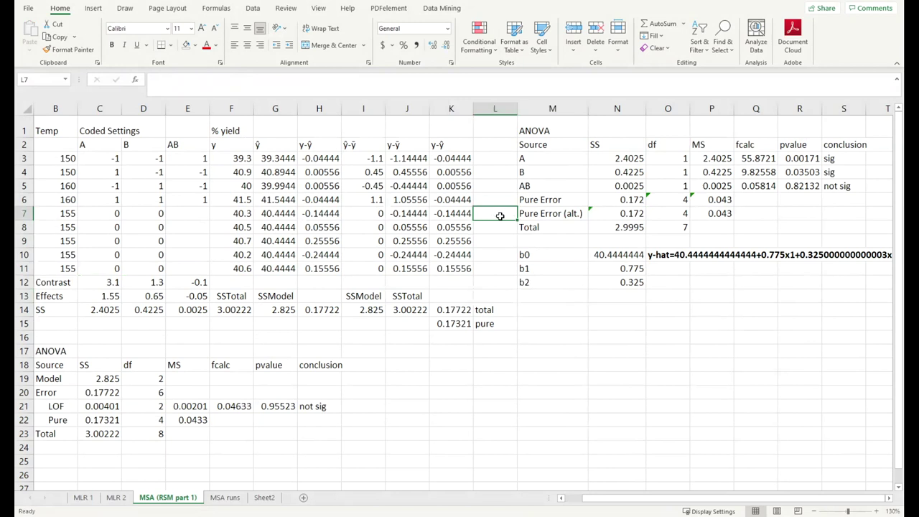
Insert a blank column to the left of column L and put the label y-ybar in L6.
{"action": "left_click", "coordinate": [511, 109]}
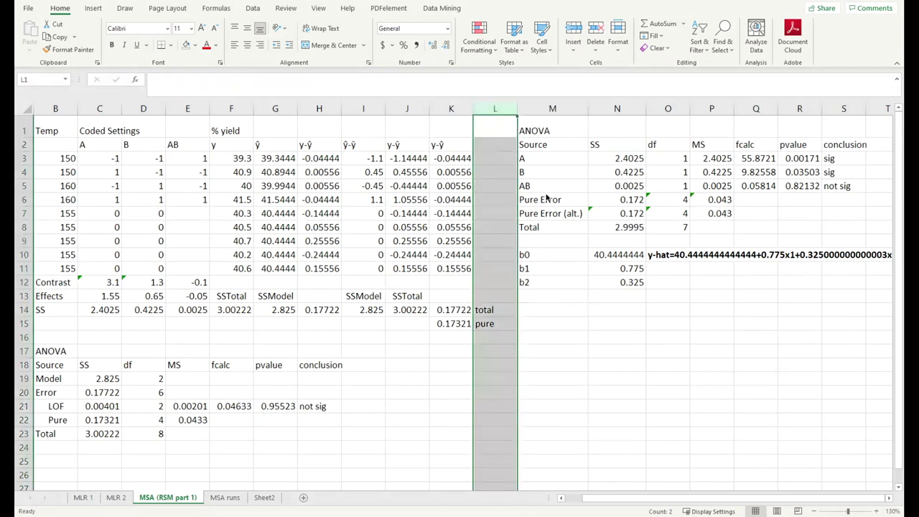
{"action": "key", "text": "ctrl+shift+equal"}
{"action": "left_click", "coordinate": [494, 203]}
{"action": "left_click", "coordinate": [495, 218]}
{"action": "type", "text": "y-yba"}
{"action": "key", "text": "Return"}
{"action": "left_click", "coordinate": [495, 214]}
{"action": "left_click_drag", "start_coordinate": [497, 205], "coordinate": [497, 193]}
{"action": "left_click", "coordinate": [493, 216]}
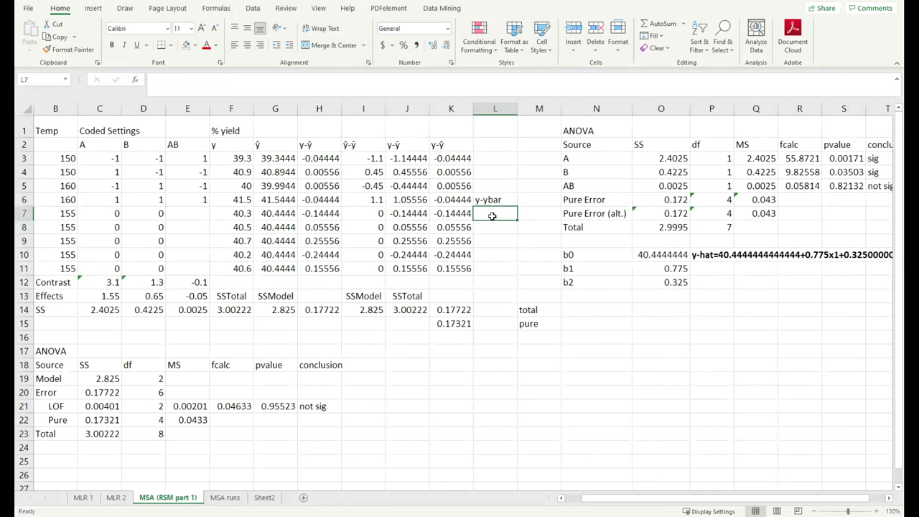
Enter =F7-AVERAGE($F$7:$F$11) in L7 to get the first centre point's deviation from the centre-point mean.
{"action": "type", "text": "="}
{"action": "key", "text": "Left"}
{"action": "key", "text": "Left"}
{"action": "key", "text": "Left"}
{"action": "key", "text": "Left"}
{"action": "key", "text": "Left"}
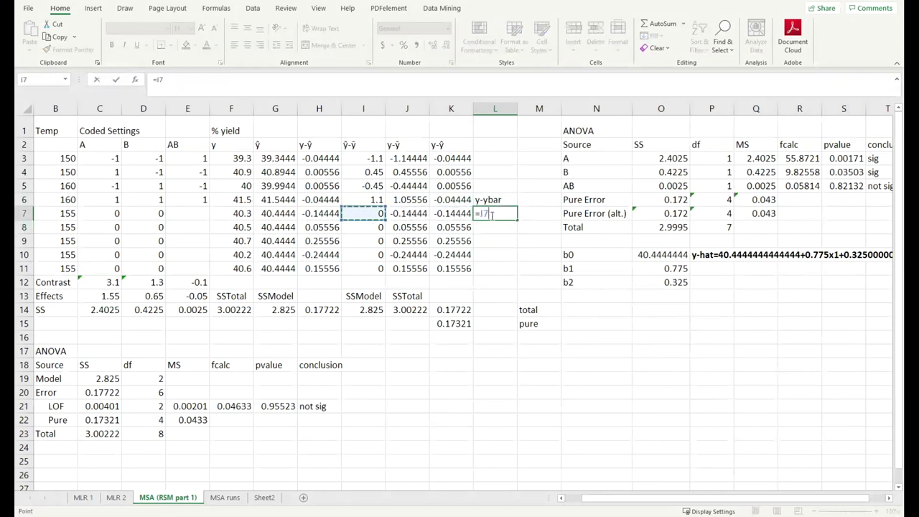
{"action": "key", "text": "Left"}
{"action": "type", "text": "-"}
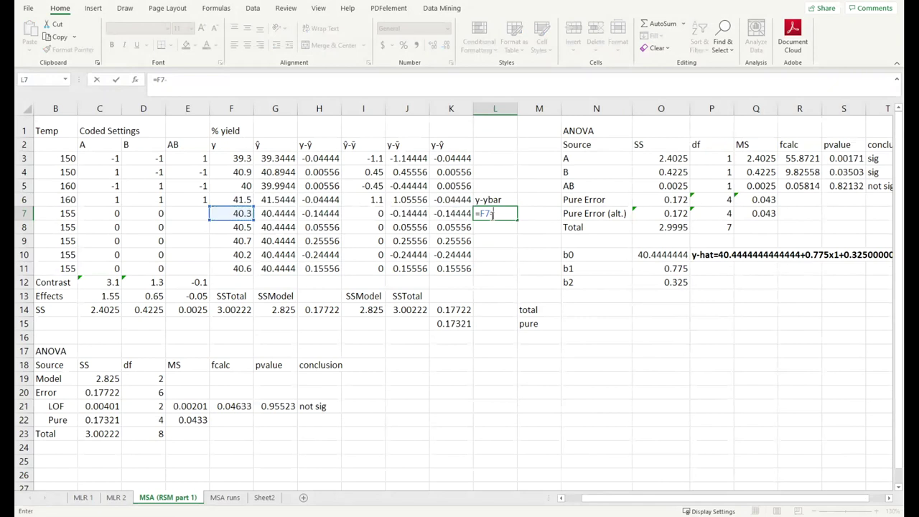
{"action": "type", "text": "average("}
{"action": "left_click_drag", "start_coordinate": [233, 214], "coordinate": [241, 267]}
{"action": "key", "text": "F4"}
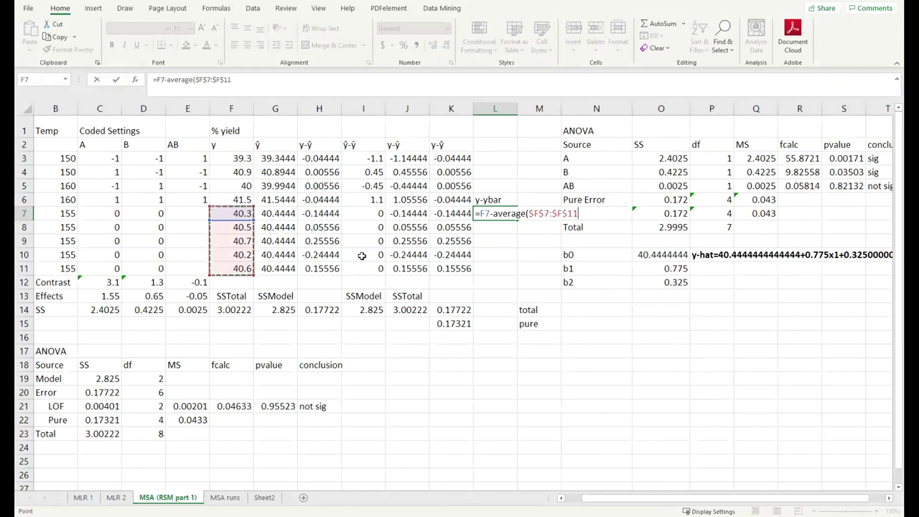
{"action": "type", "text": ")"}
{"action": "key", "text": "ctrl+Return"}
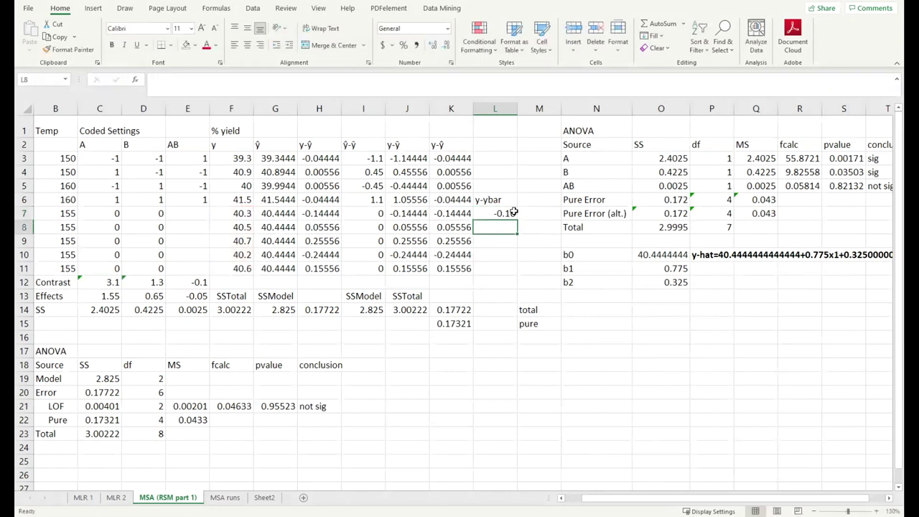
Fill the L7 deviation formula down to L11 for the remaining centre points.
{"action": "left_click_drag", "start_coordinate": [517, 220], "coordinate": [516, 327]}
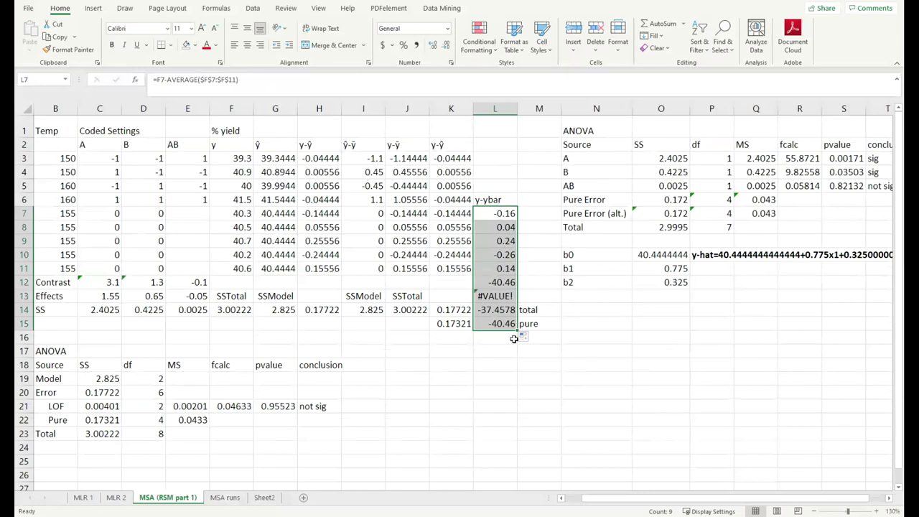
{"action": "key", "text": "ctrl+z"}
{"action": "left_click_drag", "start_coordinate": [517, 221], "coordinate": [517, 275]}
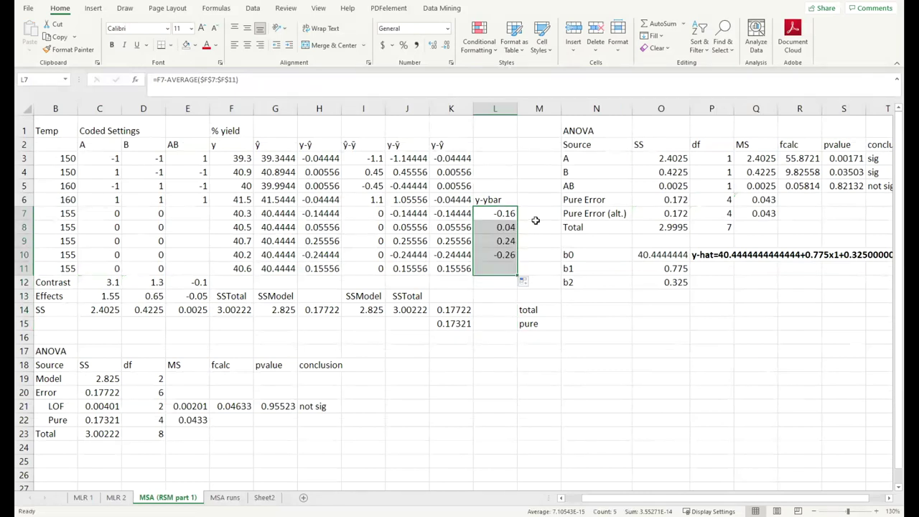
Enter =SUMSQ(L7:L11) in M7 to sum the squared centre-point deviations.
{"action": "left_click", "coordinate": [535, 213]}
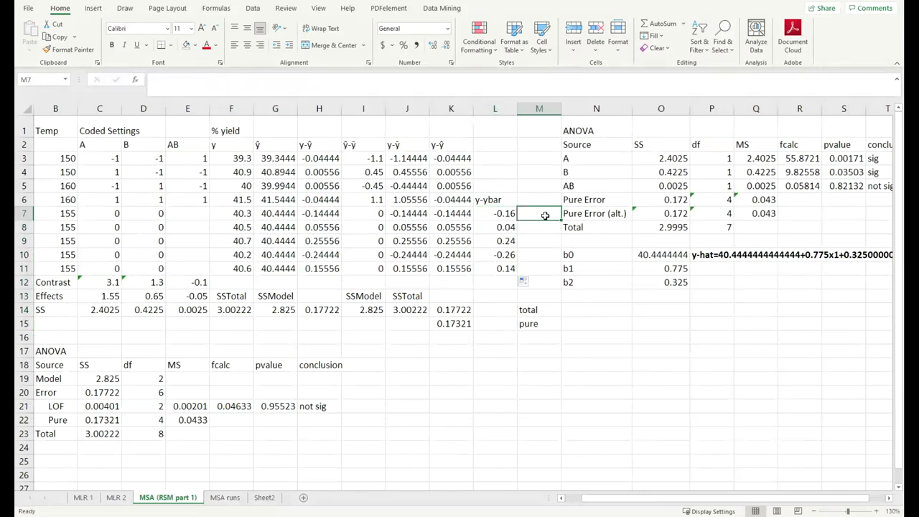
{"action": "type", "text": "=sumsq("}
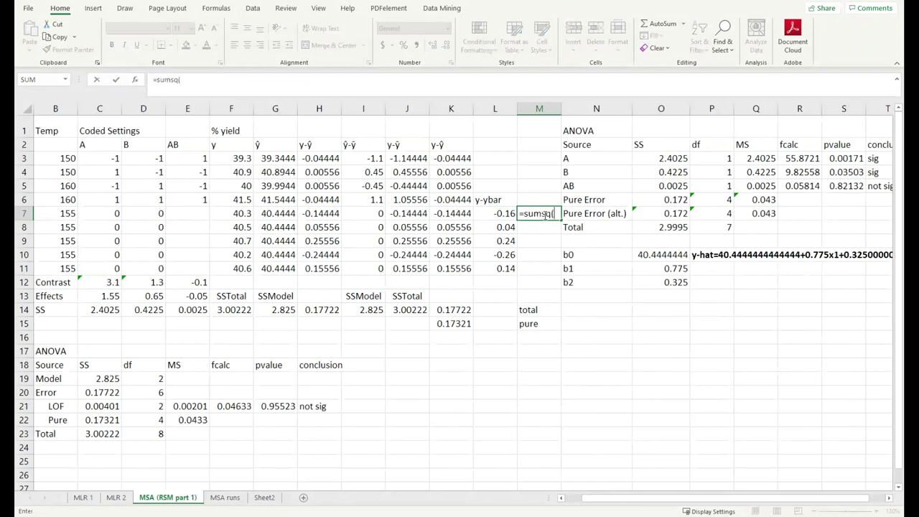
{"action": "left_click_drag", "start_coordinate": [495, 214], "coordinate": [499, 270]}
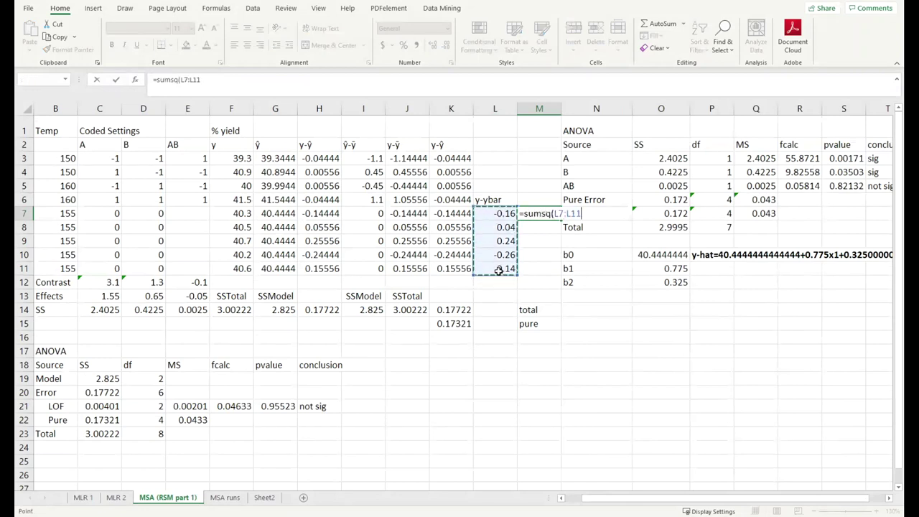
{"action": "key", "text": "Return"}
Compare the alternative pure error formula in O7 with the sum-of-squares formula in M7.
{"action": "left_click", "coordinate": [542, 213]}
{"action": "key", "text": "Right"}
{"action": "key", "text": "Right"}
{"action": "key", "text": "F2"}
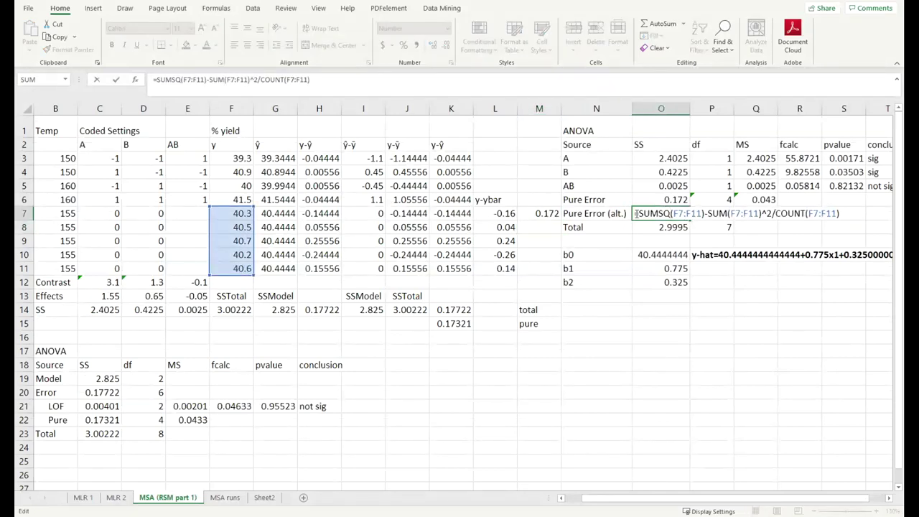
{"action": "key", "text": "Escape"}
{"action": "double_click", "coordinate": [539, 213]}
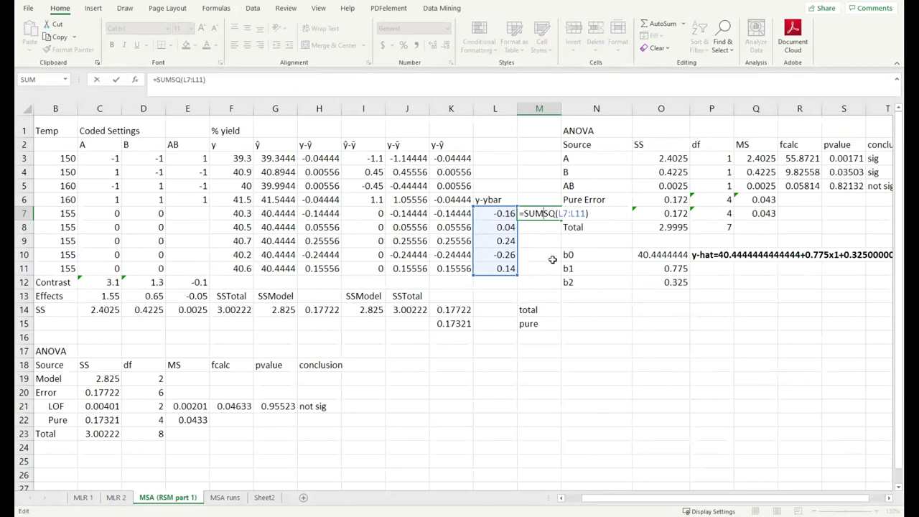
{"action": "key", "text": "Return"}
Delete the temporary y-ybar column L and clear the broken sum-of-squares formula left in L7.
{"action": "left_click_drag", "start_coordinate": [495, 200], "coordinate": [530, 268]}
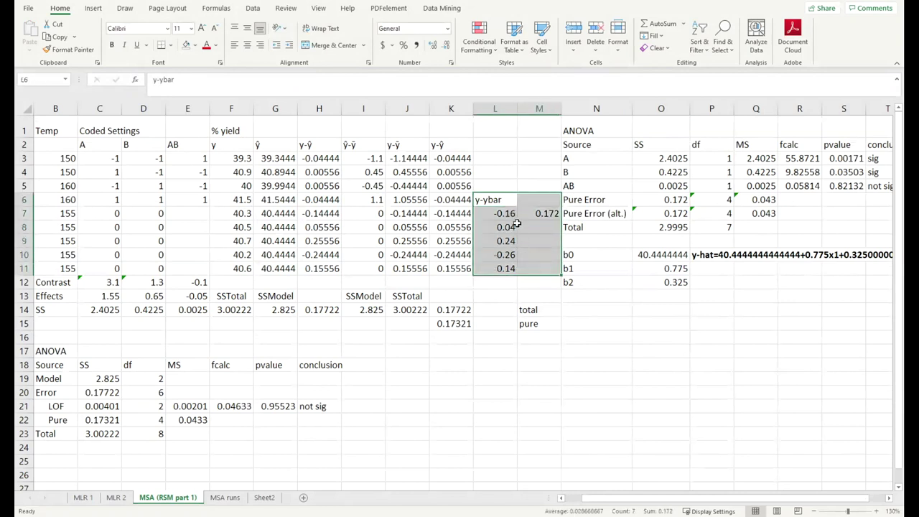
{"action": "left_click", "coordinate": [529, 269]}
{"action": "left_click", "coordinate": [495, 109]}
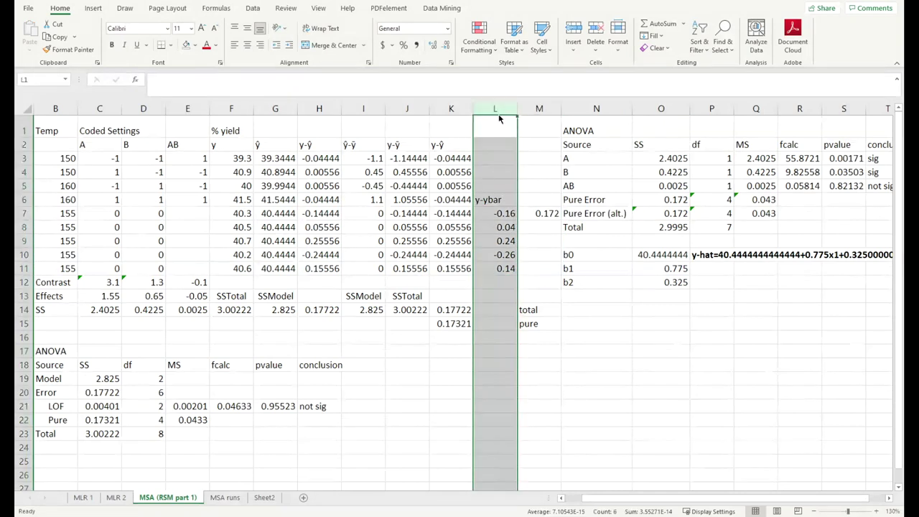
{"action": "key", "text": "ctrl+minus"}
{"action": "left_click", "coordinate": [505, 213]}
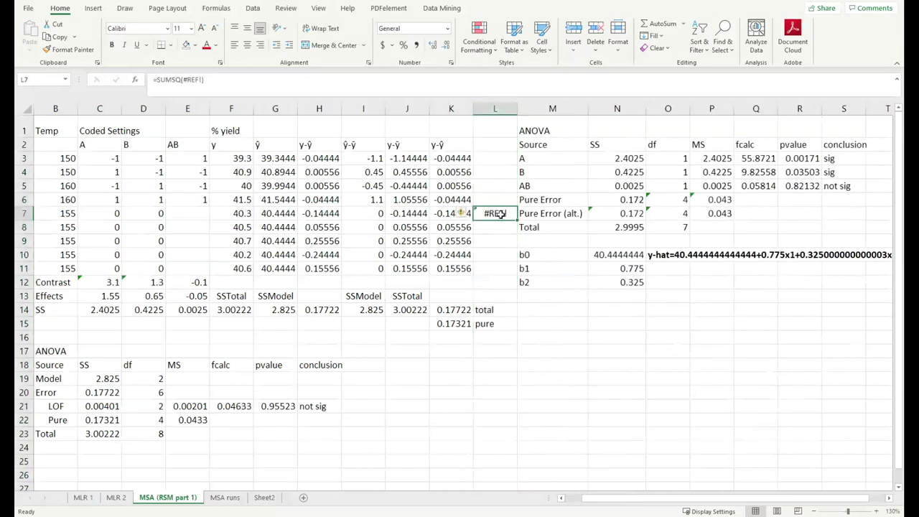
{"action": "key", "text": "Delete"}
Check the ranges in the K15 formula and clear the pure error sum of squares and its label from K15:L15.
{"action": "left_click", "coordinate": [609, 404]}
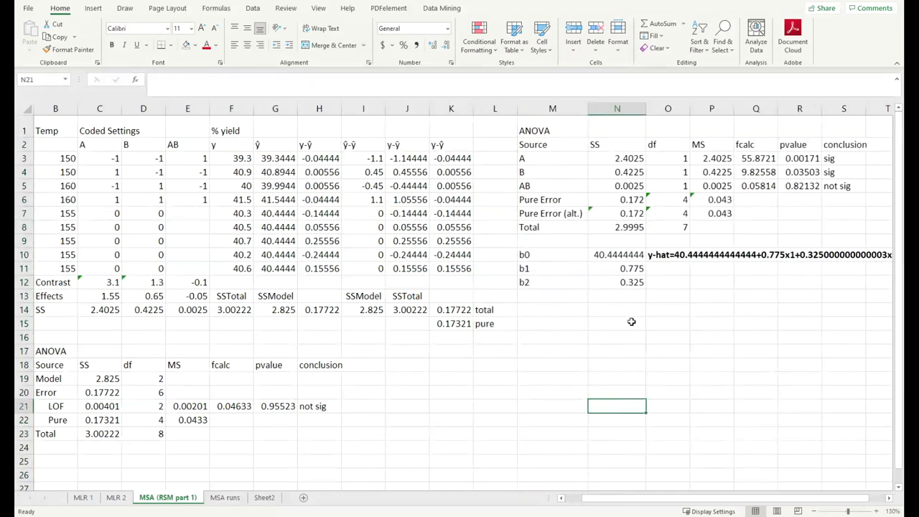
{"action": "left_click", "coordinate": [453, 327]}
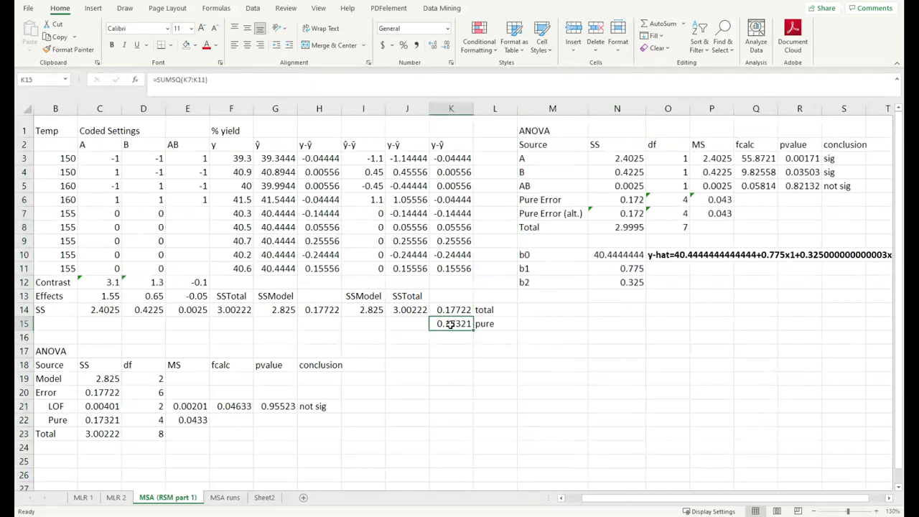
{"action": "double_click", "coordinate": [463, 328]}
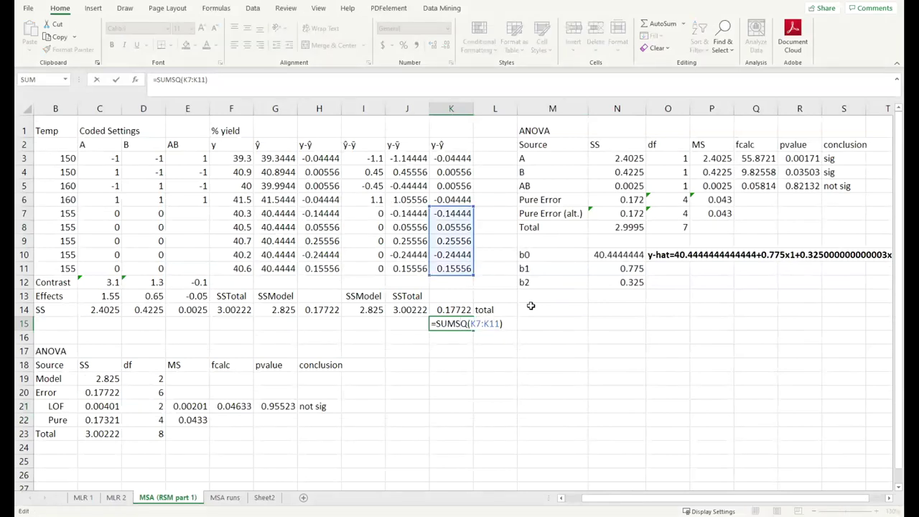
{"action": "key", "text": "Return"}
{"action": "left_click_drag", "start_coordinate": [461, 325], "coordinate": [533, 362]}
{"action": "key", "text": "Delete"}
{"action": "left_click_drag", "start_coordinate": [649, 499], "coordinate": [601, 485]}
{"action": "left_click", "coordinate": [482, 327]}
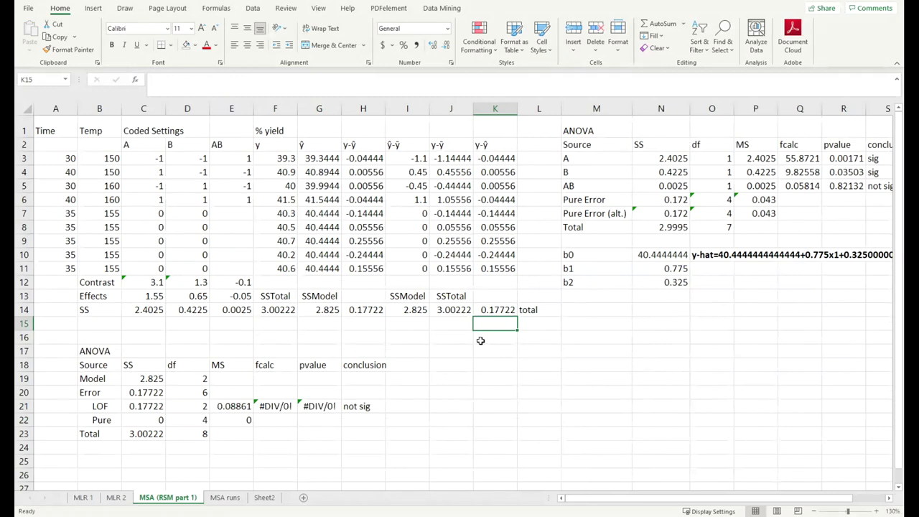
Link the Pure sum of squares in C22 to the Pure Error value of the other ANOVA table with =N6.
{"action": "left_click", "coordinate": [431, 432]}
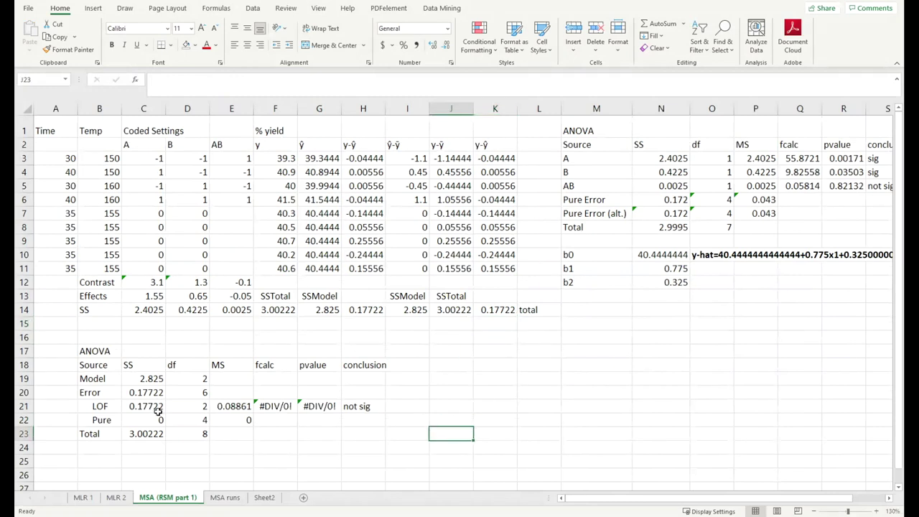
{"action": "left_click", "coordinate": [156, 411]}
{"action": "left_click", "coordinate": [159, 422]}
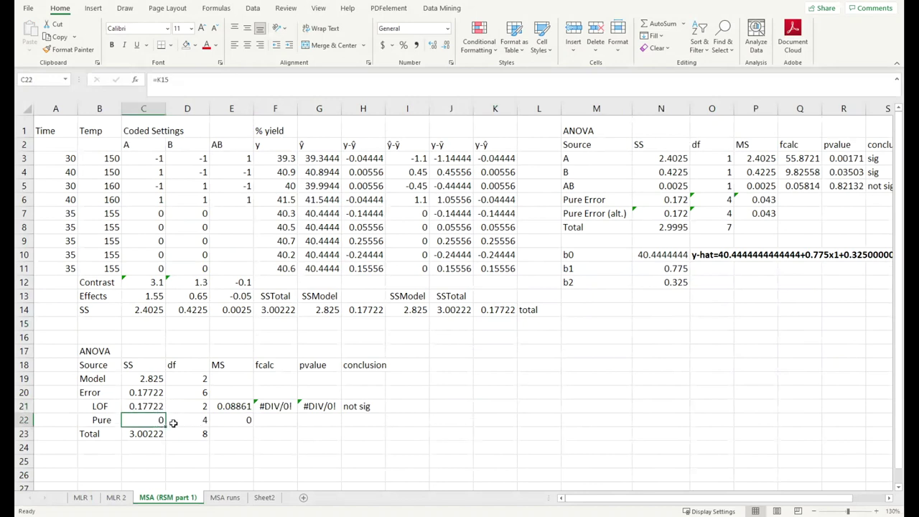
{"action": "type", "text": "="}
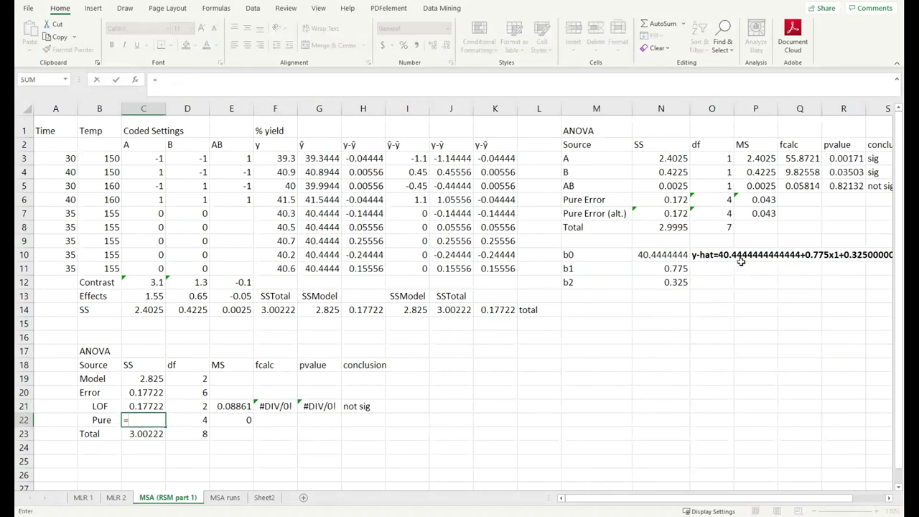
{"action": "left_click", "coordinate": [673, 201]}
{"action": "key", "text": "Return"}
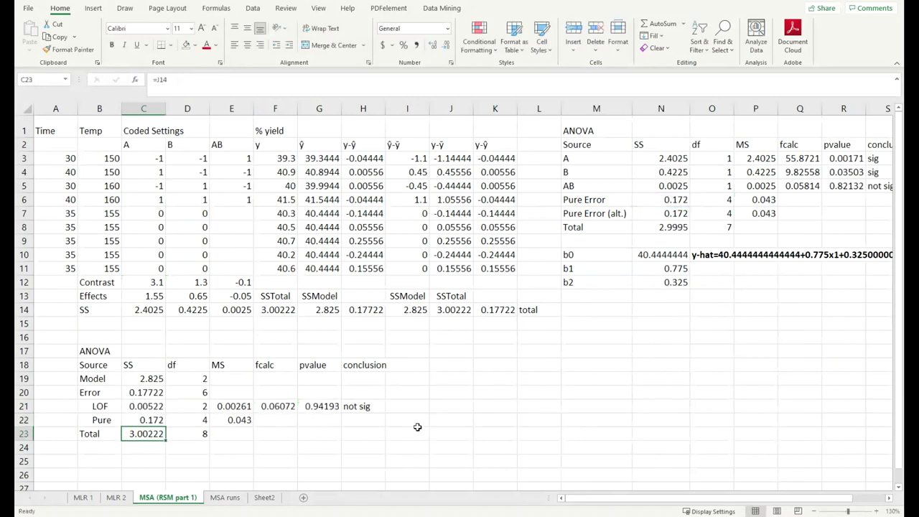
{"action": "left_click", "coordinate": [413, 431]}
{"action": "left_click", "coordinate": [198, 435]}
On Sheet2, link the Pure sum of squares in C22 to the other ANOVA table's Error value with =N6.
{"action": "left_click", "coordinate": [264, 497]}
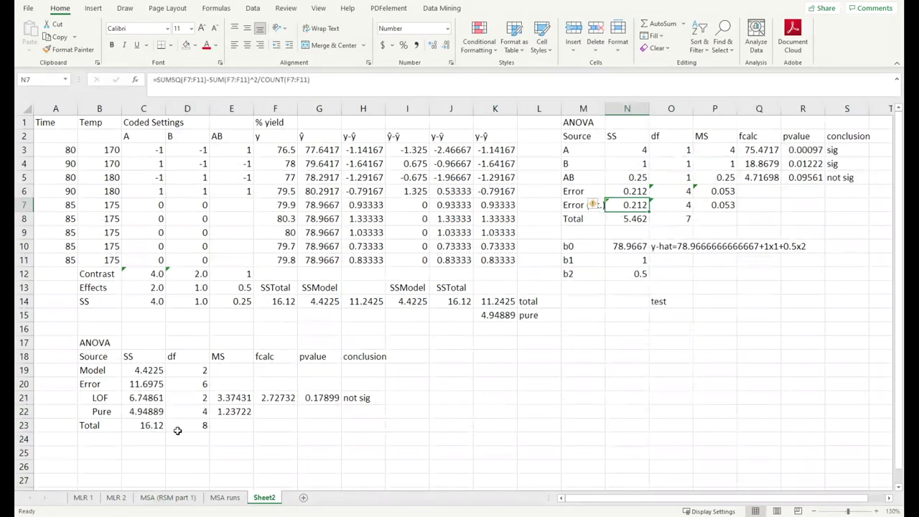
{"action": "left_click", "coordinate": [152, 400]}
{"action": "left_click", "coordinate": [153, 411]}
{"action": "type", "text": "="}
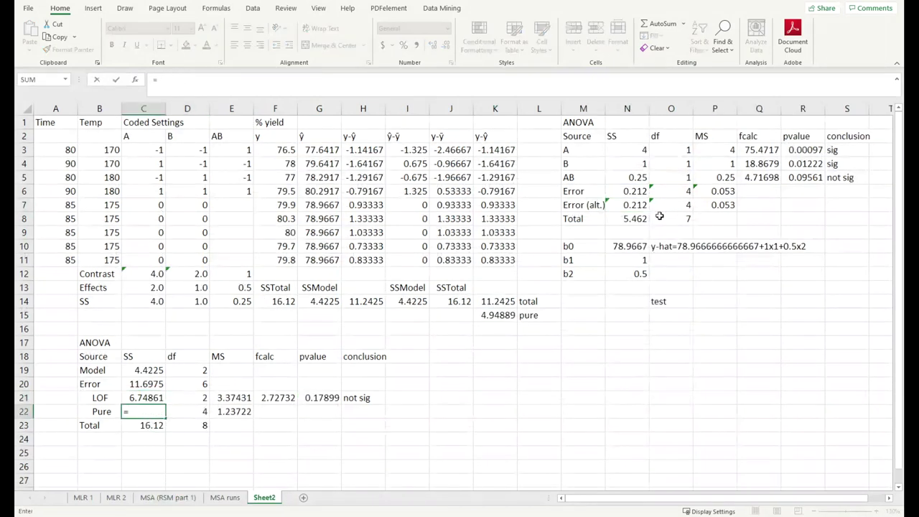
{"action": "left_click", "coordinate": [638, 191]}
{"action": "key", "text": "Return"}
{"action": "left_click", "coordinate": [538, 370]}
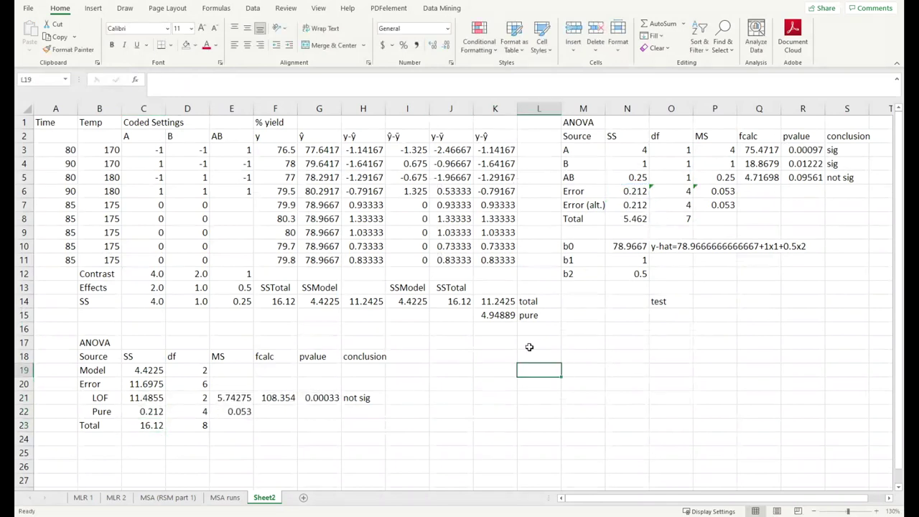
Clear the old pure error sum of squares and its "pure" label from K15:L15 on Sheet2.
{"action": "left_click", "coordinate": [488, 316]}
{"action": "key", "text": "Delete"}
{"action": "left_click_drag", "start_coordinate": [543, 320], "coordinate": [488, 321]}
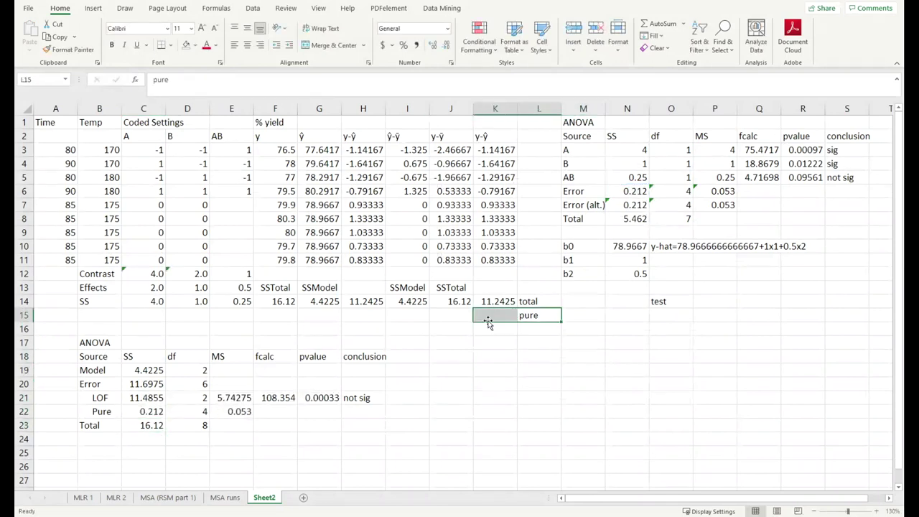
{"action": "key", "text": "Delete"}
{"action": "left_click", "coordinate": [529, 367]}
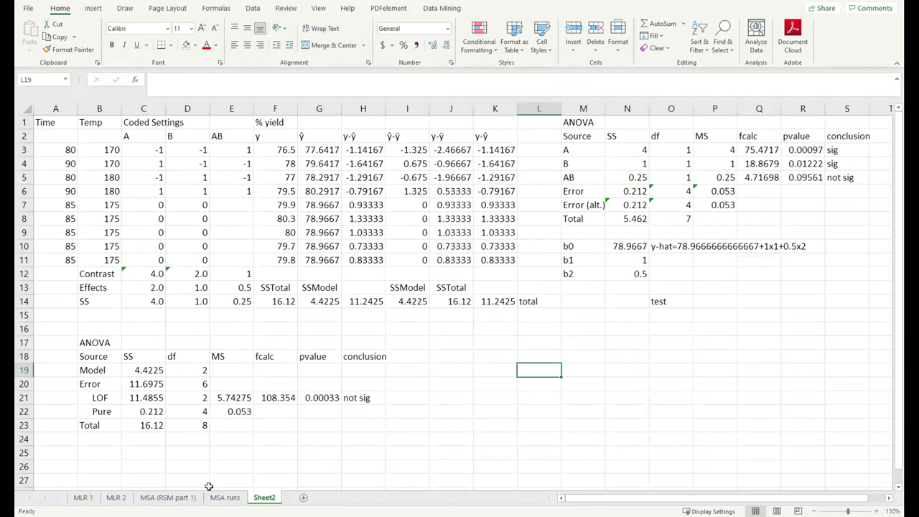
{"action": "left_click", "coordinate": [169, 499]}
{"action": "left_click", "coordinate": [224, 497]}
{"action": "left_click", "coordinate": [265, 497]}
{"action": "left_click", "coordinate": [575, 372]}
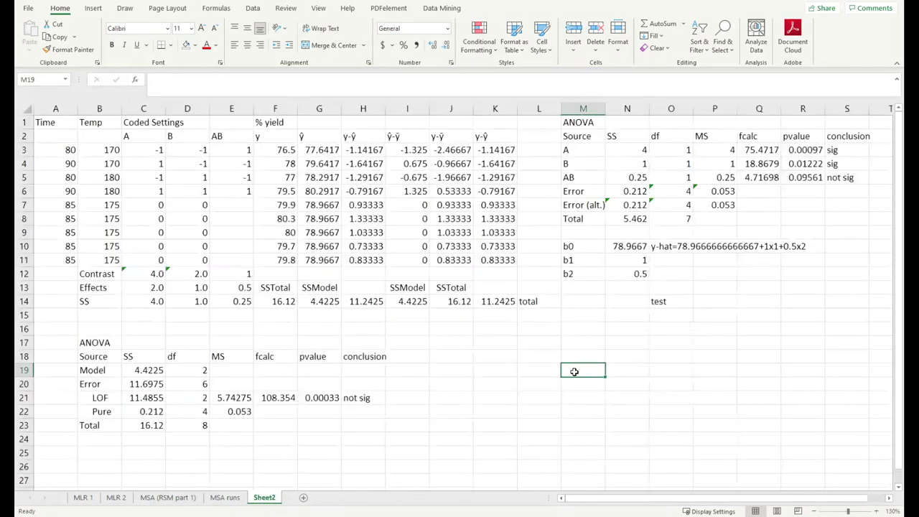
Clear the stray "test" text from O14 on Sheet2.
{"action": "left_click", "coordinate": [641, 357]}
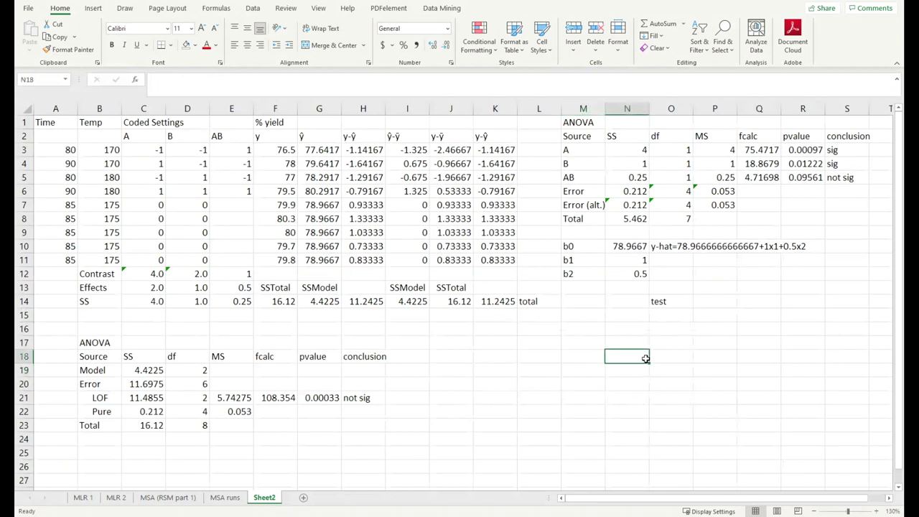
{"action": "left_click", "coordinate": [659, 303]}
{"action": "key", "text": "Delete"}
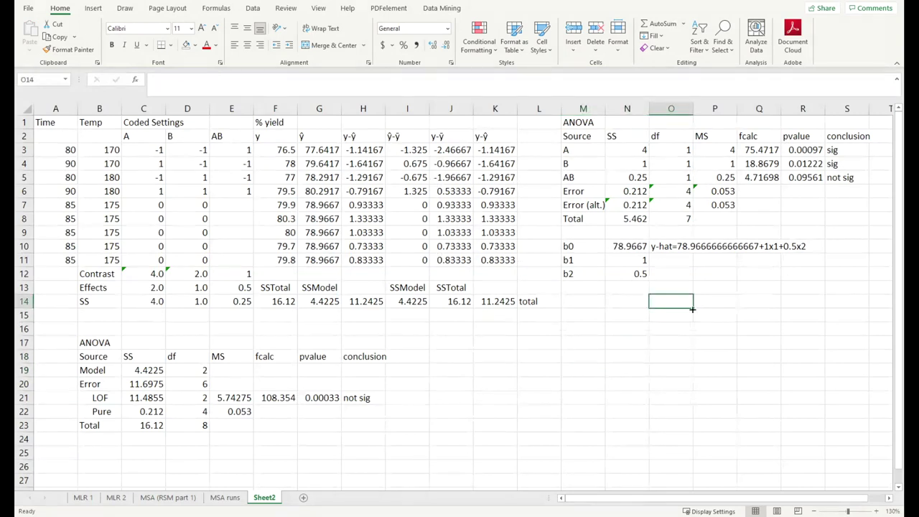
{"action": "left_click", "coordinate": [695, 286]}
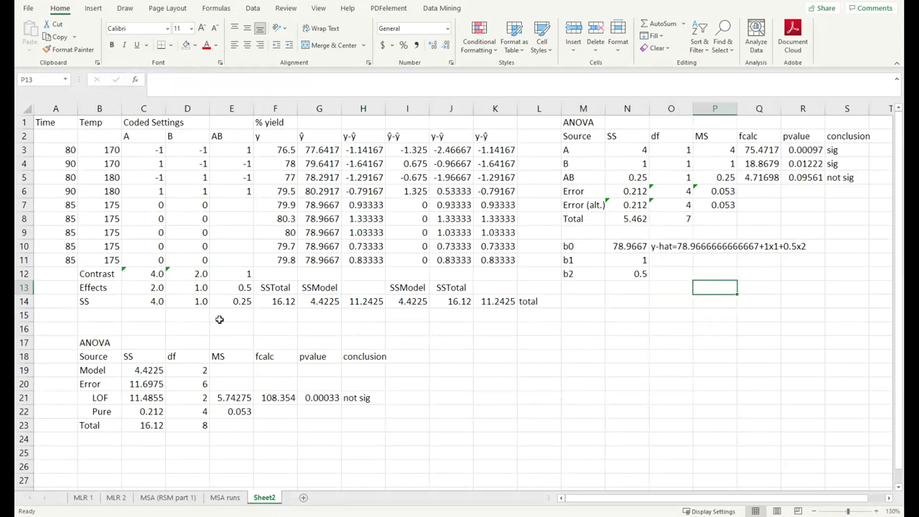
Clear the outdated "not sig" conclusion from the LOF row in H21.
{"action": "left_click", "coordinate": [373, 400]}
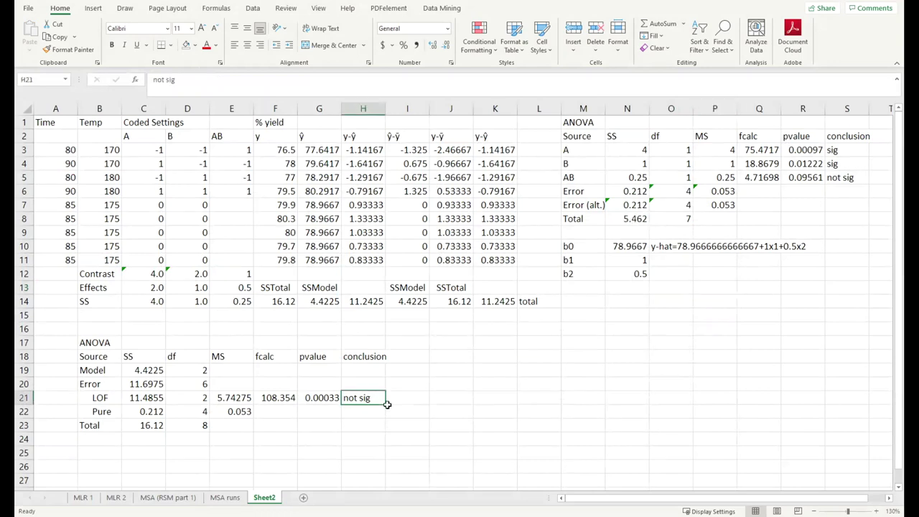
{"action": "key", "text": "Delete"}
{"action": "left_click", "coordinate": [538, 411]}
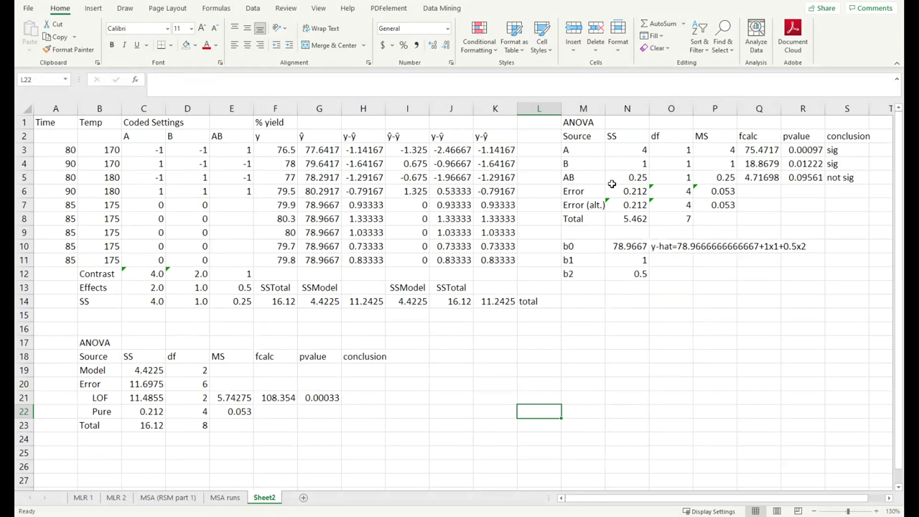
Extend the ANOVA heading in M1 to read "ANOVA (2^k)".
{"action": "left_click", "coordinate": [597, 119]}
{"action": "key", "text": "F2"}
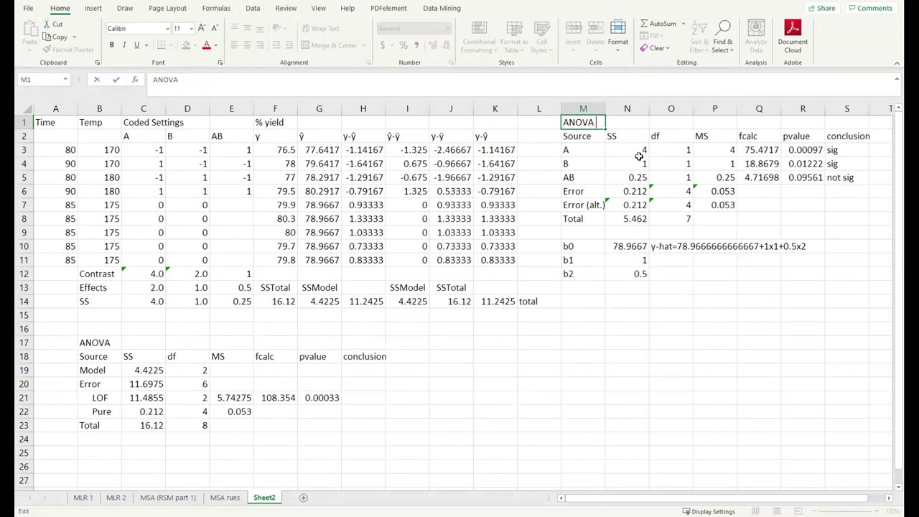
{"action": "type", "text": "2"}
{"action": "type", "text": "k"}
{"action": "key", "text": "BackSpace"}
{"action": "type", "text": "k"}
{"action": "key", "text": "BackSpace"}
{"action": "type", "text": "^2k"}
{"action": "key", "text": "BackSpace"}
{"action": "key", "text": "BackSpace"}
{"action": "type", "text": "k)"}
{"action": "key", "text": "Return"}
Extend the ANOVA heading in B17 to read "ANOVA (1st order model)".
{"action": "left_click", "coordinate": [103, 345]}
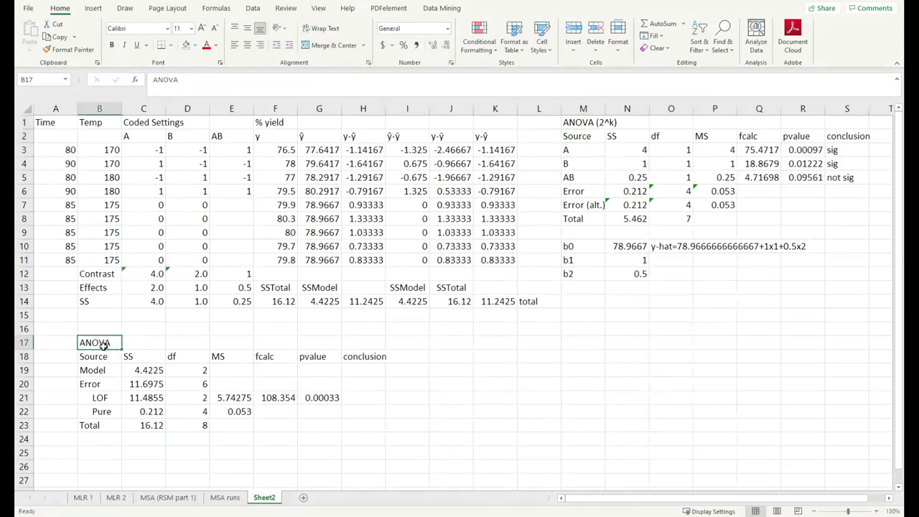
{"action": "double_click", "coordinate": [112, 343]}
{"action": "type", "text": "(1s"}
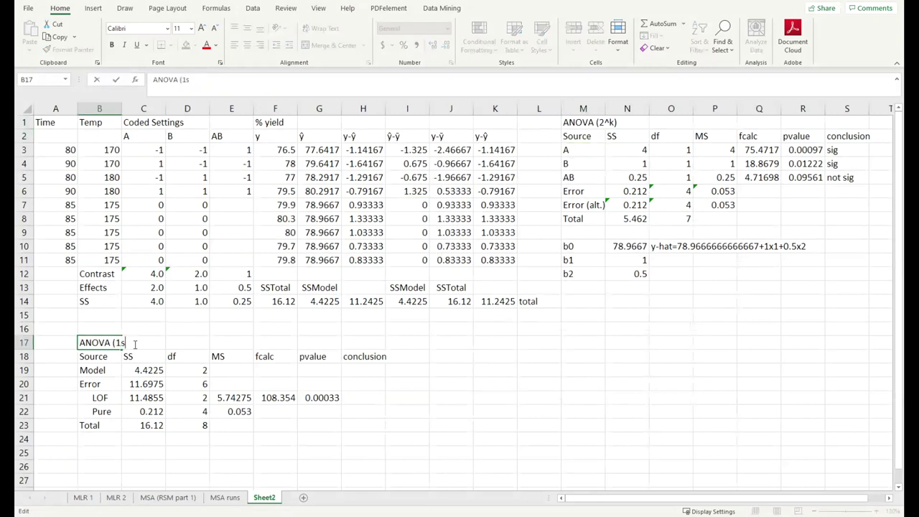
{"action": "type", "text": "t order model)"}
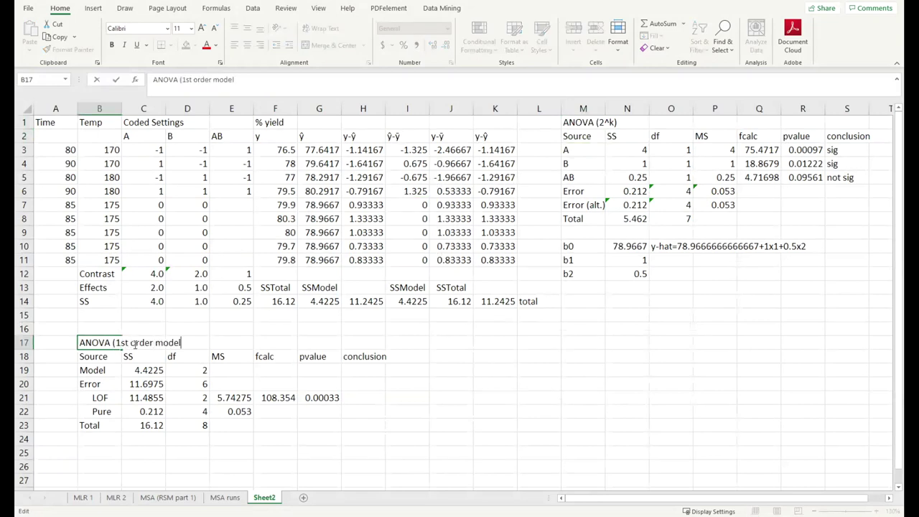
{"action": "key", "text": "Return"}
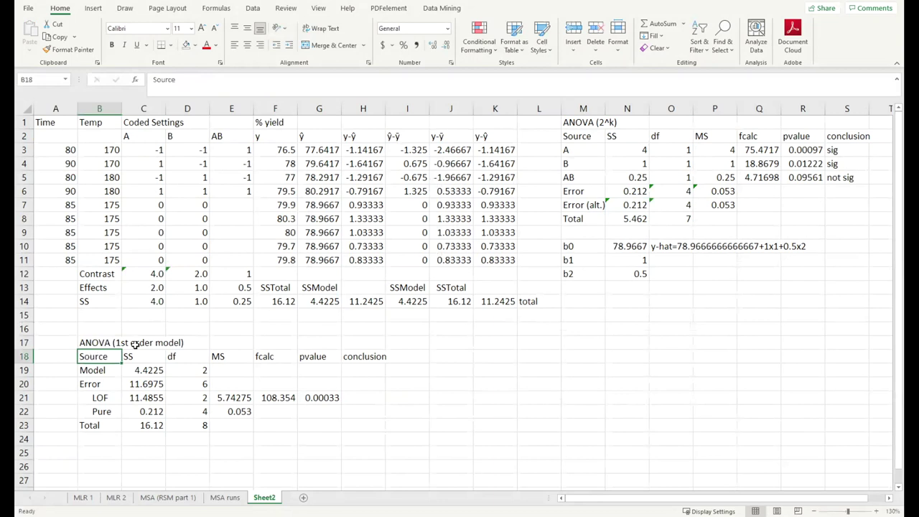
Examine the Model and LOF rows of the first-order ANOVA table, including the LOF p-value formula in G21.
{"action": "left_click", "coordinate": [184, 436]}
{"action": "double_click", "coordinate": [105, 370]}
{"action": "left_click", "coordinate": [159, 372]}
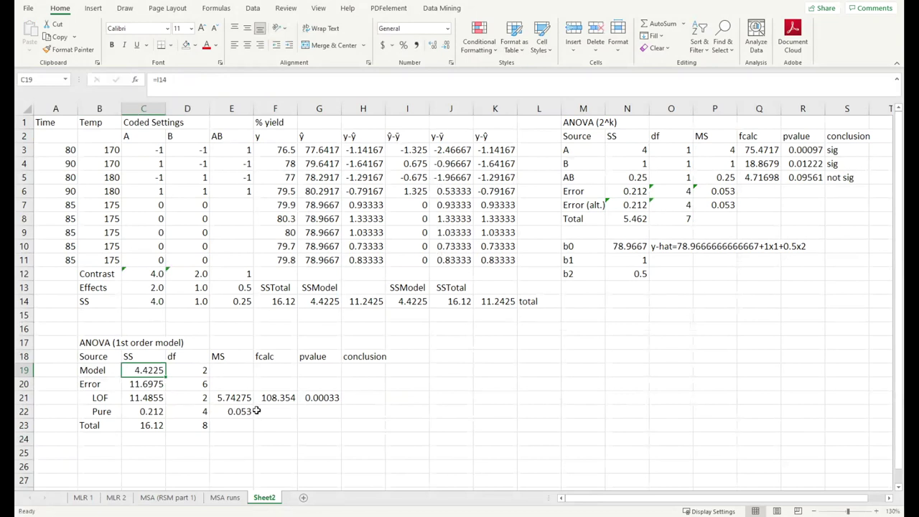
{"action": "left_click", "coordinate": [112, 397]}
{"action": "left_click_drag", "start_coordinate": [112, 397], "coordinate": [193, 398]}
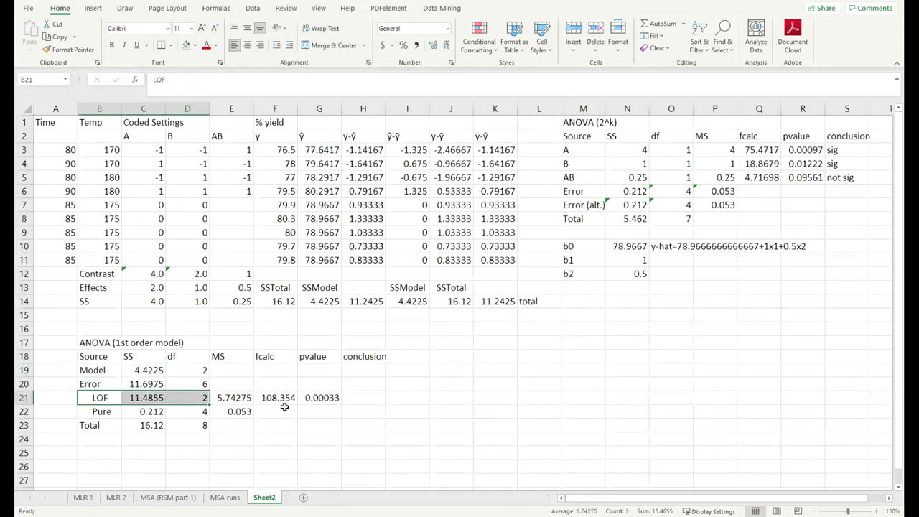
{"action": "left_click_drag", "start_coordinate": [106, 399], "coordinate": [345, 398]}
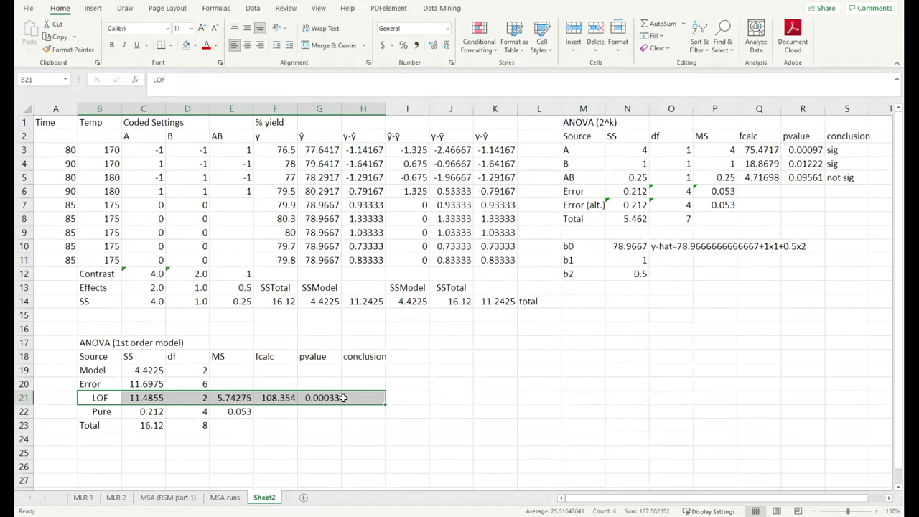
{"action": "left_click", "coordinate": [472, 405]}
{"action": "left_click", "coordinate": [363, 399]}
{"action": "left_click", "coordinate": [331, 399]}
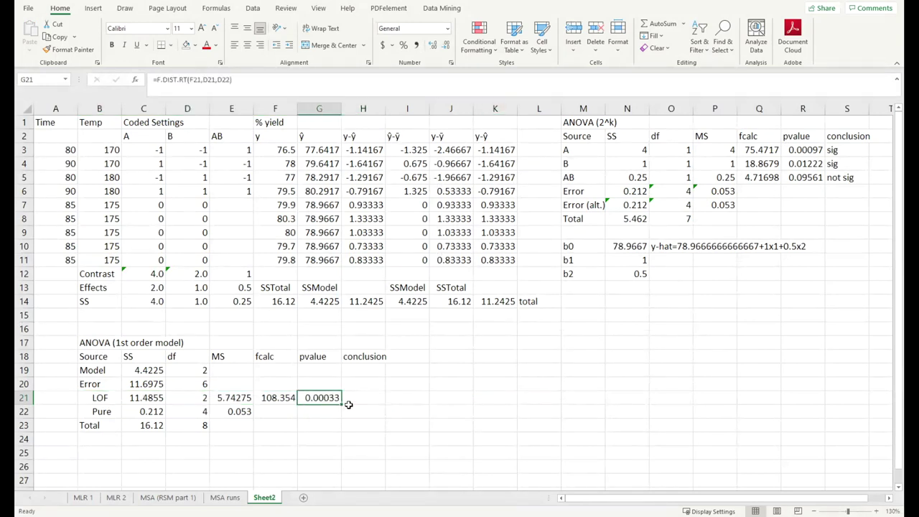
Enter the LOF conclusion "sig; model does not adequately fit the data" in H21.
{"action": "left_click", "coordinate": [368, 398]}
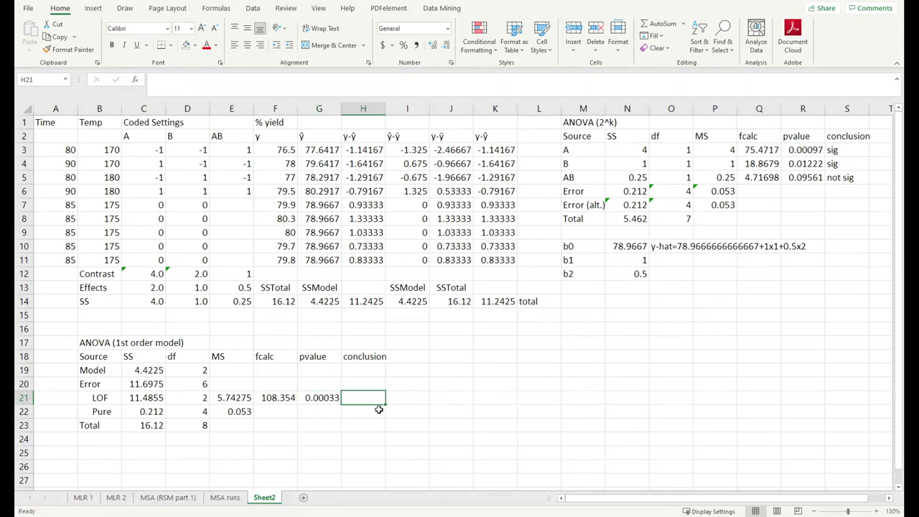
{"action": "type", "text": "sig;"}
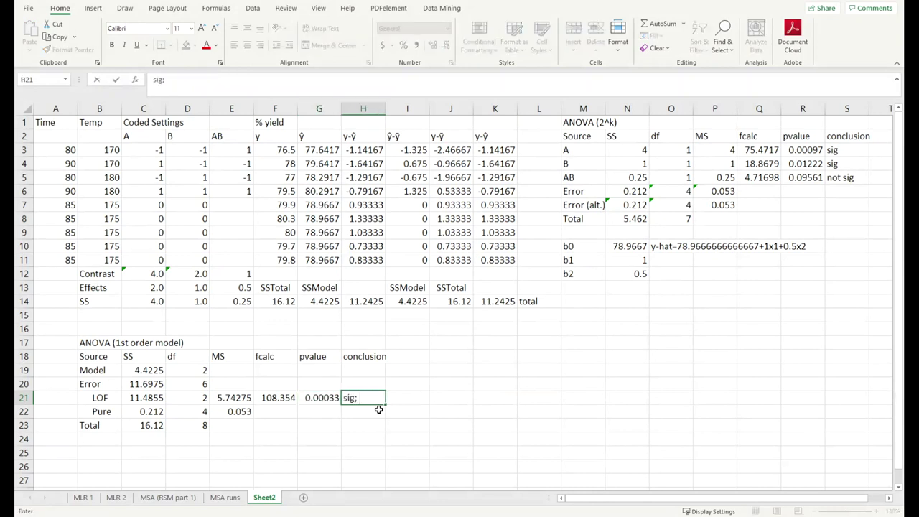
{"action": "type", "text": " model does not adequately "}
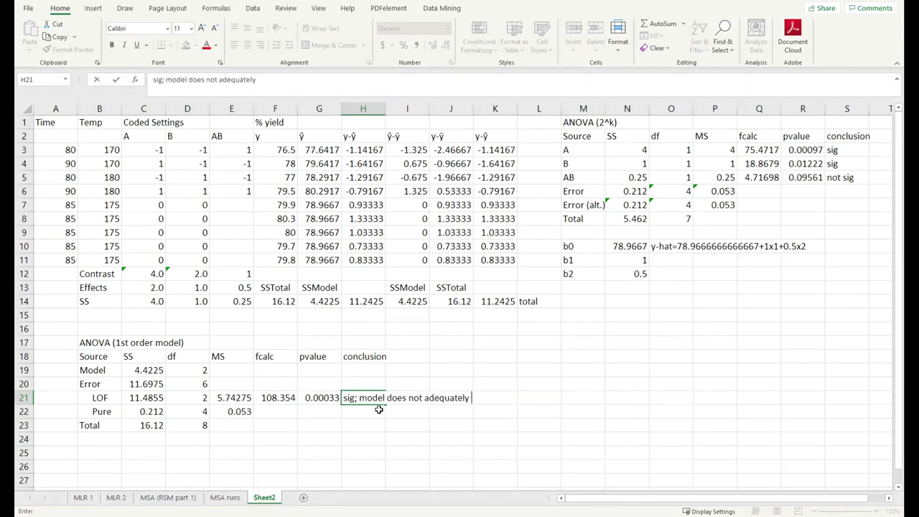
{"action": "type", "text": "fit the data"}
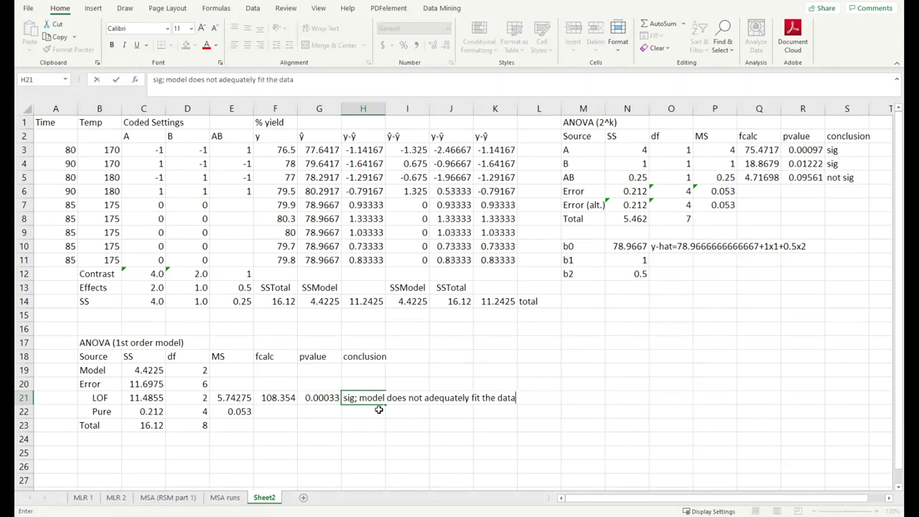
{"action": "left_click", "coordinate": [509, 398]}
{"action": "left_click", "coordinate": [522, 430]}
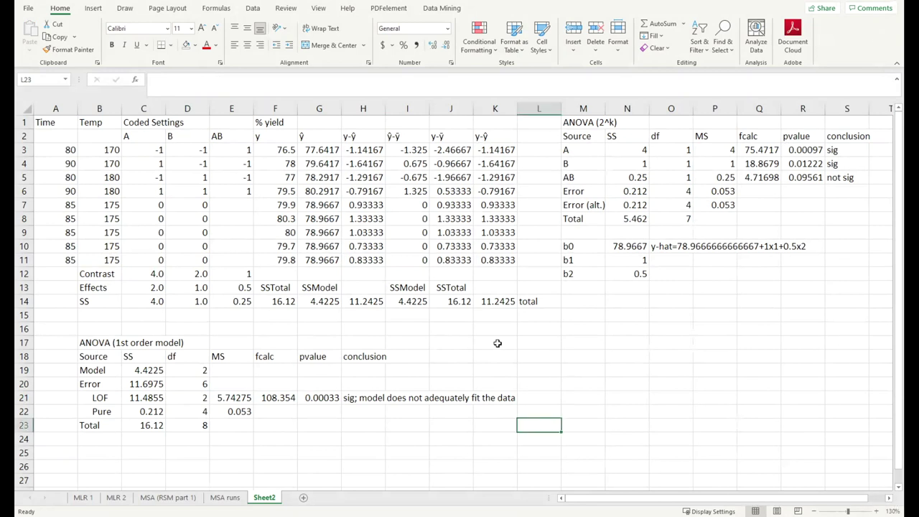
{"action": "left_click", "coordinate": [415, 424]}
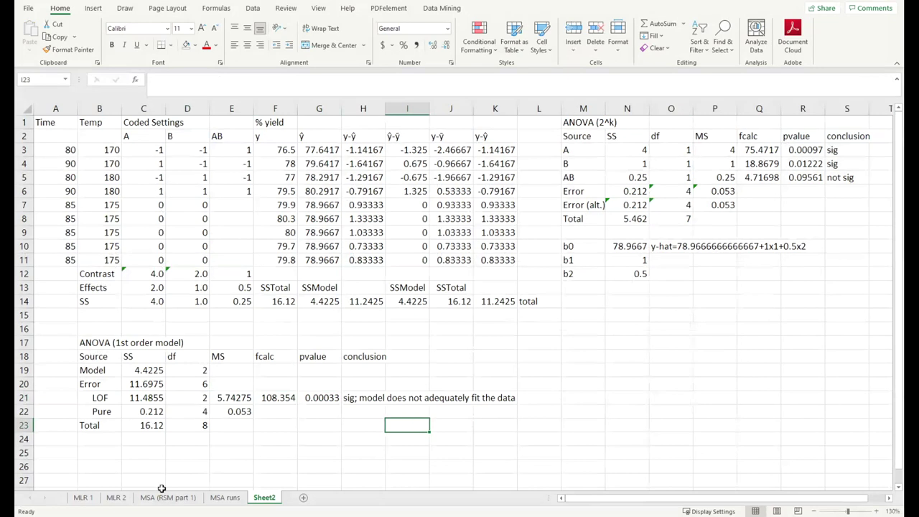
{"action": "left_click", "coordinate": [366, 398]}
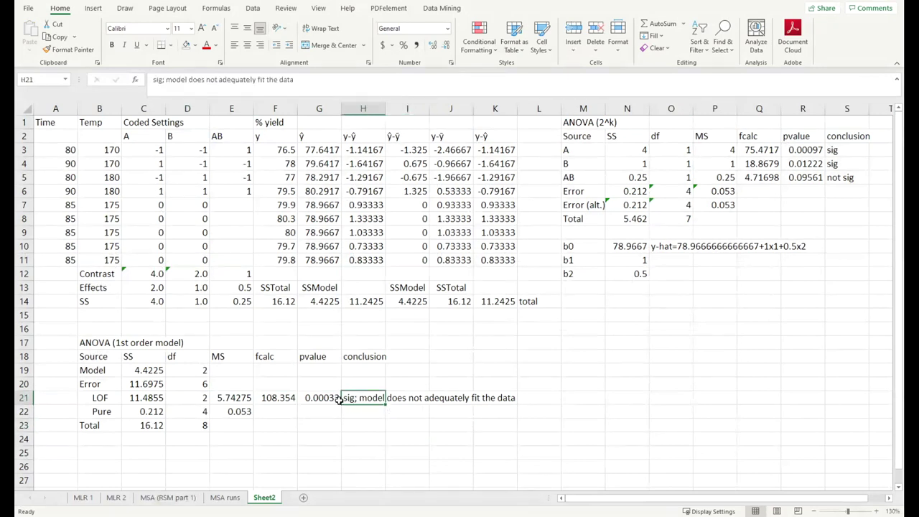
On the MSA (RSM part 1) sheet, extend the LOF conclusion in H21 to "not sig; model adequately fits the data".
{"action": "left_click", "coordinate": [170, 497]}
{"action": "left_click", "coordinate": [523, 396]}
{"action": "left_click", "coordinate": [678, 310]}
{"action": "left_click", "coordinate": [406, 392]}
{"action": "left_click", "coordinate": [378, 407]}
{"action": "double_click", "coordinate": [377, 406]}
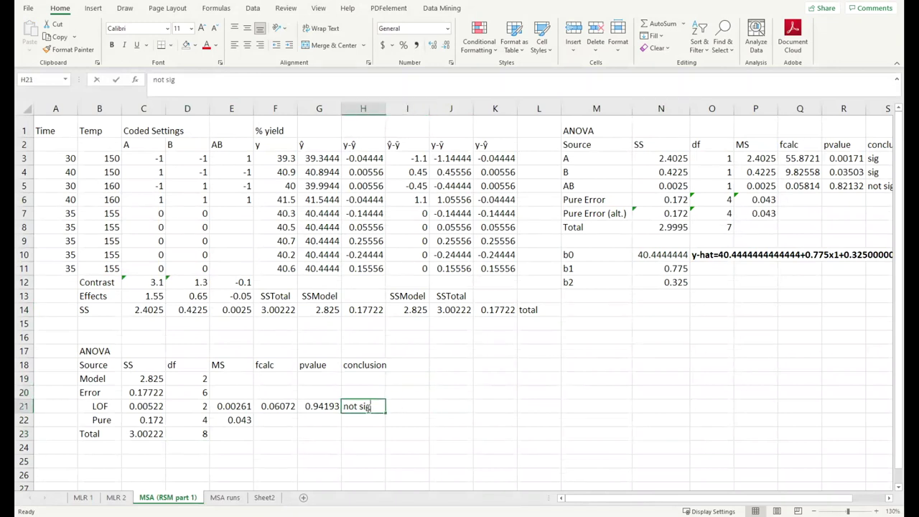
{"action": "type", "text": "; model adeq"}
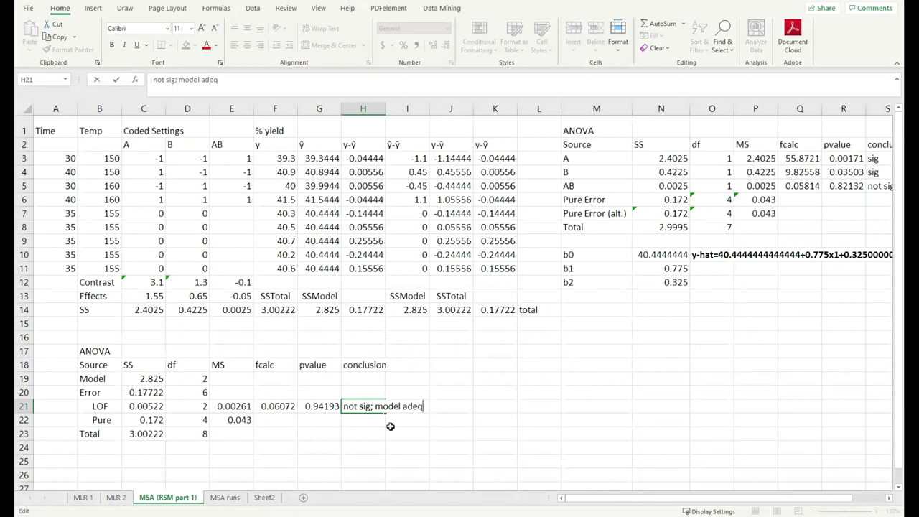
{"action": "type", "text": "uately fits the data"}
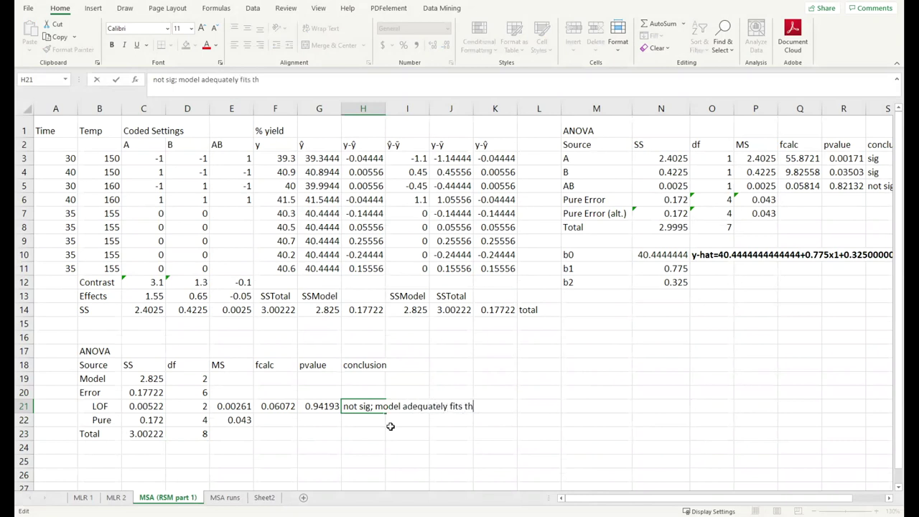
{"action": "key", "text": "Return"}
{"action": "left_click", "coordinate": [472, 422]}
Review the LOF conclusion, the y-hat equation in O10 and the coefficients b0 to b2 on the part 1 sheet.
{"action": "left_click", "coordinate": [370, 412]}
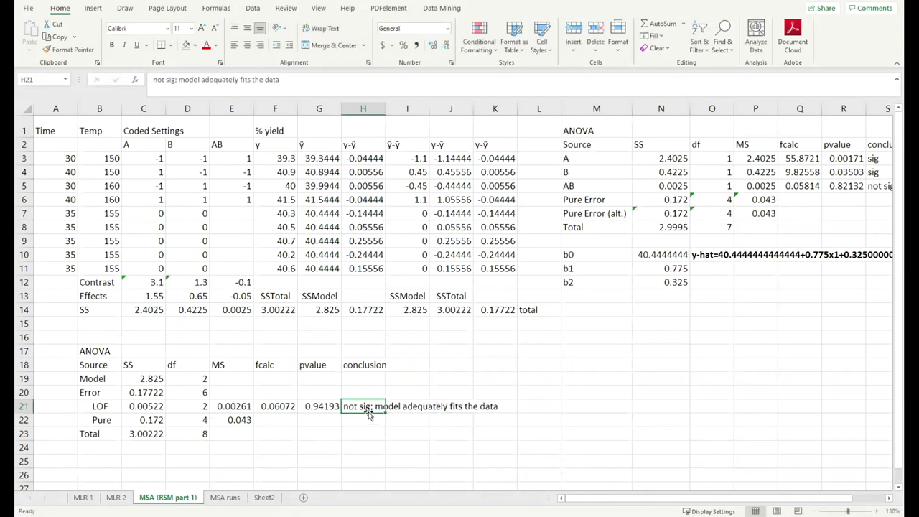
{"action": "left_click", "coordinate": [686, 259]}
{"action": "left_click", "coordinate": [722, 256]}
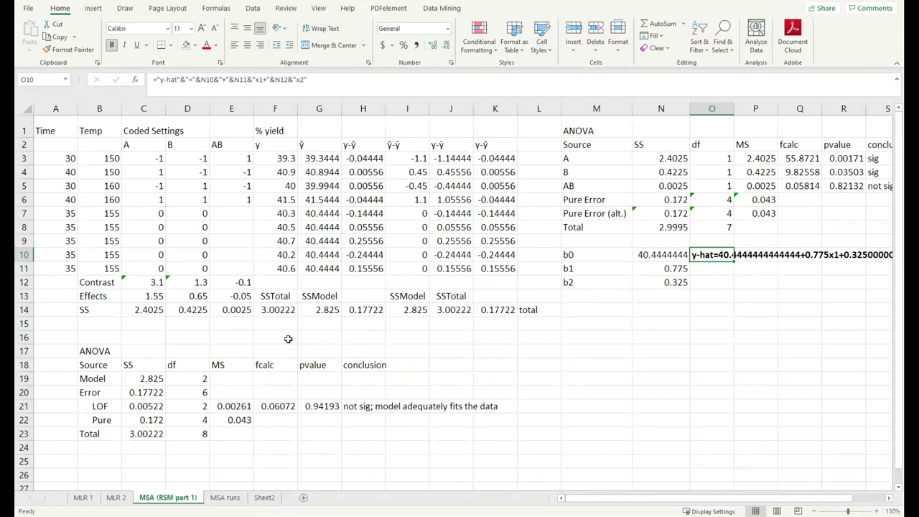
{"action": "left_click", "coordinate": [607, 418]}
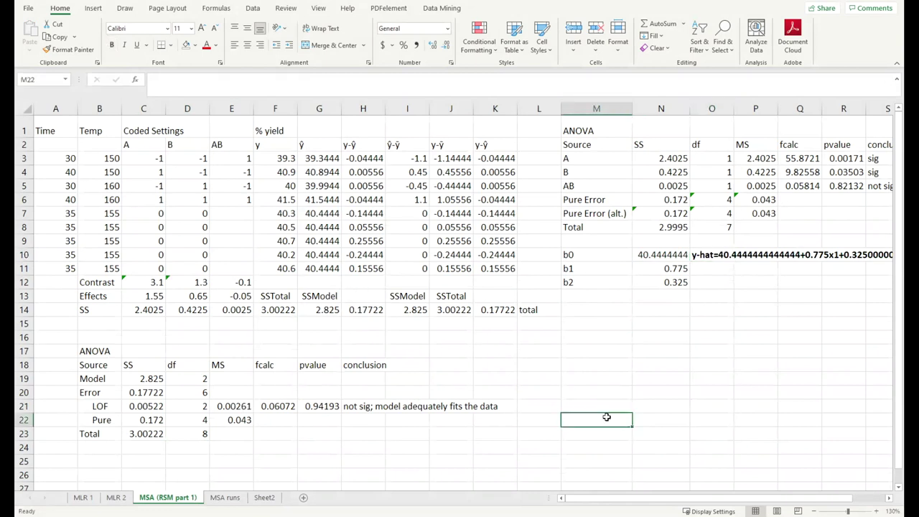
{"action": "left_click_drag", "start_coordinate": [649, 252], "coordinate": [650, 285]}
{"action": "left_click", "coordinate": [372, 444]}
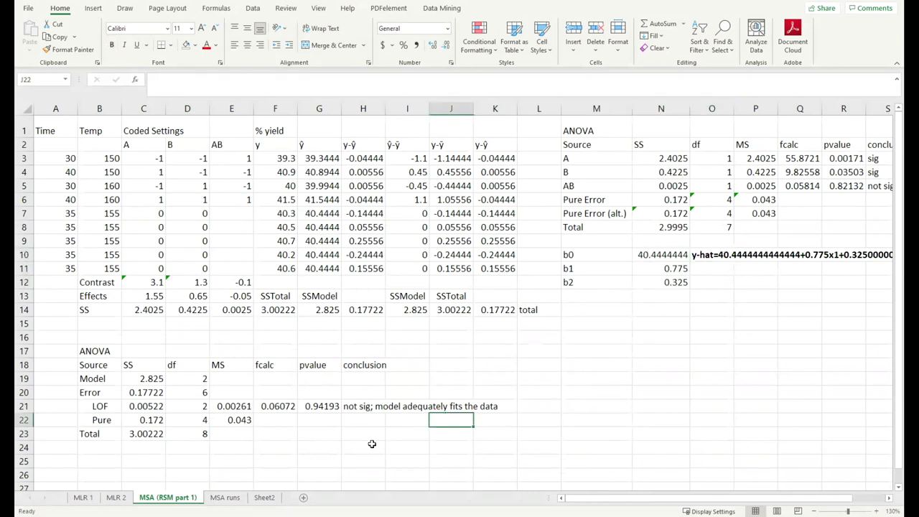
Review the table of coded and natural steps on the MSA runs sheet and return to Sheet2.
{"action": "left_click", "coordinate": [225, 497]}
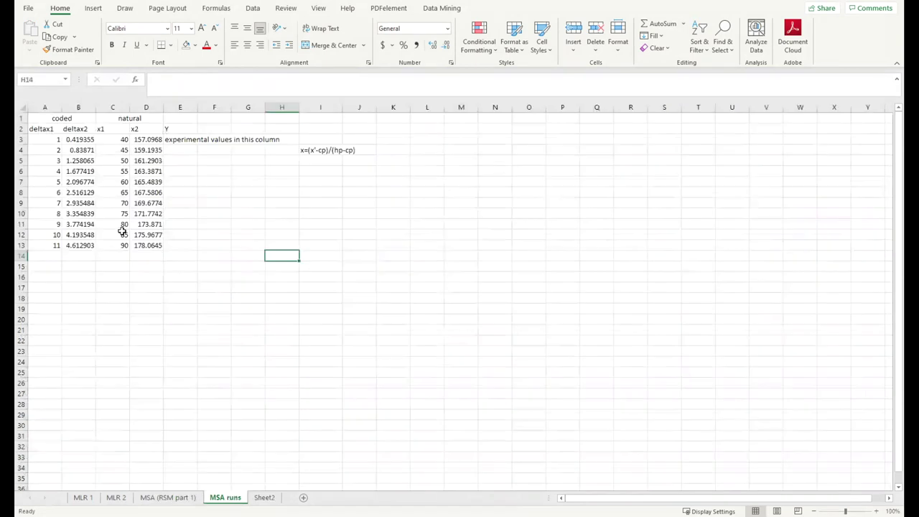
{"action": "left_click", "coordinate": [42, 116]}
{"action": "left_click_drag", "start_coordinate": [46, 118], "coordinate": [379, 252]}
{"action": "left_click", "coordinate": [372, 288]}
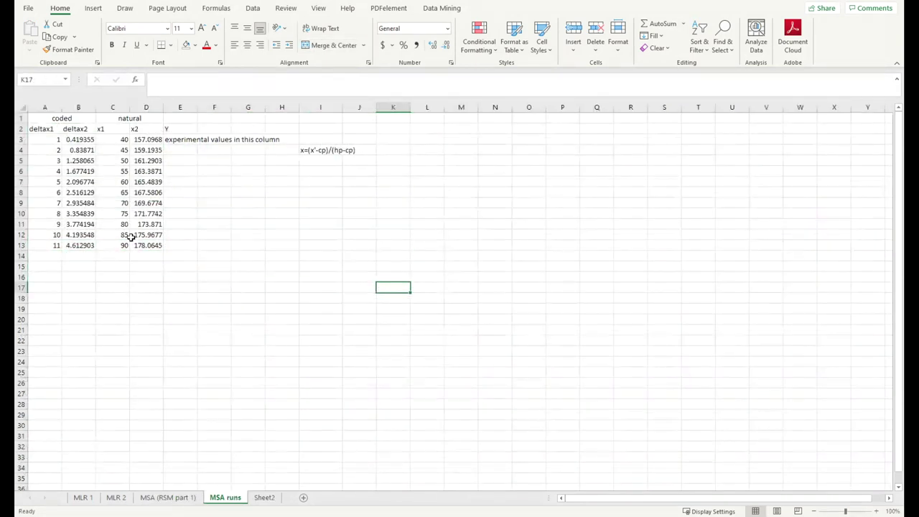
{"action": "left_click", "coordinate": [269, 498]}
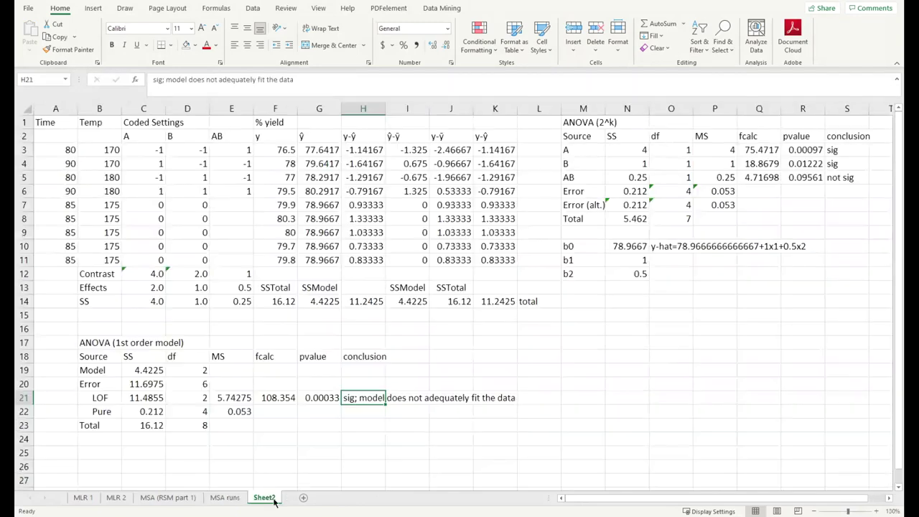
Make the y-hat regression equation in cell O10 bold.
{"action": "left_click", "coordinate": [368, 400]}
{"action": "left_click", "coordinate": [670, 247]}
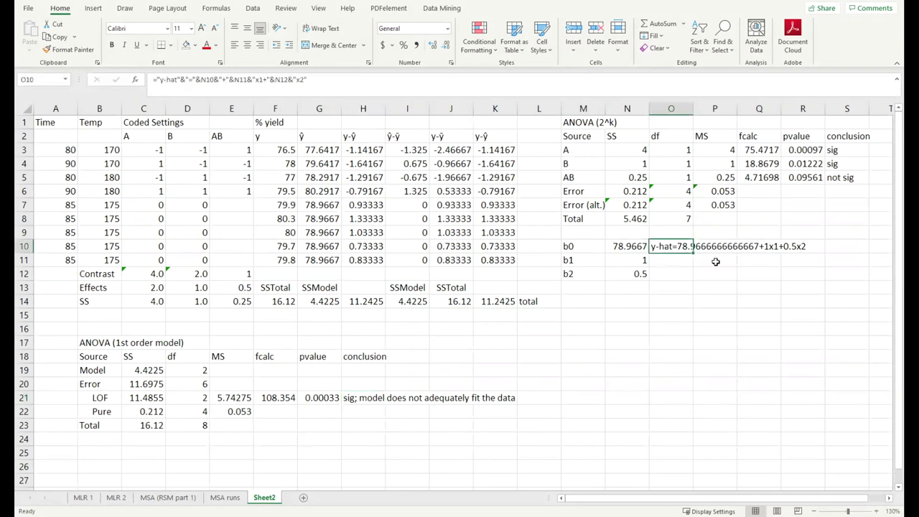
{"action": "key", "text": "ctrl+b"}
{"action": "left_click", "coordinate": [675, 247]}
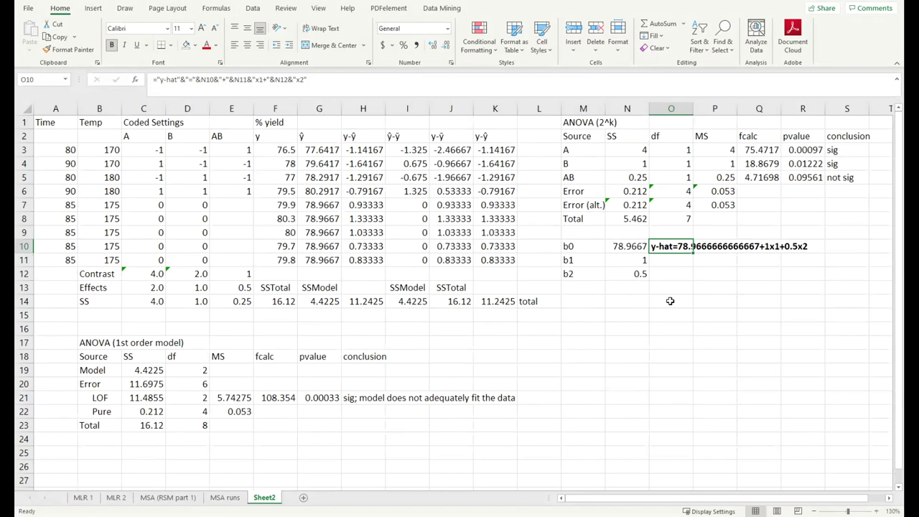
Review the lack-of-fit conclusion and the ANOVA (2^k) table with its significance conclusions.
{"action": "left_click_drag", "start_coordinate": [363, 383], "coordinate": [471, 438]}
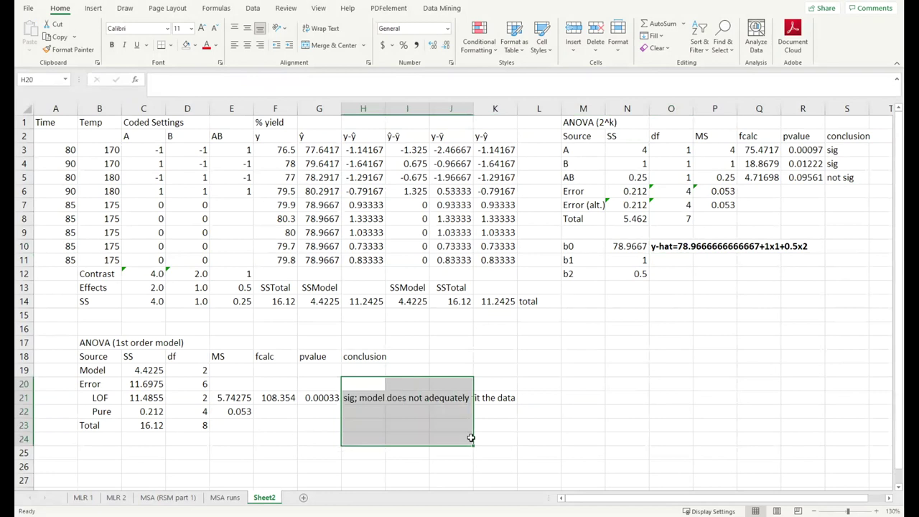
{"action": "left_click", "coordinate": [759, 369]}
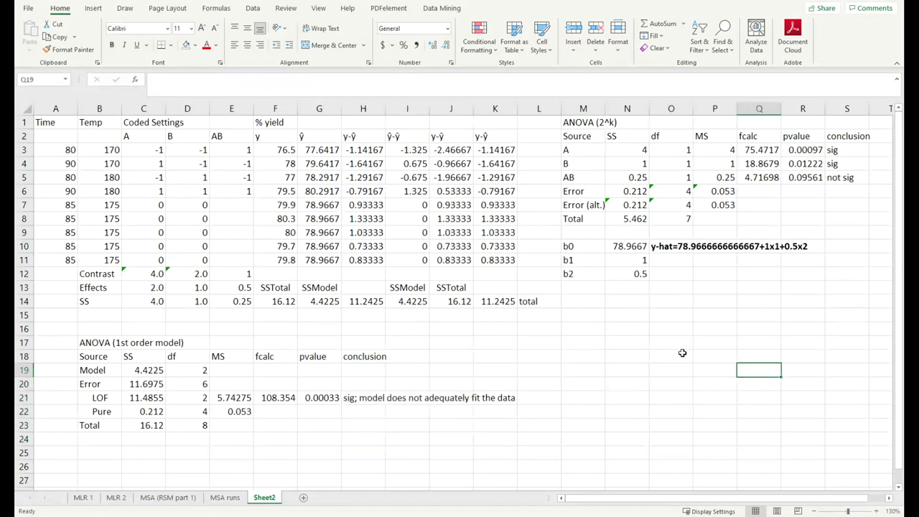
{"action": "left_click_drag", "start_coordinate": [575, 122], "coordinate": [856, 216]}
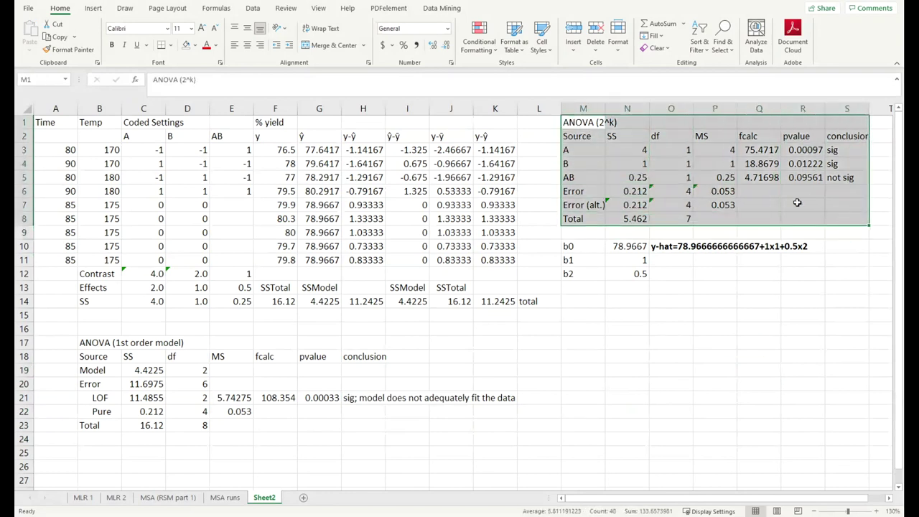
{"action": "left_click", "coordinate": [641, 158]}
{"action": "left_click", "coordinate": [580, 123]}
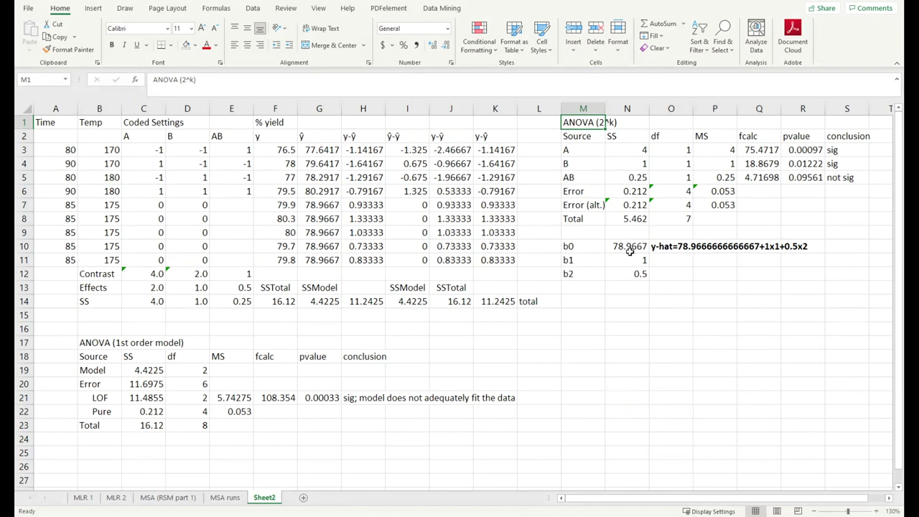
{"action": "left_click", "coordinate": [852, 155]}
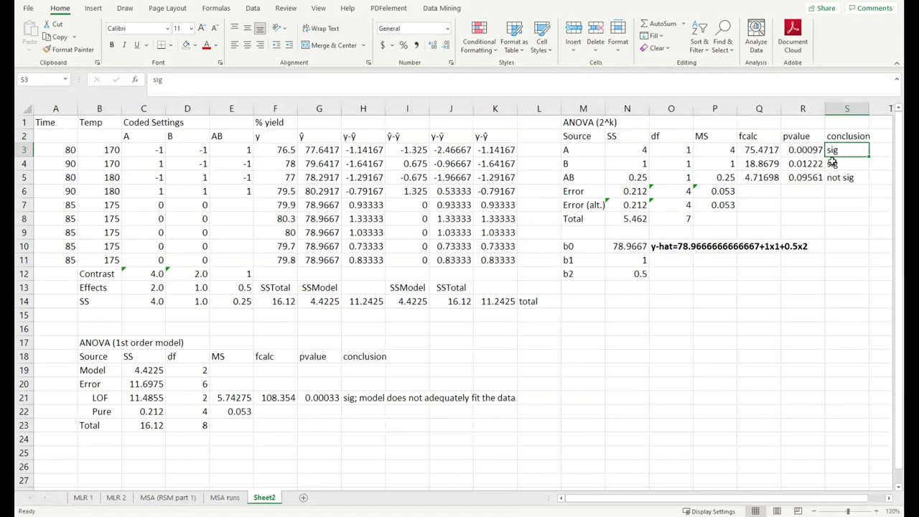
{"action": "mouse_move", "coordinate": [851, 149]}
{"action": "left_mouse_down"}
{"action": "mouse_move", "coordinate": [848, 179]}
{"action": "mouse_move", "coordinate": [848, 151]}
{"action": "left_mouse_up"}
On the MSA (RSM part 1) sheet, replace the conclusion in S3 with =IF(R3<0.05,"sig","not sig").
{"action": "left_click", "coordinate": [167, 499]}
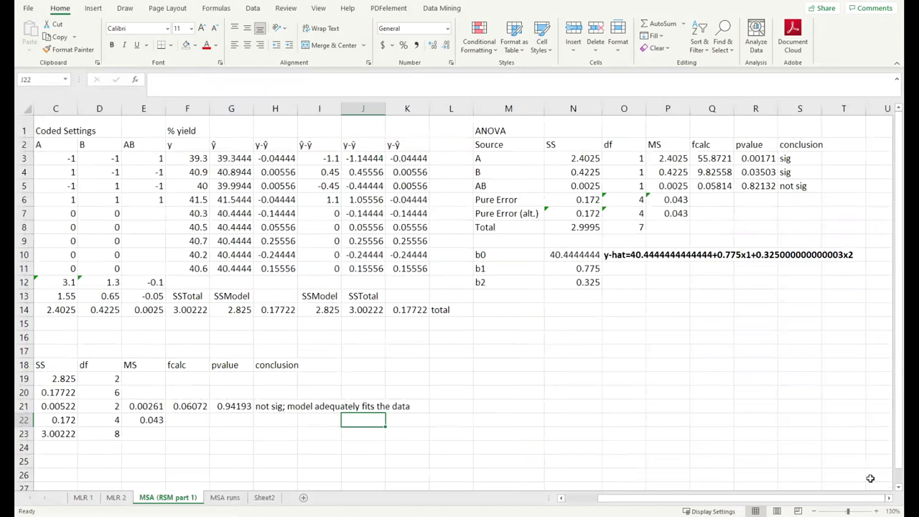
{"action": "left_click", "coordinate": [804, 159]}
{"action": "type", "text": "if("}
{"action": "key", "text": "Left"}
{"action": "type", "text": "<"}
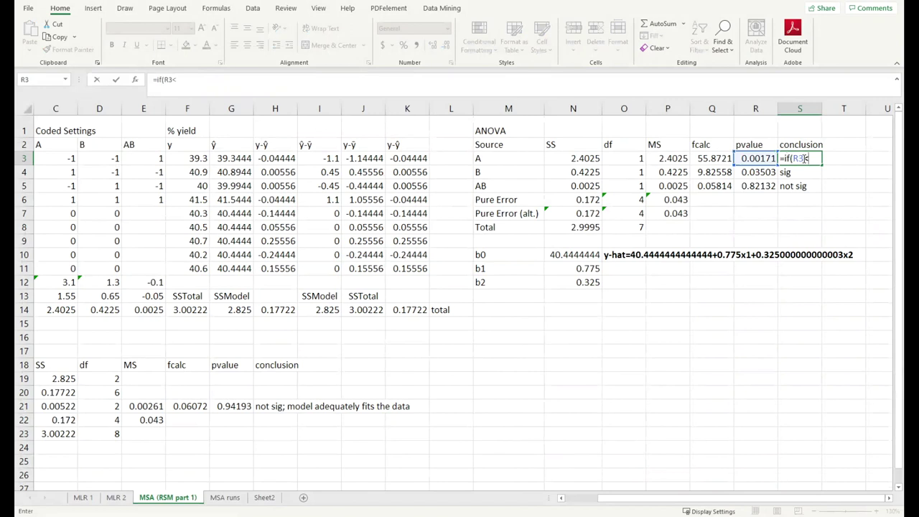
{"action": "type", "text": "9"}
{"action": "key", "text": "BackSpace"}
{"action": "type", "text": "0.05,\"sig\",\"not sig"}
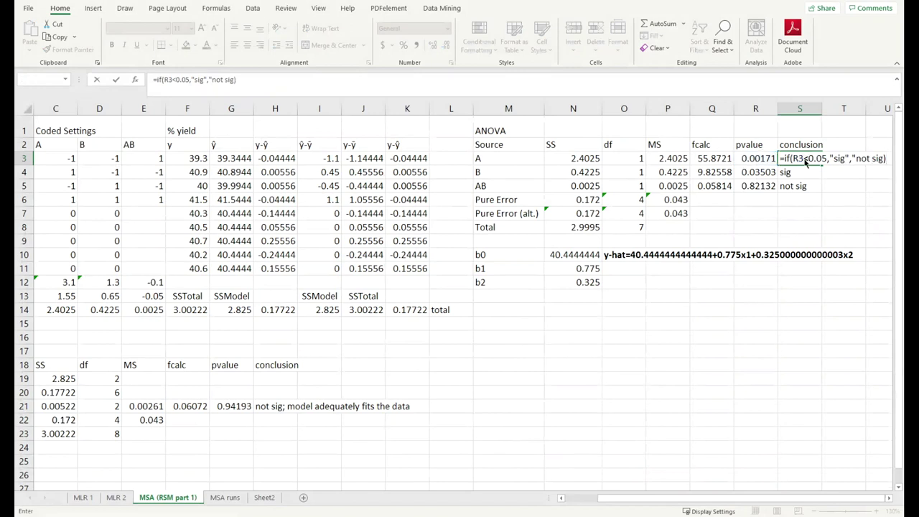
{"action": "key", "text": "F2"}
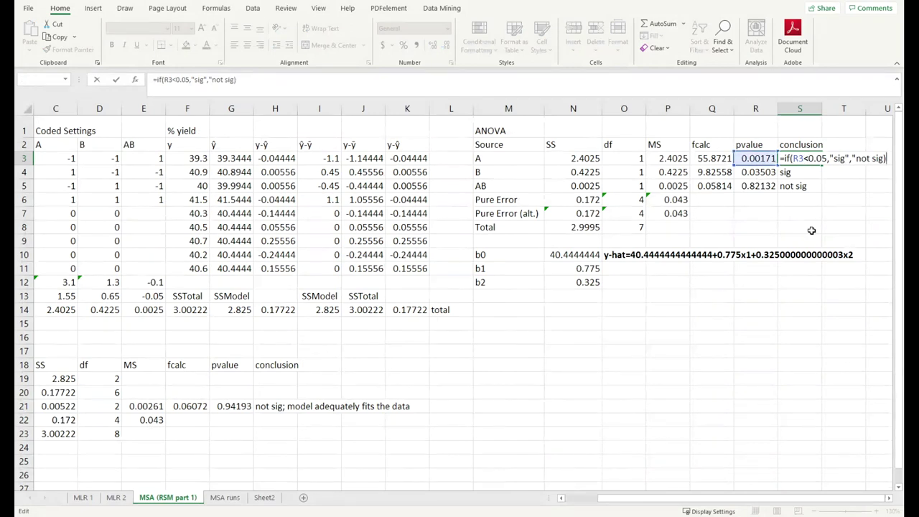
{"action": "type", "text": "g\")"}
{"action": "key", "text": "Return"}
Fill the IF formula from S3 down to S5 and copy these conclusions into S3:S5 of Sheet2.
{"action": "left_click", "coordinate": [819, 161]}
{"action": "mouse_move", "coordinate": [821, 164]}
{"action": "left_mouse_down"}
{"action": "mouse_move", "coordinate": [837, 181]}
{"action": "mouse_move", "coordinate": [817, 175]}
{"action": "mouse_move", "coordinate": [803, 187]}
{"action": "left_mouse_up"}
{"action": "key", "text": "ctrl+c"}
{"action": "left_click", "coordinate": [265, 496]}
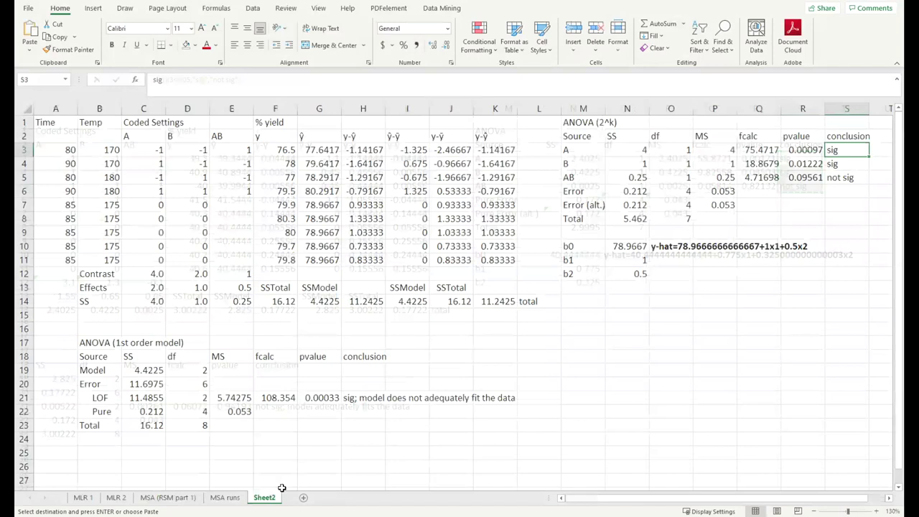
{"action": "left_click_drag", "start_coordinate": [850, 151], "coordinate": [850, 180]}
{"action": "key", "text": "ctrl+v"}
Check the copied IF formula on Sheet2 and compare the p-values of A, B and AB with their conclusions.
{"action": "left_click", "coordinate": [848, 150]}
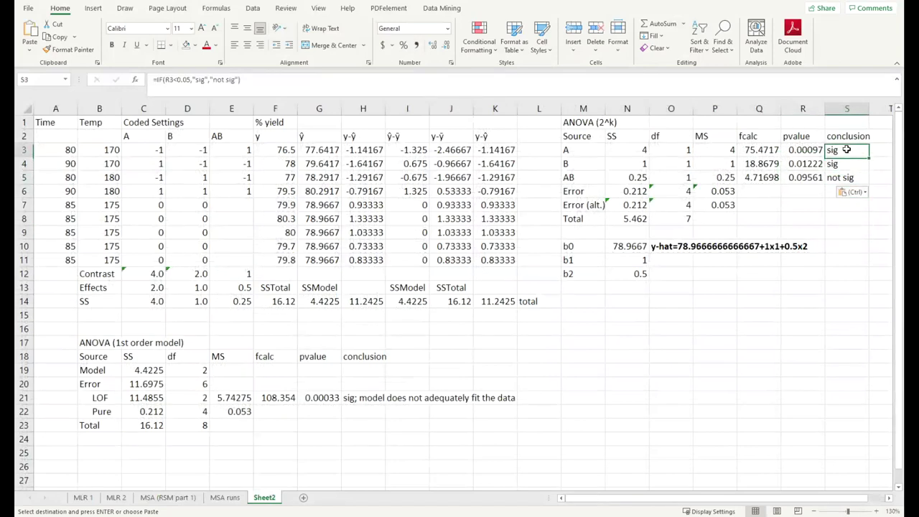
{"action": "key", "text": "F2"}
{"action": "key", "text": "Escape"}
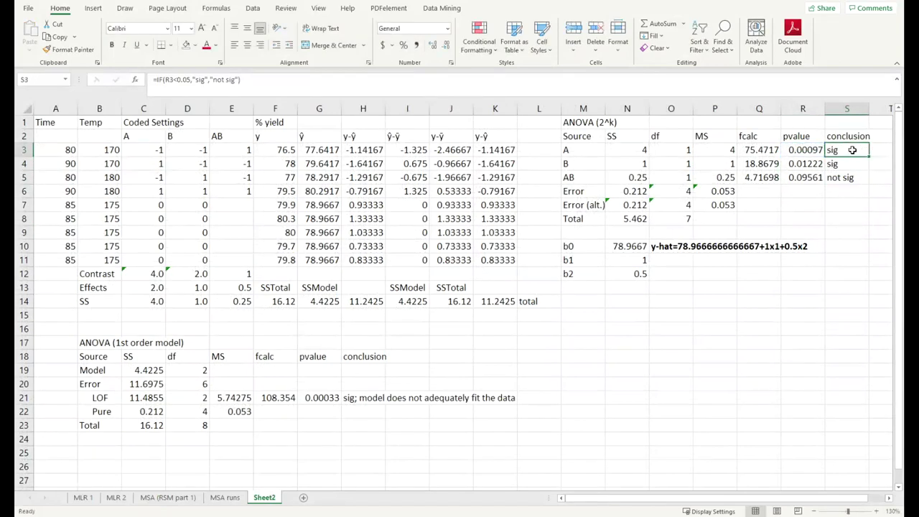
{"action": "double_click", "coordinate": [854, 151]}
{"action": "key", "text": "Escape"}
{"action": "left_click", "coordinate": [812, 151]}
{"action": "left_click_drag", "start_coordinate": [848, 152], "coordinate": [848, 183]}
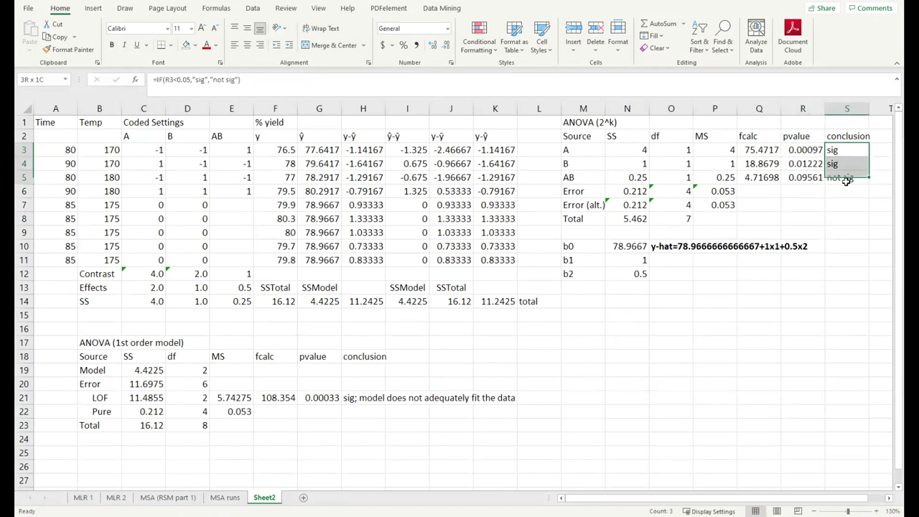
{"action": "left_click_drag", "start_coordinate": [805, 152], "coordinate": [846, 178]}
{"action": "left_click", "coordinate": [836, 206]}
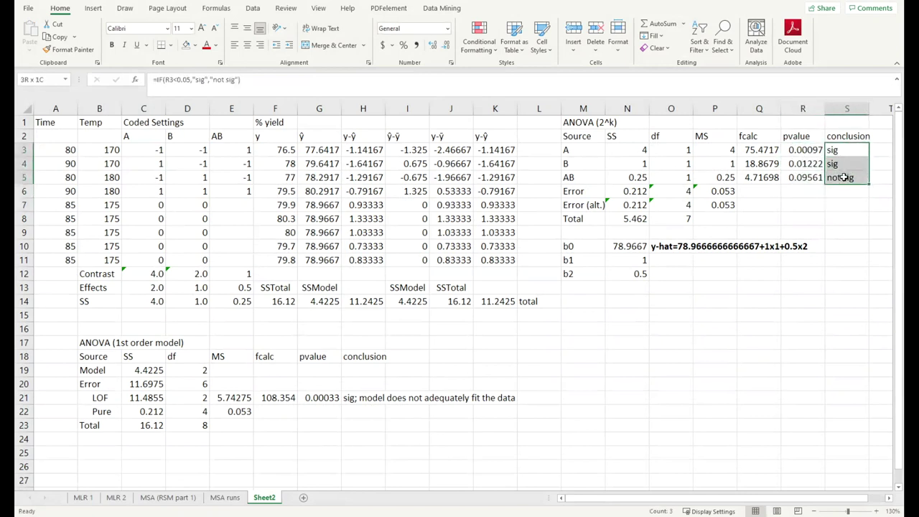
{"action": "left_click", "coordinate": [806, 152]}
{"action": "left_click", "coordinate": [807, 164]}
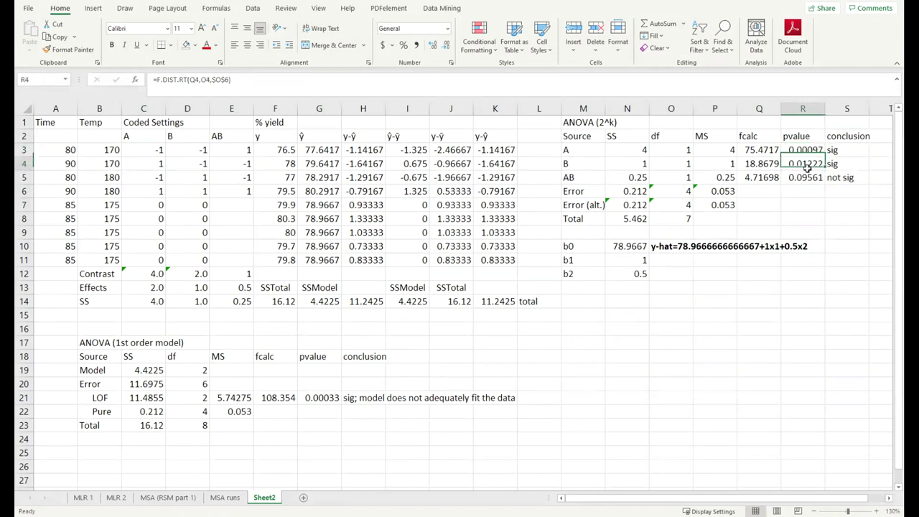
{"action": "left_click", "coordinate": [811, 178]}
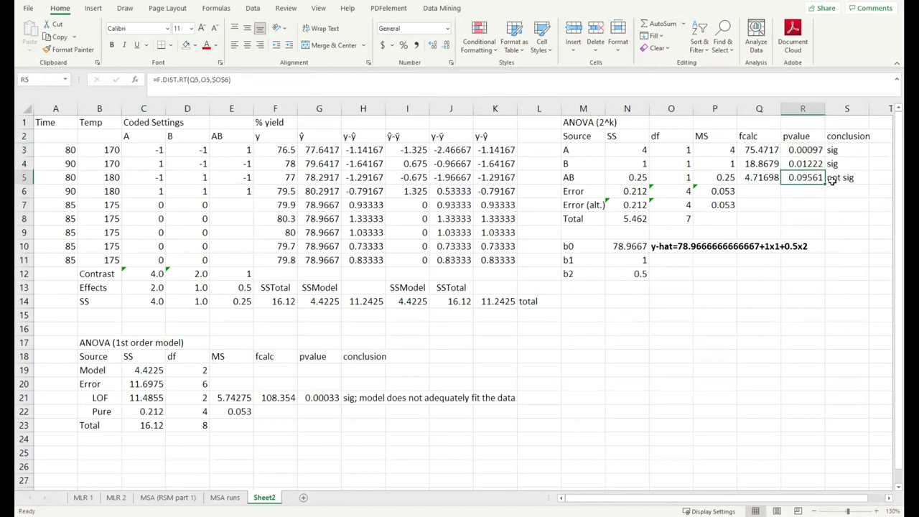
{"action": "left_click", "coordinate": [850, 149]}
{"action": "left_click_drag", "start_coordinate": [850, 148], "coordinate": [839, 163]}
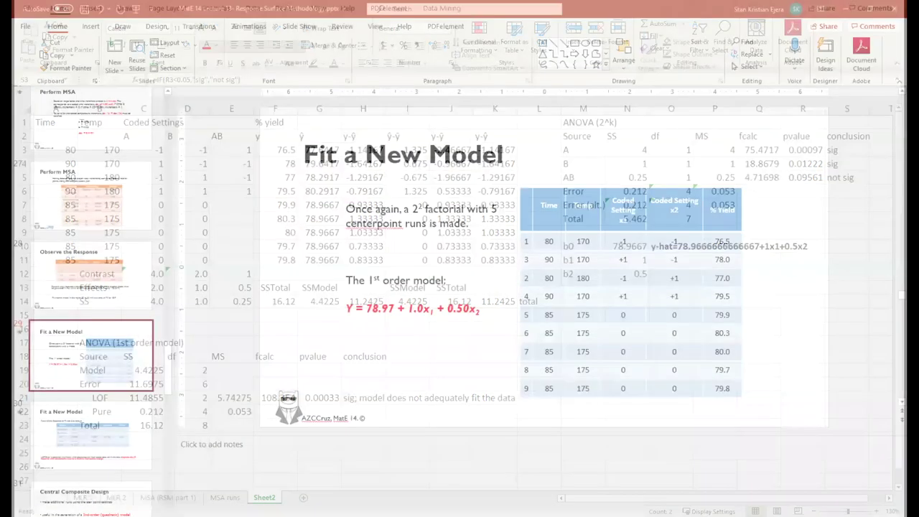
Switch to the PowerPoint lecture deck and find slide 20 about including only significant factors in the optimization.
{"action": "scroll", "coordinate": [91, 301], "scroll_direction": "up", "scroll_amount": 10}
{"action": "scroll", "coordinate": [108, 388], "scroll_direction": "up", "scroll_amount": 15}
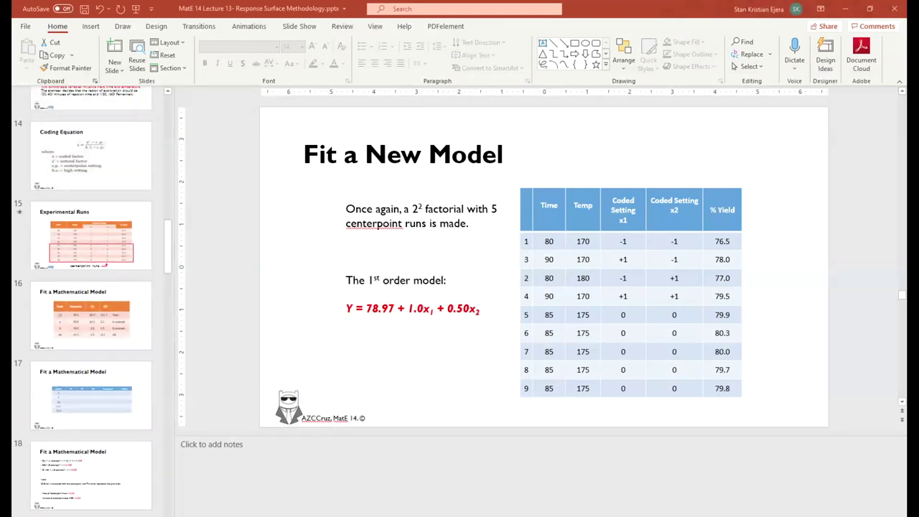
{"action": "left_click", "coordinate": [94, 449]}
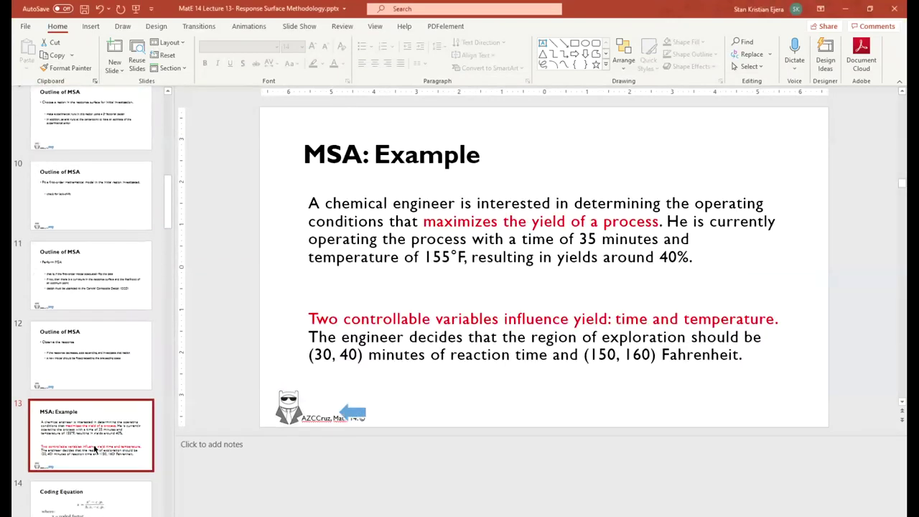
{"action": "key", "text": "Up"}
{"action": "scroll", "coordinate": [94, 417], "scroll_direction": "down", "scroll_amount": 5}
{"action": "scroll", "coordinate": [94, 431], "scroll_direction": "down", "scroll_amount": 3}
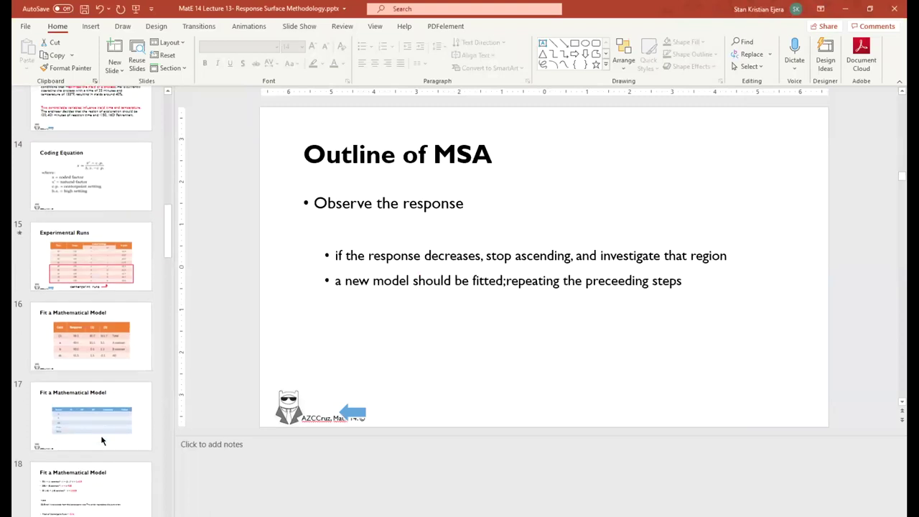
{"action": "left_click", "coordinate": [93, 461]}
{"action": "scroll", "coordinate": [93, 463], "scroll_direction": "down", "scroll_amount": 2}
{"action": "left_click", "coordinate": [93, 461]}
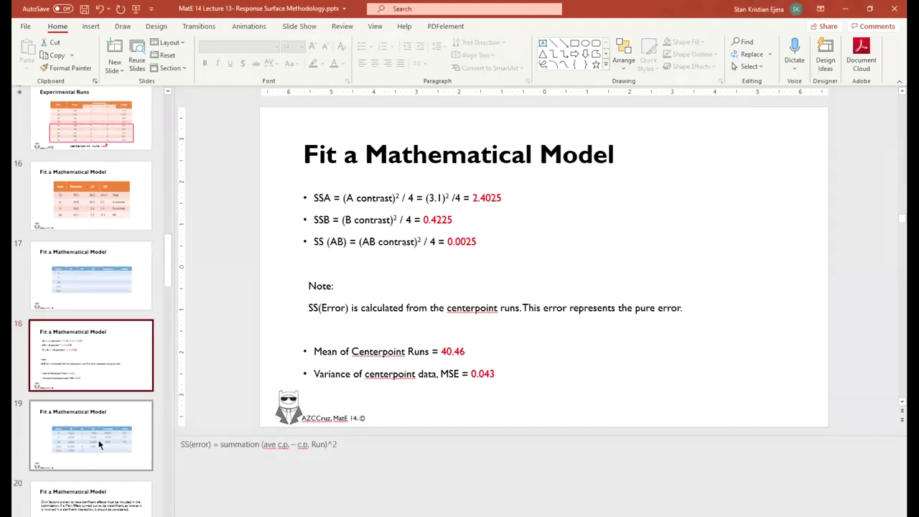
{"action": "left_click", "coordinate": [93, 503]}
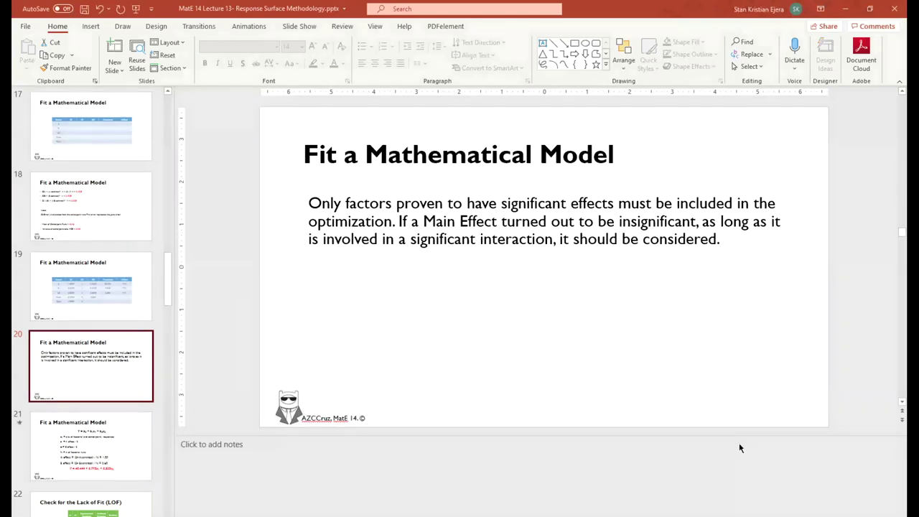
Present slide 20 full screen, end the show and return to the Excel workbook.
{"action": "key", "text": "shift+F5"}
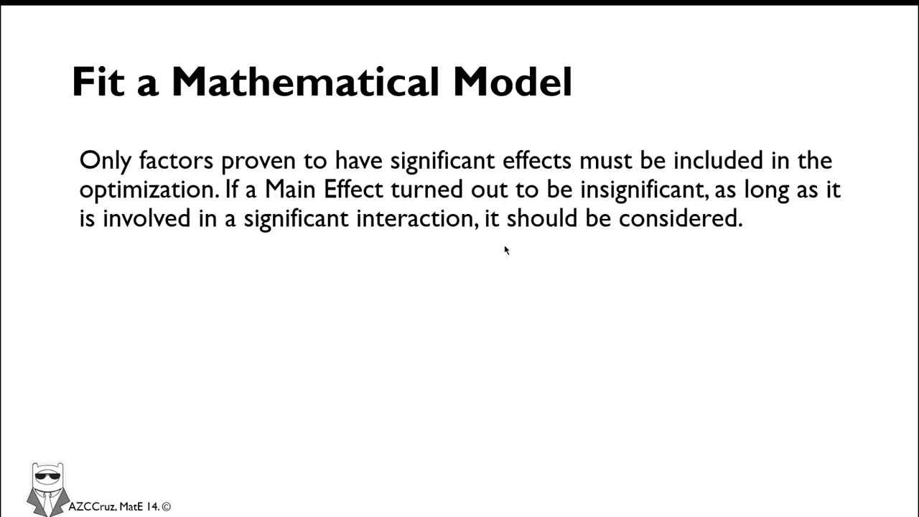
{"action": "left_click", "coordinate": [617, 273]}
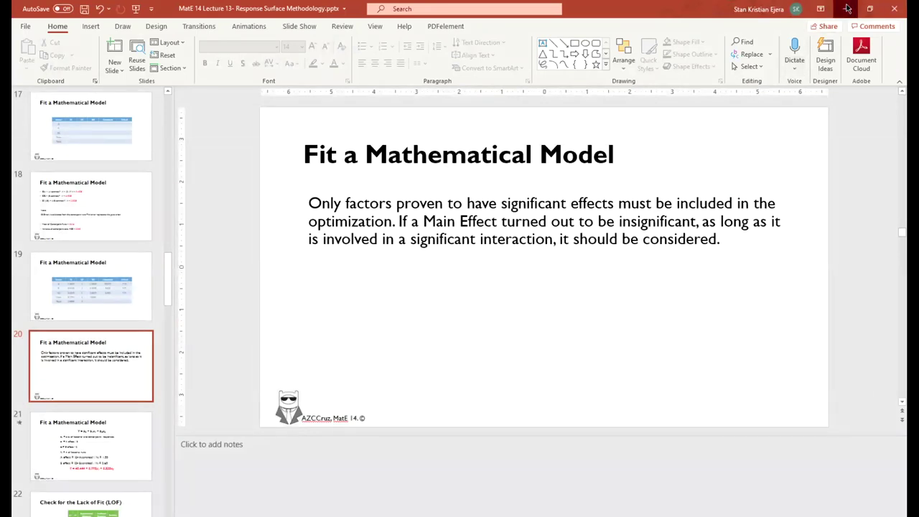
{"action": "left_click", "coordinate": [847, 9]}
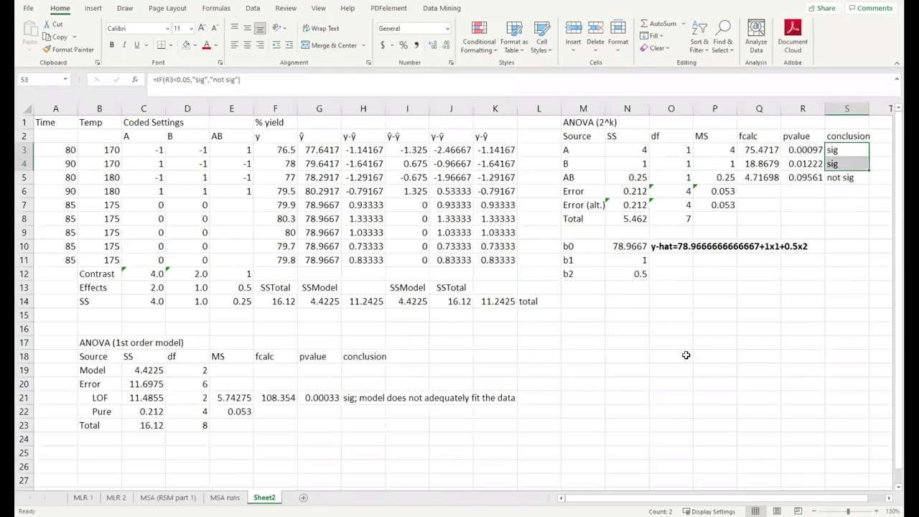
Examine the ANOVA (2^k) rows of factors A and B and of the AB interaction against their conclusions.
{"action": "left_click", "coordinate": [791, 316]}
{"action": "left_click_drag", "start_coordinate": [841, 150], "coordinate": [584, 165]}
{"action": "left_click", "coordinate": [829, 180]}
{"action": "left_click_drag", "start_coordinate": [829, 180], "coordinate": [577, 180]}
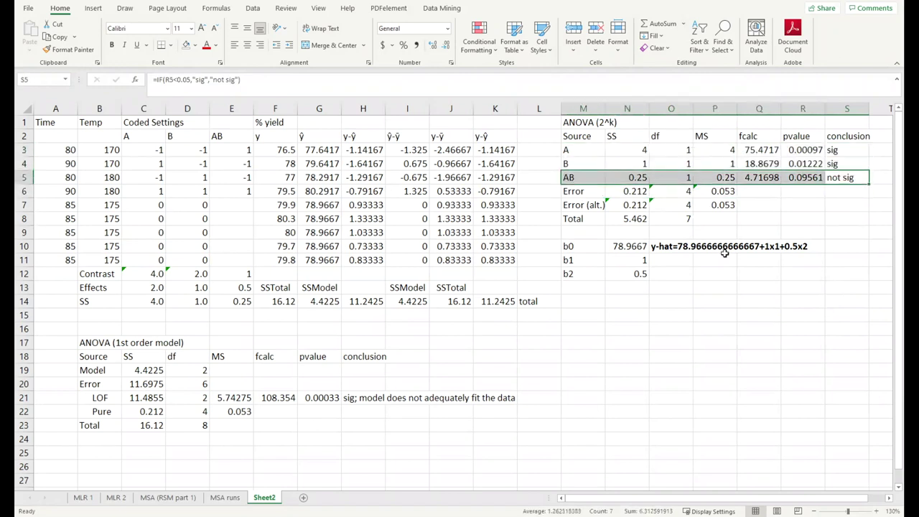
{"action": "left_click", "coordinate": [754, 318]}
{"action": "scroll", "coordinate": [783, 501], "scroll_direction": "right", "scroll_amount": 1}
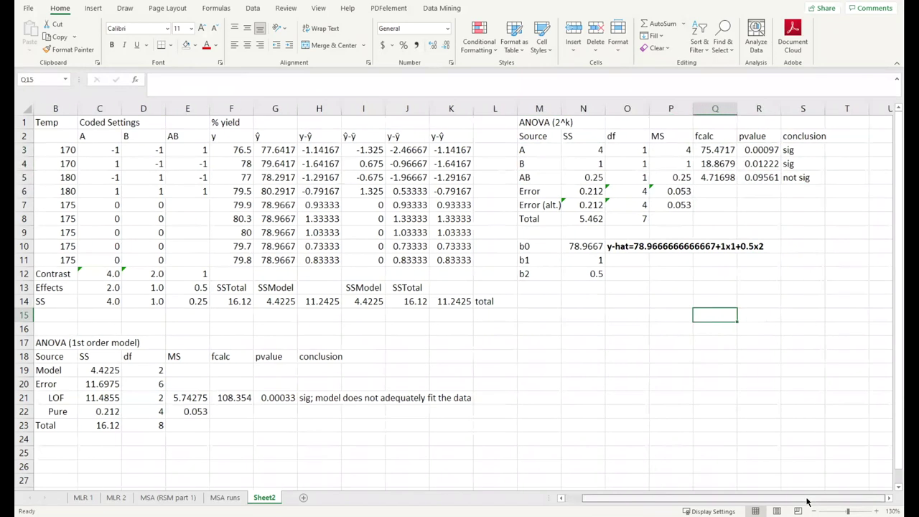
Examine the coefficients b0, b1 and b2 and how the y-hat equation in O10 combines them.
{"action": "left_click", "coordinate": [583, 232]}
{"action": "left_click", "coordinate": [615, 246]}
{"action": "left_click_drag", "start_coordinate": [535, 246], "coordinate": [598, 274]}
{"action": "mouse_move", "coordinate": [639, 248]}
{"action": "left_mouse_down"}
{"action": "mouse_move", "coordinate": [643, 282]}
{"action": "mouse_move", "coordinate": [627, 245]}
{"action": "left_mouse_up"}
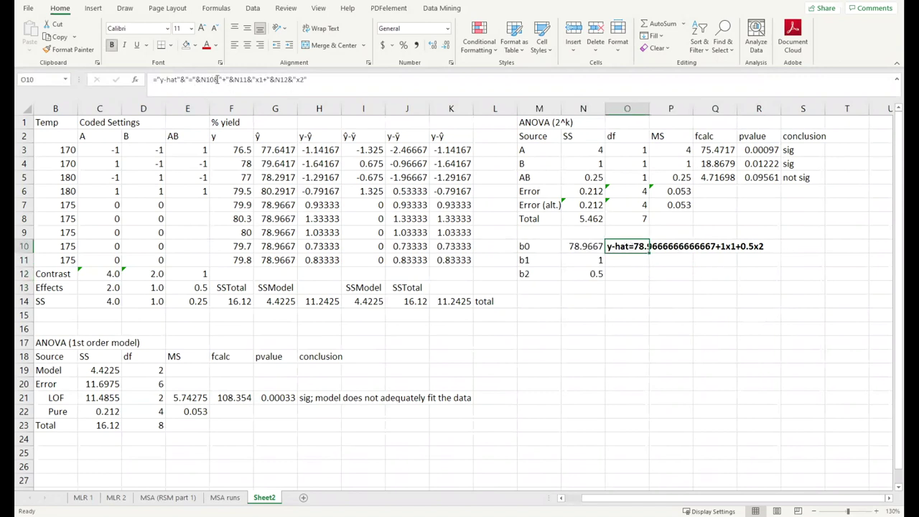
{"action": "left_click", "coordinate": [799, 150]}
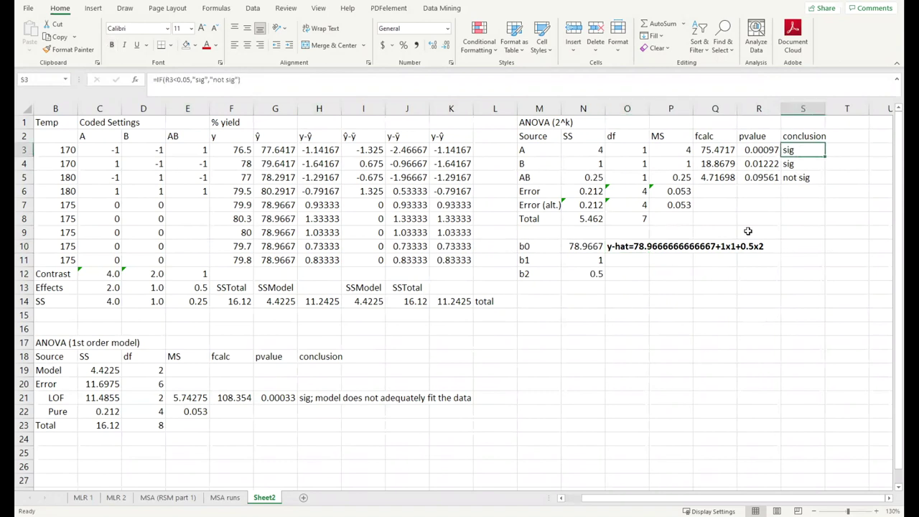
{"action": "left_click_drag", "start_coordinate": [583, 260], "coordinate": [583, 273]}
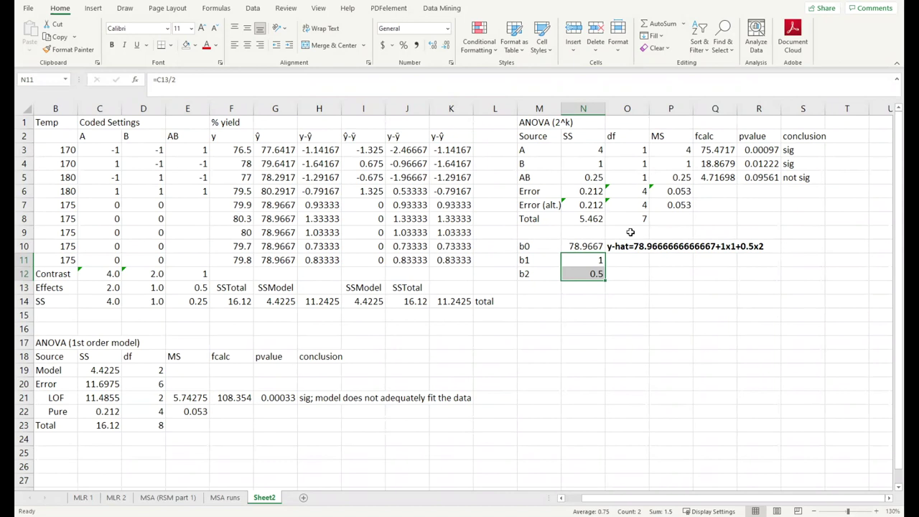
{"action": "left_click", "coordinate": [629, 246]}
{"action": "left_click", "coordinate": [797, 273]}
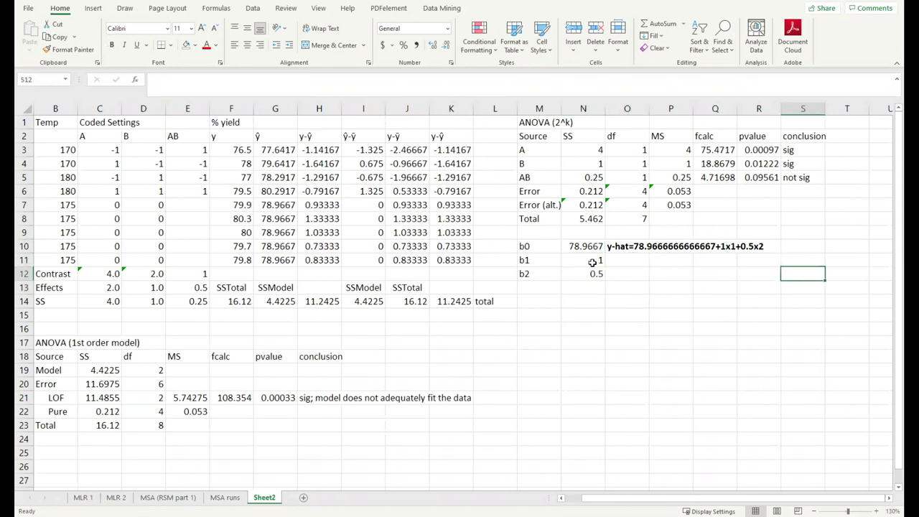
{"action": "left_click_drag", "start_coordinate": [593, 263], "coordinate": [597, 291]}
{"action": "left_click", "coordinate": [627, 247]}
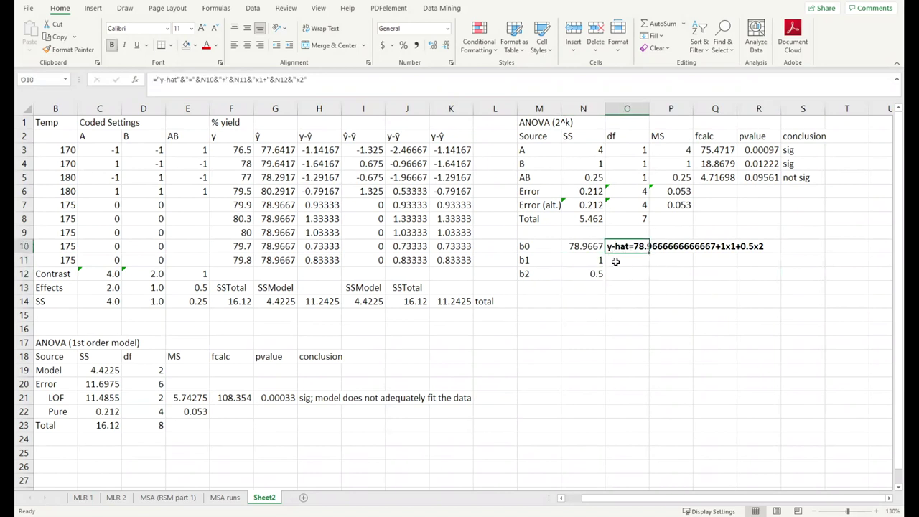
{"action": "left_click", "coordinate": [669, 275]}
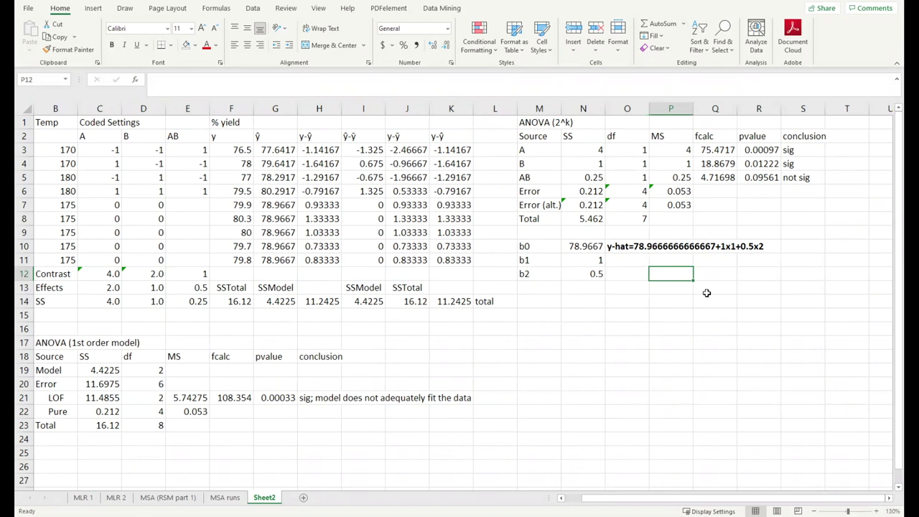
Review the formula behind the fitted y-hat equation in O10 and its b1 and b2 terms.
{"action": "left_click_drag", "start_coordinate": [702, 293], "coordinate": [686, 288]}
{"action": "left_click", "coordinate": [616, 245]}
{"action": "left_click", "coordinate": [650, 285]}
{"action": "left_click", "coordinate": [619, 247]}
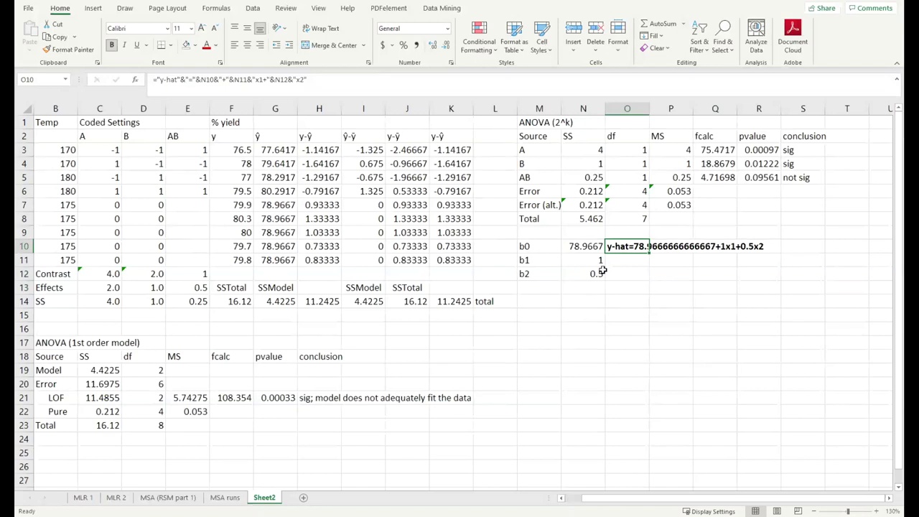
{"action": "left_click", "coordinate": [826, 316]}
{"action": "left_click", "coordinate": [557, 388]}
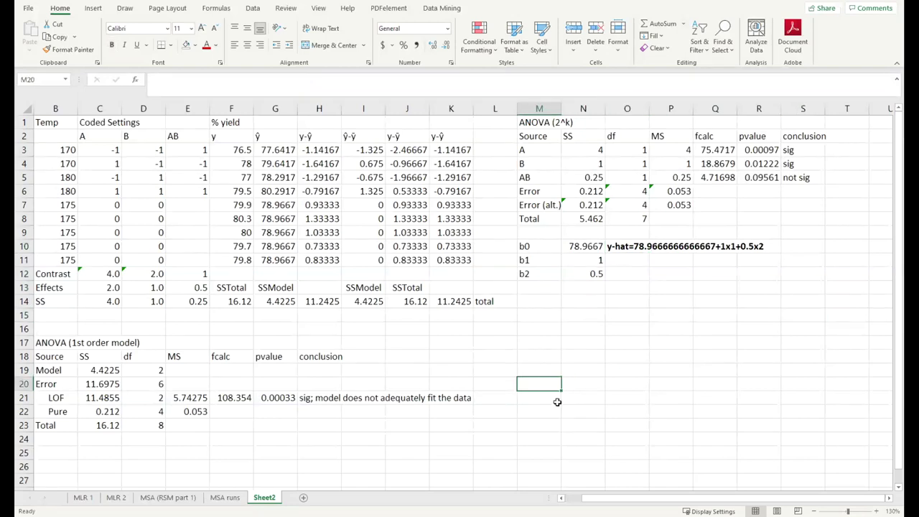
{"action": "left_click", "coordinate": [562, 497]}
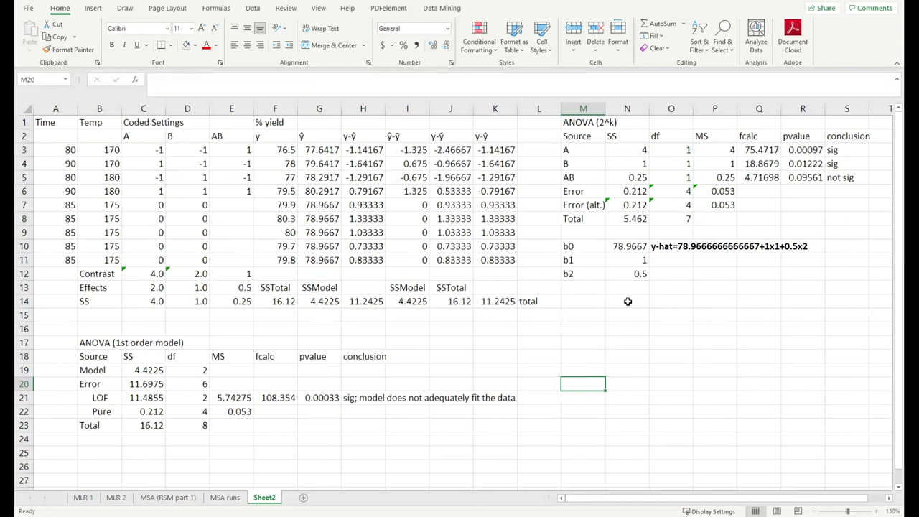
{"action": "left_click", "coordinate": [774, 305]}
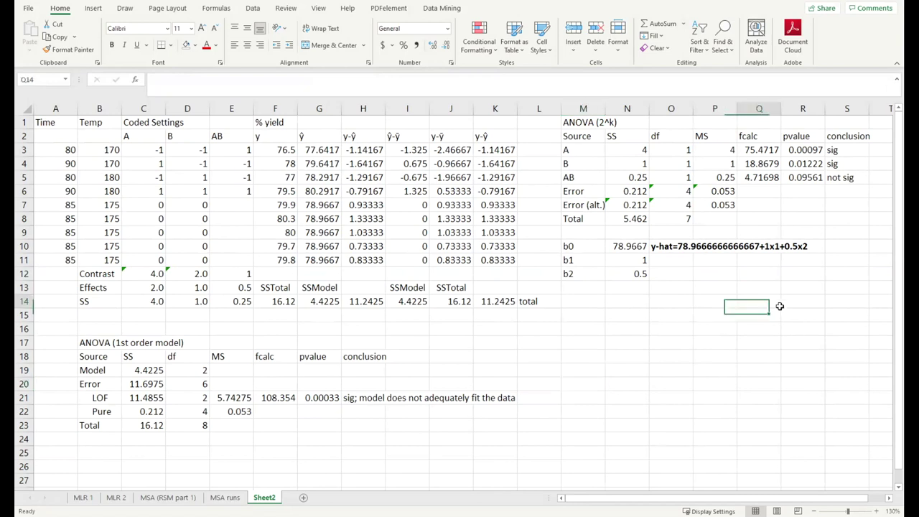
Compare the significance conclusions in S3:S5 with the terms included in the y-hat equation in O10.
{"action": "left_click", "coordinate": [678, 252]}
{"action": "left_click_drag", "start_coordinate": [839, 153], "coordinate": [837, 180]}
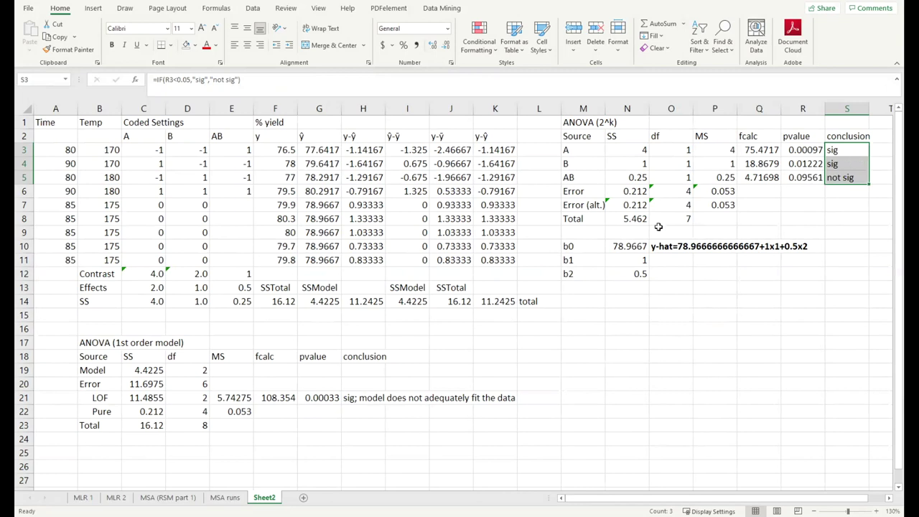
{"action": "left_click_drag", "start_coordinate": [618, 246], "coordinate": [806, 247]}
{"action": "left_click", "coordinate": [99, 344]}
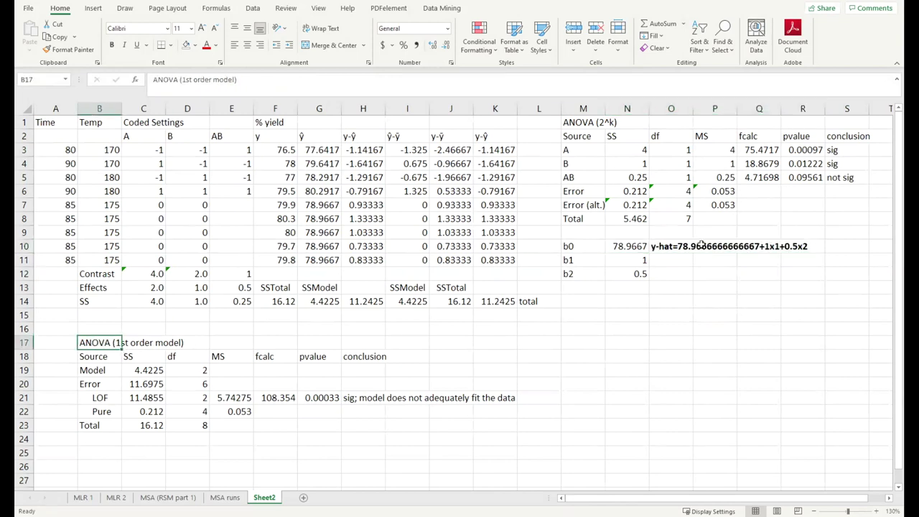
{"action": "left_click", "coordinate": [680, 248]}
{"action": "left_click", "coordinate": [703, 282]}
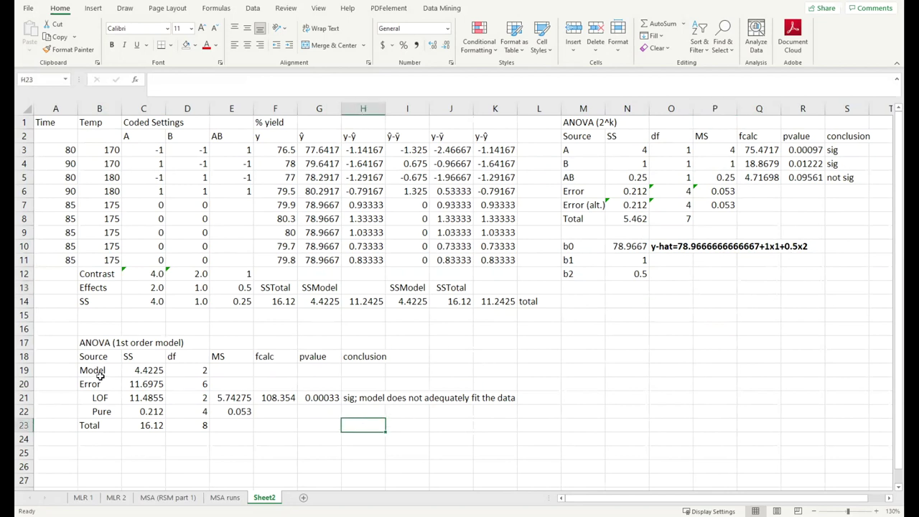
Examine the ANOVA (1st order model) table, particularly its Model row and its LOF row with the conclusion.
{"action": "left_click_drag", "start_coordinate": [108, 339], "coordinate": [502, 424]}
{"action": "left_click", "coordinate": [361, 436]}
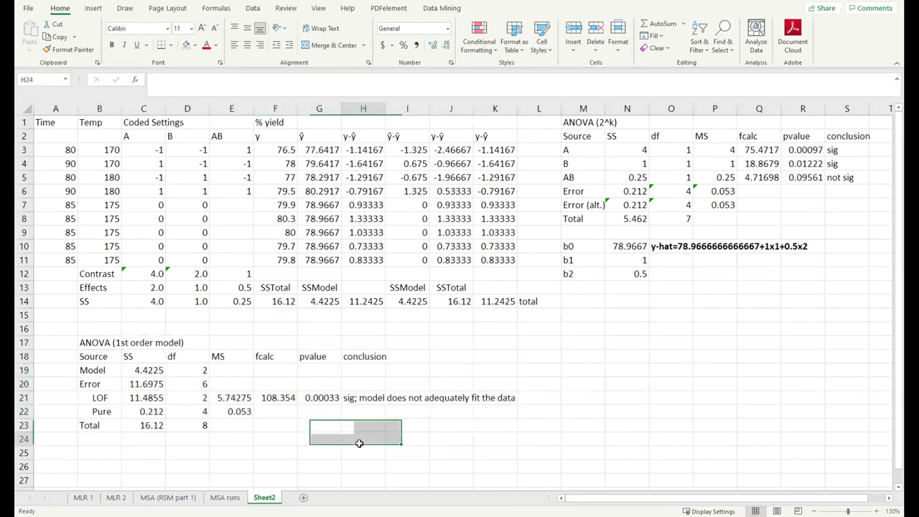
{"action": "left_click_drag", "start_coordinate": [94, 399], "coordinate": [408, 401]}
{"action": "left_click_drag", "start_coordinate": [117, 368], "coordinate": [381, 370]}
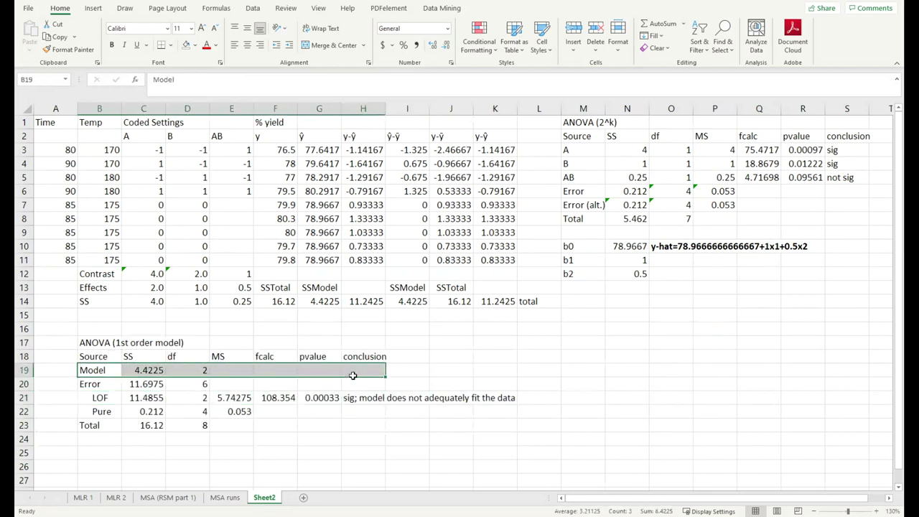
{"action": "left_click_drag", "start_coordinate": [100, 399], "coordinate": [451, 399]}
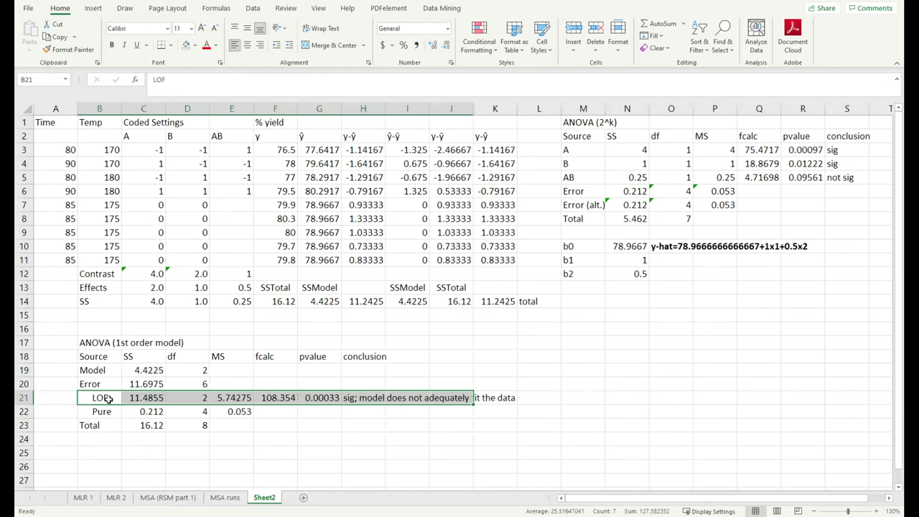
{"action": "left_click", "coordinate": [84, 403]}
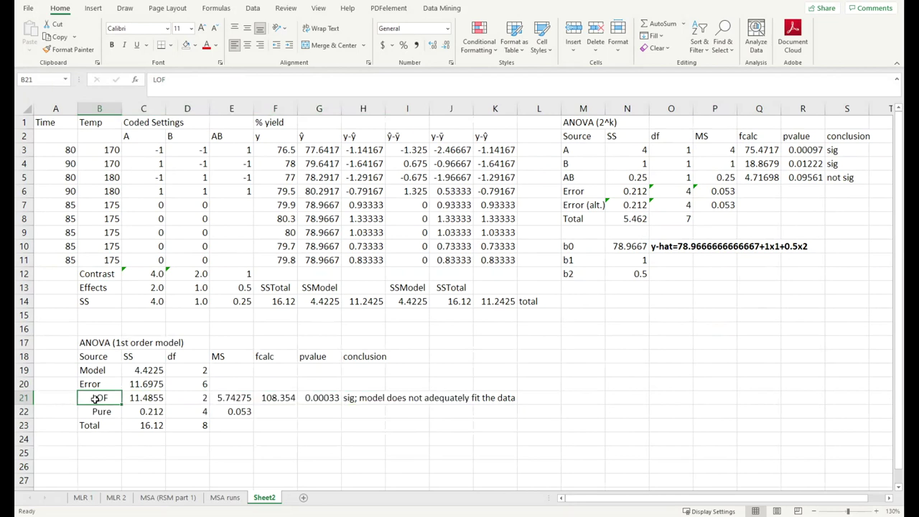
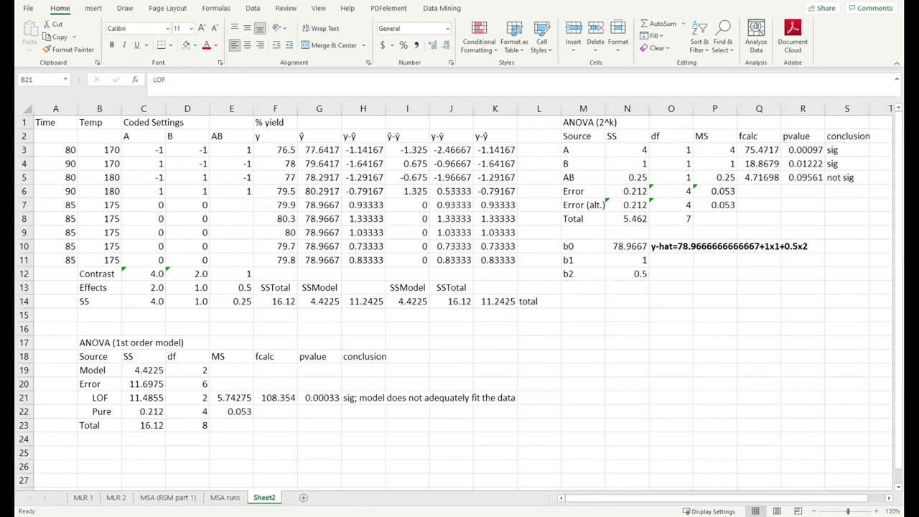
Enter "interactions+pure quadratic" in A21 beside the LOF row and widen column A to fit the text.
{"action": "left_click", "coordinate": [67, 400]}
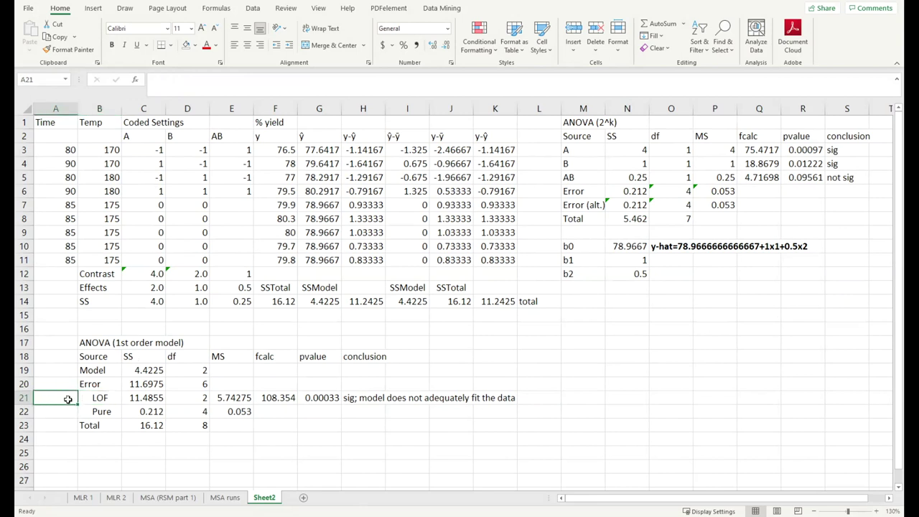
{"action": "type", "text": ">"}
{"action": "type", "text": "interactions"}
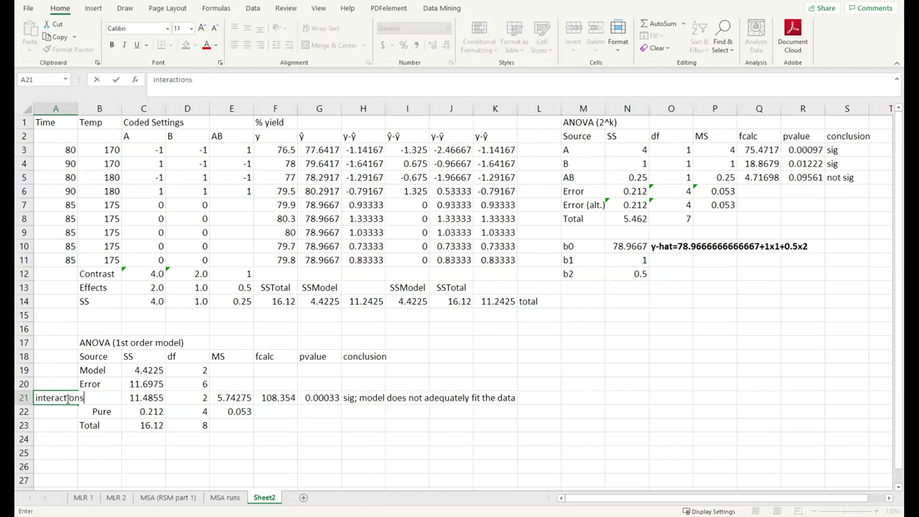
{"action": "type", "text": "+"}
{"action": "type", "text": "pure cuadratic"}
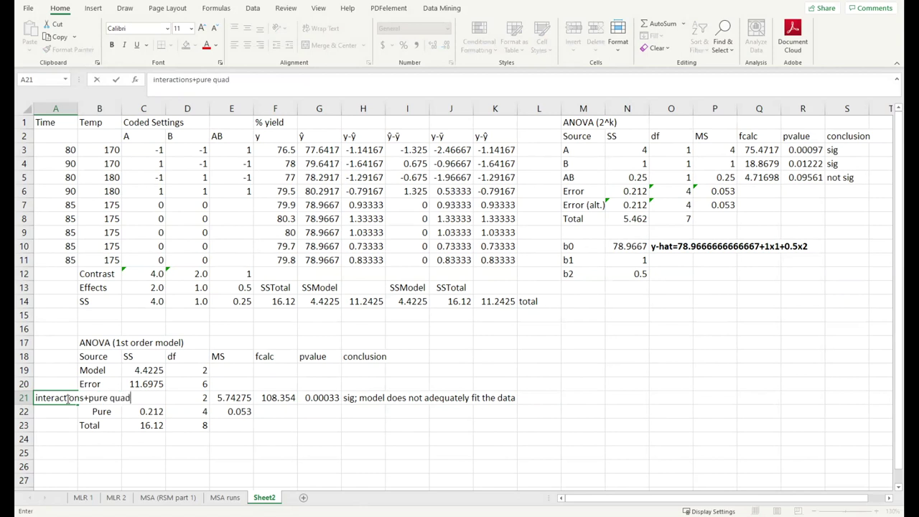
{"action": "key", "text": "Return"}
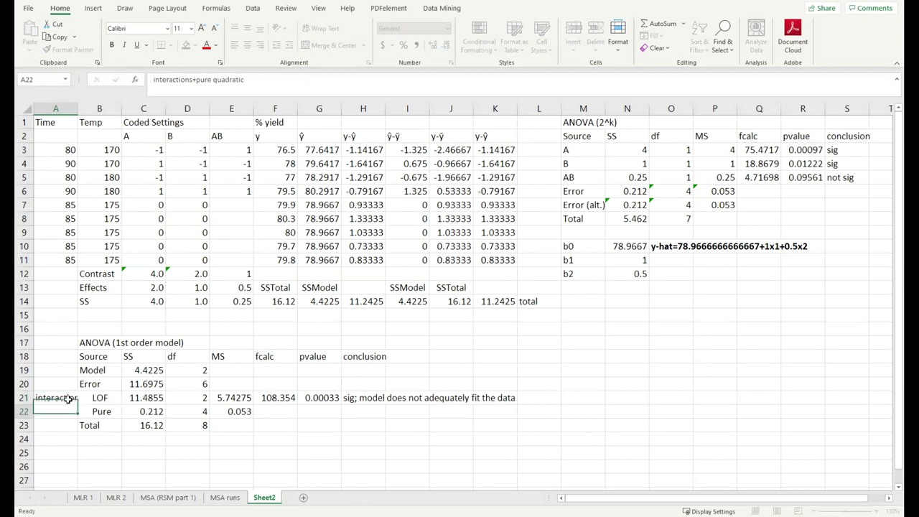
{"action": "double_click", "coordinate": [76, 107]}
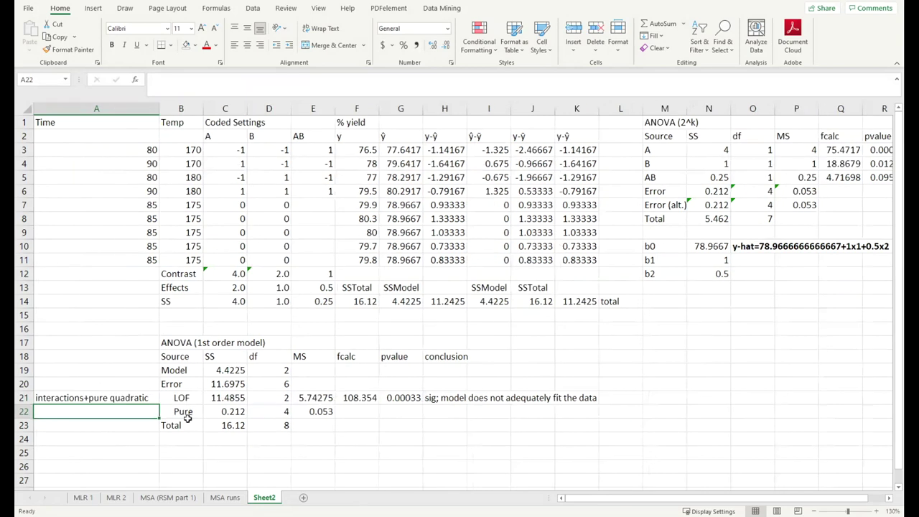
Append the arrow "->" to the label in A21 so that it points to LOF.
{"action": "double_click", "coordinate": [149, 399]}
{"action": "key", "text": "Tab"}
{"action": "key", "text": "Down"}
{"action": "key", "text": "Down"}
{"action": "key", "text": "Down"}
{"action": "key", "text": "Down"}
{"action": "key", "text": "Down"}
{"action": "key", "text": "Up"}
{"action": "key", "text": "Up"}
{"action": "key", "text": "Up"}
{"action": "key", "text": "Up"}
{"action": "key", "text": "Up"}
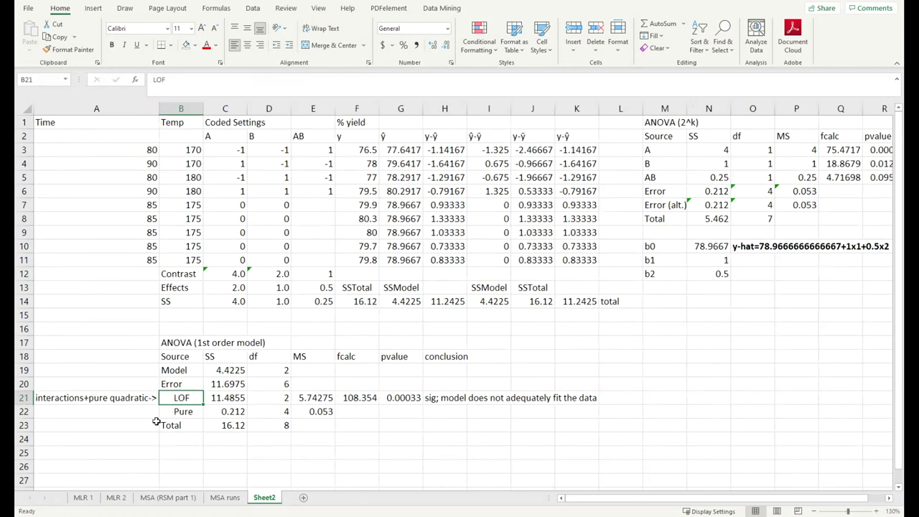
{"action": "left_click", "coordinate": [144, 400]}
{"action": "left_click", "coordinate": [183, 400]}
Insert "LOF detected," after "sig;" in the lack-of-fit conclusion in H21.
{"action": "double_click", "coordinate": [443, 399]}
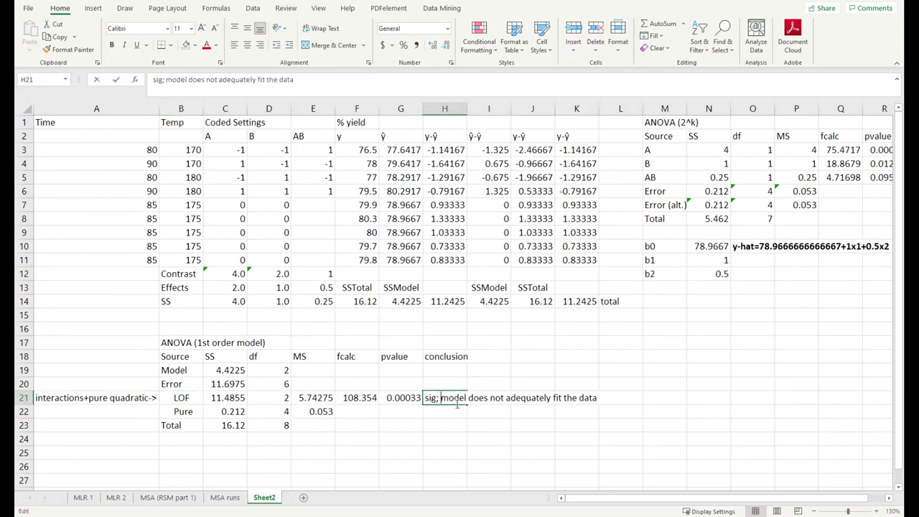
{"action": "type", "text": "LOF de"}
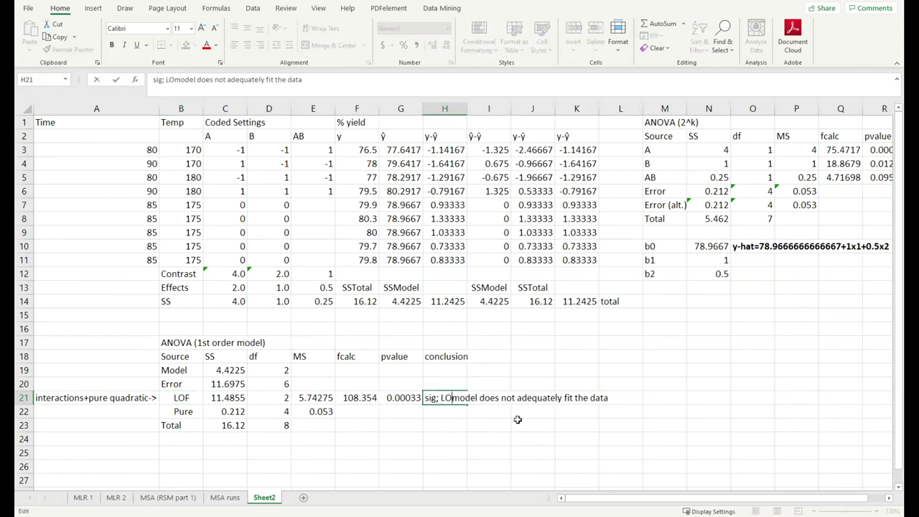
{"action": "type", "text": "tected"}
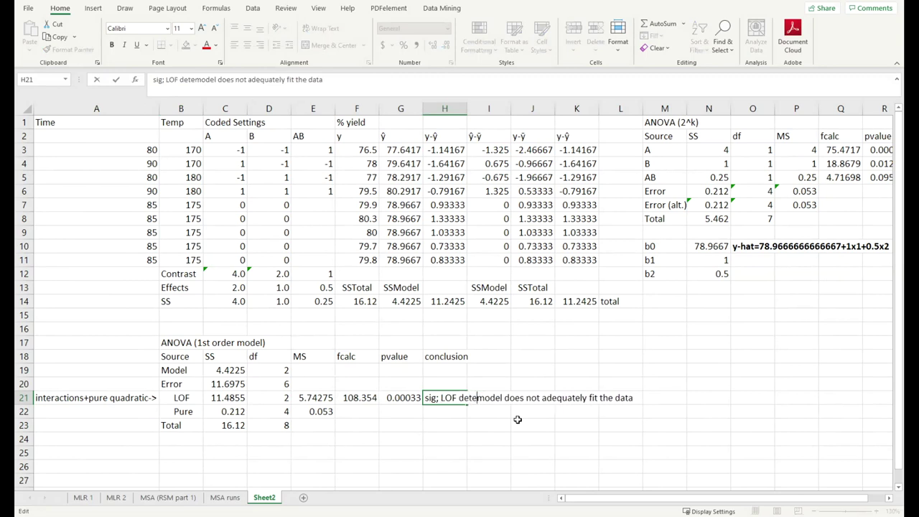
{"action": "type", "text": ","}
{"action": "left_click", "coordinate": [586, 453]}
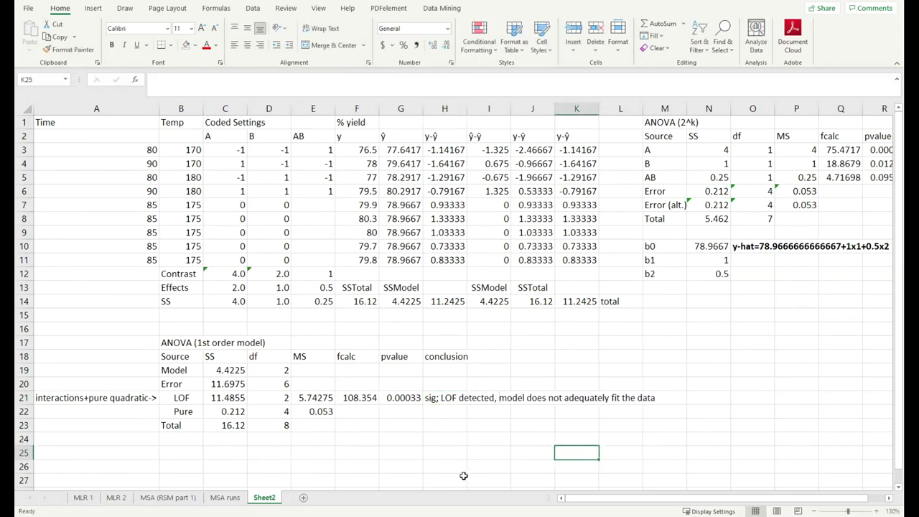
On the MSA (RSM part 1) sheet, insert "LOF not detected," after "not sig;" in the H21 conclusion.
{"action": "left_click", "coordinate": [168, 498]}
{"action": "left_click", "coordinate": [282, 406]}
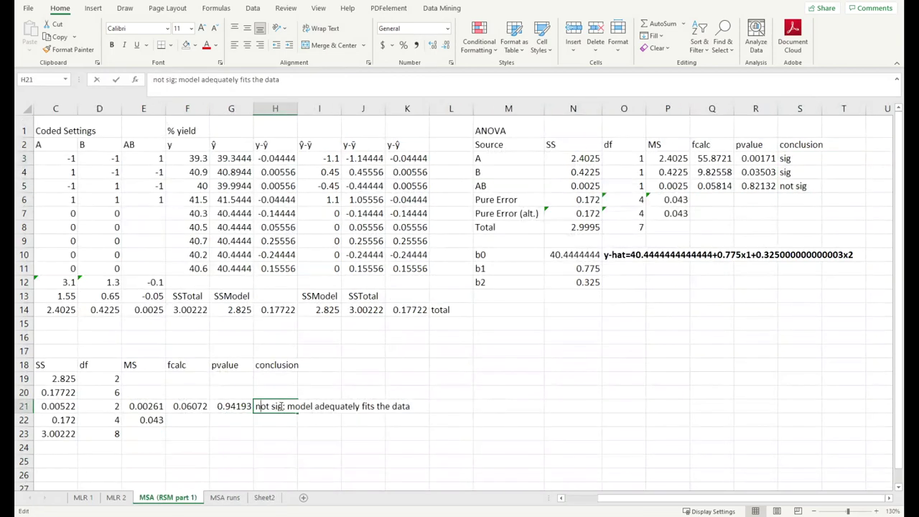
{"action": "double_click", "coordinate": [287, 407]}
{"action": "type", "text": "LO F not detected,"}
{"action": "key", "text": "Return"}
{"action": "left_click", "coordinate": [463, 451]}
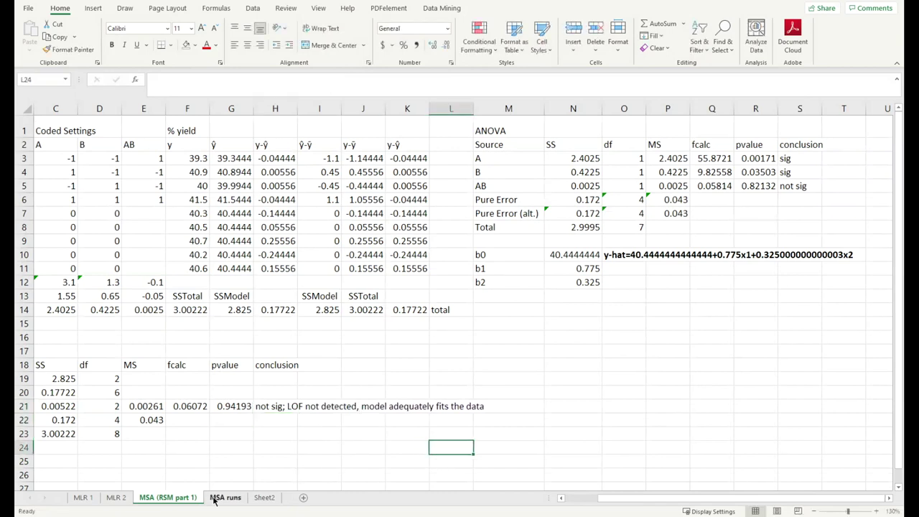
{"action": "left_click", "coordinate": [270, 406]}
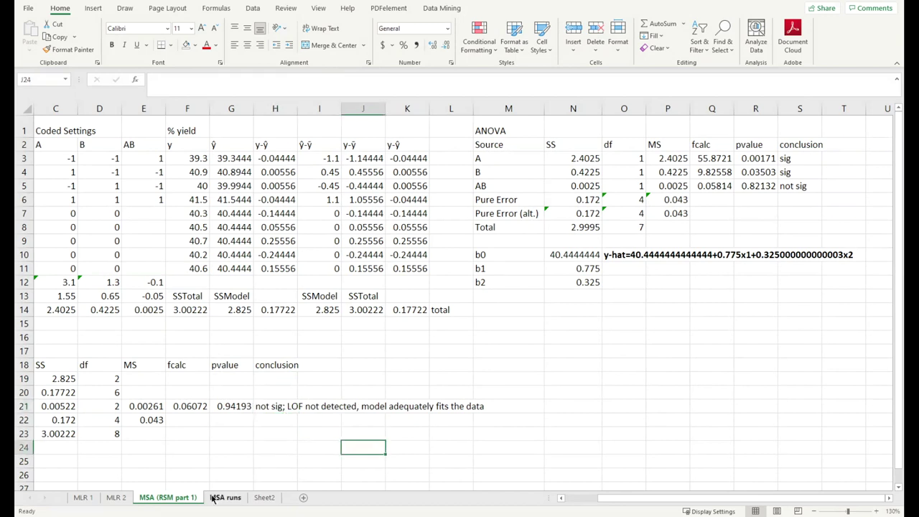
Review the lack-of-fit conclusion and y-hat equation on Sheet2, and the coded and natural run settings on the MSA runs sheet.
{"action": "left_click", "coordinate": [263, 499]}
{"action": "left_click", "coordinate": [445, 438]}
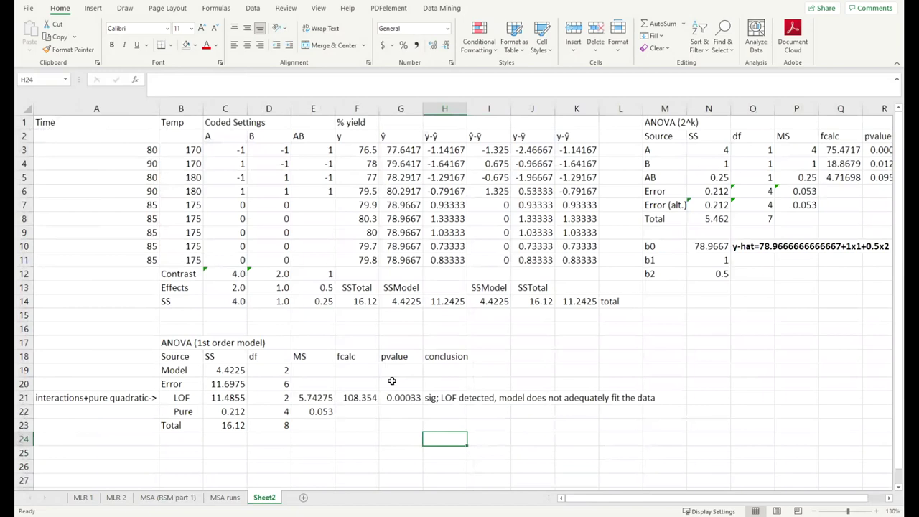
{"action": "left_click", "coordinate": [457, 403]}
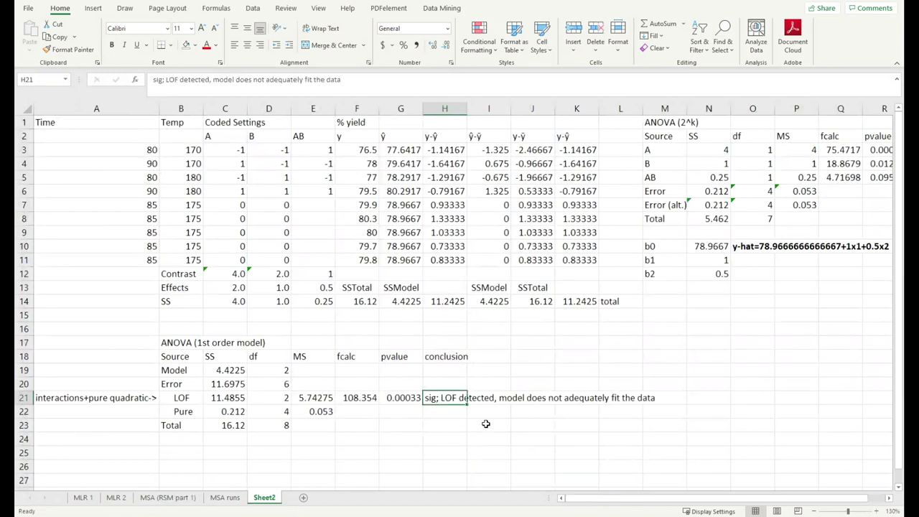
{"action": "left_click", "coordinate": [489, 424]}
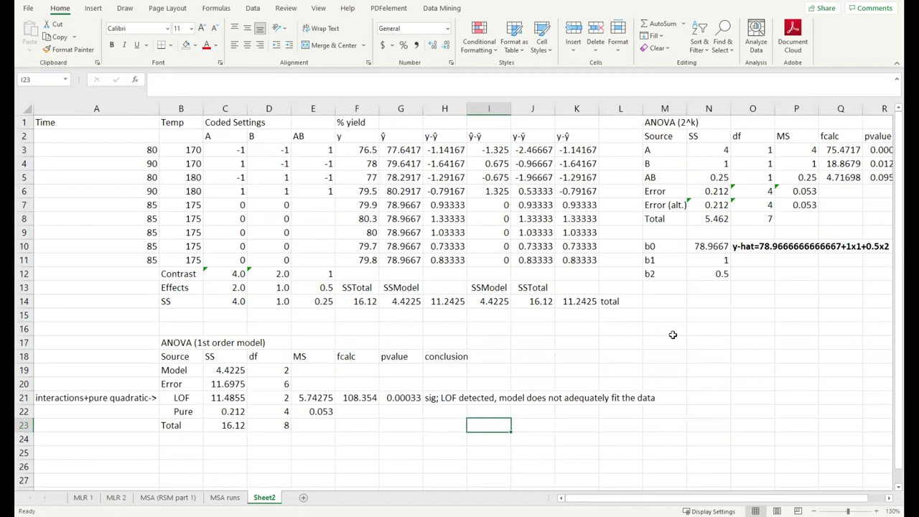
{"action": "left_click", "coordinate": [751, 250]}
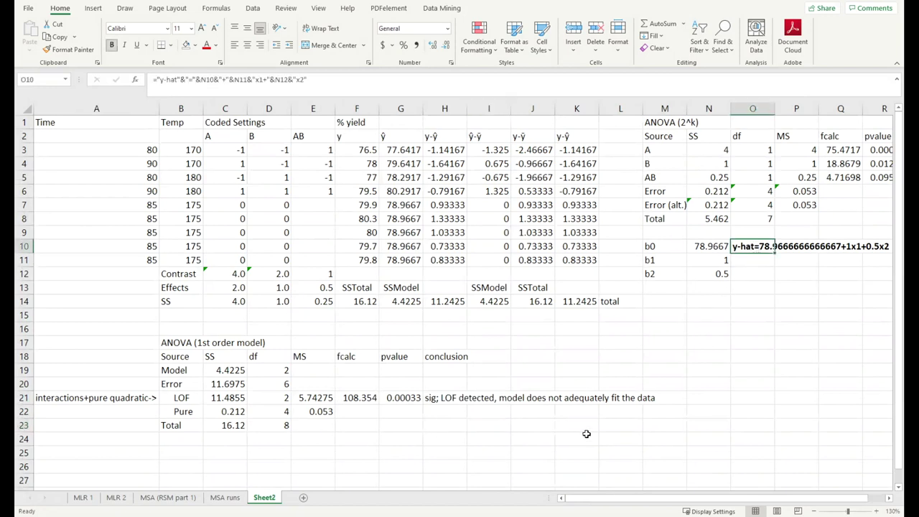
{"action": "left_click", "coordinate": [225, 499]}
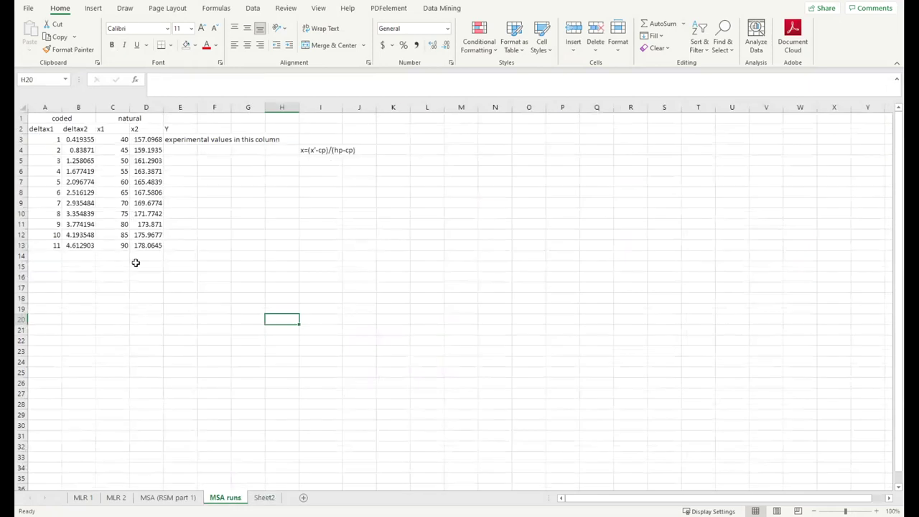
{"action": "left_click_drag", "start_coordinate": [50, 126], "coordinate": [257, 304]}
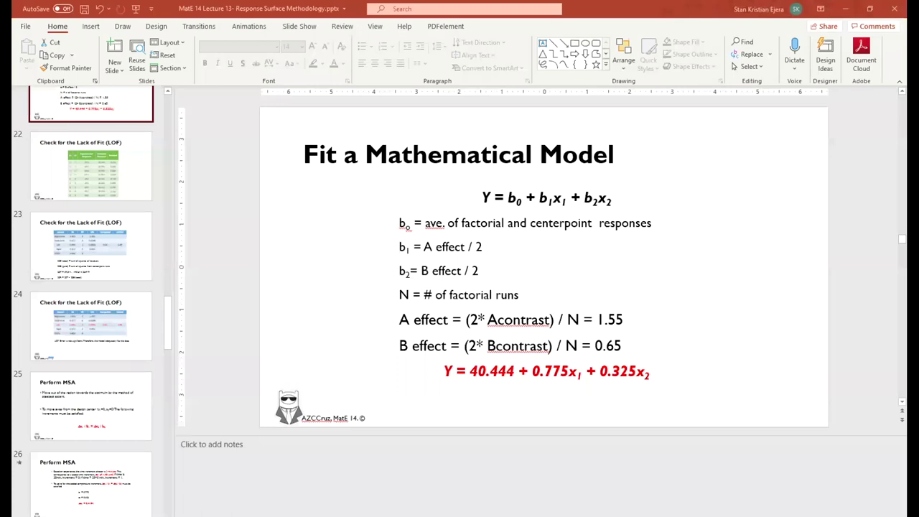
Switch to the PowerPoint lecture deck, find slide 30 "Fit a New Model" with the goodness-of-fit results, and present it full screen.
{"action": "scroll", "coordinate": [91, 301], "scroll_direction": "down", "scroll_amount": 6}
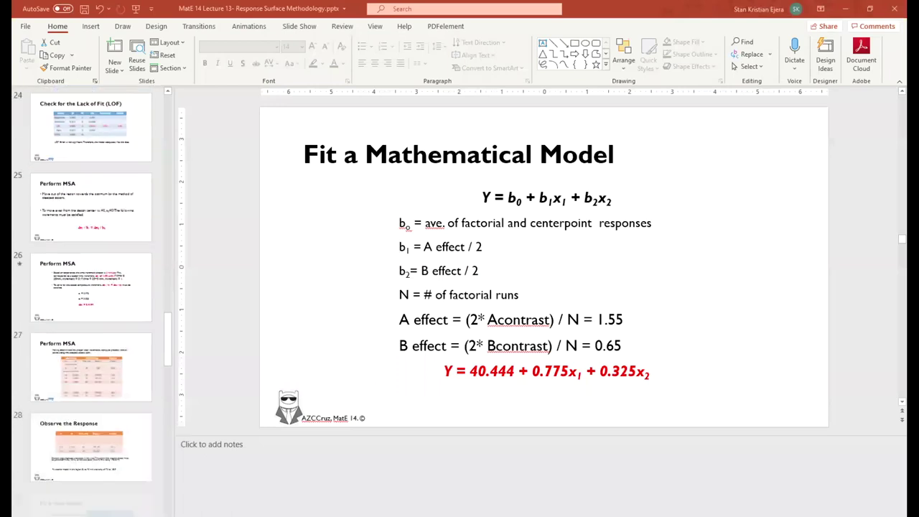
{"action": "left_click", "coordinate": [92, 327]}
{"action": "scroll", "coordinate": [96, 436], "scroll_direction": "down", "scroll_amount": 2}
{"action": "left_click", "coordinate": [95, 431]}
{"action": "left_click", "coordinate": [96, 316]}
{"action": "left_click", "coordinate": [96, 255]}
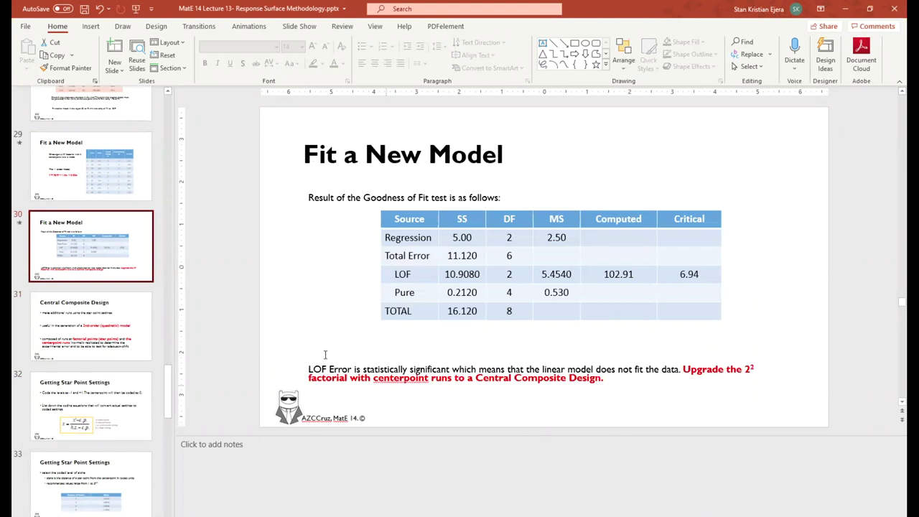
{"action": "left_click", "coordinate": [90, 230]}
{"action": "left_click", "coordinate": [79, 263]}
{"action": "key", "text": "shift+F5"}
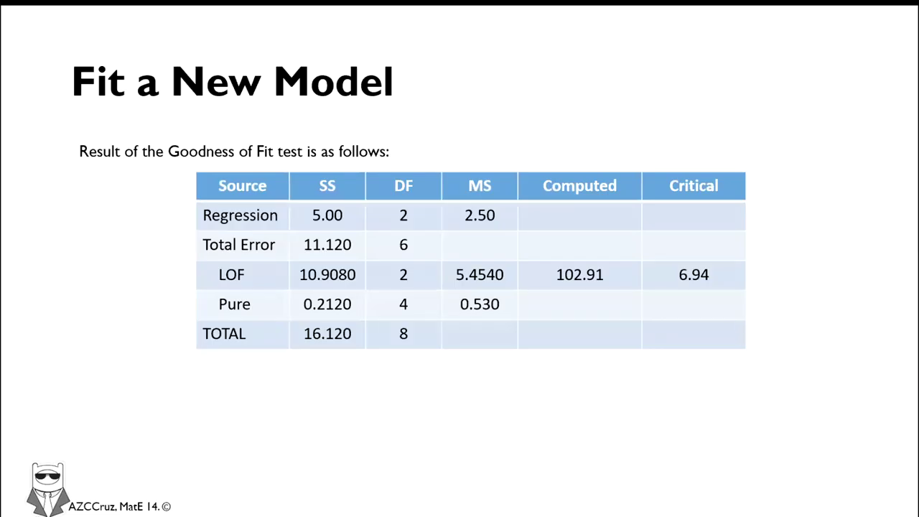
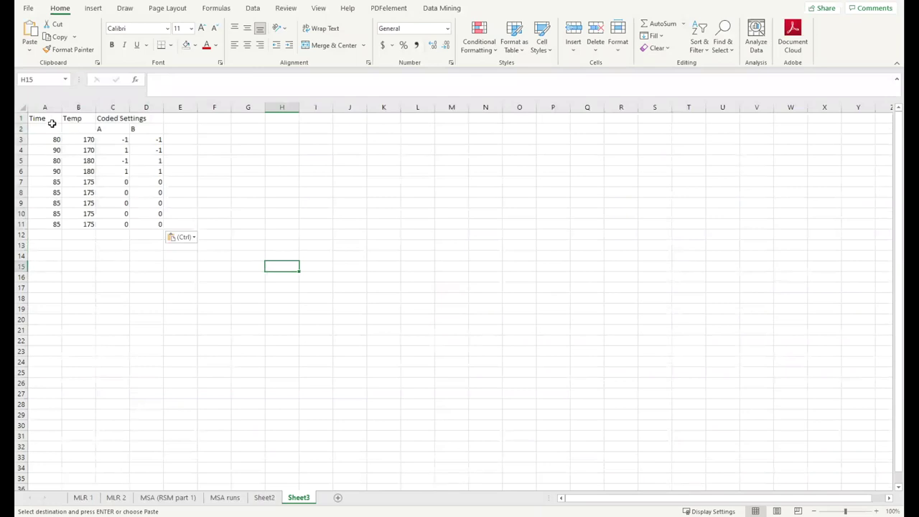
{"action": "left_click", "coordinate": [199, 223]}
{"action": "left_click", "coordinate": [91, 247]}
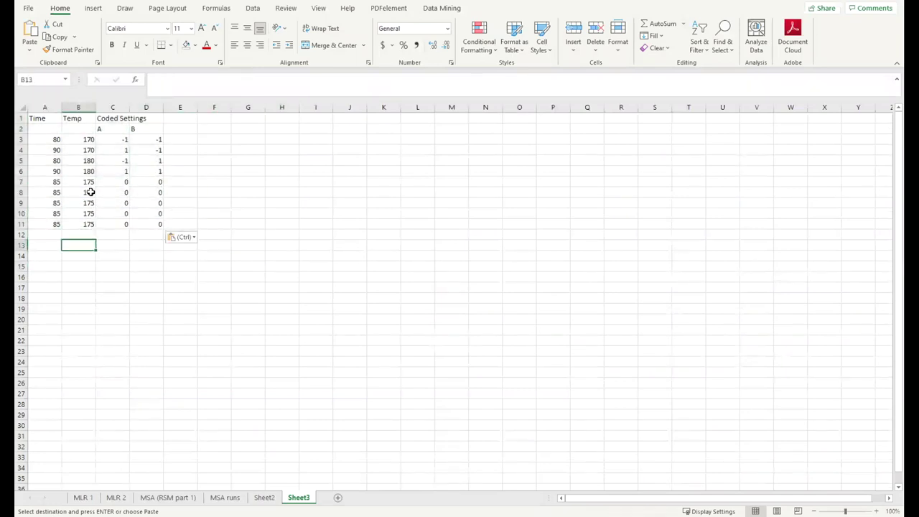
{"action": "left_click", "coordinate": [66, 264]}
{"action": "left_click", "coordinate": [49, 235]}
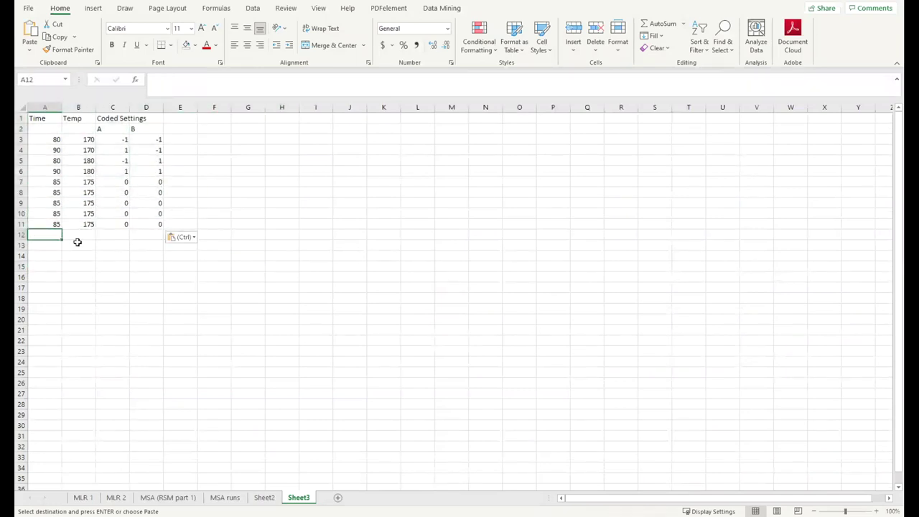
Enter 0 in C12 and C13 below the coded A settings on Sheet3.
{"action": "left_click", "coordinate": [122, 232]}
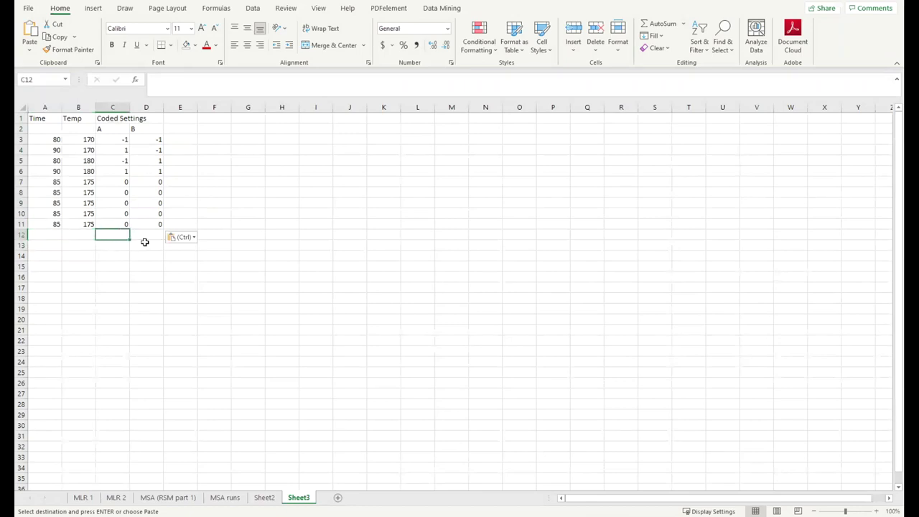
{"action": "type", "text": "-"}
{"action": "type", "text": "0"}
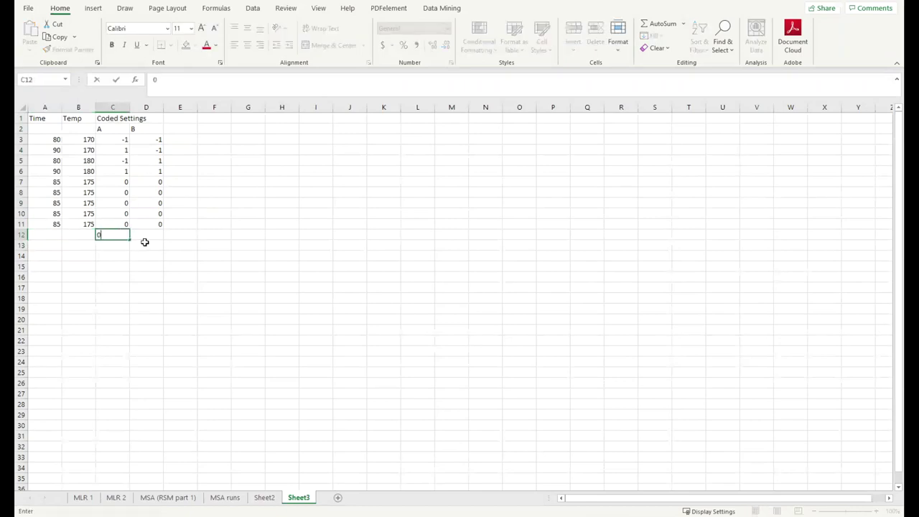
{"action": "key", "text": "Return"}
{"action": "type", "text": "0"}
{"action": "key", "text": "Return"}
{"action": "left_click", "coordinate": [145, 243]}
{"action": "key", "text": "Up"}
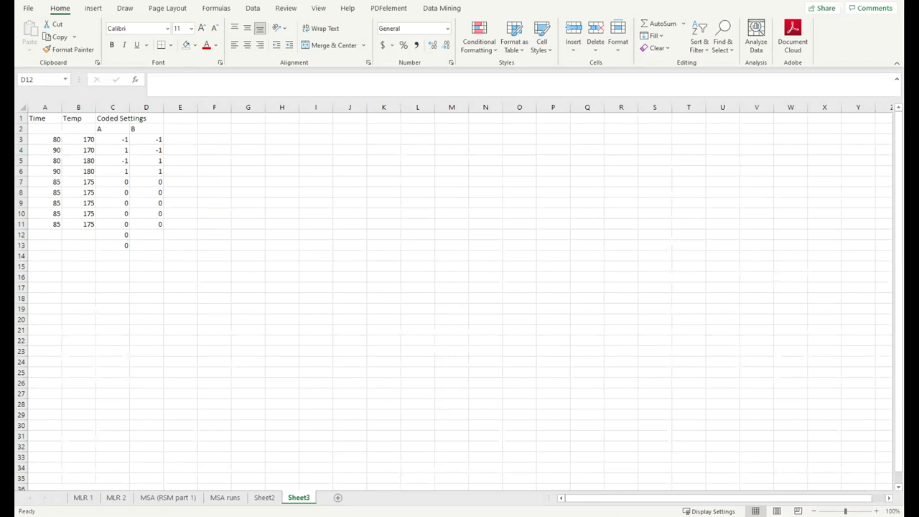
Paste the picture of the design table with coded settings and % Yield, and position it beside the run data.
{"action": "left_click", "coordinate": [124, 234]}
{"action": "left_click", "coordinate": [348, 244]}
{"action": "key", "text": "ctrl+v"}
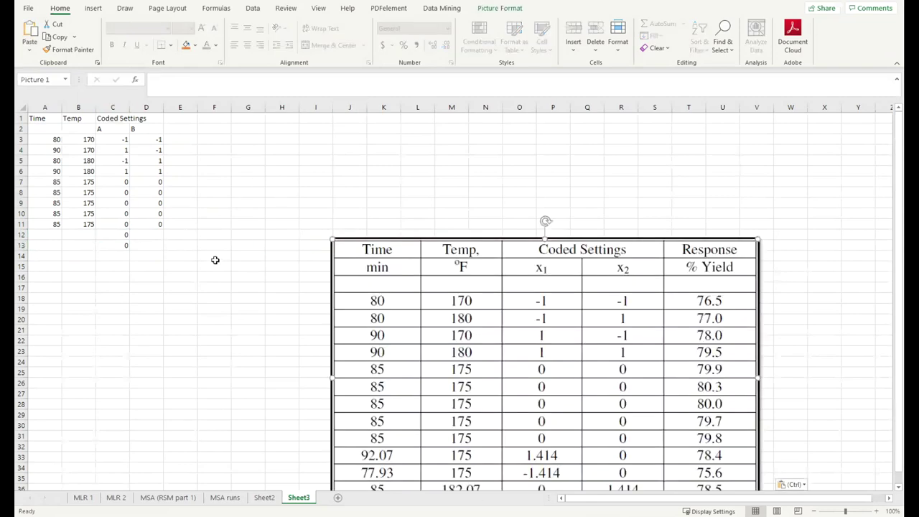
{"action": "left_click_drag", "start_coordinate": [462, 317], "coordinate": [453, 308]}
{"action": "left_click_drag", "start_coordinate": [323, 230], "coordinate": [327, 171]}
{"action": "scroll", "coordinate": [286, 209], "scroll_direction": "up", "scroll_amount": 5, "text": "ctrl"}
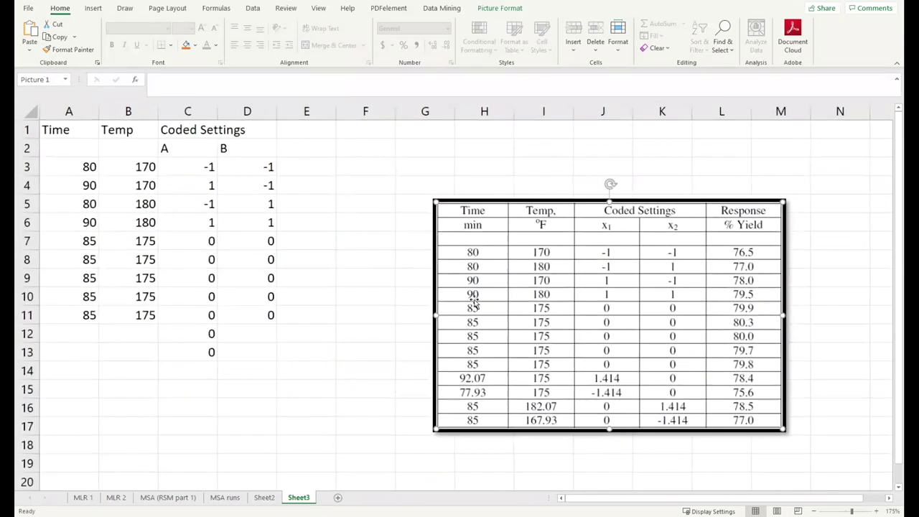
Enter the additional coded A settings 1.414, -1.414, 0 and 0 in C12:C15.
{"action": "left_click", "coordinate": [186, 332]}
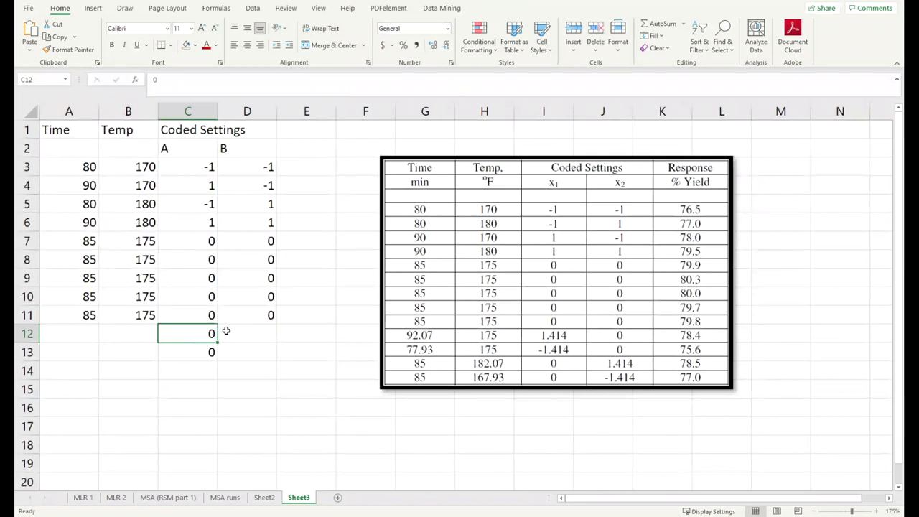
{"action": "type", "text": "1.414"}
{"action": "key", "text": "Return"}
{"action": "type", "text": "-"}
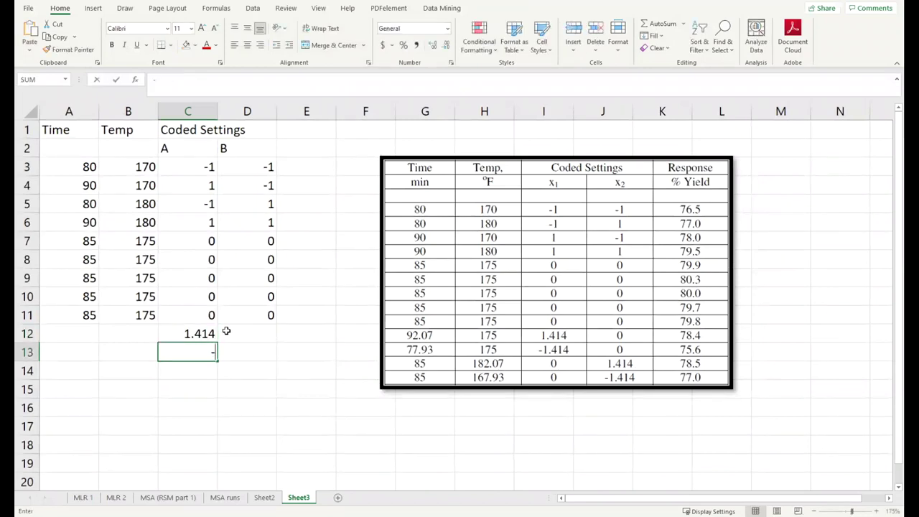
{"action": "type", "text": "1.414"}
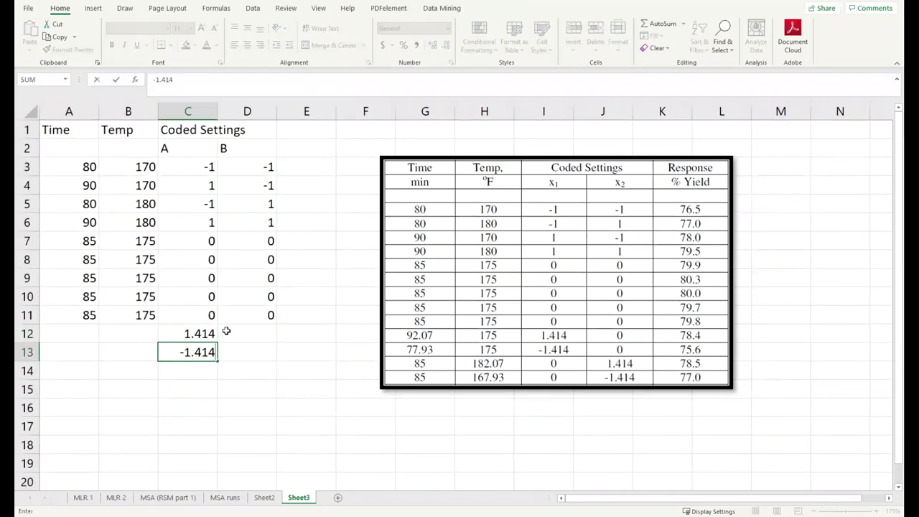
{"action": "key", "text": "Return"}
{"action": "type", "text": "0"}
{"action": "key", "text": "Return"}
{"action": "type", "text": "0"}
{"action": "key", "text": "Return"}
Enter the additional coded B settings 0, 0, 1.414 and -1.414 in D12:D15.
{"action": "key", "text": "Right"}
{"action": "key", "text": "Up"}
{"action": "key", "text": "Up"}
{"action": "key", "text": "Up"}
{"action": "key", "text": "Up"}
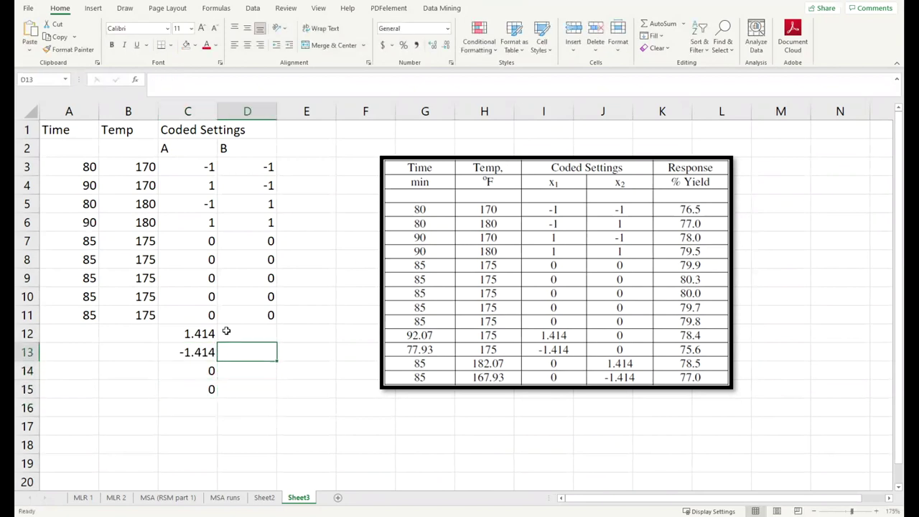
{"action": "type", "text": "0"}
{"action": "key", "text": "Return"}
{"action": "type", "text": "0"}
{"action": "key", "text": "Return"}
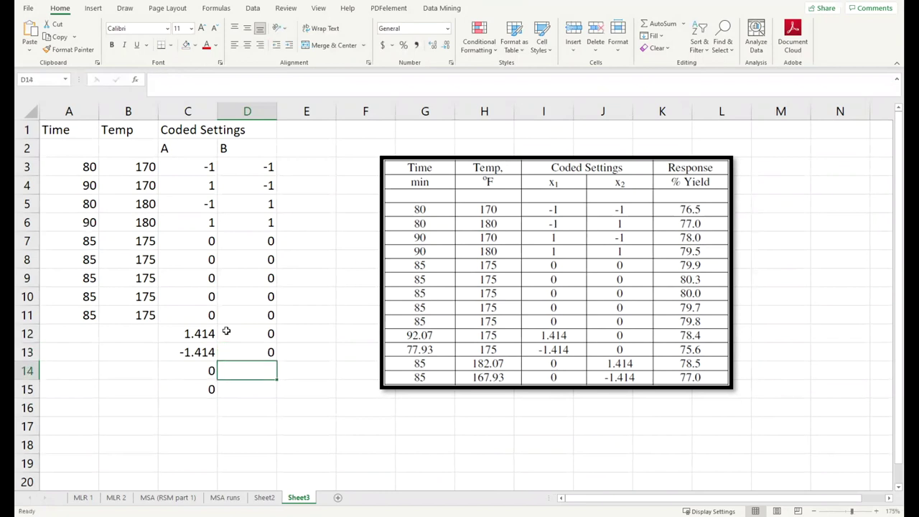
{"action": "type", "text": "1.414"}
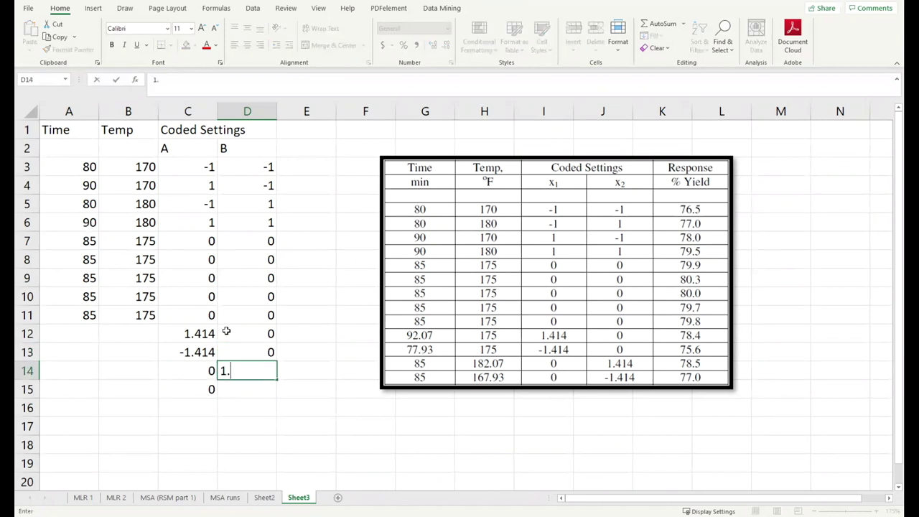
{"action": "key", "text": "Return"}
{"action": "type", "text": "-1.414"}
{"action": "key", "text": "Return"}
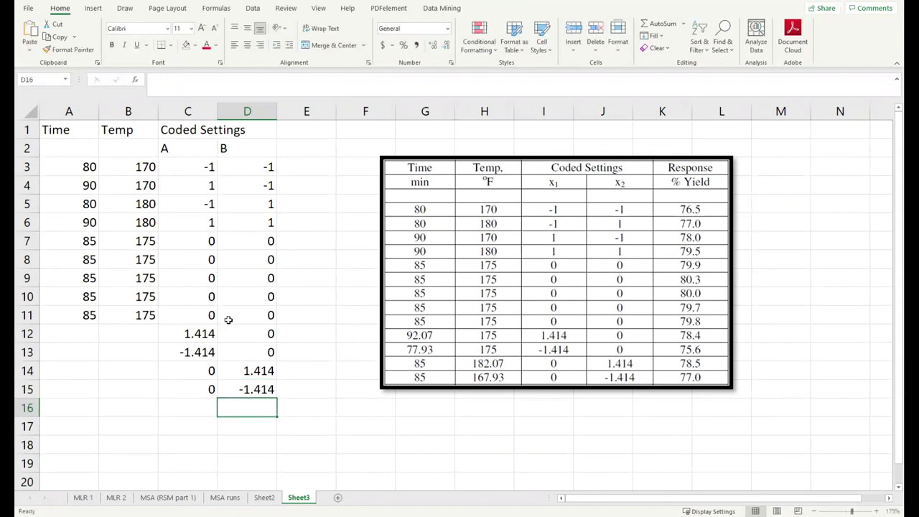
Replace the rounded axial values in column A of the coded settings with =SQRT(2) in C12 and =-SQRT(2) in C13.
{"action": "double_click", "coordinate": [183, 333]}
{"action": "double_click", "coordinate": [184, 332]}
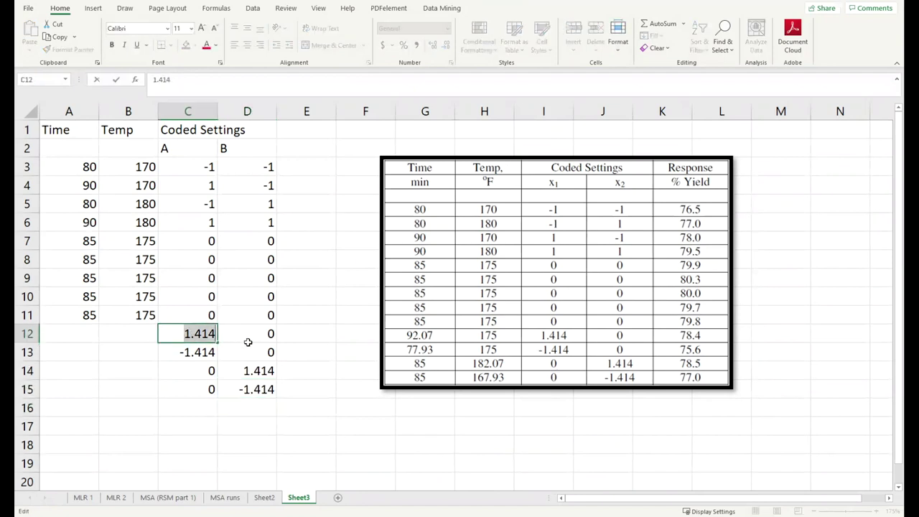
{"action": "left_click", "coordinate": [297, 361]}
{"action": "left_click", "coordinate": [284, 333]}
{"action": "left_click", "coordinate": [208, 337]}
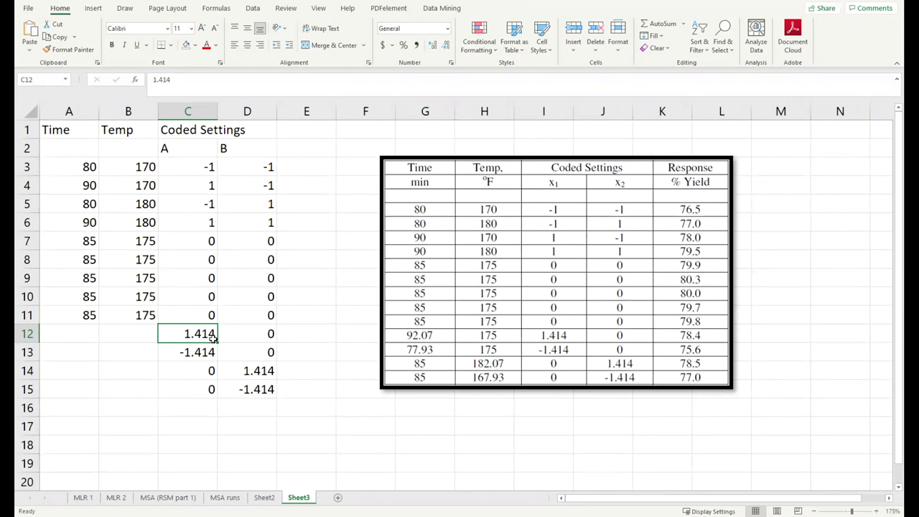
{"action": "type", "text": "=sqrt"}
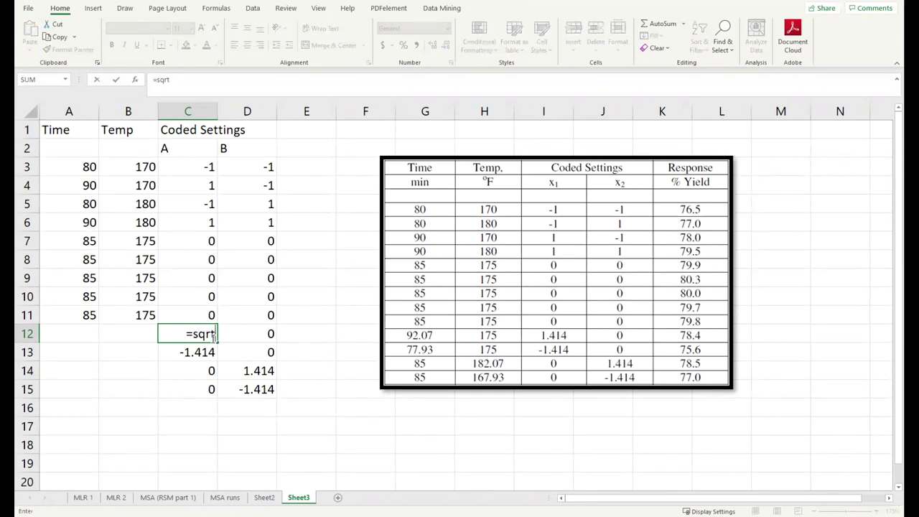
{"action": "type", "text": "(2)"}
{"action": "key", "text": "Return"}
{"action": "key", "text": "Up"}
{"action": "left_click", "coordinate": [214, 359]}
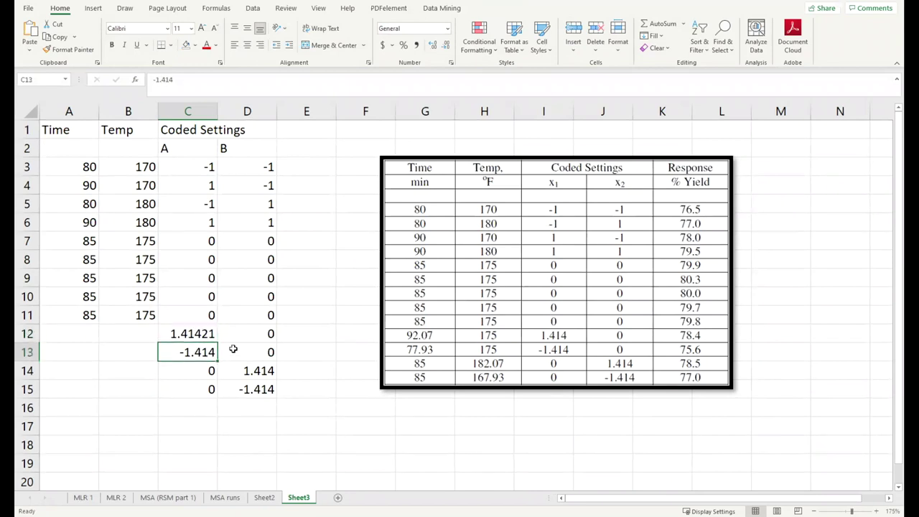
{"action": "type", "text": "=-"}
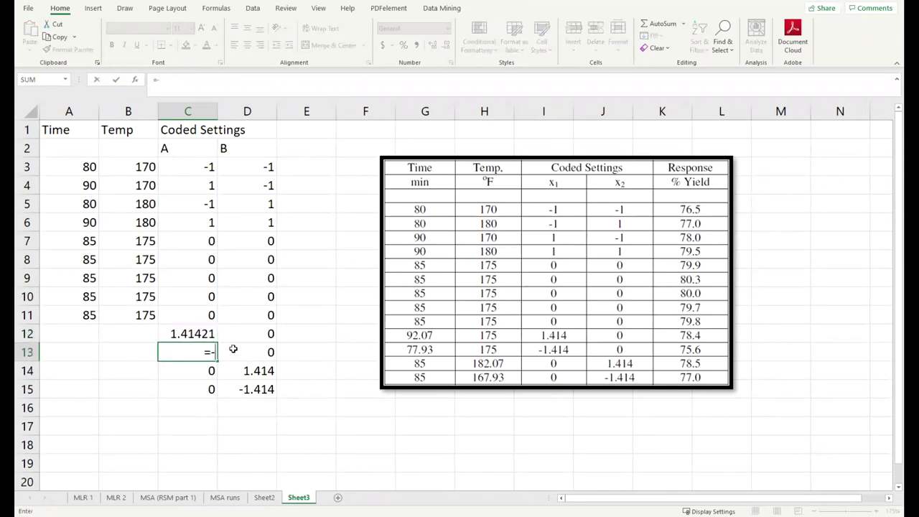
{"action": "type", "text": "sqrt(2)"}
{"action": "key", "text": "Return"}
Copy the square-root formulas from C12:C13 into the coded B axial cells D14:D15.
{"action": "left_click_drag", "start_coordinate": [193, 338], "coordinate": [192, 352]}
{"action": "key", "text": "ctrl+c"}
{"action": "left_click", "coordinate": [255, 370]}
{"action": "key", "text": "ctrl+v"}
{"action": "left_click", "coordinate": [306, 369]}
{"action": "key", "text": "Escape"}
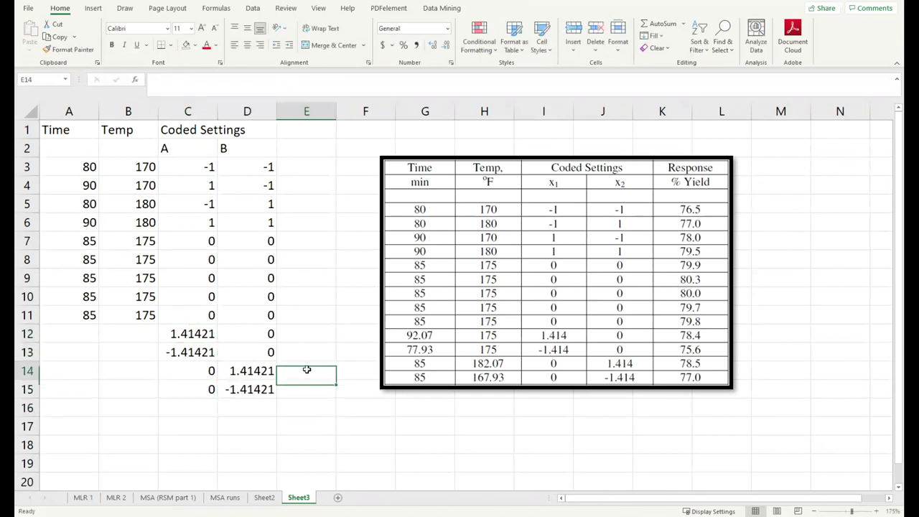
Convert the first axial run's coded A setting to natural time in A12 with the formula =C12*(90-85)+85.
{"action": "left_click", "coordinate": [194, 333]}
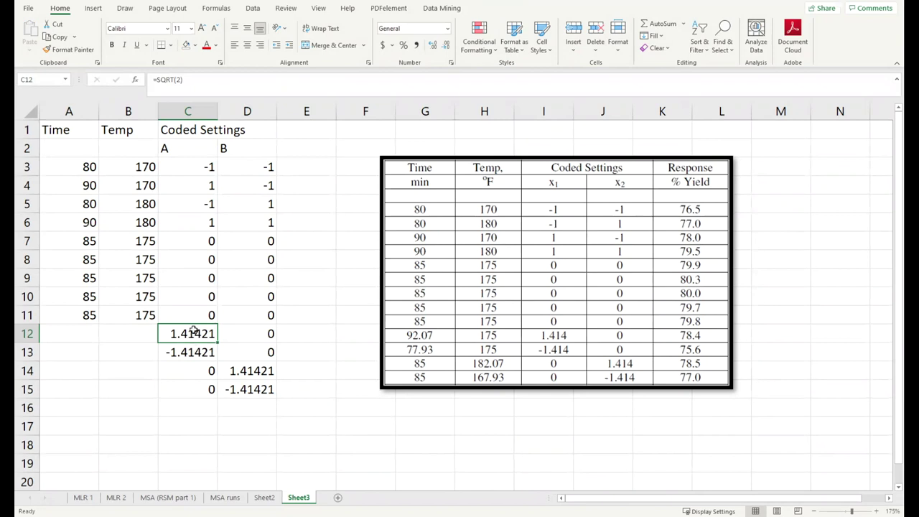
{"action": "left_click", "coordinate": [88, 334]}
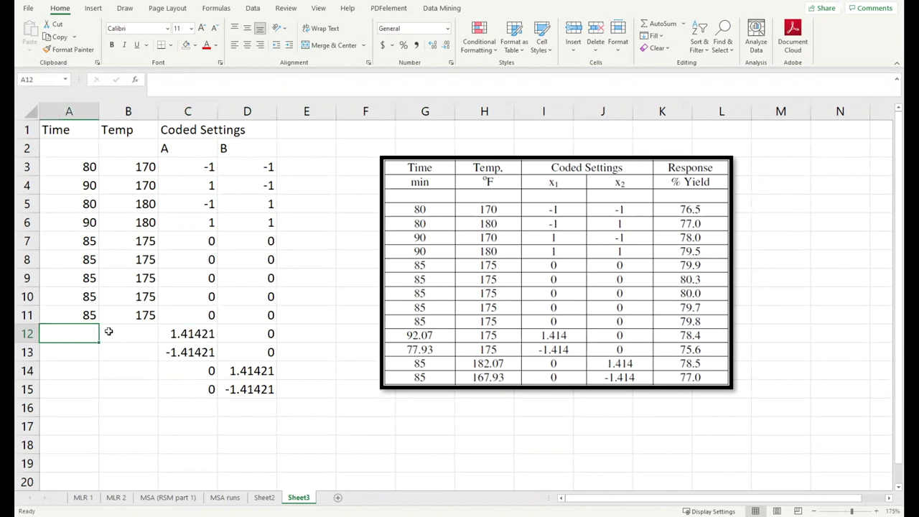
{"action": "type", "text": "-"}
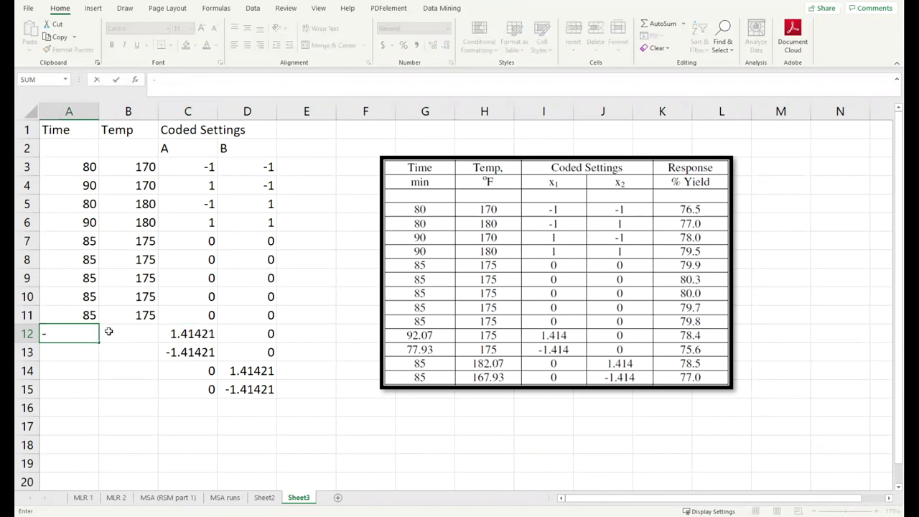
{"action": "key", "text": "BackSpace"}
{"action": "type", "text": "="}
{"action": "key", "text": "Right"}
{"action": "key", "text": "Right"}
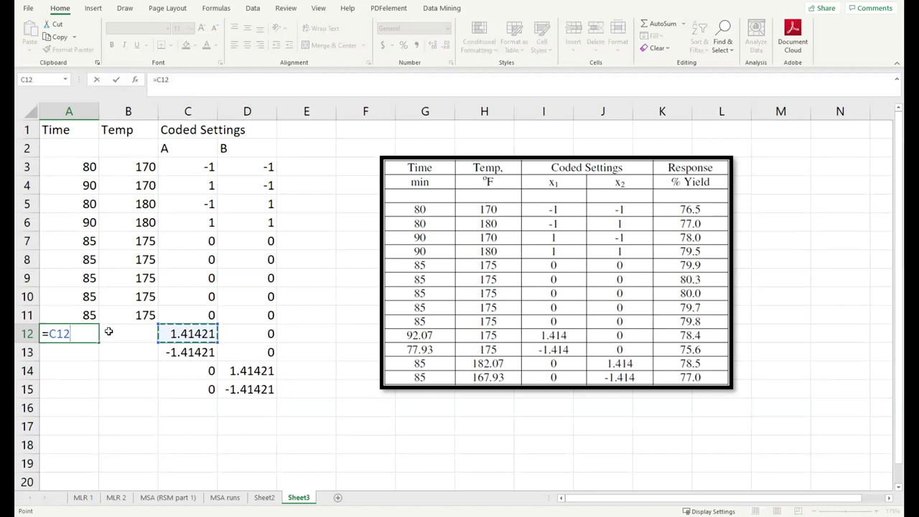
{"action": "type", "text": "*(85"}
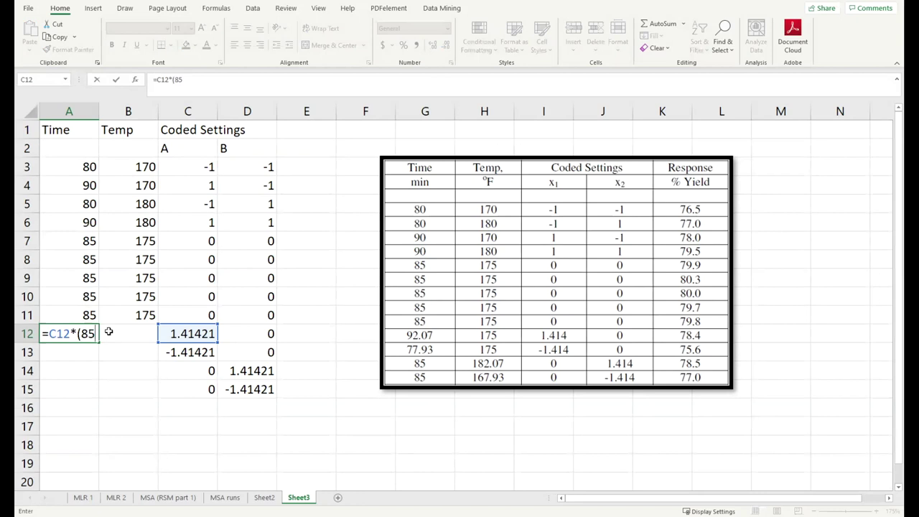
{"action": "key", "text": "BackSpace"}
{"action": "key", "text": "BackSpace"}
{"action": "key", "text": "BackSpace"}
{"action": "type", "text": "(90"}
{"action": "type", "text": "-95"}
{"action": "key", "text": "BackSpace"}
{"action": "key", "text": "BackSpace"}
{"action": "type", "text": "85)"}
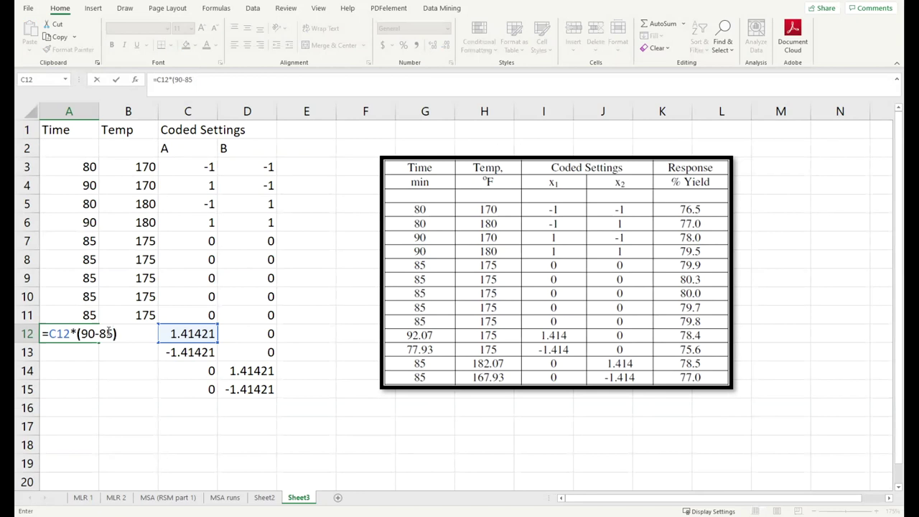
{"action": "type", "text": "+"}
{"action": "type", "text": "85"}
{"action": "key", "text": "Return"}
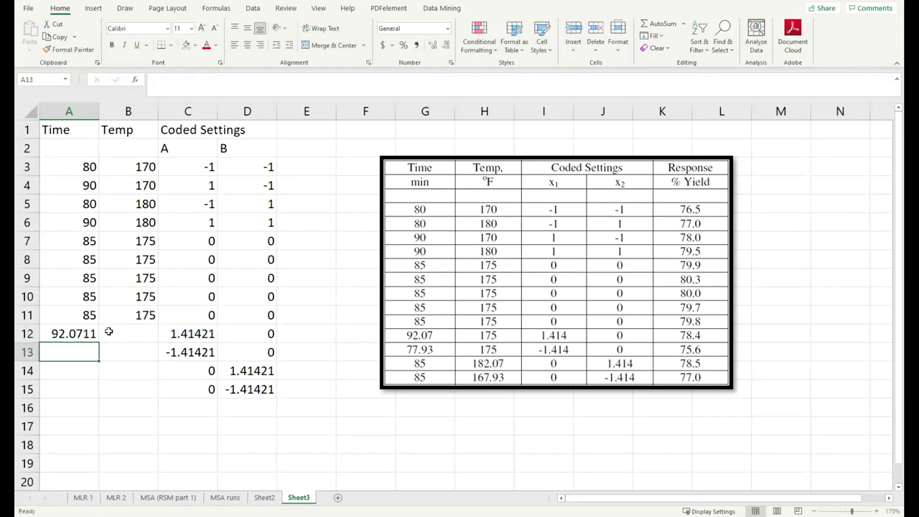
Fill the time formula from A12 down through A15 and check the row 14 formula against its coded setting.
{"action": "left_click", "coordinate": [85, 334]}
{"action": "left_click_drag", "start_coordinate": [99, 343], "coordinate": [81, 390]}
{"action": "left_click", "coordinate": [169, 423]}
{"action": "left_click", "coordinate": [80, 372]}
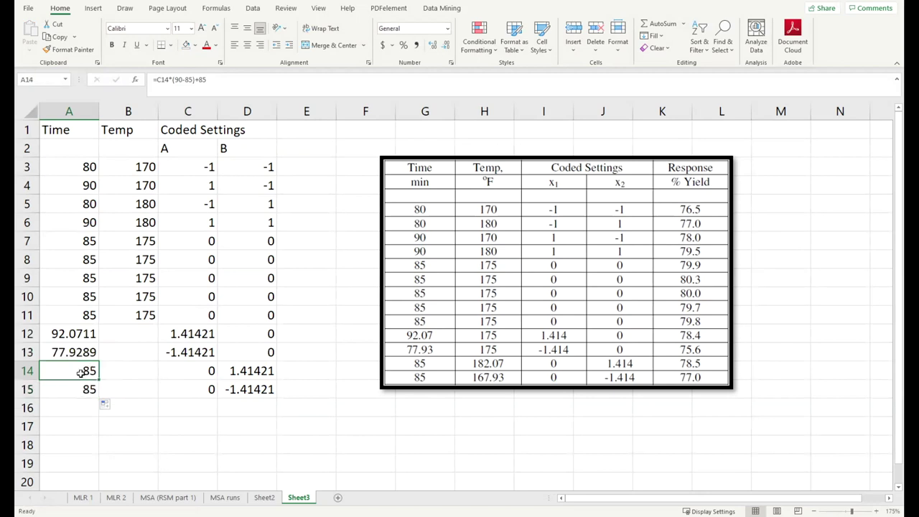
{"action": "left_click", "coordinate": [205, 371]}
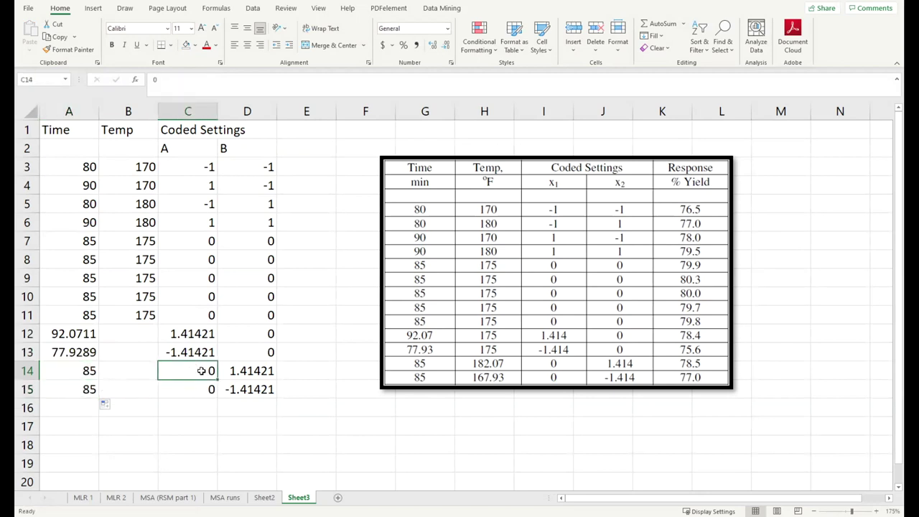
{"action": "left_click", "coordinate": [88, 372]}
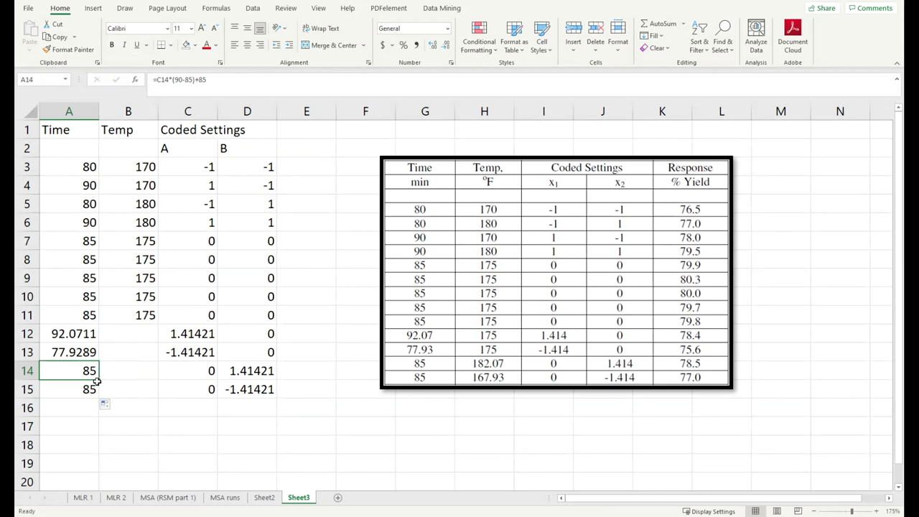
Copy the time formula from A12 to B12 and adapt it for temperature as =D12*(180-175)+175.
{"action": "left_click", "coordinate": [138, 336]}
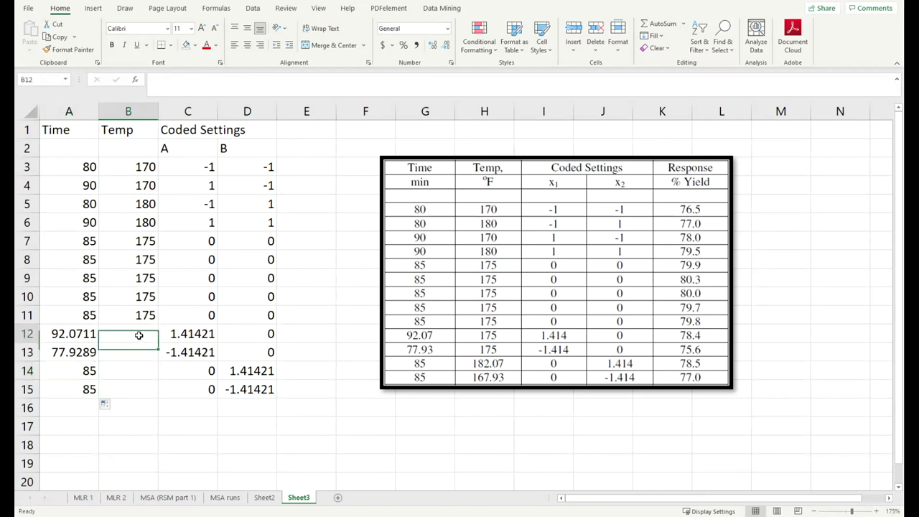
{"action": "left_click", "coordinate": [84, 336]}
{"action": "left_click_drag", "start_coordinate": [99, 342], "coordinate": [158, 342]}
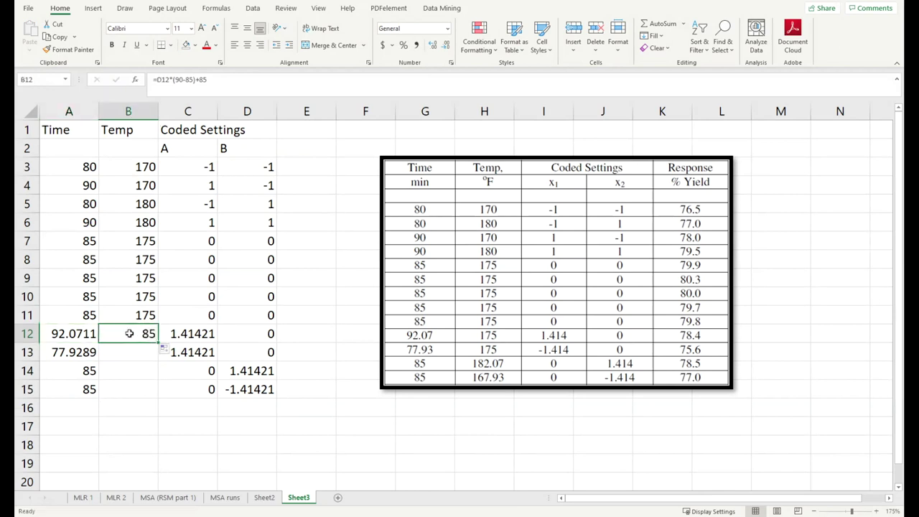
{"action": "double_click", "coordinate": [144, 334]}
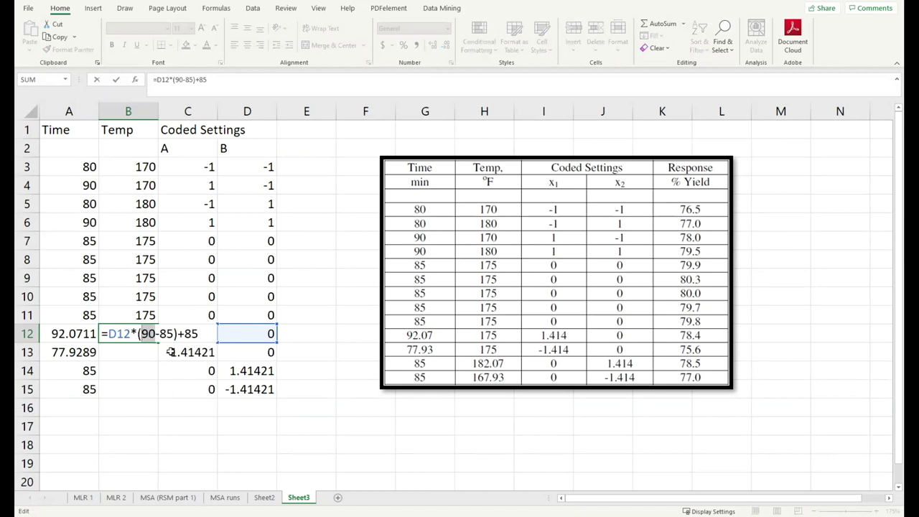
{"action": "type", "text": "180"}
{"action": "key", "text": "Right"}
{"action": "key", "text": "BackSpace"}
{"action": "type", "text": "17"}
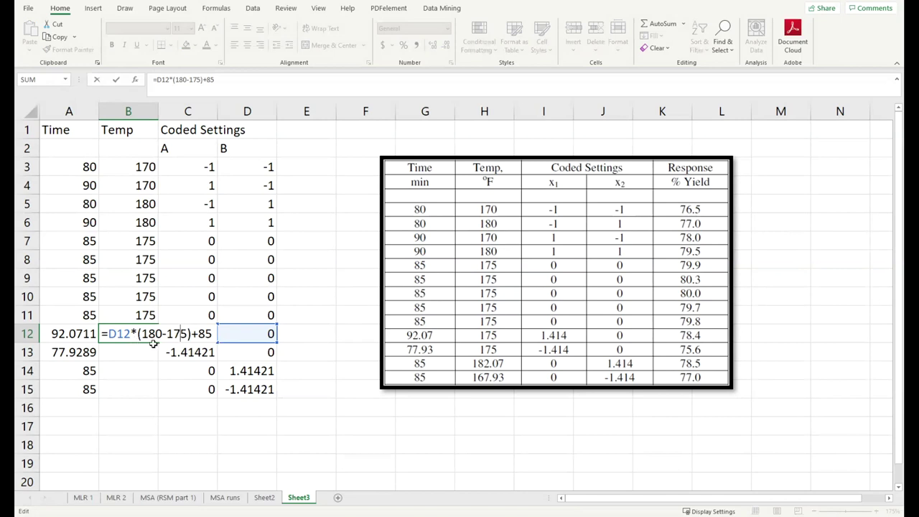
{"action": "left_click_drag", "start_coordinate": [199, 333], "coordinate": [226, 333]}
{"action": "type", "text": "175"}
{"action": "key", "text": "Return"}
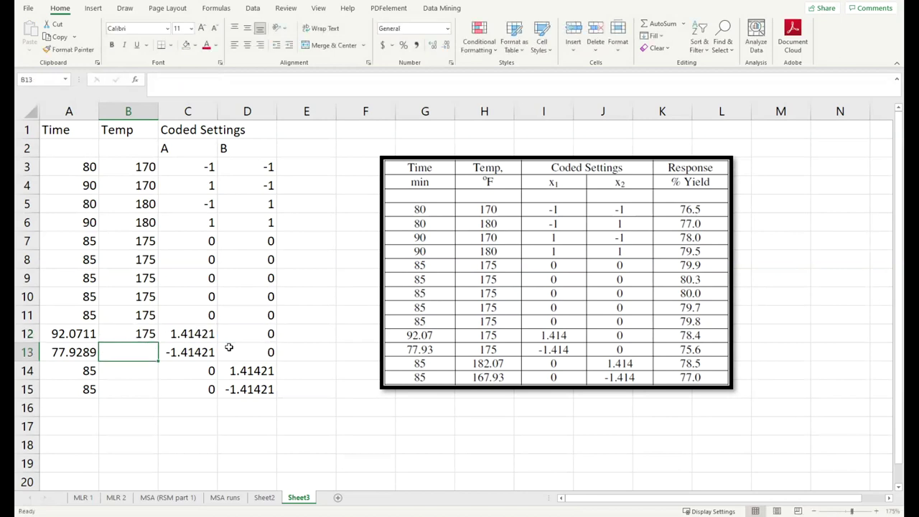
Fill the temperature formula from B12 down through B15 and check the row 14 result against the reference table.
{"action": "left_click", "coordinate": [148, 336]}
{"action": "left_click_drag", "start_coordinate": [158, 356], "coordinate": [161, 400]}
{"action": "left_click", "coordinate": [350, 449]}
{"action": "left_click", "coordinate": [144, 370]}
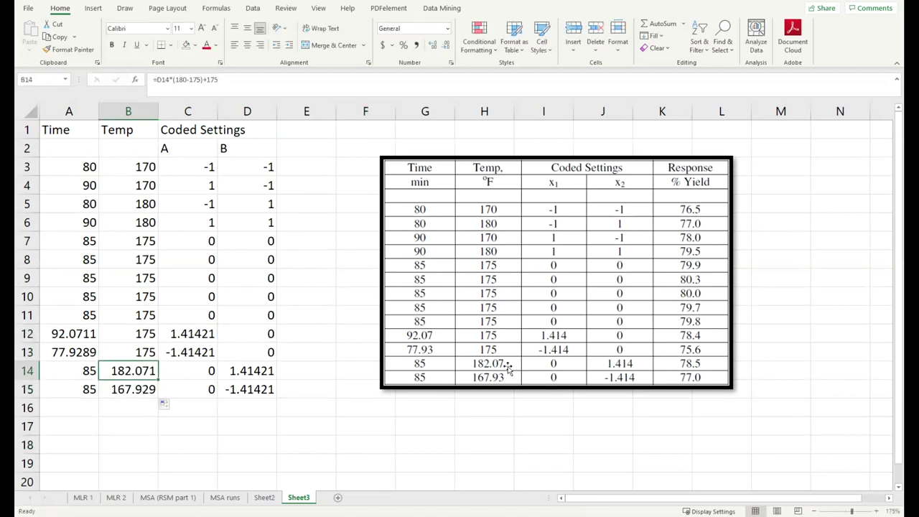
{"action": "left_click", "coordinate": [479, 425]}
{"action": "left_click", "coordinate": [308, 314]}
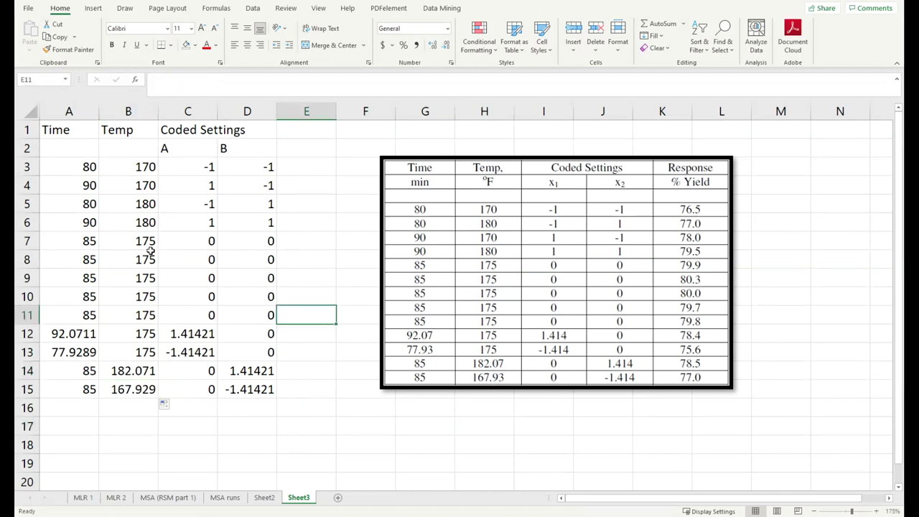
Review the natural and coded settings of all runs in A3:D15, focusing on the axial runs' time and temperature in A12:B15.
{"action": "left_click_drag", "start_coordinate": [68, 143], "coordinate": [51, 157]}
{"action": "left_click", "coordinate": [143, 388]}
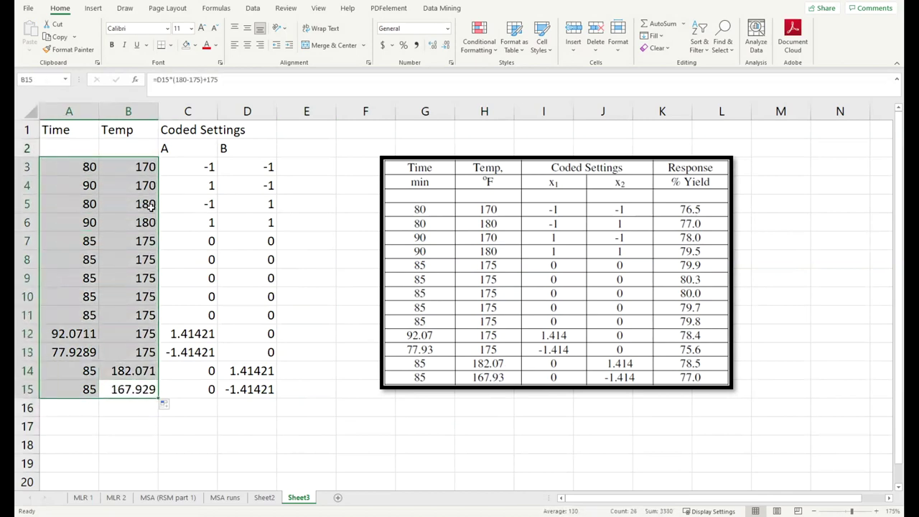
{"action": "left_click_drag", "start_coordinate": [187, 166], "coordinate": [273, 384]}
{"action": "left_click", "coordinate": [307, 370]}
{"action": "left_click_drag", "start_coordinate": [77, 334], "coordinate": [131, 389]}
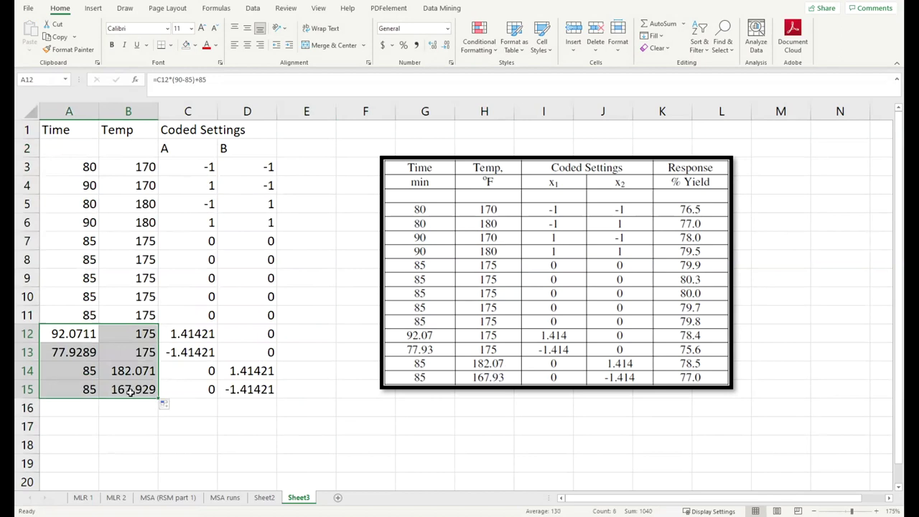
{"action": "left_click_drag", "start_coordinate": [79, 335], "coordinate": [122, 403]}
{"action": "left_click", "coordinate": [306, 371]}
{"action": "left_click", "coordinate": [312, 336]}
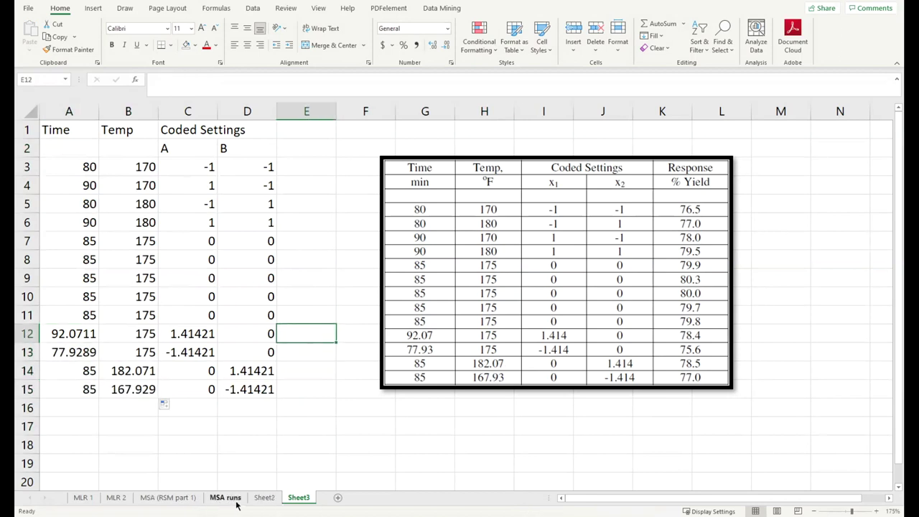
Copy the existing response values from Sheet2 into E3:E11 of Sheet3.
{"action": "left_click", "coordinate": [264, 497]}
{"action": "left_click", "coordinate": [275, 192]}
{"action": "left_click_drag", "start_coordinate": [351, 155], "coordinate": [368, 260]}
{"action": "key", "text": "ctrl+c"}
{"action": "left_click", "coordinate": [299, 497]}
{"action": "left_click", "coordinate": [320, 169]}
{"action": "key", "text": "ctrl+v"}
Enter the axial runs' yields 78.4, 75.6, 78.5 and 77 in E12:E15.
{"action": "left_click", "coordinate": [323, 336]}
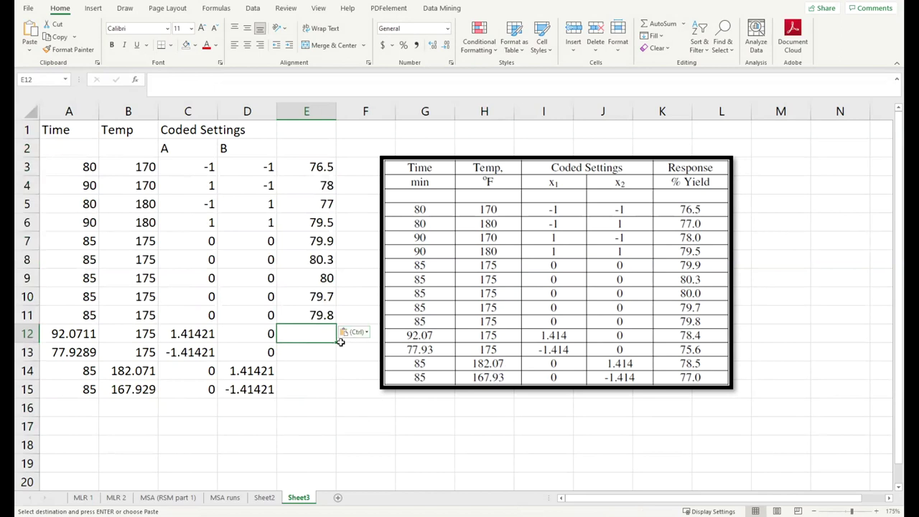
{"action": "type", "text": "7"}
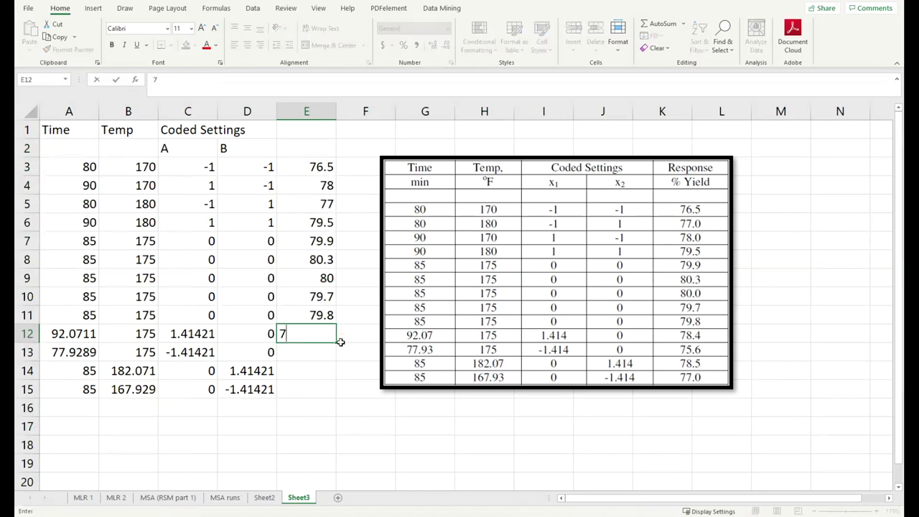
{"action": "type", "text": "8.4"}
{"action": "key", "text": "Return"}
{"action": "type", "text": "75.6"}
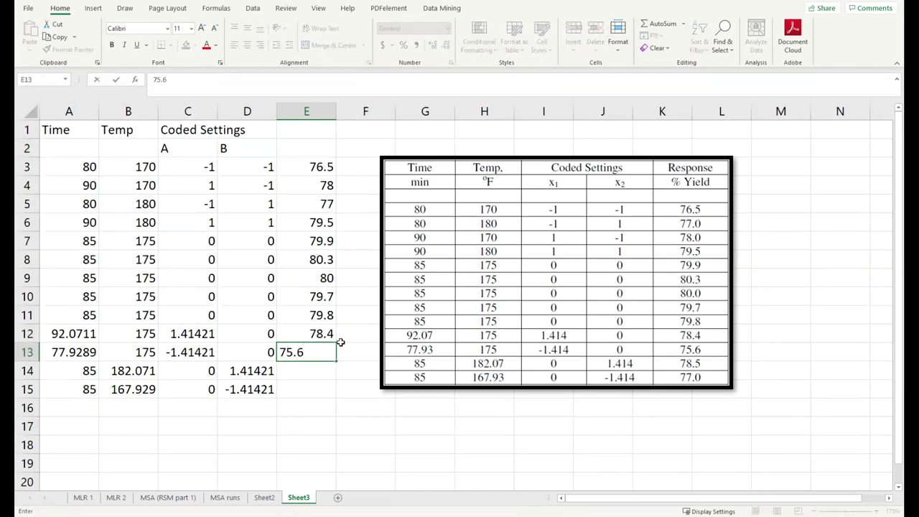
{"action": "key", "text": "Return"}
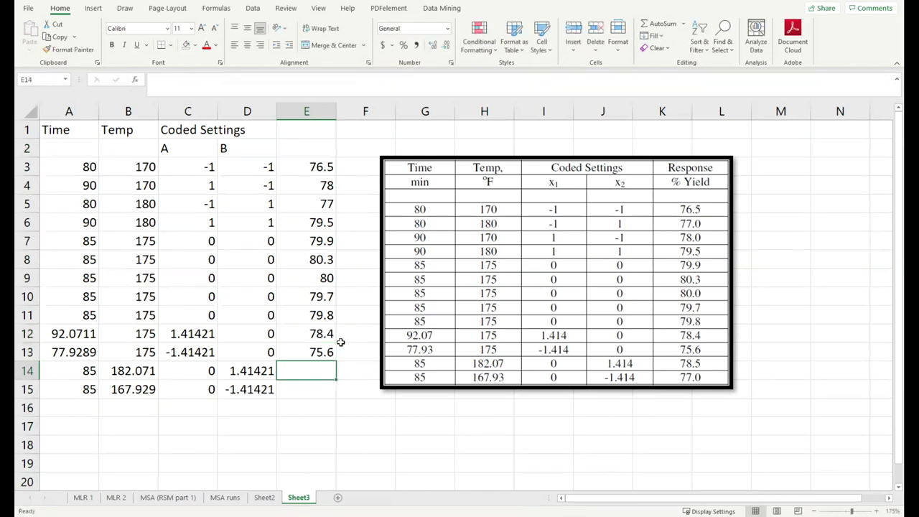
{"action": "type", "text": "78.5"}
{"action": "key", "text": "Return"}
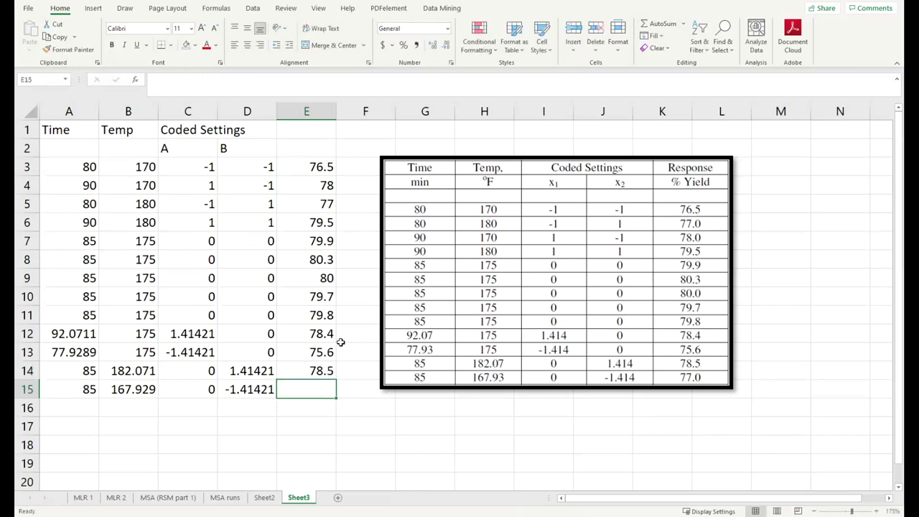
{"action": "type", "text": "77"}
{"action": "key", "text": "Return"}
Label the response column Y in E2 and delete the reference table picture from the sheet.
{"action": "left_click", "coordinate": [305, 147]}
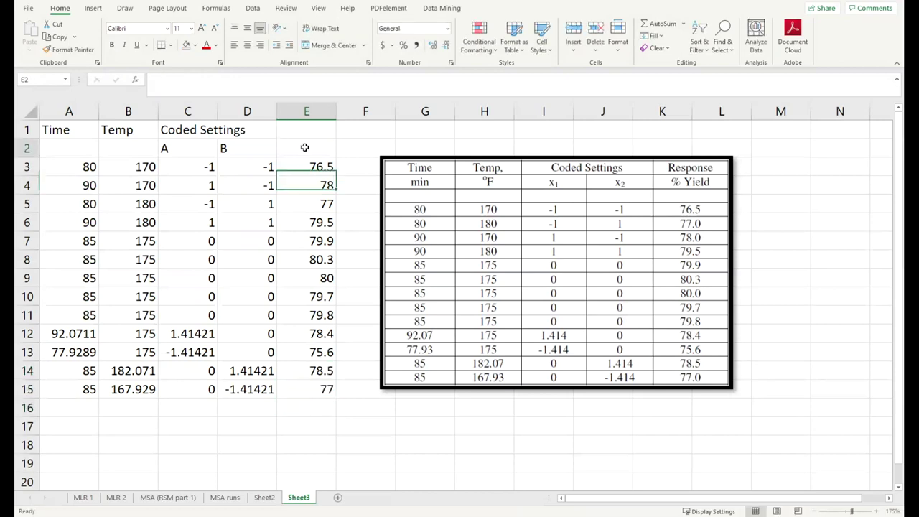
{"action": "type", "text": "Y"}
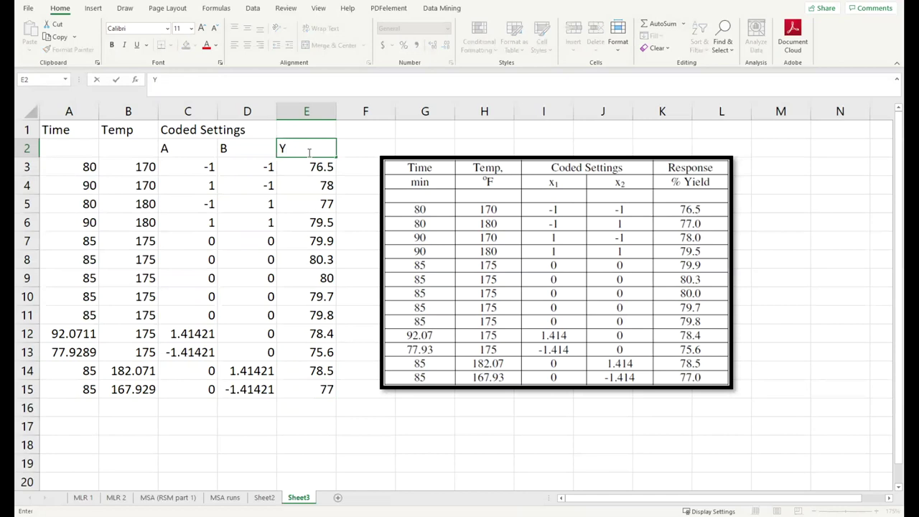
{"action": "key", "text": "Return"}
{"action": "left_click", "coordinate": [352, 237]}
{"action": "left_click", "coordinate": [535, 265]}
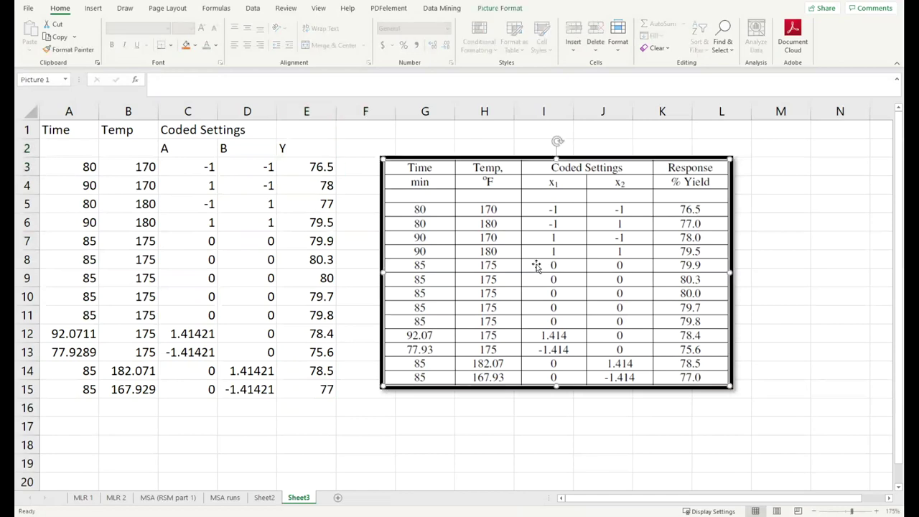
{"action": "key", "text": "Delete"}
Switch to the PowerPoint lecture and present it from the 2nd-Order Model slide.
{"action": "left_click", "coordinate": [652, 352]}
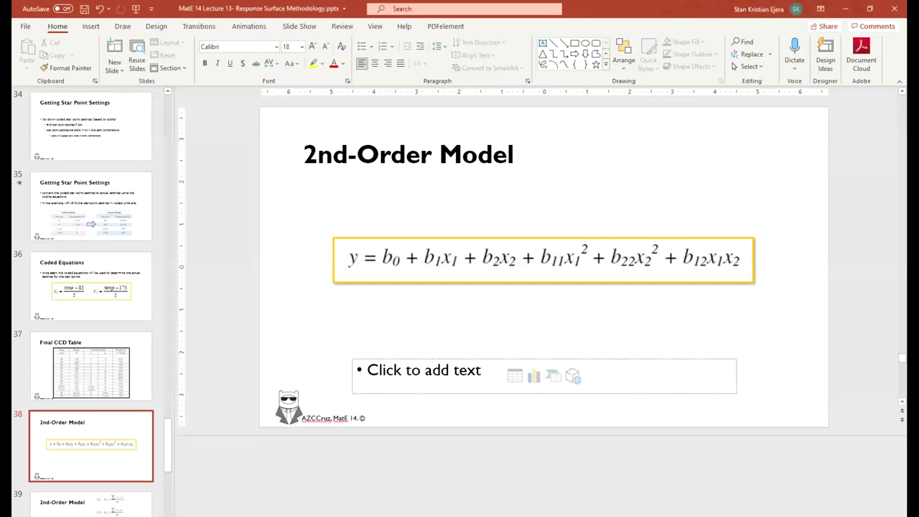
{"action": "key", "text": "shift+F5"}
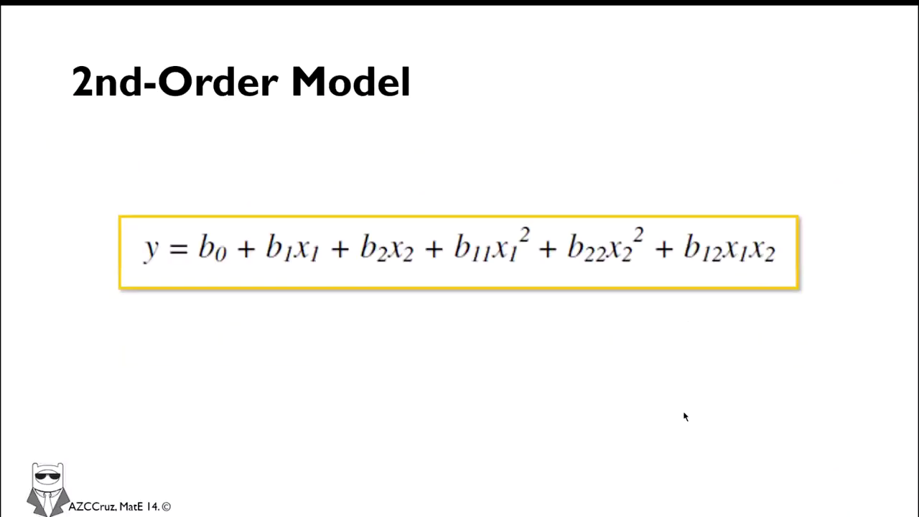
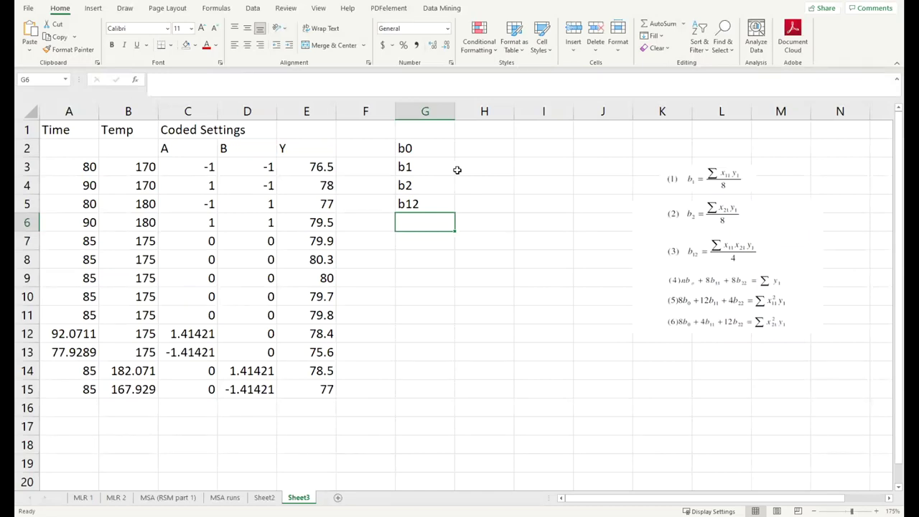
Add the coefficient labels b11 and b22 in G6:G7 below b12.
{"action": "type", "text": "b11"}
{"action": "key", "text": "Return"}
{"action": "type", "text": "b"}
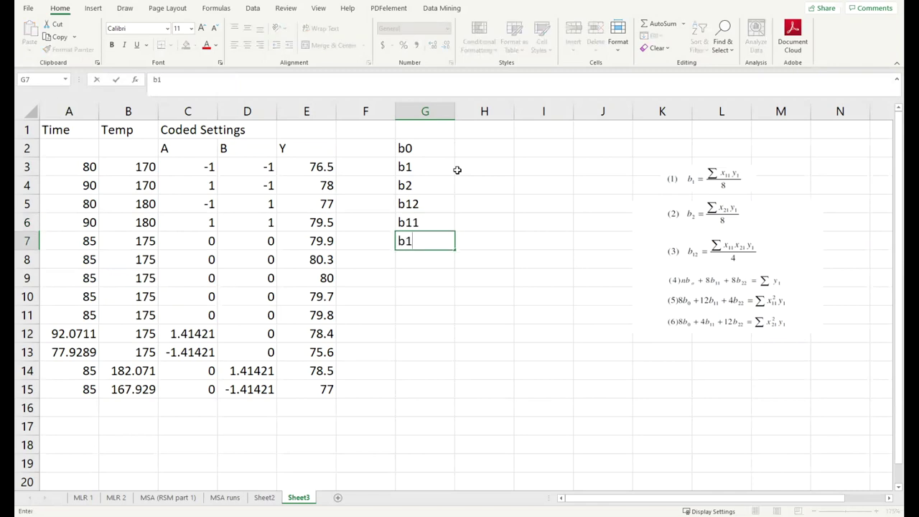
{"action": "type", "text": "22"}
{"action": "key", "text": "Return"}
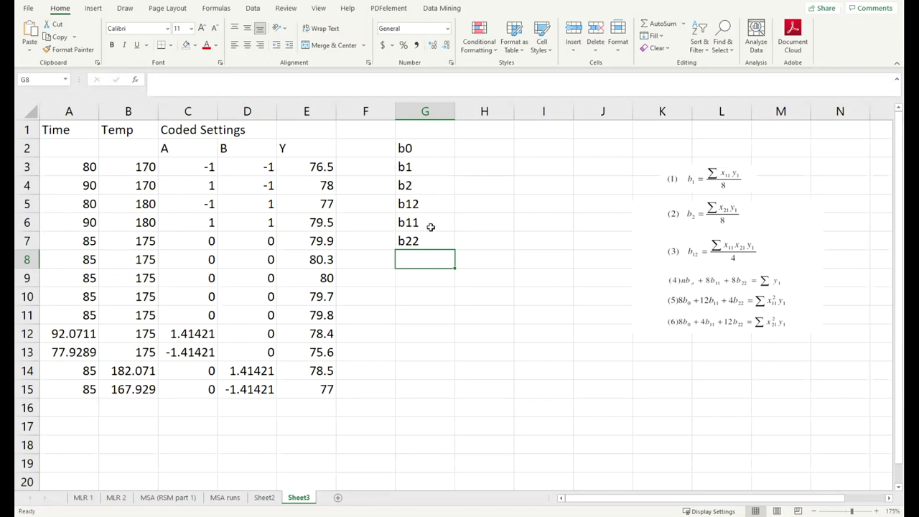
{"action": "left_click_drag", "start_coordinate": [431, 228], "coordinate": [431, 242]}
{"action": "left_click_drag", "start_coordinate": [426, 151], "coordinate": [424, 241]}
Move the coefficient equations group rightward to columns L through N, clearing space beside the coefficient labels.
{"action": "left_click", "coordinate": [516, 195]}
{"action": "left_click", "coordinate": [467, 175]}
{"action": "left_click", "coordinate": [427, 172]}
{"action": "left_click", "coordinate": [484, 167]}
{"action": "left_click", "coordinate": [718, 181]}
{"action": "left_click_drag", "start_coordinate": [719, 181], "coordinate": [784, 173]}
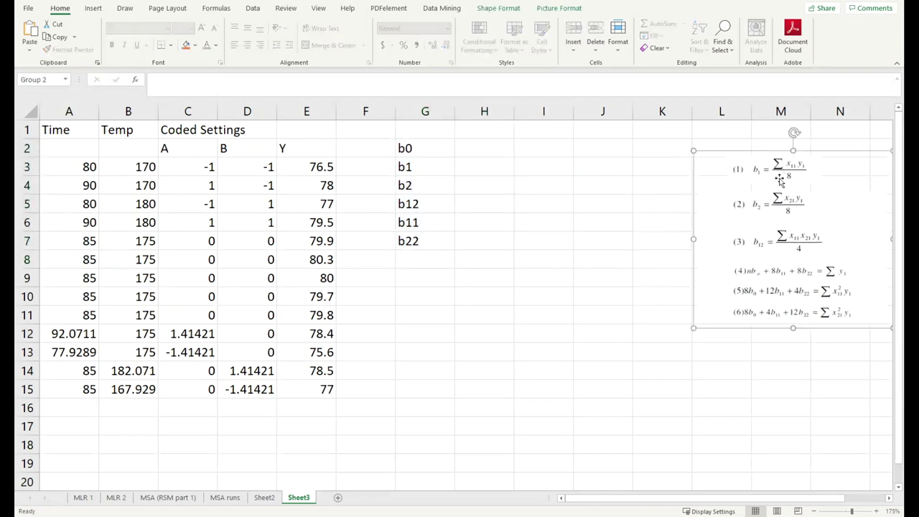
Begin the b1 formula in H3 as =SUMPRODUCT(C3:C15, with the coded A settings as the first array.
{"action": "left_click", "coordinate": [484, 168]}
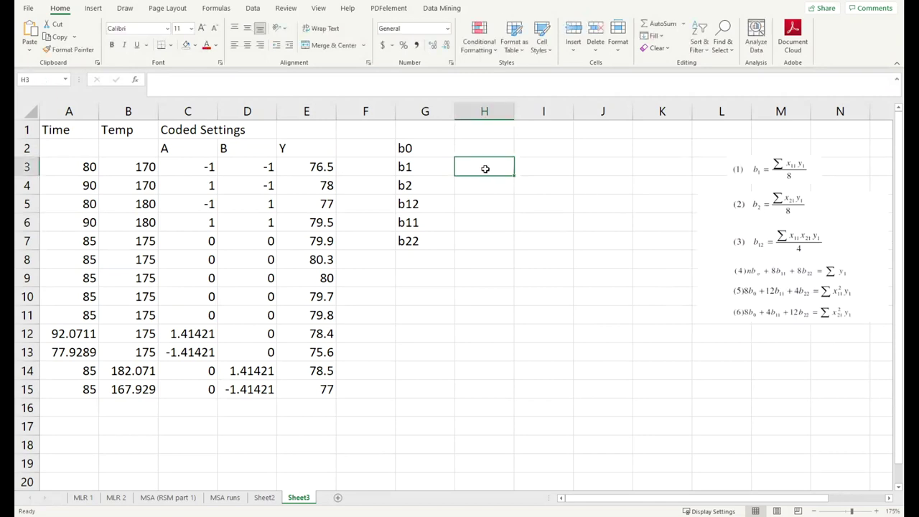
{"action": "type", "text": "="}
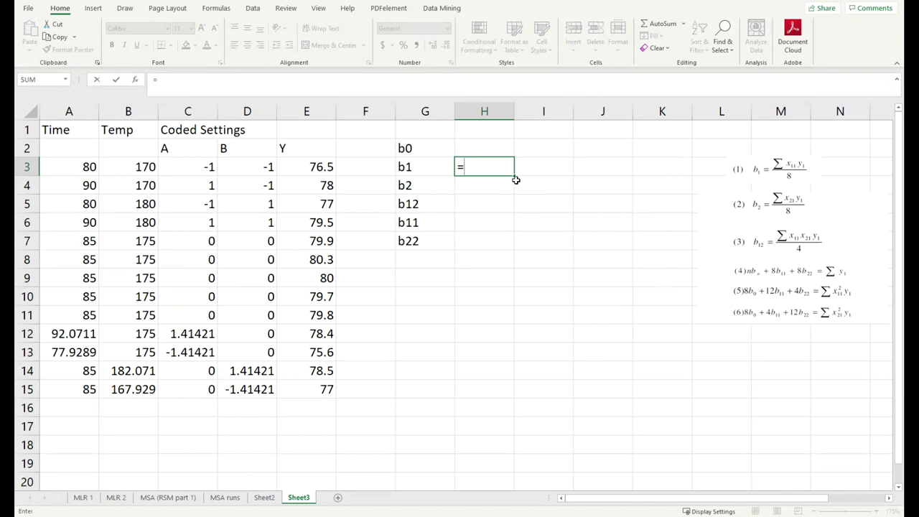
{"action": "type", "text": "sum("}
{"action": "key", "text": "BackSpace"}
{"action": "type", "text": "pr"}
{"action": "key", "text": "Tab"}
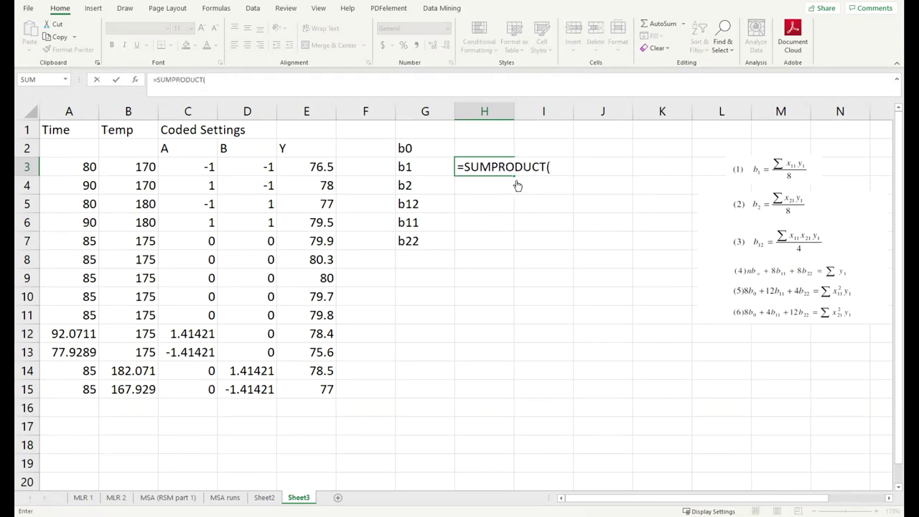
{"action": "left_click_drag", "start_coordinate": [185, 166], "coordinate": [176, 389]}
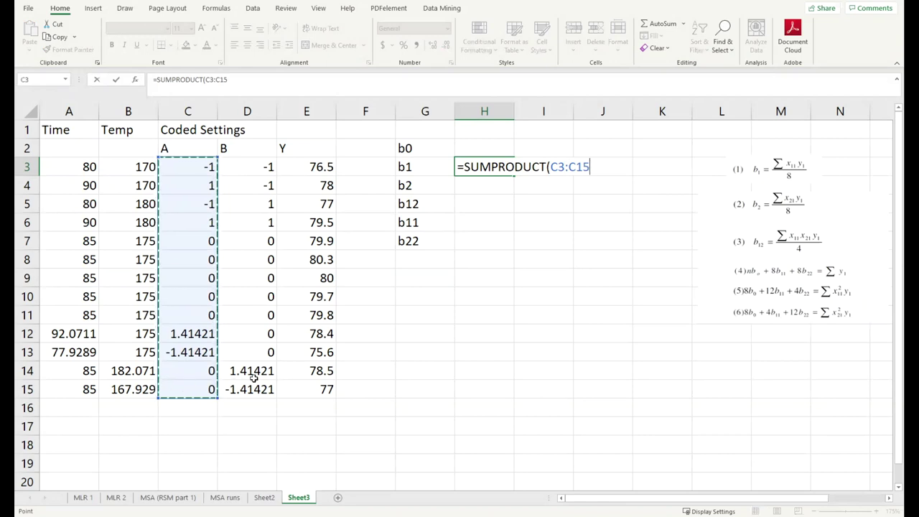
{"action": "type", "text": ","}
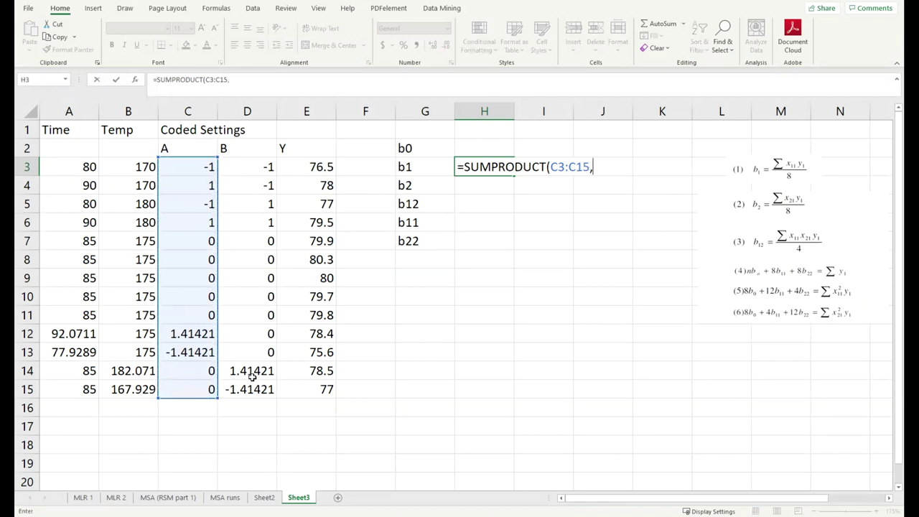
{"action": "type", "text": "sumpro"}
{"action": "key", "text": "BackSpace"}
{"action": "key", "text": "BackSpace"}
{"action": "key", "text": "BackSpace"}
{"action": "key", "text": "BackSpace"}
{"action": "key", "text": "BackSpace"}
{"action": "key", "text": "BackSpace"}
Complete the b1 formula in H3 as =SUMPRODUCT(C3:C15,E3:E15)/8.
{"action": "left_click_drag", "start_coordinate": [306, 167], "coordinate": [311, 386]}
{"action": "type", "text": ")/8"}
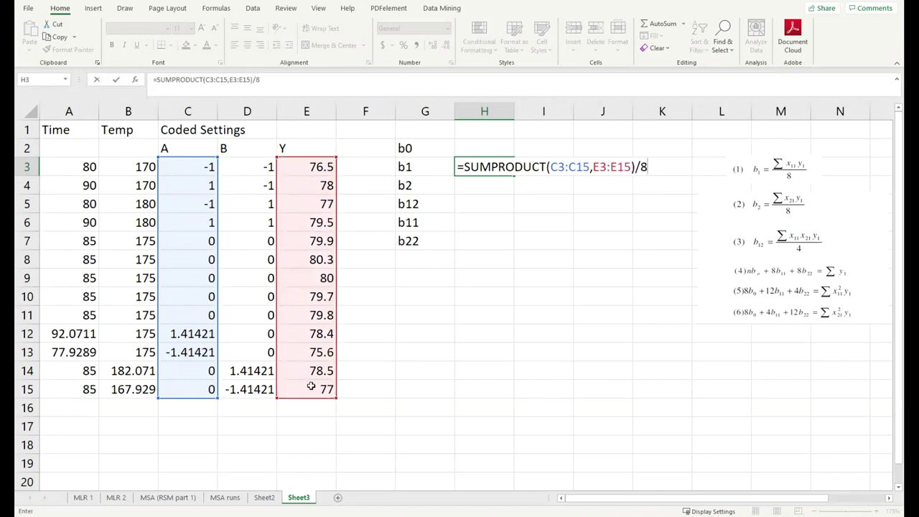
{"action": "key", "text": "Return"}
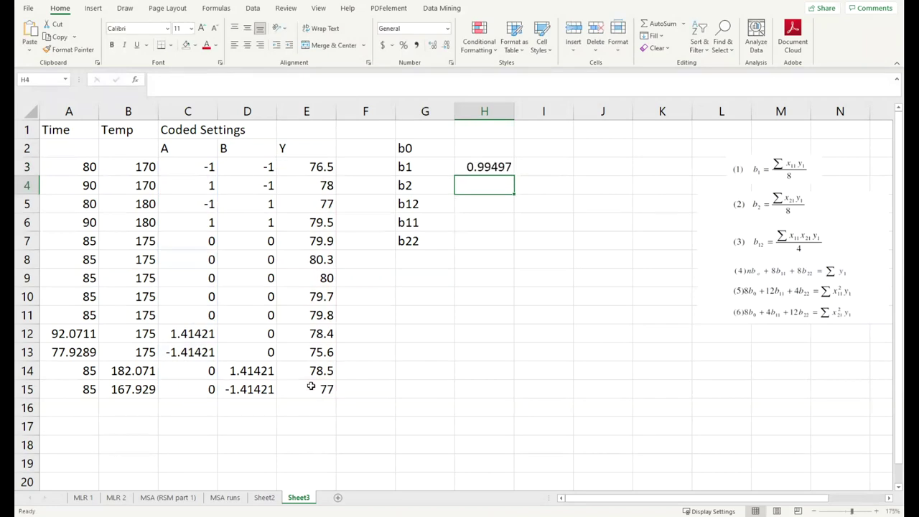
Enter the sum of products for b2 in H4 as =SUMPRODUCT(D3:D15,E3:E15).
{"action": "left_click", "coordinate": [478, 167]}
{"action": "left_click", "coordinate": [479, 184]}
{"action": "type", "text": "=sumproduc"}
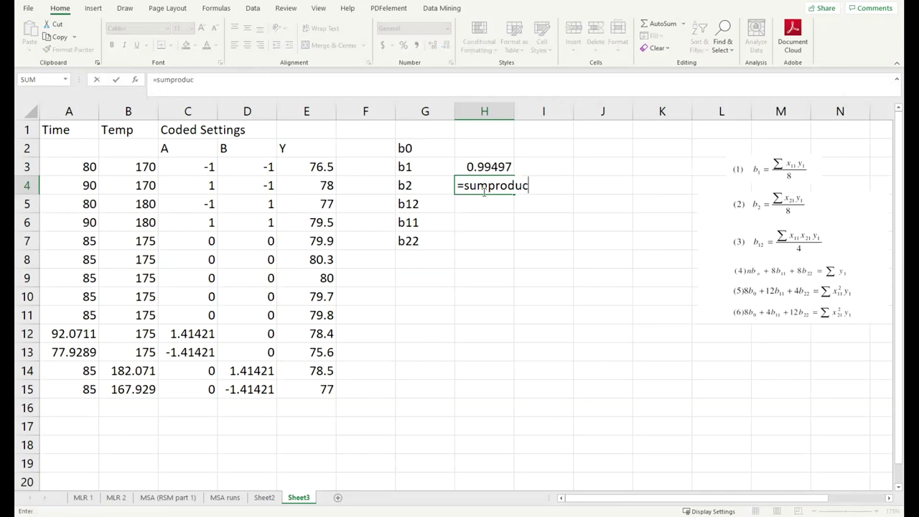
{"action": "type", "text": "t"}
{"action": "key", "text": "Tab"}
{"action": "left_click_drag", "start_coordinate": [253, 167], "coordinate": [256, 389]}
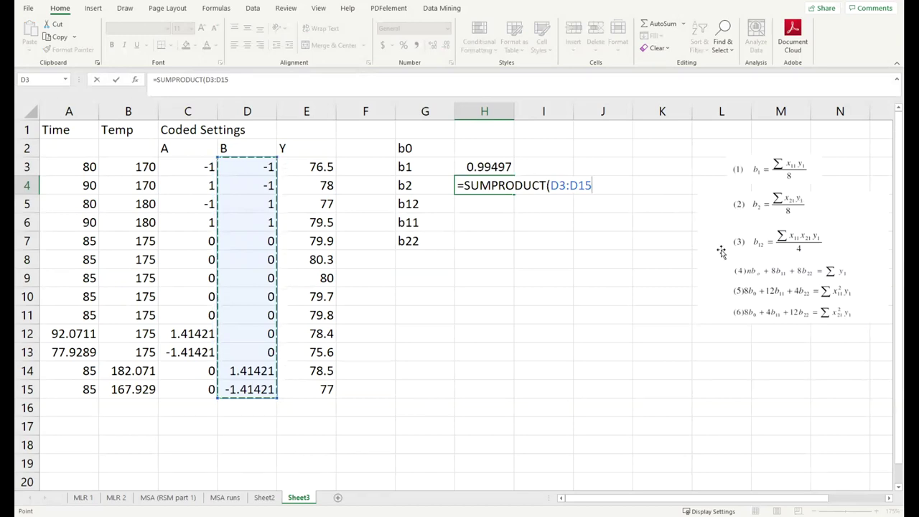
{"action": "type", "text": ","}
{"action": "left_click_drag", "start_coordinate": [316, 170], "coordinate": [309, 385]}
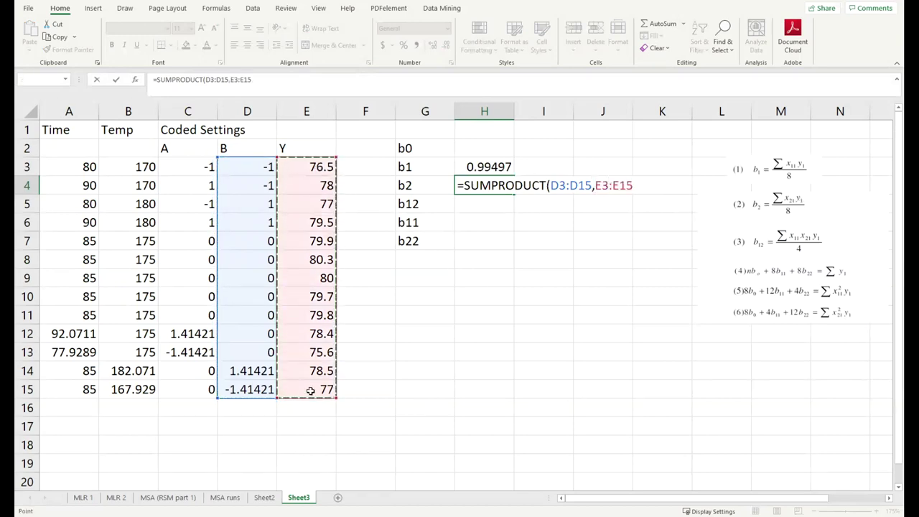
{"action": "key", "text": "Return"}
Edit the b2 formula in H4 so the sum of products is divided by 8.
{"action": "left_click", "coordinate": [616, 273]}
{"action": "left_click", "coordinate": [508, 186]}
{"action": "double_click", "coordinate": [507, 186]}
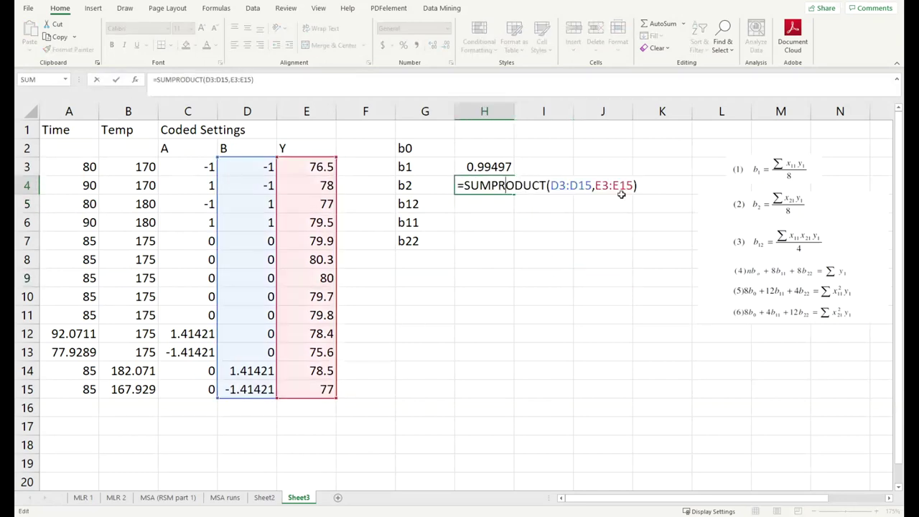
{"action": "type", "text": "/8"}
{"action": "key", "text": "Return"}
{"action": "left_click", "coordinate": [493, 188]}
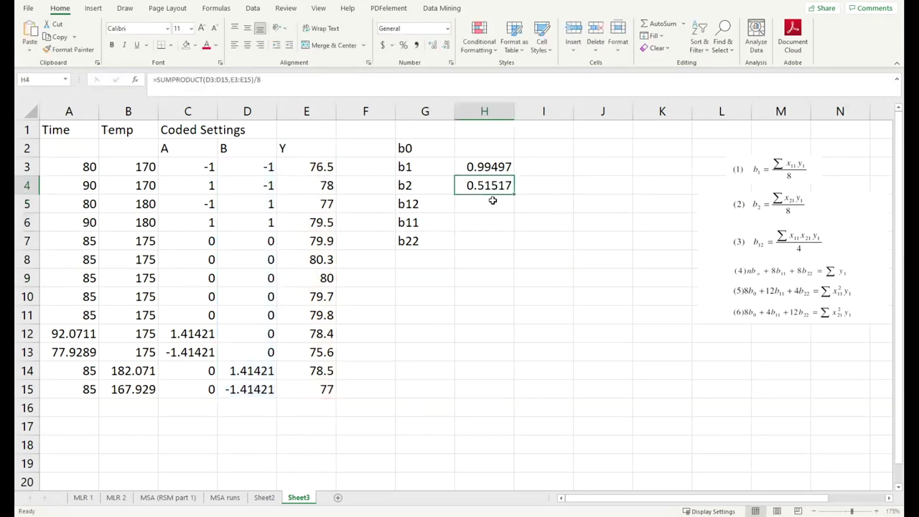
Calculate the interaction coefficient b12 in H5 with =SUMPRODUCT(C3:C15,D3:D15,E3:E15)/4.
{"action": "left_click", "coordinate": [493, 202]}
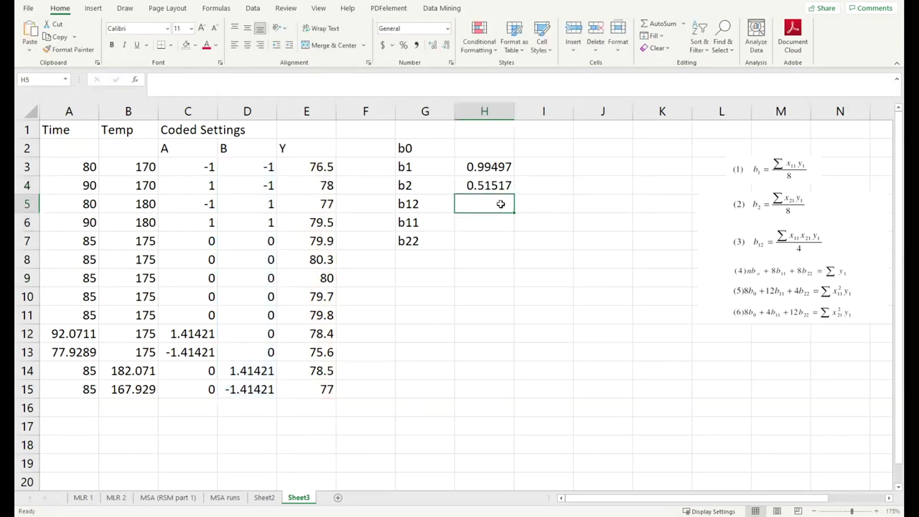
{"action": "type", "text": "=sumproduct("}
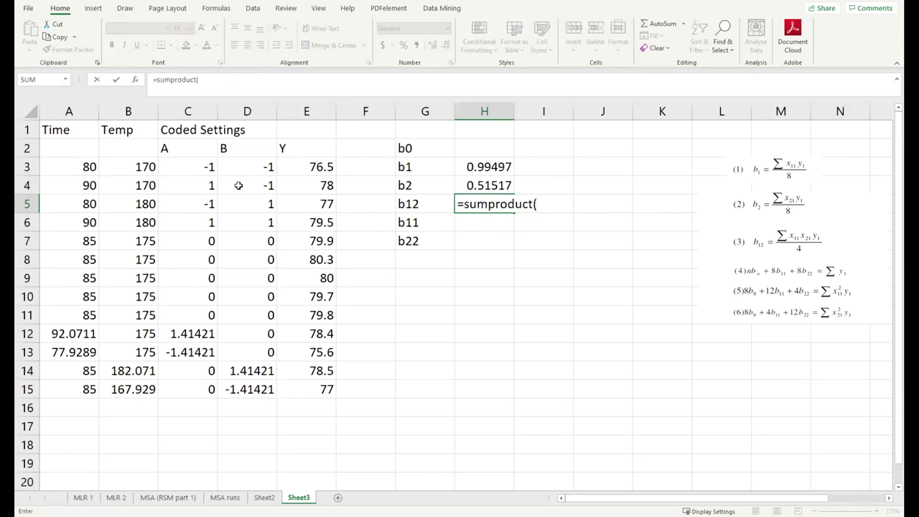
{"action": "left_click_drag", "start_coordinate": [207, 169], "coordinate": [189, 386]}
{"action": "type", "text": ","}
{"action": "left_click_drag", "start_coordinate": [248, 164], "coordinate": [247, 387]}
{"action": "type", "text": ","}
{"action": "left_click_drag", "start_coordinate": [308, 166], "coordinate": [321, 388]}
{"action": "type", "text": ")/4"}
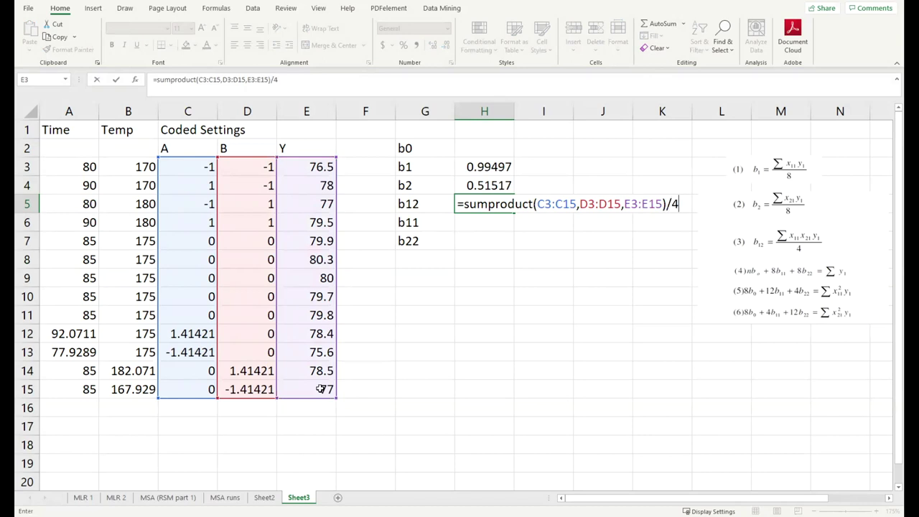
{"action": "key", "text": "Return"}
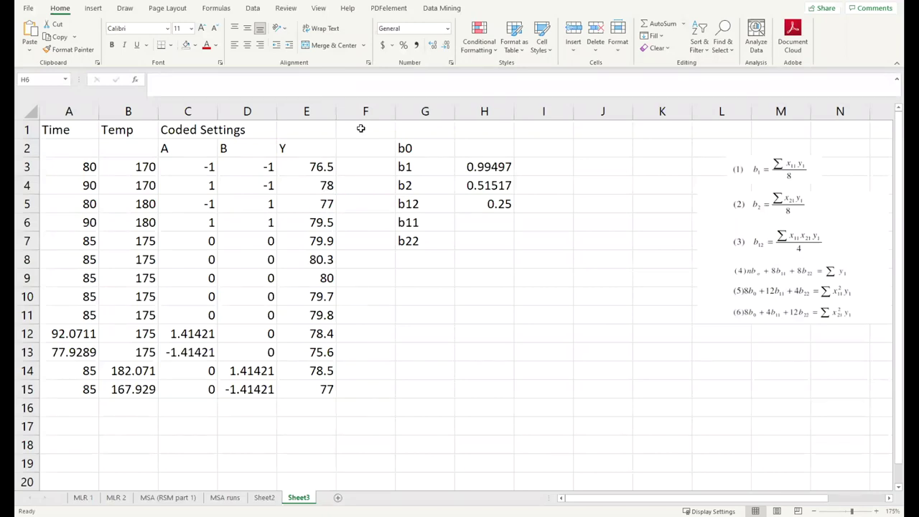
{"action": "key", "text": "Escape"}
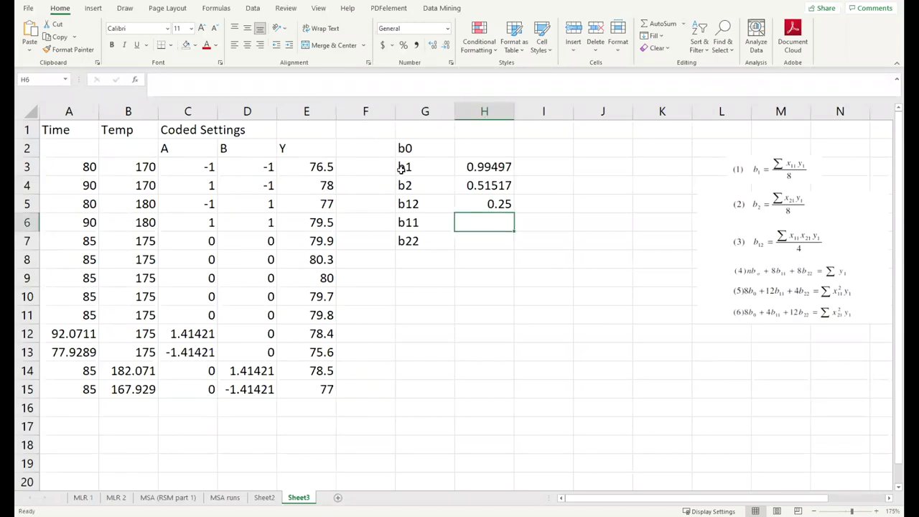
{"action": "left_click", "coordinate": [495, 169]}
{"action": "left_click_drag", "start_coordinate": [496, 170], "coordinate": [510, 207]}
{"action": "left_click", "coordinate": [578, 224]}
{"action": "left_click", "coordinate": [481, 148]}
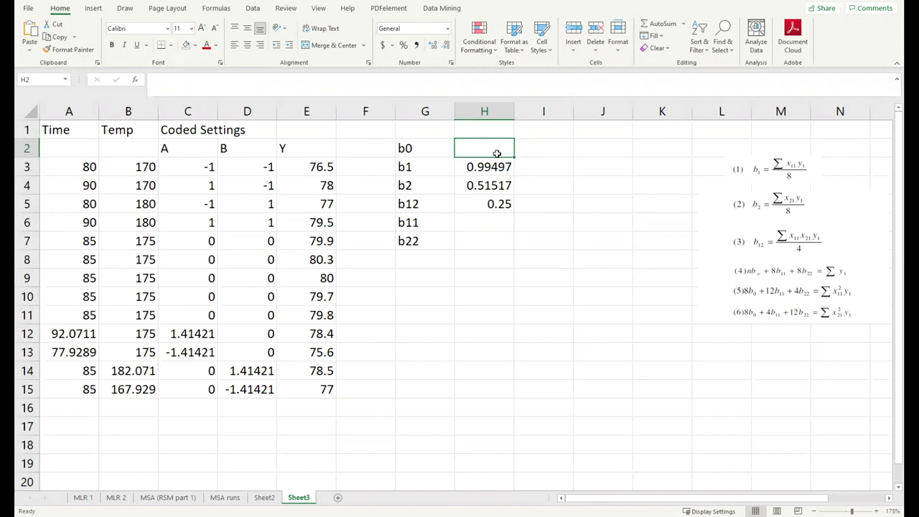
Move the equation images next to the data table, directly below the list of b coefficients.
{"action": "scroll", "coordinate": [602, 229], "scroll_direction": "down", "scroll_amount": 1, "text": "ctrl"}
{"action": "left_click_drag", "start_coordinate": [731, 250], "coordinate": [425, 351]}
{"action": "left_click_drag", "start_coordinate": [566, 164], "coordinate": [558, 210]}
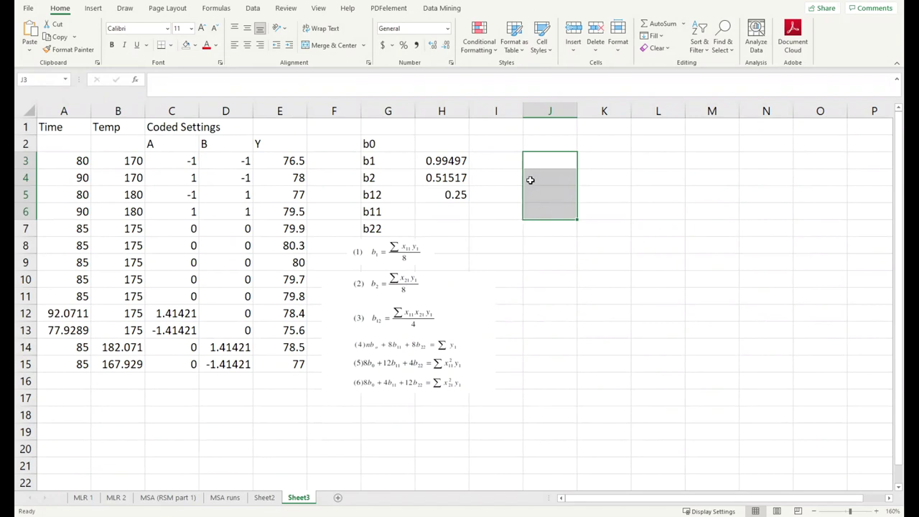
Label the three matrices of the equation system with A in J2, B in N2 and C in P2.
{"action": "left_click", "coordinate": [545, 158]}
{"action": "left_click", "coordinate": [546, 145]}
{"action": "type", "text": "A"}
{"action": "left_click", "coordinate": [612, 176]}
{"action": "left_click", "coordinate": [571, 160]}
{"action": "left_click_drag", "start_coordinate": [590, 182], "coordinate": [673, 199]}
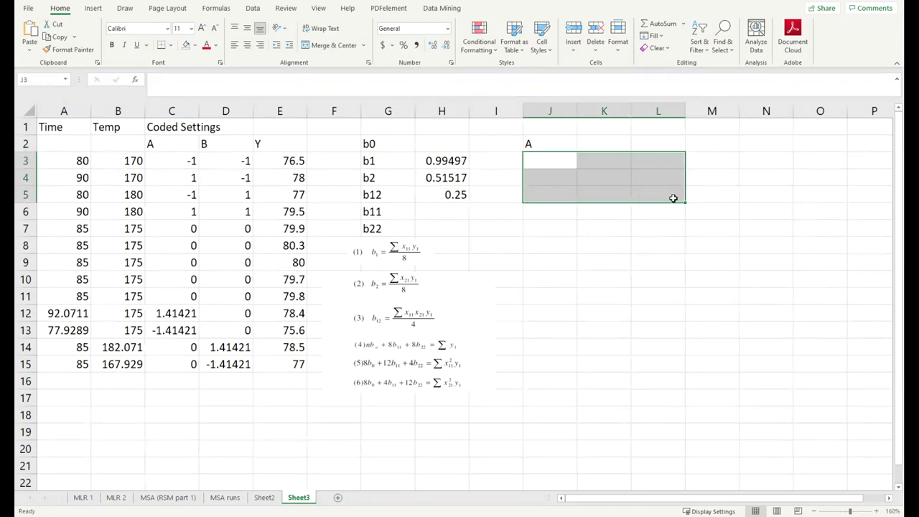
{"action": "left_click", "coordinate": [714, 143]}
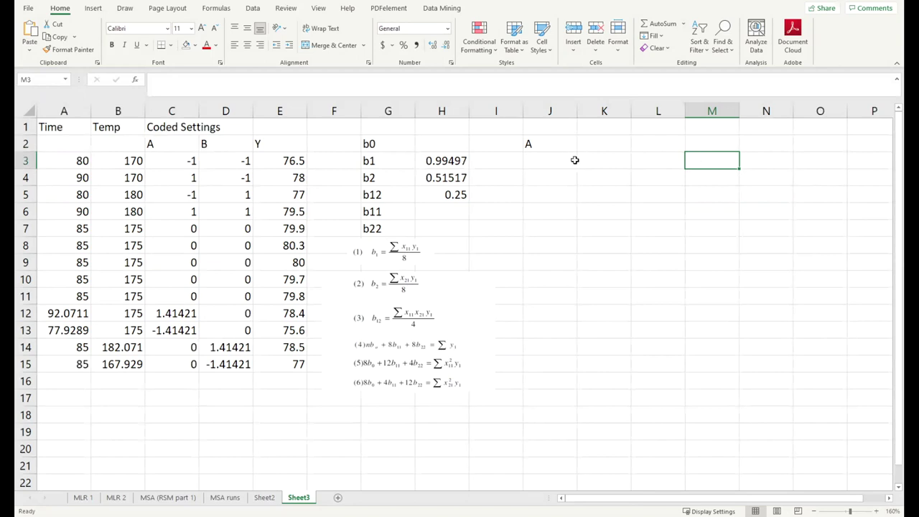
{"action": "left_click", "coordinate": [774, 145]}
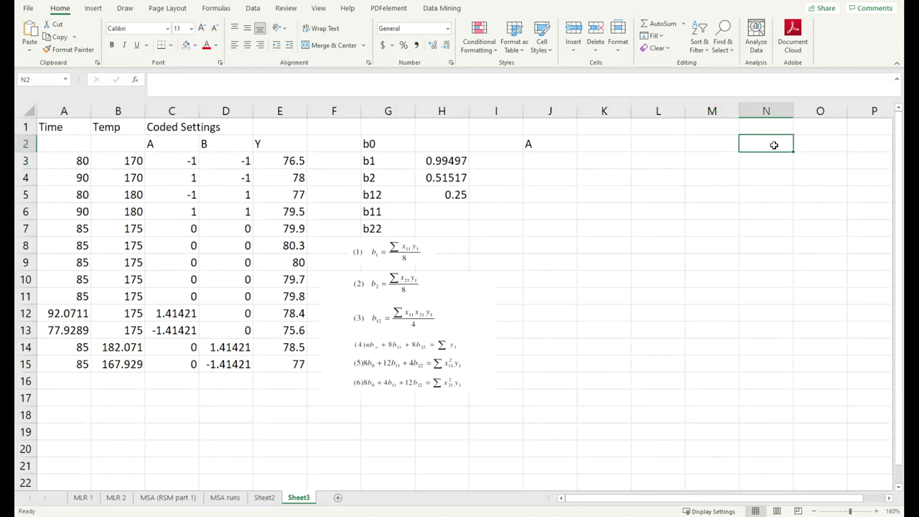
{"action": "type", "text": "B"}
{"action": "left_click", "coordinate": [861, 145]}
{"action": "type", "text": "C"}
Enter x as the multiplication sign between matrices A and B in M4 and center it.
{"action": "left_click", "coordinate": [660, 210]}
{"action": "left_click", "coordinate": [653, 193]}
{"action": "left_click", "coordinate": [659, 180]}
{"action": "type", "text": "x"}
{"action": "left_click", "coordinate": [728, 179]}
{"action": "left_click", "coordinate": [665, 180]}
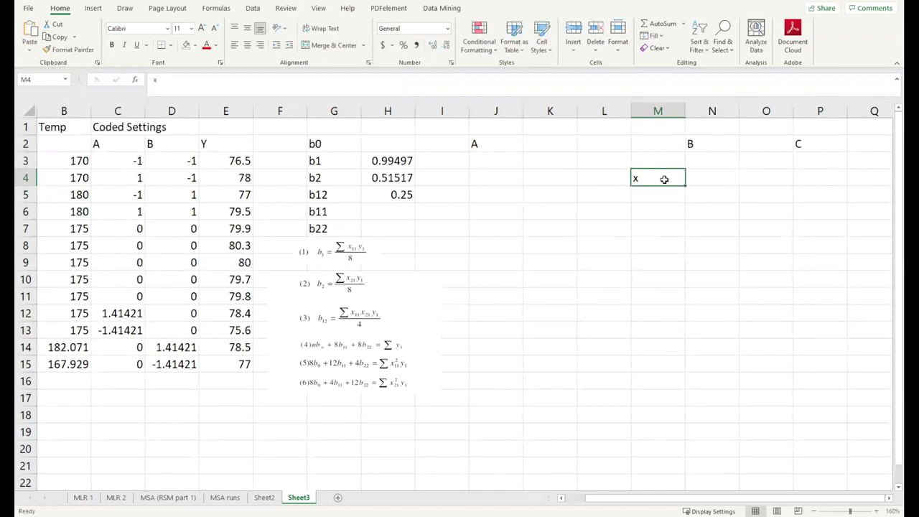
{"action": "left_click", "coordinate": [247, 44]}
Enter an equals sign as text in O4 between matrices B and C, and center it.
{"action": "left_click", "coordinate": [763, 179]}
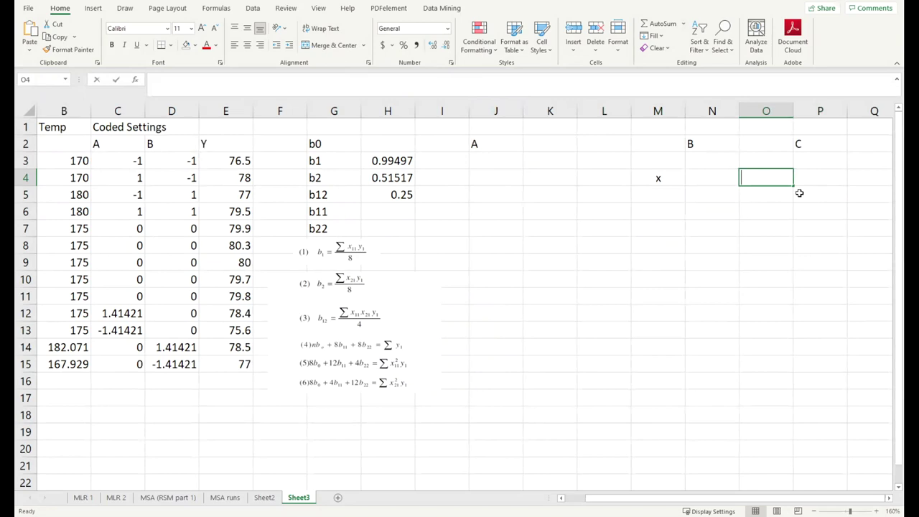
{"action": "type", "text": "="}
{"action": "left_click", "coordinate": [550, 262]}
{"action": "key", "text": "Escape"}
{"action": "type", "text": "'"}
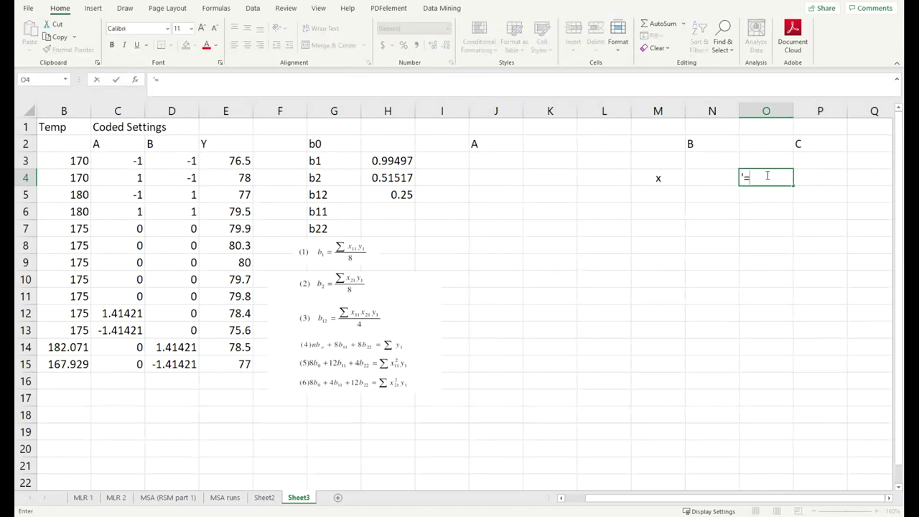
{"action": "key", "text": "Return"}
{"action": "left_click", "coordinate": [767, 176]}
{"action": "left_click", "coordinate": [766, 262]}
{"action": "left_click", "coordinate": [714, 191]}
{"action": "left_click", "coordinate": [489, 175]}
{"action": "left_click_drag", "start_coordinate": [496, 161], "coordinate": [601, 183]}
{"action": "left_click_drag", "start_coordinate": [707, 168], "coordinate": [709, 196]}
{"action": "left_click_drag", "start_coordinate": [801, 158], "coordinate": [807, 186]}
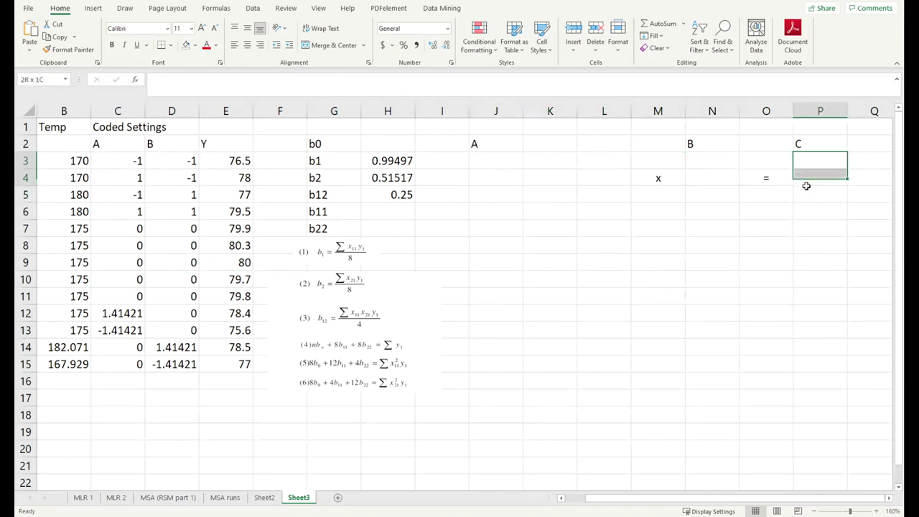
Enter the number of runs as the first element of matrix A in J3 with =COUNT(E3:E15).
{"action": "left_click", "coordinate": [499, 163]}
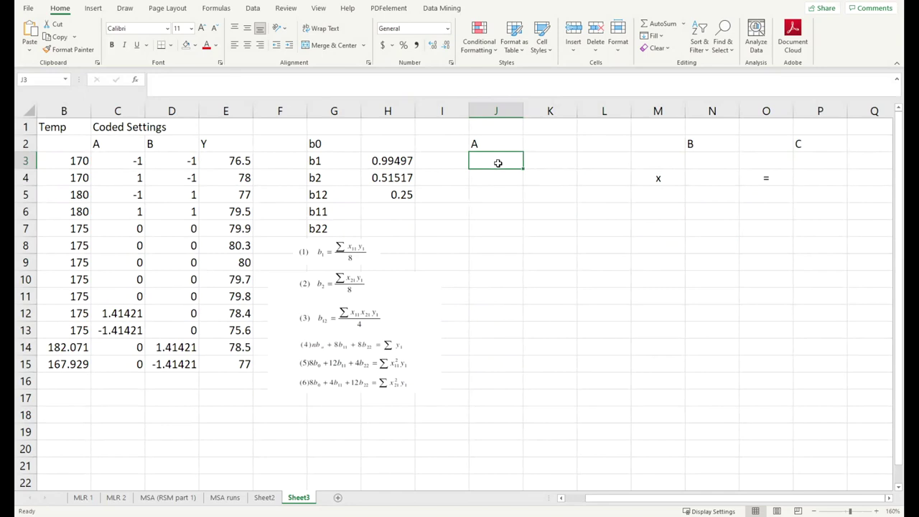
{"action": "scroll", "coordinate": [584, 503], "scroll_direction": "left", "scroll_amount": 1}
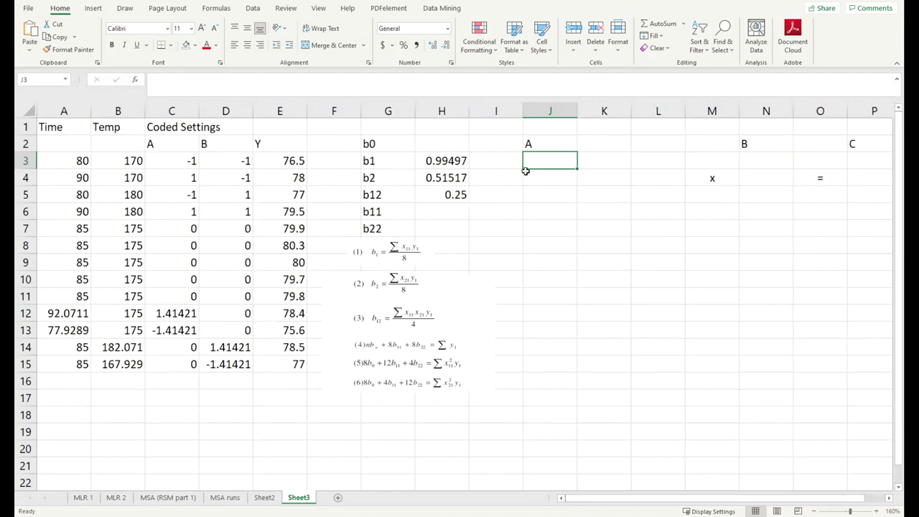
{"action": "type", "text": "coyunt"}
{"action": "key", "text": "BackSpace"}
{"action": "key", "text": "BackSpace"}
{"action": "key", "text": "BackSpace"}
{"action": "key", "text": "BackSpace"}
{"action": "type", "text": "unt("}
{"action": "left_click_drag", "start_coordinate": [277, 162], "coordinate": [265, 361]}
{"action": "key", "text": "Return"}
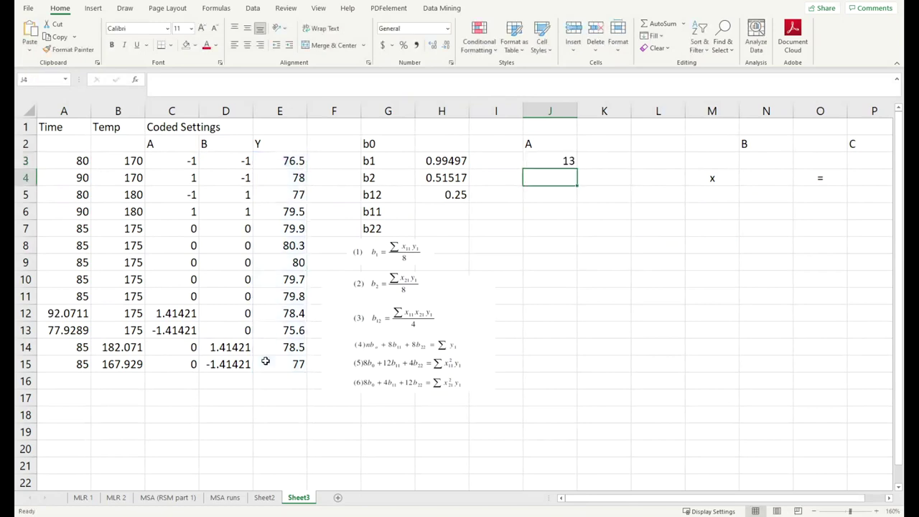
Complete the first row of matrix A with 8 in K3 and 8 in L3.
{"action": "left_click", "coordinate": [596, 166]}
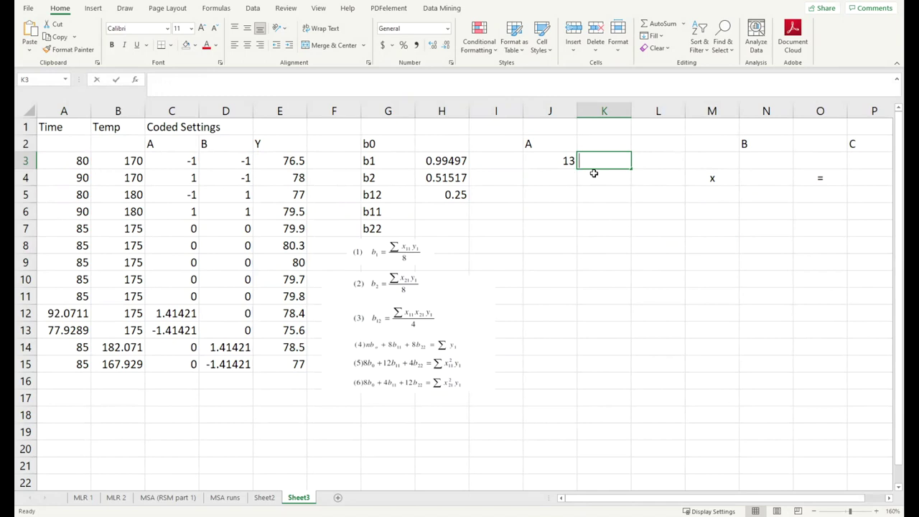
{"action": "type", "text": "8"}
{"action": "key", "text": "Tab"}
{"action": "type", "text": "8"}
{"action": "key", "text": "Return"}
{"action": "key", "text": "Left"}
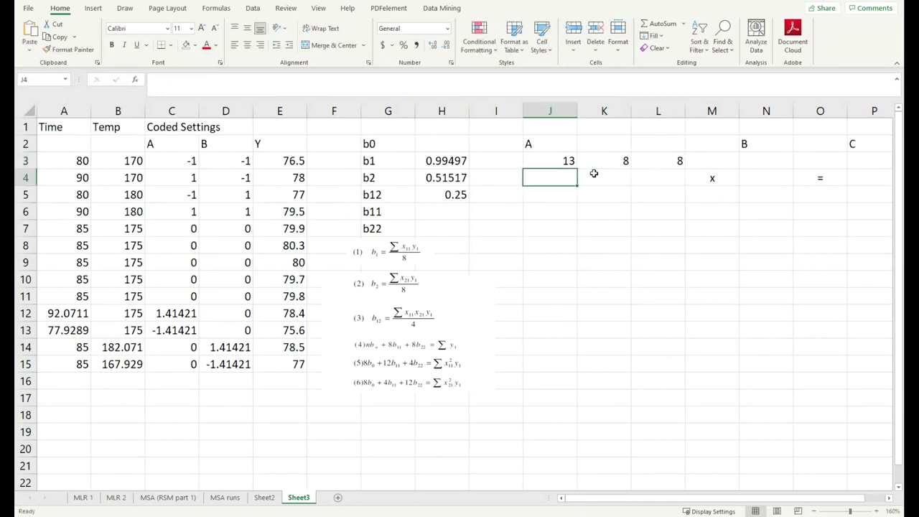
Fill the first two columns of matrix A with 8 in J4 and J5, 12 in K4 and 4 in K5.
{"action": "type", "text": "8"}
{"action": "key", "text": "Return"}
{"action": "type", "text": "8"}
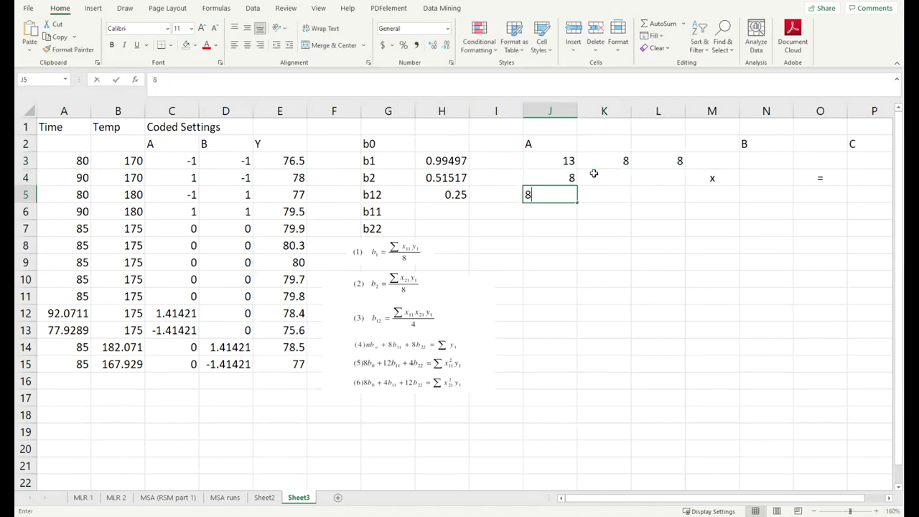
{"action": "left_click", "coordinate": [594, 174]}
{"action": "type", "text": "23"}
{"action": "key", "text": "Return"}
{"action": "left_click", "coordinate": [594, 175]}
{"action": "type", "text": "12"}
{"action": "key", "text": "Return"}
{"action": "type", "text": "4"}
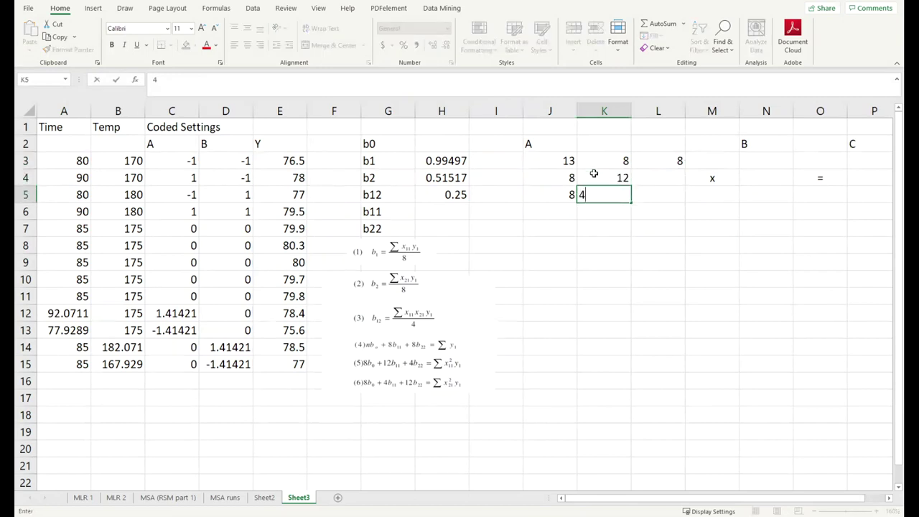
Complete the third column of matrix A with 4 in L4 and 12 in L5.
{"action": "key", "text": "Right"}
{"action": "key", "text": "Up"}
{"action": "type", "text": "4"}
{"action": "key", "text": "Return"}
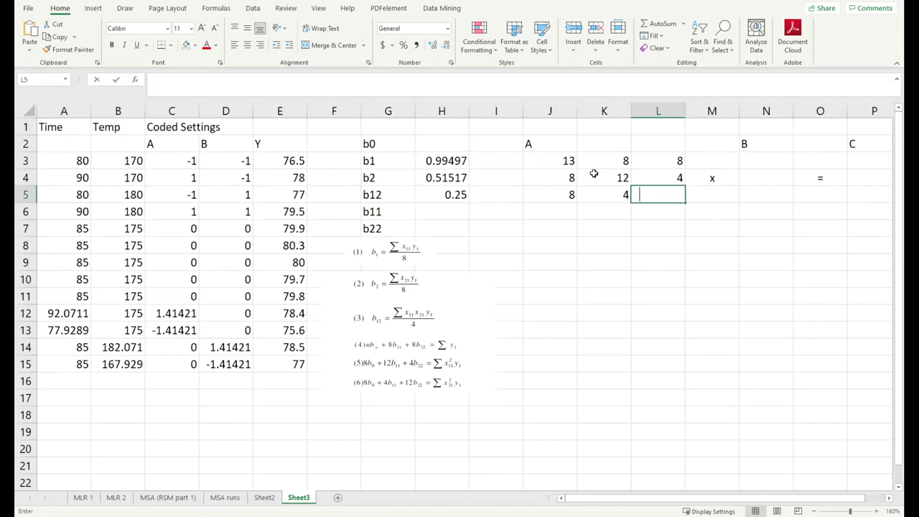
{"action": "type", "text": "12"}
{"action": "key", "text": "Return"}
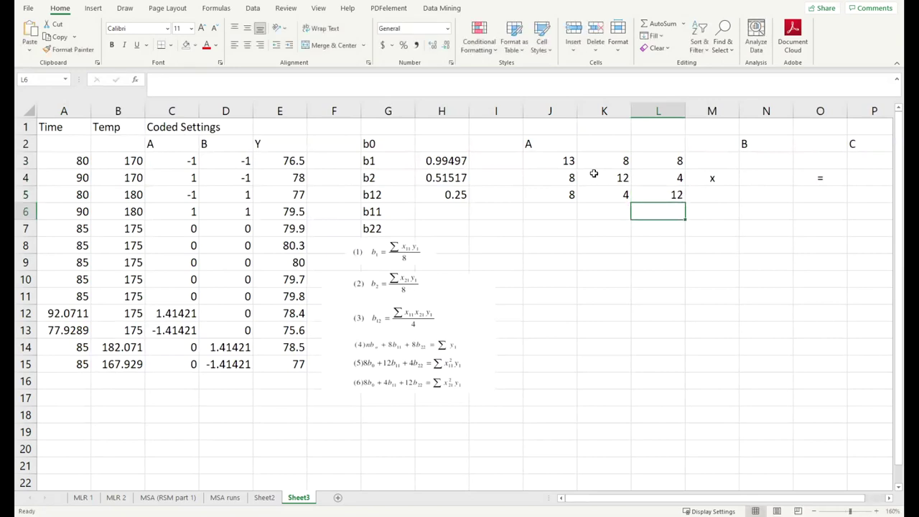
Check the coefficients of matrix A in J3:L5 against equations (4) to (6).
{"action": "key", "text": "Left"}
{"action": "key", "text": "Up"}
{"action": "key", "text": "Left"}
{"action": "key", "text": "Up"}
{"action": "key", "text": "Up"}
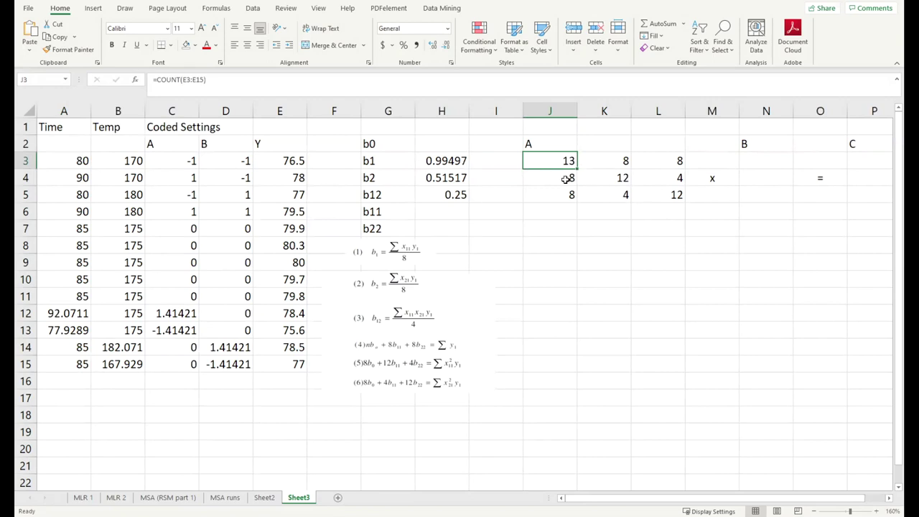
{"action": "key", "text": "Right"}
{"action": "key", "text": "Right"}
{"action": "key", "text": "Left"}
{"action": "key", "text": "Down"}
{"action": "key", "text": "Down"}
{"action": "left_click", "coordinate": [677, 177]}
{"action": "left_click", "coordinate": [790, 239]}
Fill matrix B in N3:N5 with the unknowns b0, b11 and b22.
{"action": "left_click", "coordinate": [763, 161]}
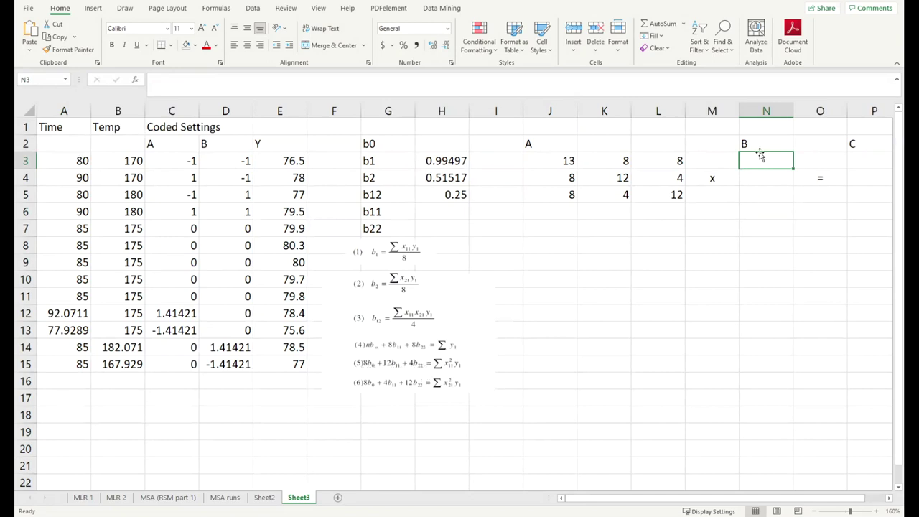
{"action": "type", "text": "b0"}
{"action": "key", "text": "Return"}
{"action": "type", "text": "b11"}
{"action": "key", "text": "Return"}
{"action": "type", "text": "b22"}
{"action": "key", "text": "Return"}
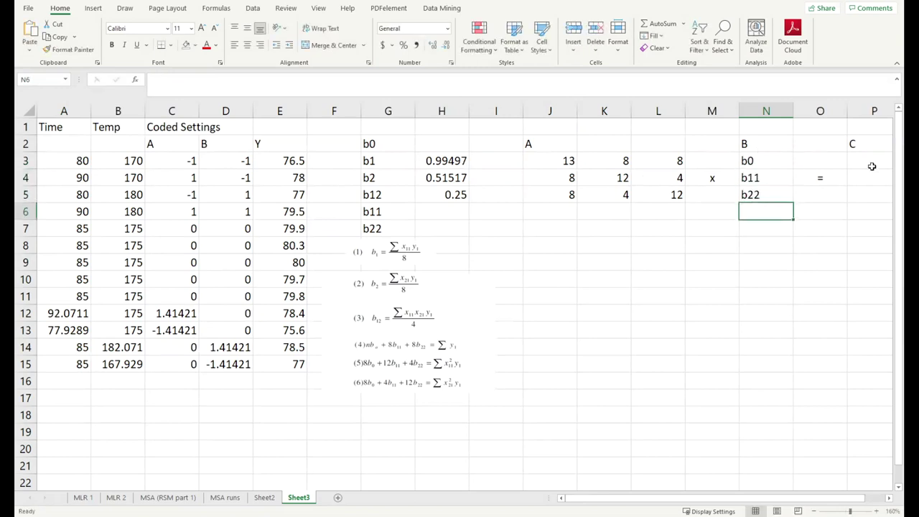
Enter the sum of the yields as the first element of matrix C in P3 with =SUM(E3:E15).
{"action": "scroll", "coordinate": [793, 495], "scroll_direction": "right", "scroll_amount": 1}
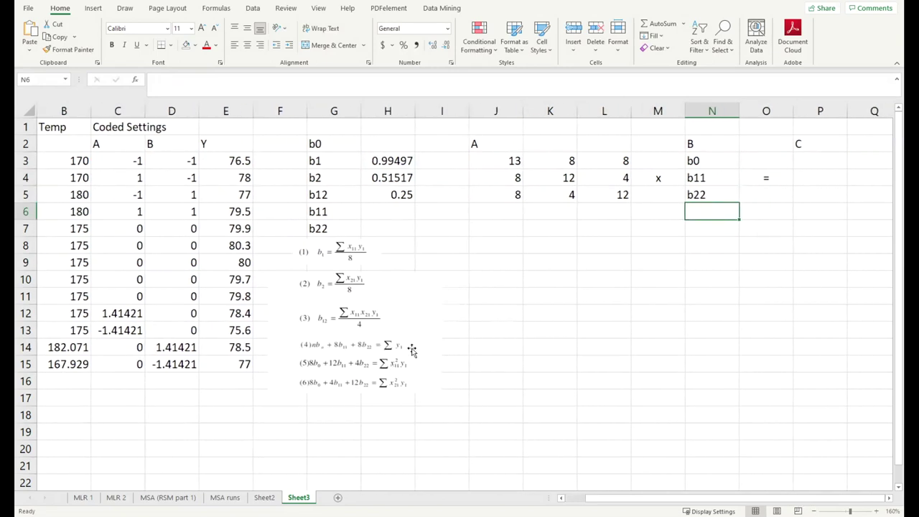
{"action": "left_click", "coordinate": [823, 165]}
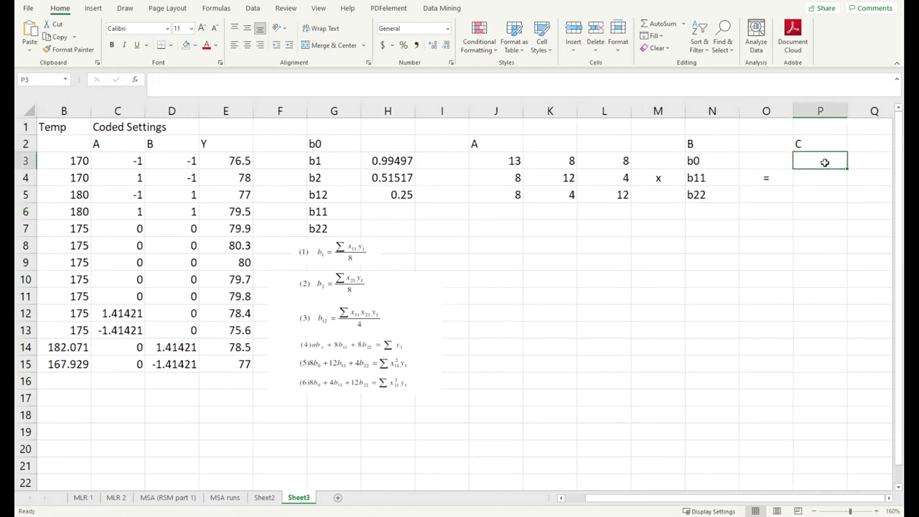
{"action": "type", "text": "=sum"}
{"action": "left_click_drag", "start_coordinate": [230, 163], "coordinate": [230, 364]}
{"action": "key", "text": "Return"}
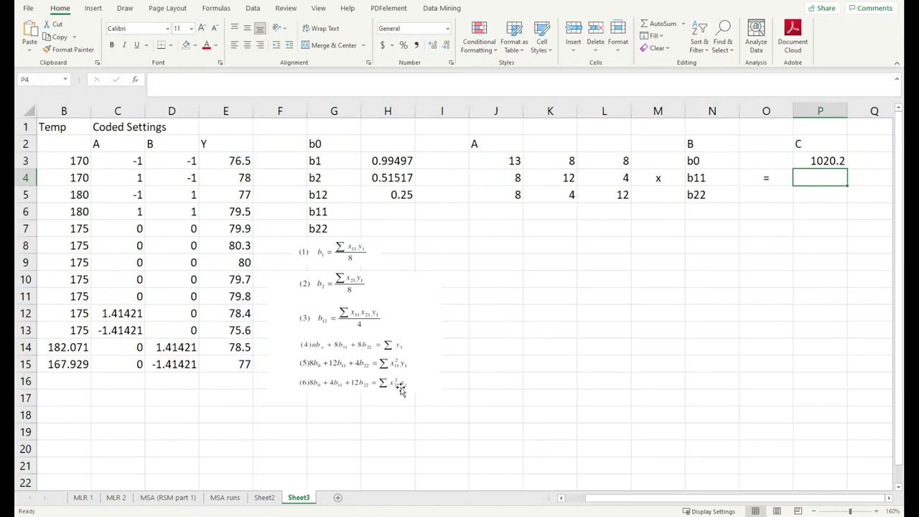
Move the equation images below matrix A and insert an empty column at F beside the yields.
{"action": "left_click", "coordinate": [214, 147]}
{"action": "left_click", "coordinate": [280, 164]}
{"action": "left_click_drag", "start_coordinate": [349, 289], "coordinate": [522, 300]}
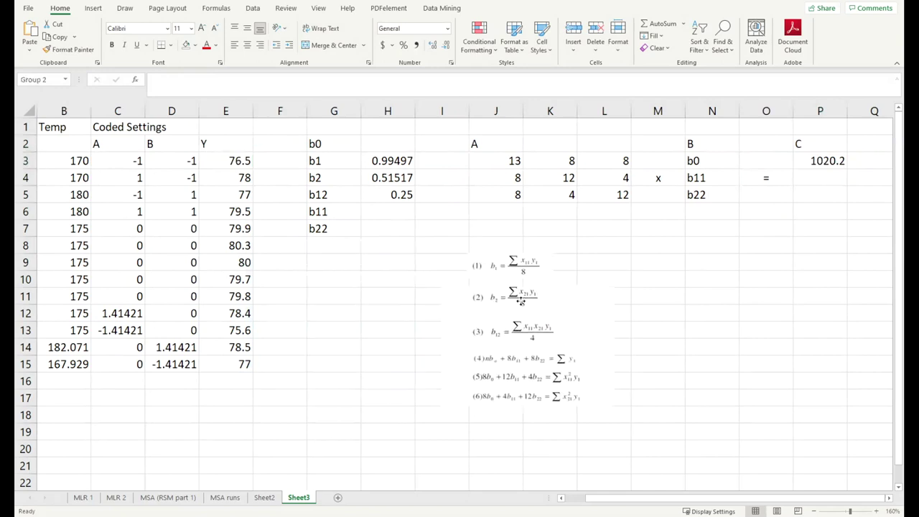
{"action": "left_click", "coordinate": [272, 111]}
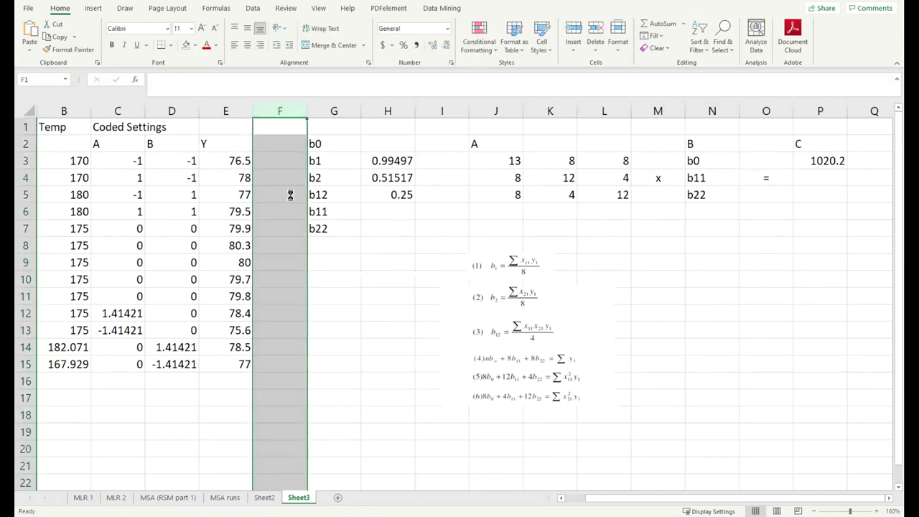
Rename the coded settings headers to x1 in C2 and x2 in D2.
{"action": "left_click", "coordinate": [135, 147]}
{"action": "type", "text": "x1"}
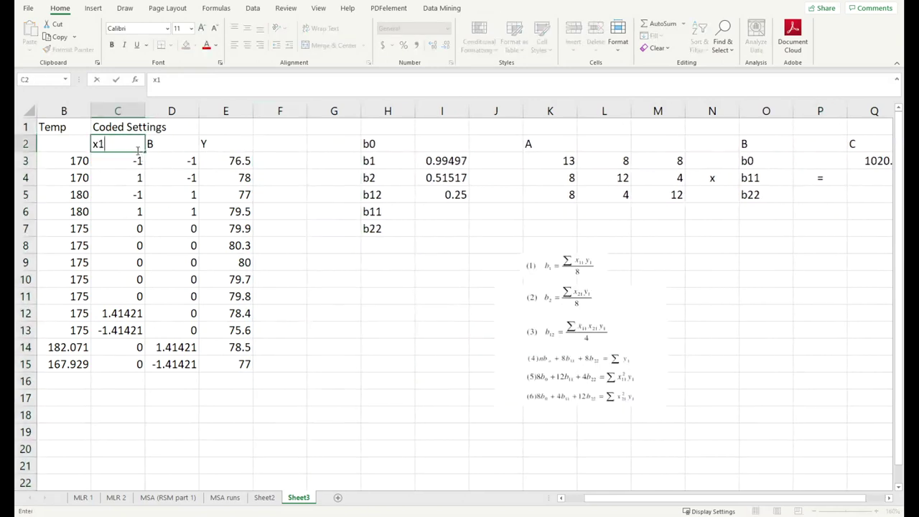
{"action": "key", "text": "Tab"}
{"action": "type", "text": "x2"}
{"action": "left_click", "coordinate": [138, 153]}
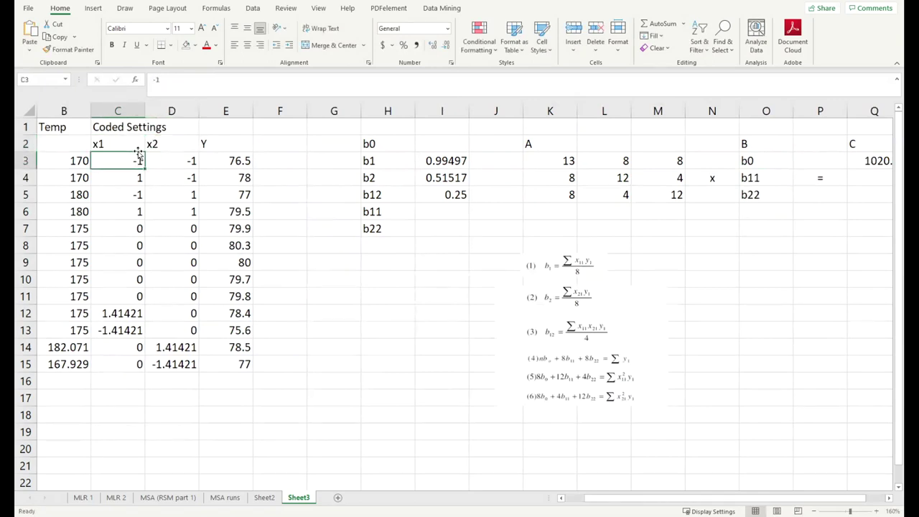
{"action": "key", "text": "Up"}
{"action": "key", "text": "Right"}
{"action": "key", "text": "Left"}
{"action": "key", "text": "Left"}
{"action": "key", "text": "Left"}
{"action": "key", "text": "Right"}
{"action": "key", "text": "Right"}
{"action": "key", "text": "Right"}
{"action": "key", "text": "Right"}
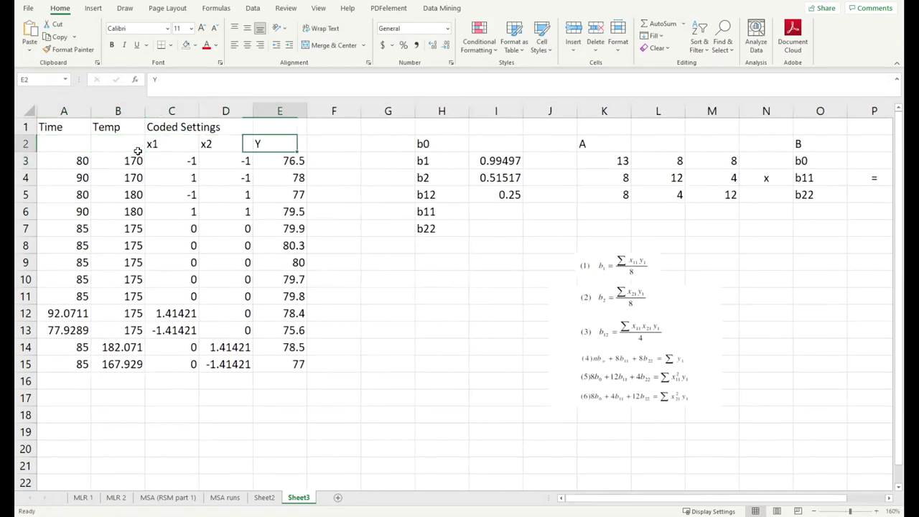
{"action": "key", "text": "Left"}
{"action": "left_click", "coordinate": [388, 211]}
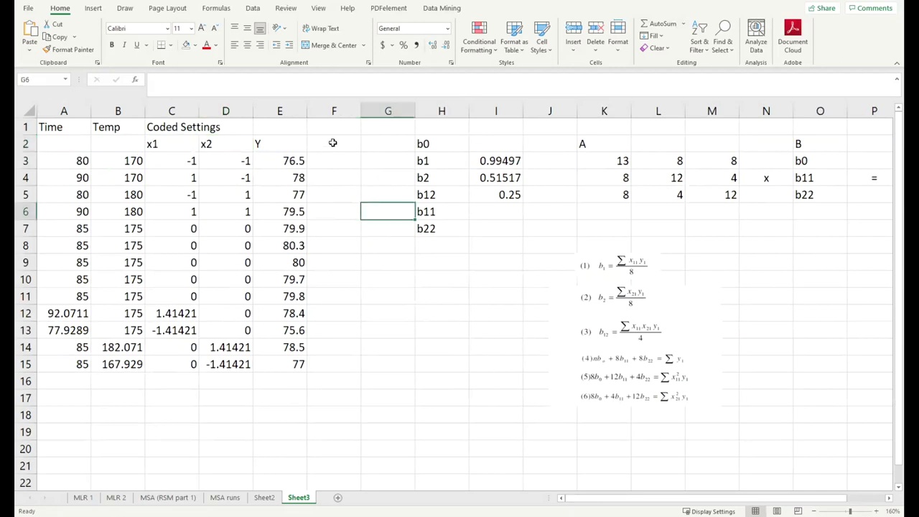
Add headers for the squared terms beside the yields, x1^2 in F2 and x^2 in G2.
{"action": "left_click", "coordinate": [332, 143]}
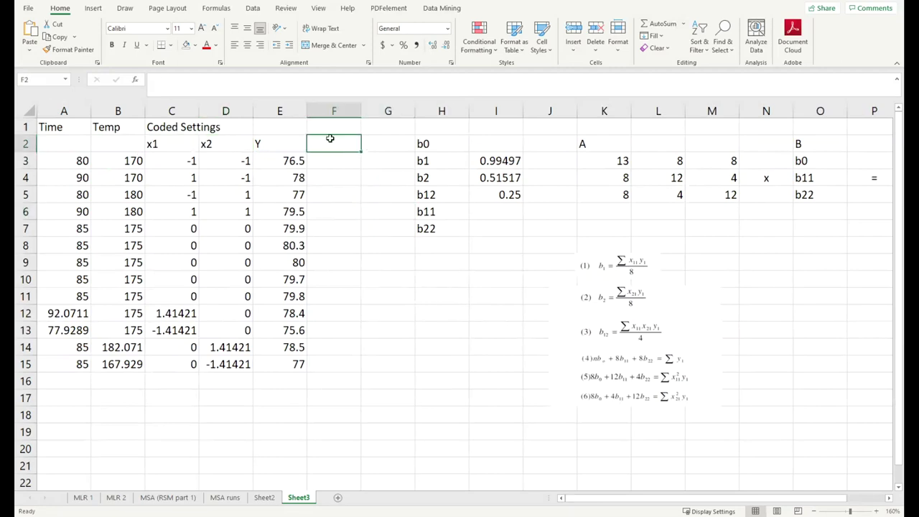
{"action": "type", "text": "x1&"}
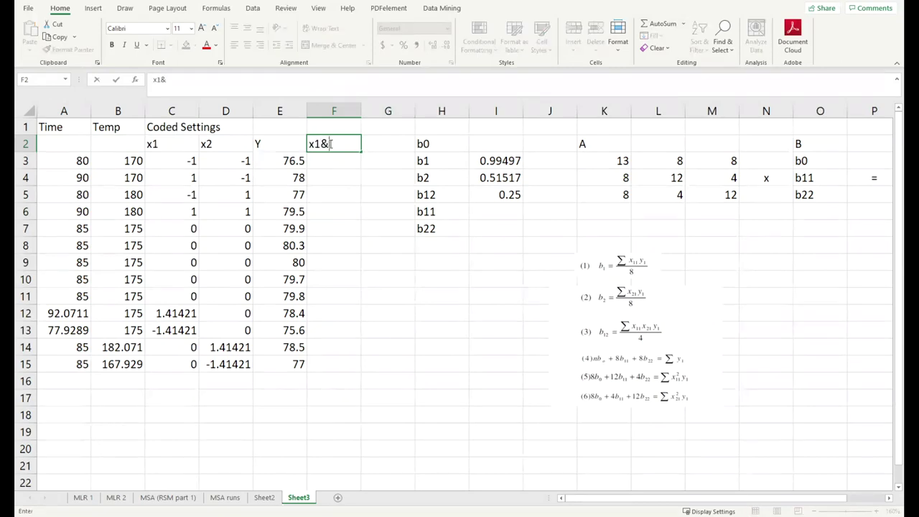
{"action": "key", "text": "BackSpace"}
{"action": "key", "text": "Tab"}
{"action": "type", "text": "x^"}
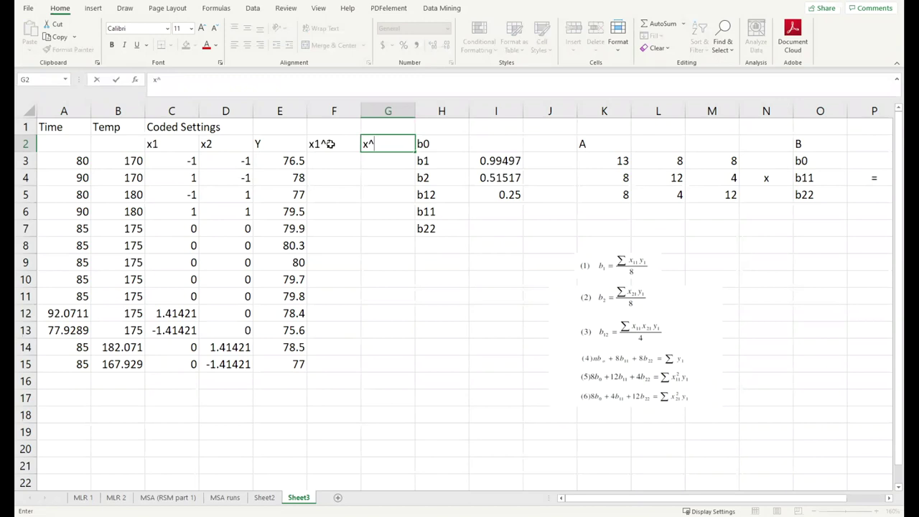
{"action": "type", "text": "2"}
{"action": "key", "text": "Return"}
{"action": "key", "text": "Right"}
{"action": "key", "text": "Down"}
{"action": "key", "text": "Down"}
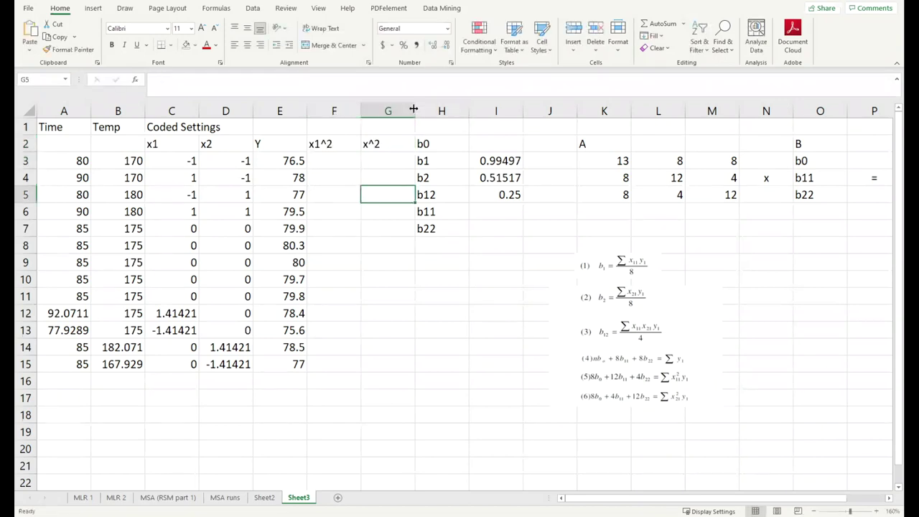
Insert an empty column at H between the squared-term columns and the coefficient labels.
{"action": "left_click", "coordinate": [414, 109]}
{"action": "key", "text": "ctrl+plus"}
{"action": "left_click", "coordinate": [409, 269]}
{"action": "left_click", "coordinate": [387, 178]}
{"action": "left_click", "coordinate": [336, 161]}
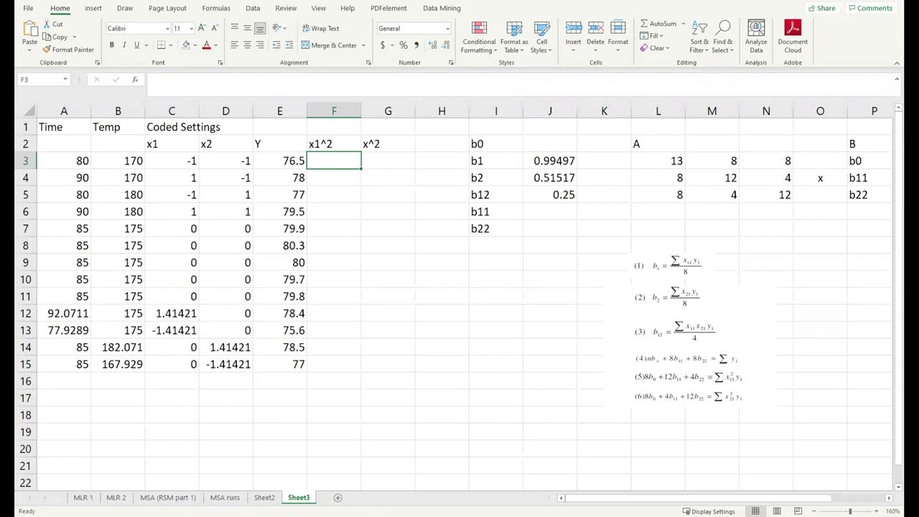
{"action": "left_click", "coordinate": [421, 269]}
{"action": "left_click", "coordinate": [387, 178]}
Move the grouped equation images closer to the data, just below the coefficient values.
{"action": "left_click_drag", "start_coordinate": [342, 161], "coordinate": [373, 226]}
{"action": "left_click", "coordinate": [397, 271]}
{"action": "left_click_drag", "start_coordinate": [342, 164], "coordinate": [397, 360]}
{"action": "left_click", "coordinate": [497, 351]}
{"action": "left_click_drag", "start_coordinate": [698, 358], "coordinate": [602, 350]}
{"action": "left_click", "coordinate": [708, 322]}
{"action": "mouse_move", "coordinate": [611, 313]}
{"action": "left_mouse_down"}
{"action": "mouse_move", "coordinate": [572, 310]}
{"action": "mouse_move", "coordinate": [619, 325]}
{"action": "left_mouse_up"}
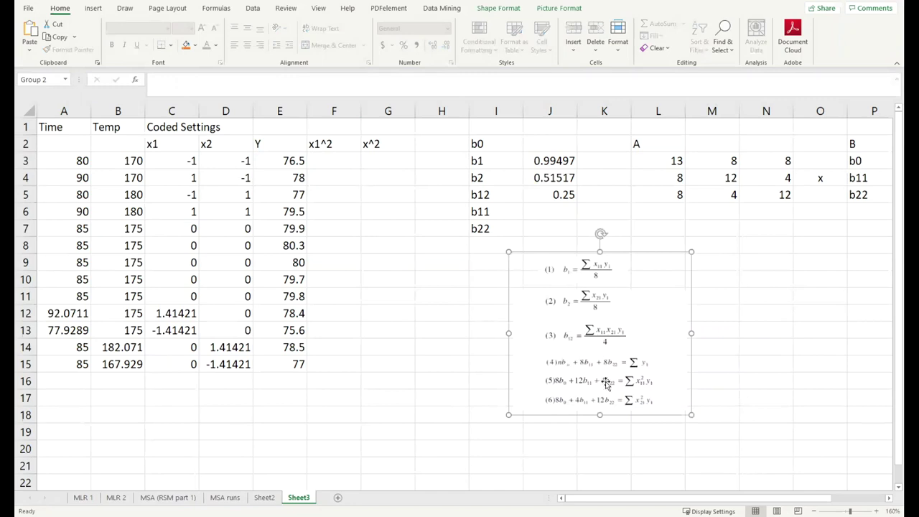
Correct the second squared-term header in G2 to x2^2.
{"action": "left_click_drag", "start_coordinate": [701, 499], "coordinate": [749, 499]}
{"action": "mouse_move", "coordinate": [826, 163]}
{"action": "left_mouse_down"}
{"action": "mouse_move", "coordinate": [826, 205]}
{"action": "mouse_move", "coordinate": [820, 158]}
{"action": "left_mouse_up"}
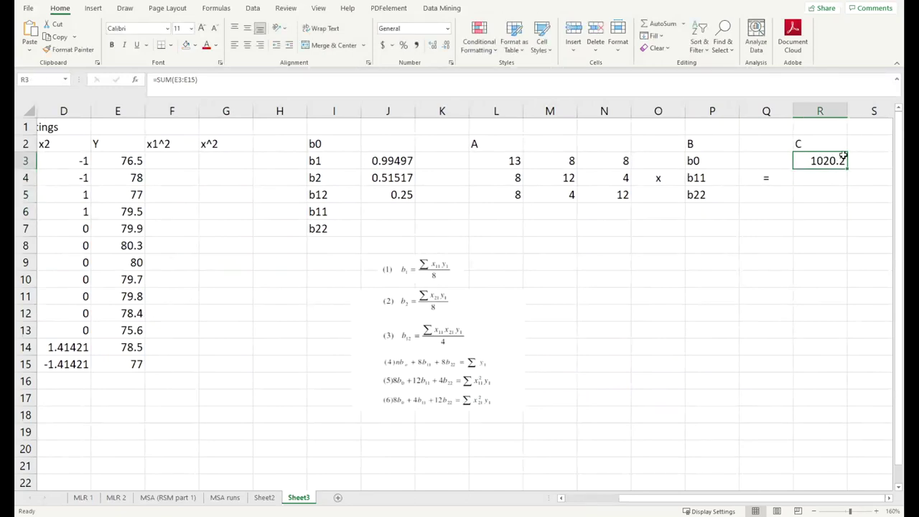
{"action": "left_click_drag", "start_coordinate": [109, 160], "coordinate": [117, 352]}
{"action": "left_click", "coordinate": [226, 329]}
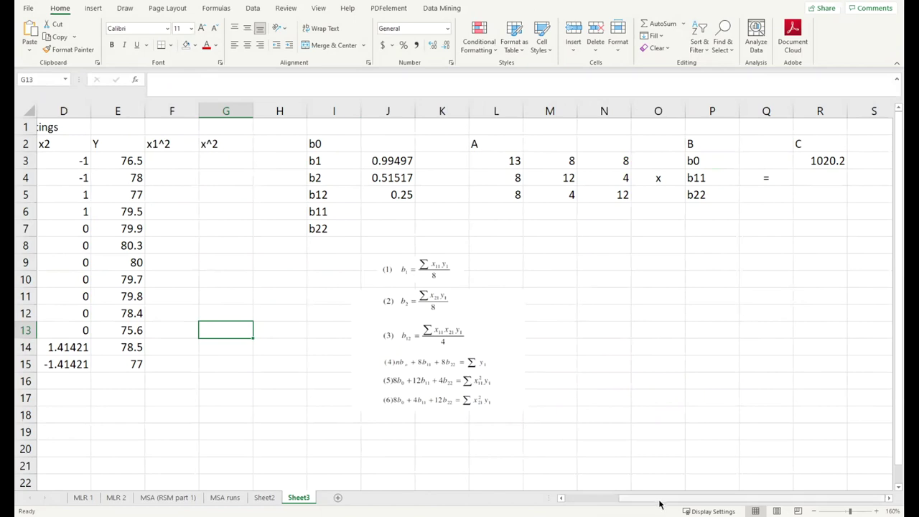
{"action": "left_click_drag", "start_coordinate": [662, 503], "coordinate": [602, 503]}
{"action": "left_click", "coordinate": [337, 162]}
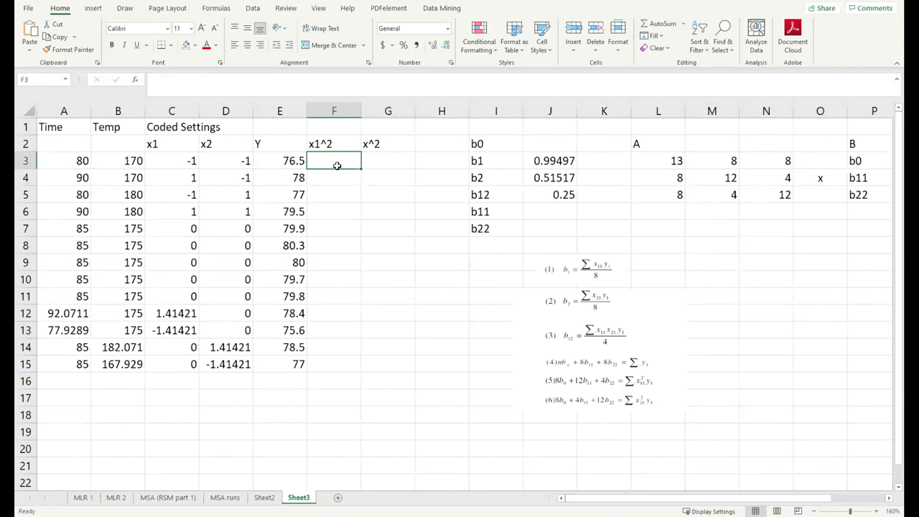
{"action": "type", "text": "="}
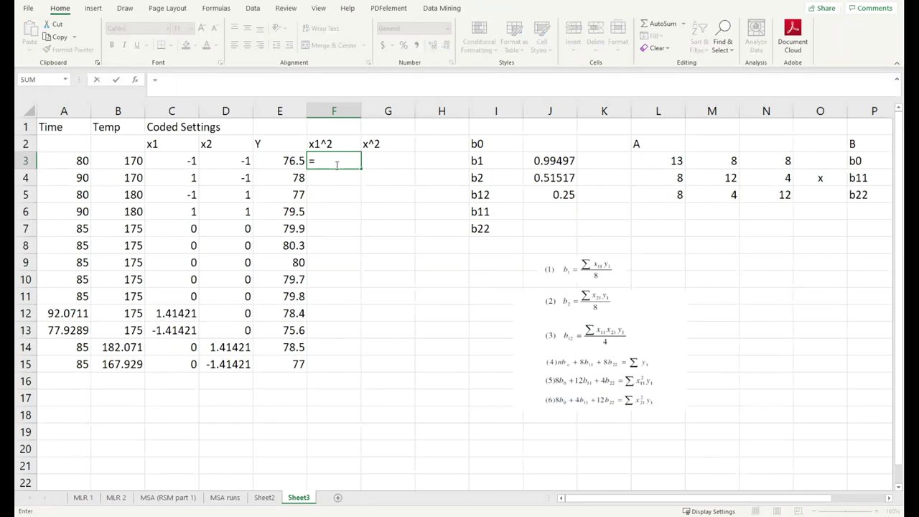
{"action": "key", "text": "Escape"}
{"action": "double_click", "coordinate": [369, 144]}
{"action": "type", "text": "2"}
Square the coded settings with =C3^2 in F3, filling the formula down to row 15 and across to column G.
{"action": "left_click", "coordinate": [339, 161]}
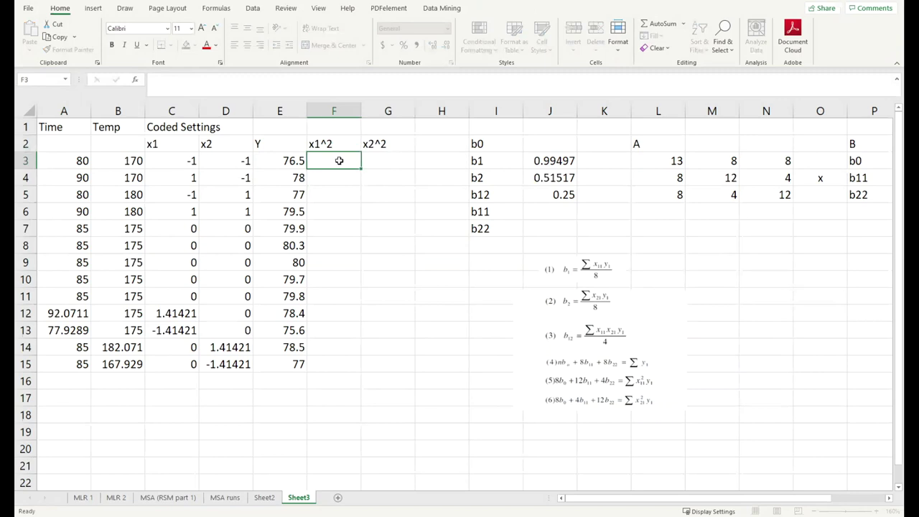
{"action": "type", "text": "="}
{"action": "key", "text": "Left"}
{"action": "key", "text": "Left"}
{"action": "key", "text": "Left"}
{"action": "type", "text": "^2"}
{"action": "key", "text": "Return"}
{"action": "left_click", "coordinate": [332, 161]}
{"action": "left_click_drag", "start_coordinate": [363, 167], "coordinate": [381, 376]}
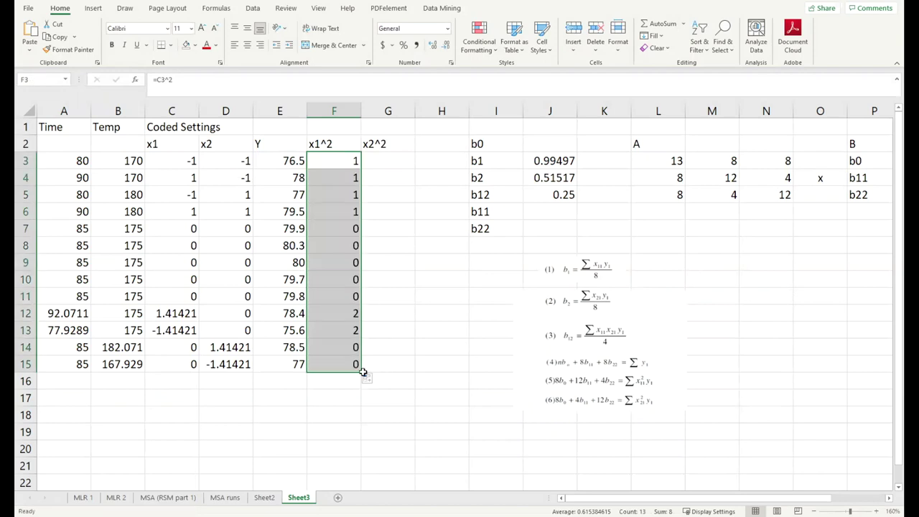
{"action": "left_click_drag", "start_coordinate": [361, 372], "coordinate": [420, 370]}
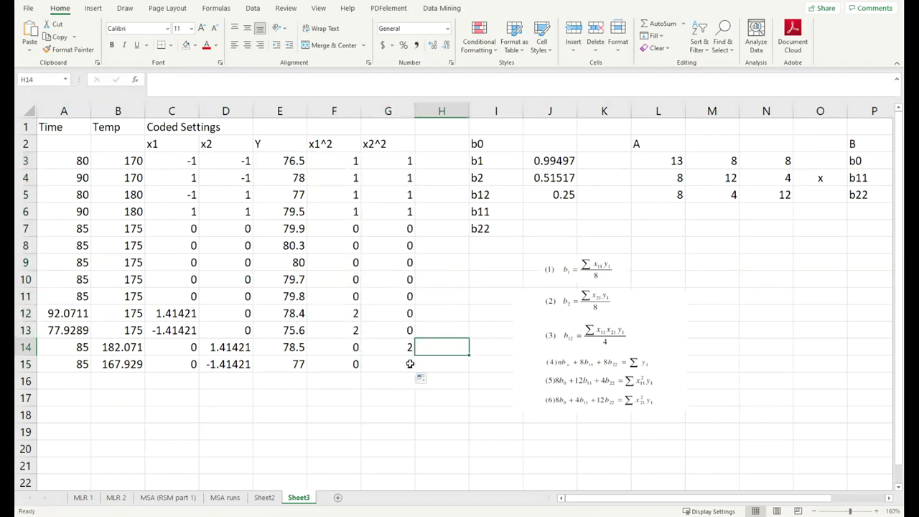
Compare the squared terms of the axial points in F12 and F13 with the x1 formula in C12.
{"action": "left_click", "coordinate": [386, 309]}
{"action": "left_click", "coordinate": [342, 313]}
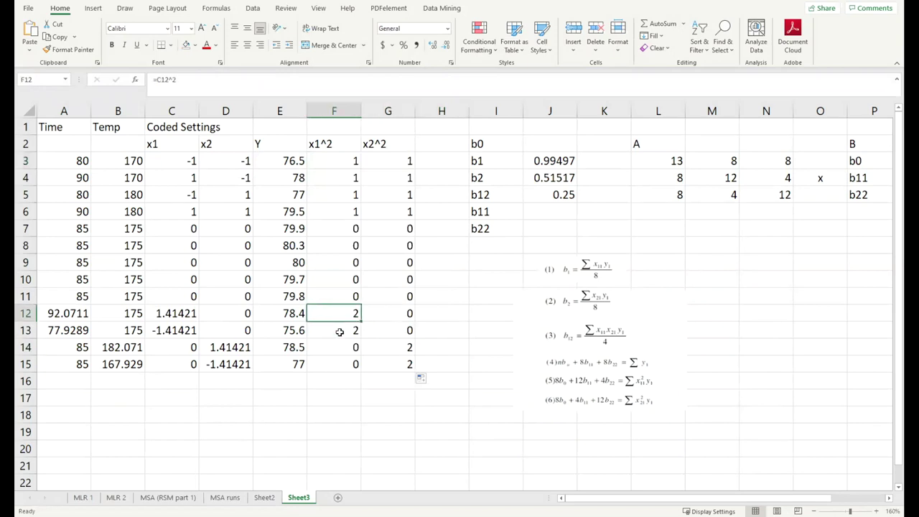
{"action": "left_click", "coordinate": [167, 310]}
{"action": "double_click", "coordinate": [167, 310]}
{"action": "key", "text": "Escape"}
{"action": "left_click", "coordinate": [352, 314]}
{"action": "key", "text": "Down"}
{"action": "left_click_drag", "start_coordinate": [347, 310], "coordinate": [349, 324]}
Try the rounded value 1.414 in C12 to check its effect on the squared term, and restore =SQRT(2).
{"action": "left_click", "coordinate": [195, 312]}
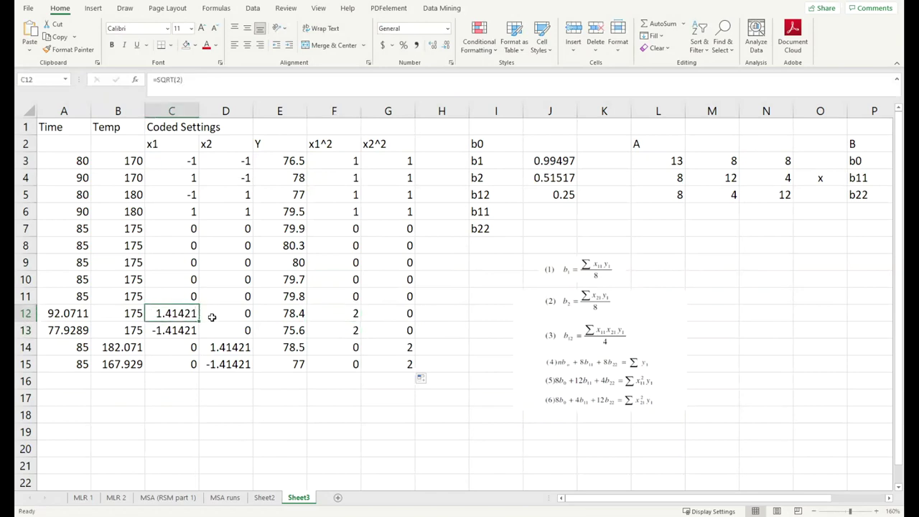
{"action": "type", "text": "1.414"}
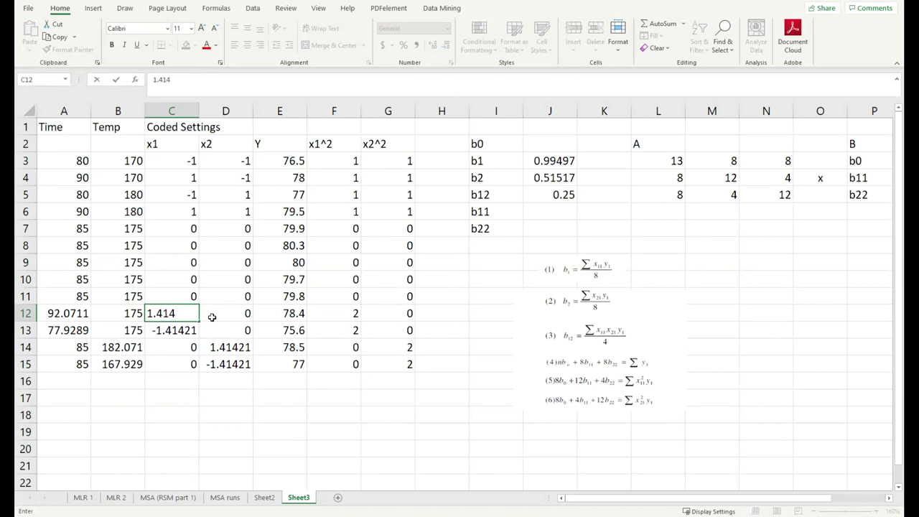
{"action": "key", "text": "Return"}
{"action": "left_click", "coordinate": [334, 314]}
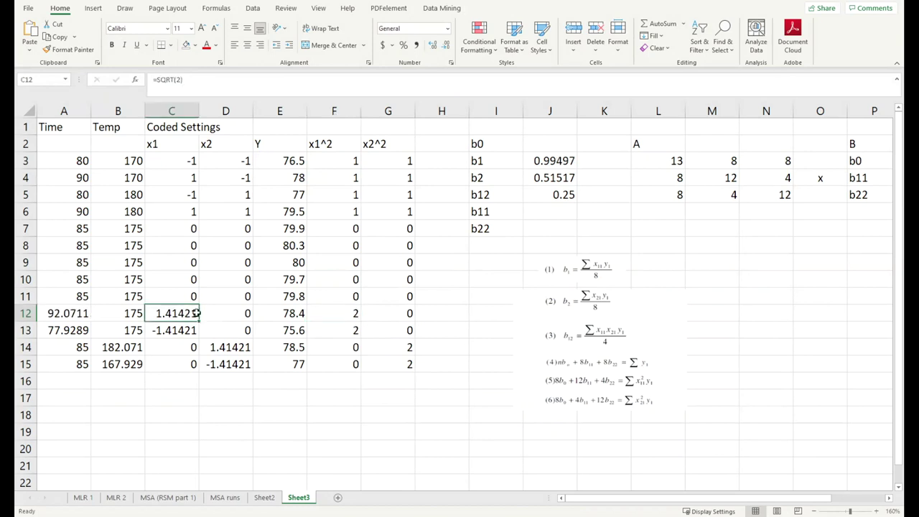
{"action": "left_click_drag", "start_coordinate": [342, 316], "coordinate": [352, 328]}
{"action": "left_click", "coordinate": [176, 314]}
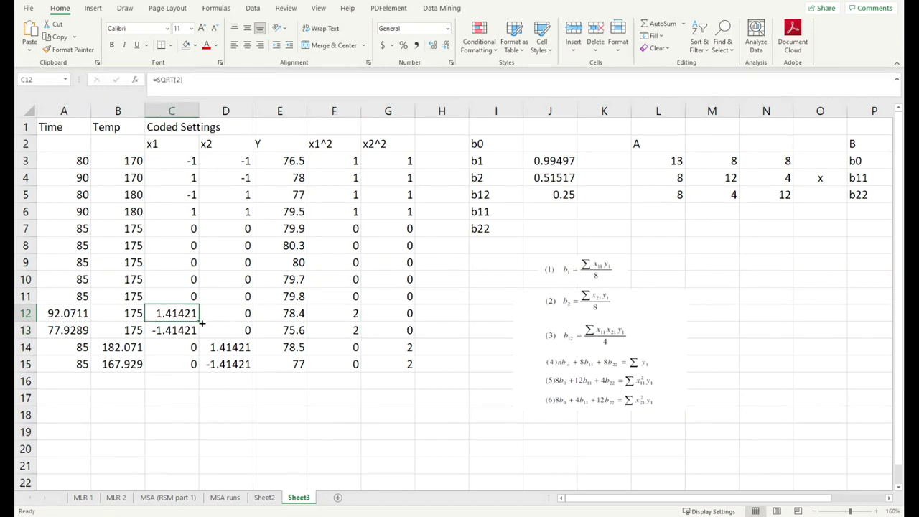
{"action": "left_click", "coordinate": [335, 317]}
{"action": "left_click", "coordinate": [479, 334]}
{"action": "left_click_drag", "start_coordinate": [333, 148], "coordinate": [397, 353]}
{"action": "left_click", "coordinate": [741, 310]}
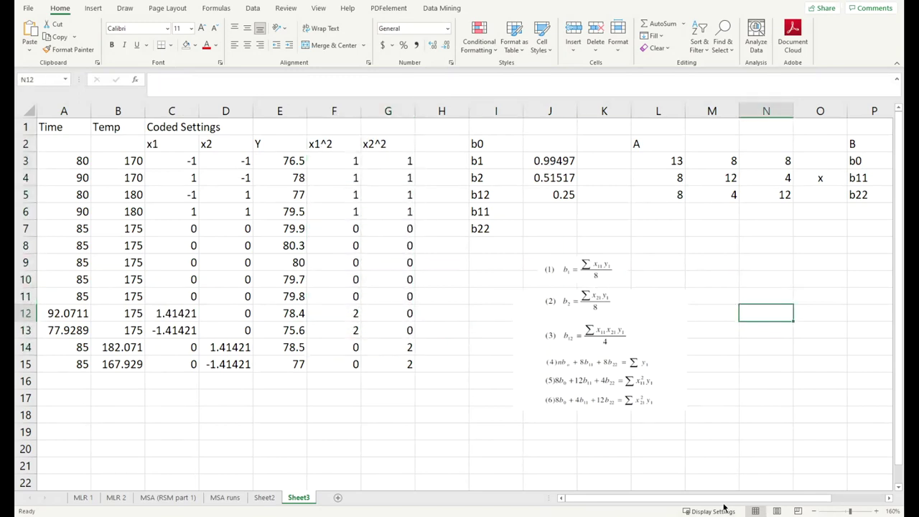
Calculate the second element of matrix C in R4 with =SUMPRODUCT(F3:F15,E3:E15).
{"action": "left_click_drag", "start_coordinate": [723, 503], "coordinate": [769, 498]}
{"action": "left_click", "coordinate": [826, 179]}
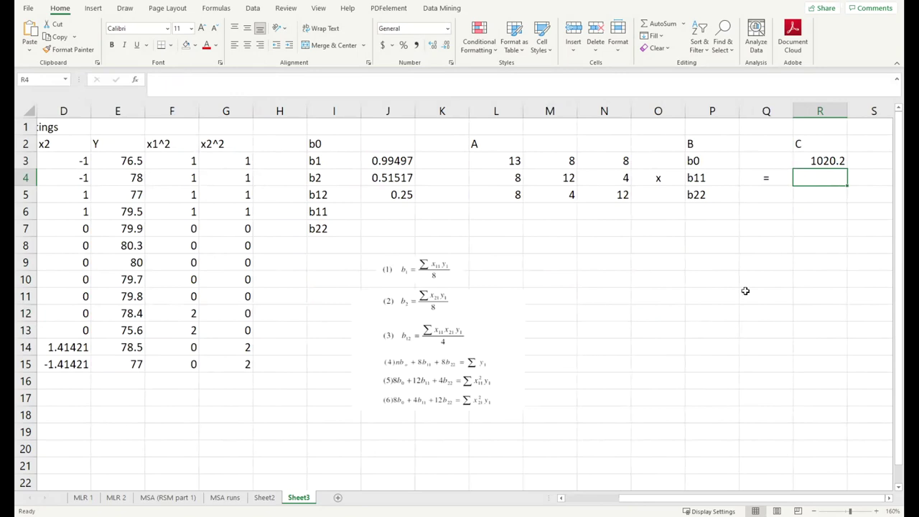
{"action": "type", "text": "="}
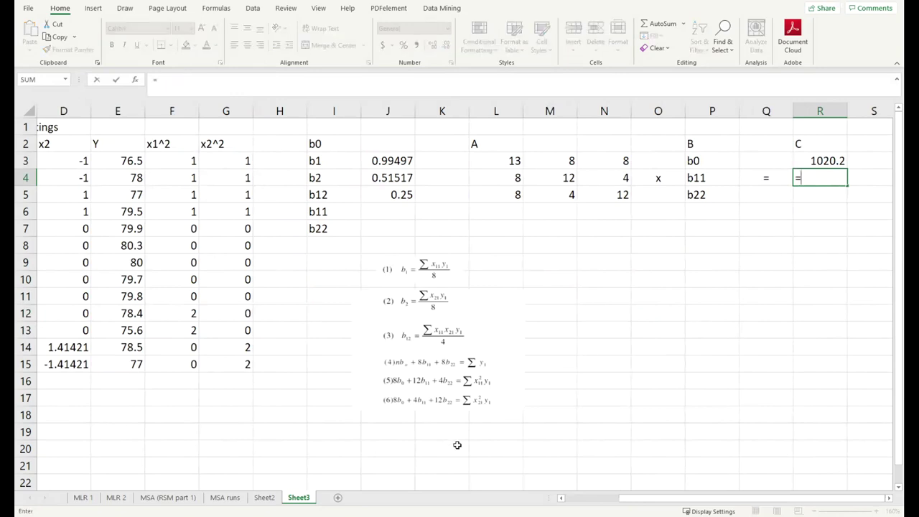
{"action": "type", "text": "sumpr"}
{"action": "key", "text": "Tab"}
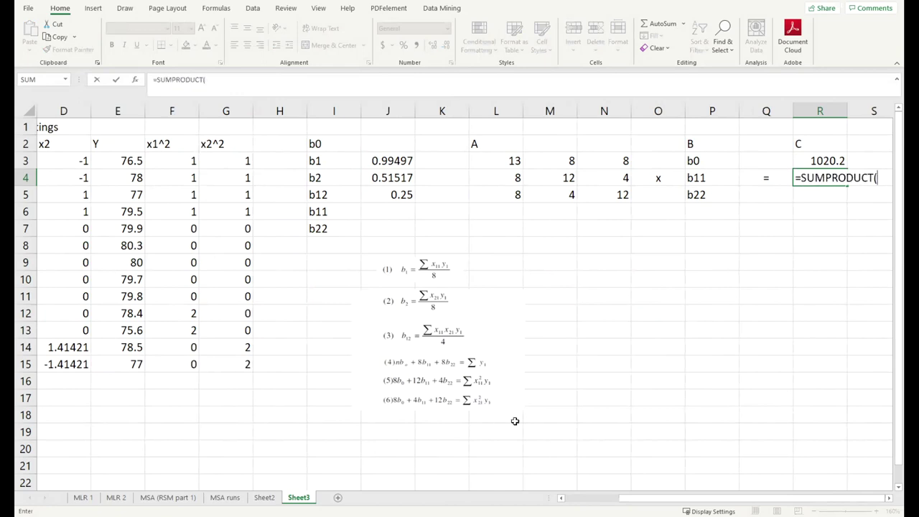
{"action": "left_click_drag", "start_coordinate": [664, 499], "coordinate": [585, 496]}
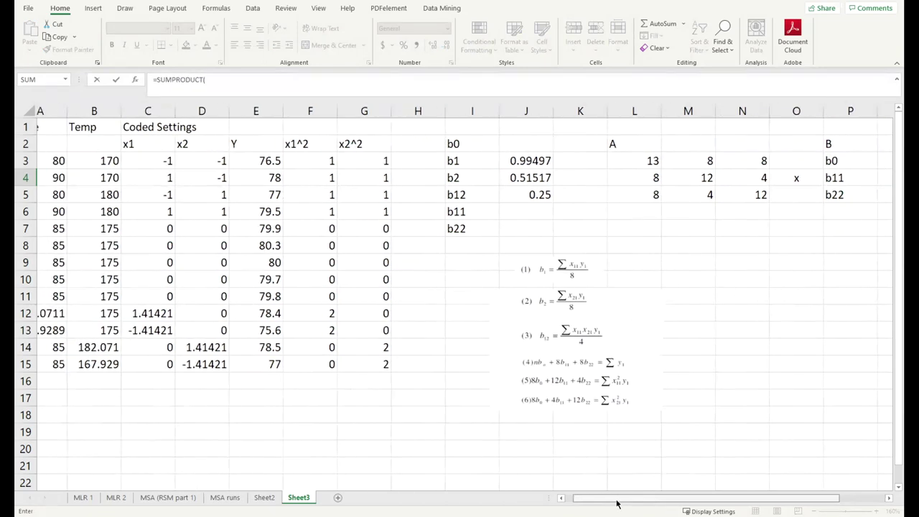
{"action": "left_click_drag", "start_coordinate": [341, 158], "coordinate": [353, 364]}
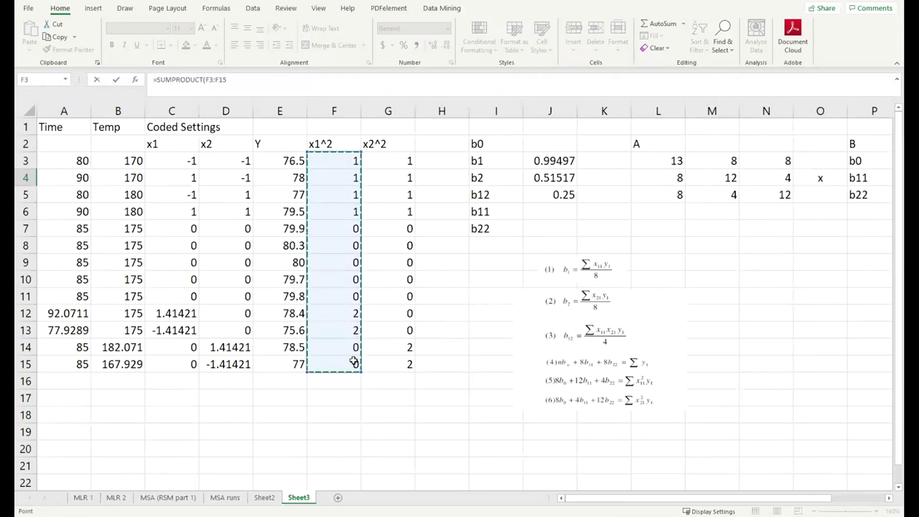
{"action": "type", "text": ","}
{"action": "left_click", "coordinate": [287, 163]}
{"action": "left_click_drag", "start_coordinate": [287, 163], "coordinate": [295, 365]}
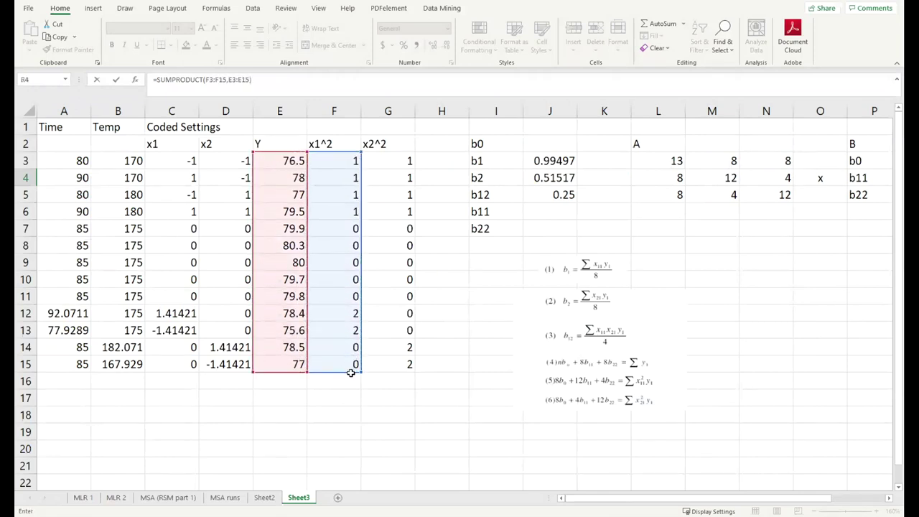
{"action": "key", "text": "Return"}
Calculate the third element of matrix C in R5 with =SUMPRODUCT(G3:G15,E3:E15).
{"action": "key", "text": "Up"}
{"action": "key", "text": "Down"}
{"action": "type", "text": "=sum"}
{"action": "key", "text": "BackSpace"}
{"action": "key", "text": "BackSpace"}
{"action": "type", "text": "yno"}
{"action": "key", "text": "BackSpace"}
{"action": "type", "text": "pr"}
{"action": "key", "text": "Tab"}
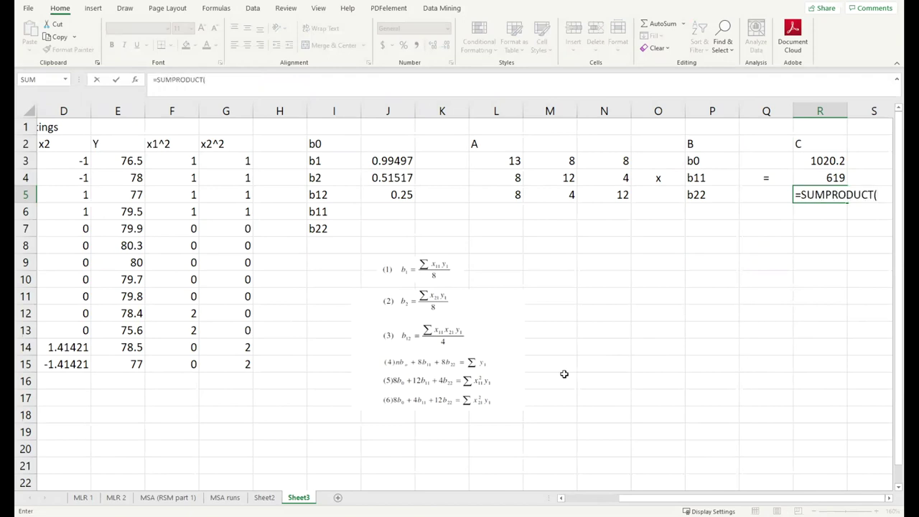
{"action": "left_click_drag", "start_coordinate": [229, 160], "coordinate": [227, 359]}
{"action": "type", "text": ","}
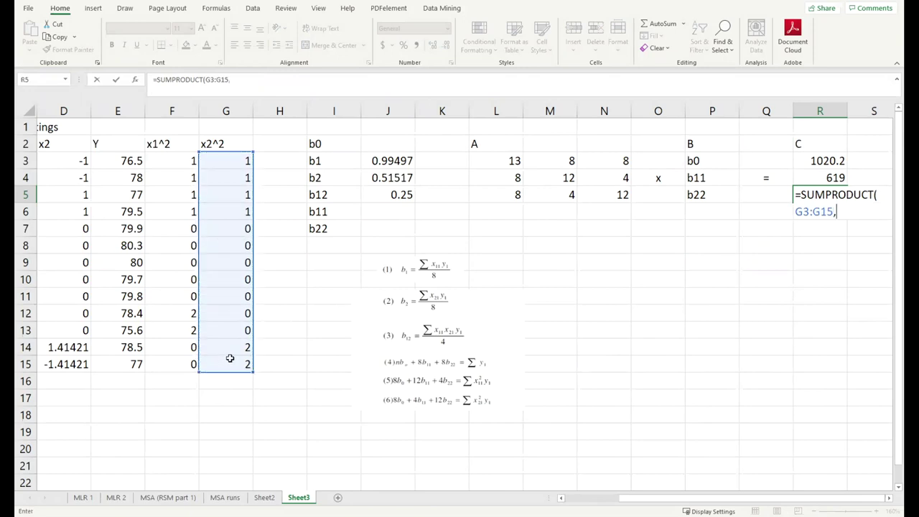
{"action": "left_click_drag", "start_coordinate": [137, 165], "coordinate": [136, 364]}
{"action": "key", "text": "Return"}
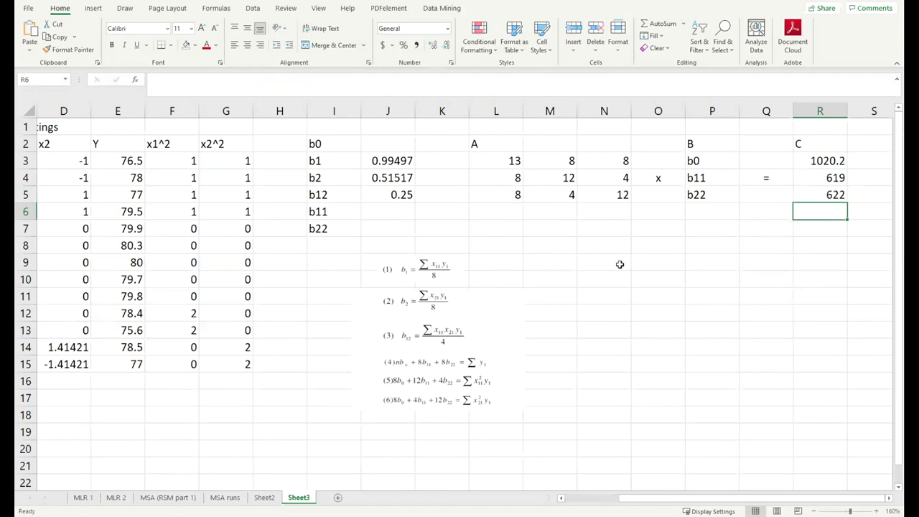
Move the grouped equation images below the b22 label to free the cells under matrix A.
{"action": "left_click", "coordinate": [619, 264]}
{"action": "left_click_drag", "start_coordinate": [515, 160], "coordinate": [596, 195]}
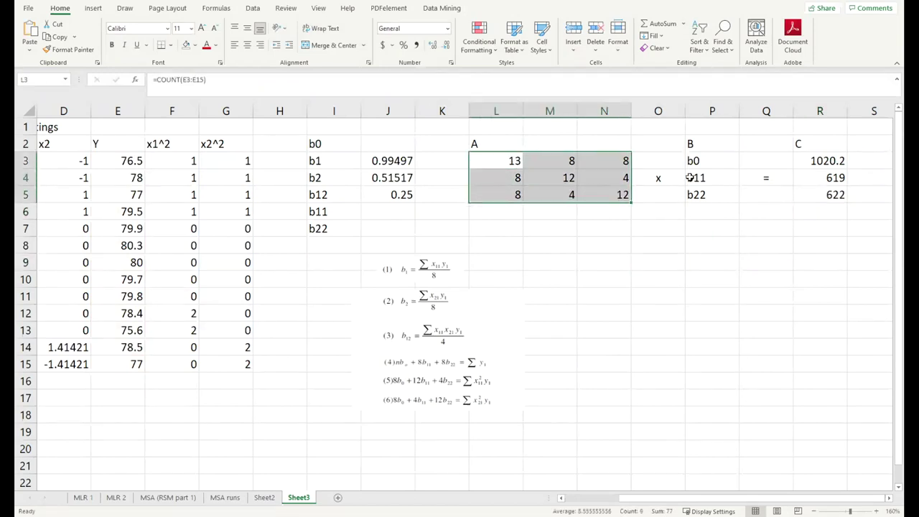
{"action": "left_click_drag", "start_coordinate": [693, 160], "coordinate": [711, 202]}
{"action": "left_click_drag", "start_coordinate": [828, 163], "coordinate": [835, 197]}
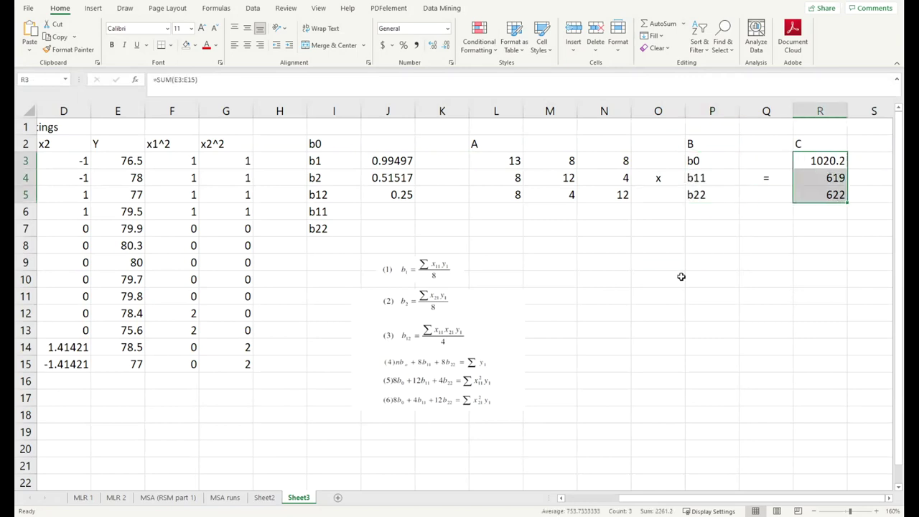
{"action": "left_click", "coordinate": [532, 230]}
{"action": "left_click_drag", "start_coordinate": [459, 317], "coordinate": [404, 334]}
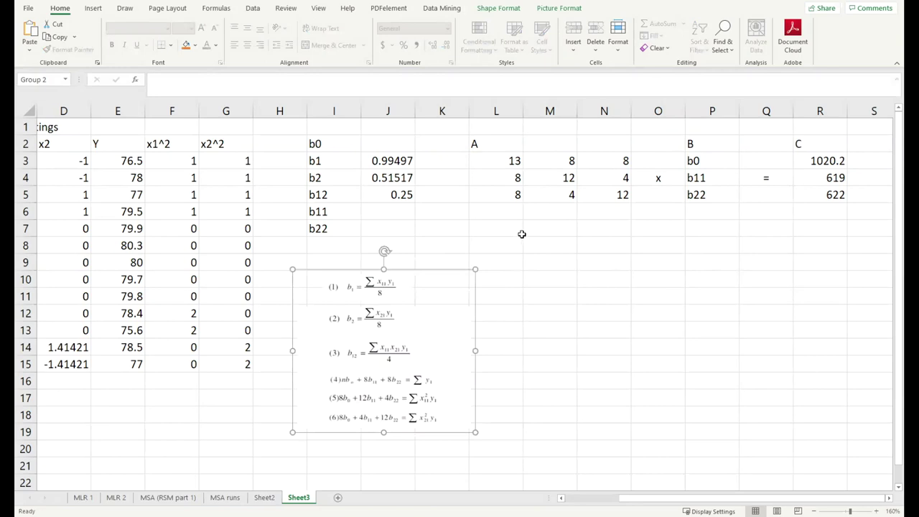
Write the matrix relation "if A*B = C" in L7 below matrix A.
{"action": "left_click", "coordinate": [506, 215]}
{"action": "left_click", "coordinate": [509, 232]}
{"action": "type", "text": "if "}
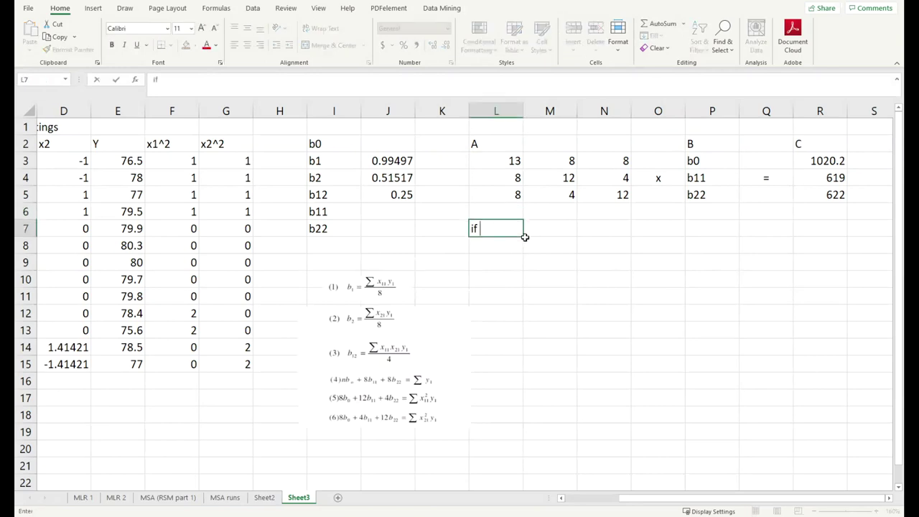
{"action": "type", "text": "A(B"}
{"action": "key", "text": "BackSpace"}
{"action": "key", "text": "BackSpace"}
{"action": "type", "text": "*B ="}
{"action": "key", "text": "BackSpace"}
{"action": "type", "text": "= C"}
{"action": "key", "text": "Return"}
Write the solution for the unknown matrix, "B = A'*C", in L8.
{"action": "type", "text": "B"}
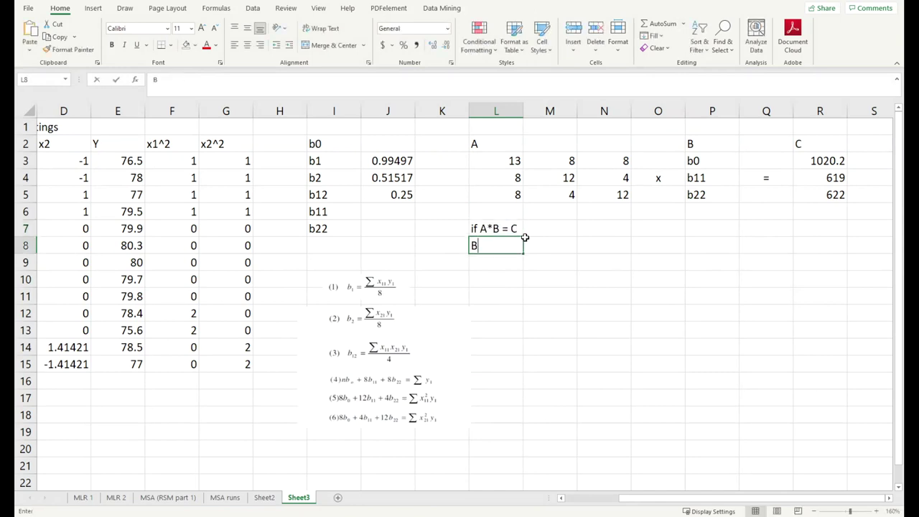
{"action": "type", "text": " = "}
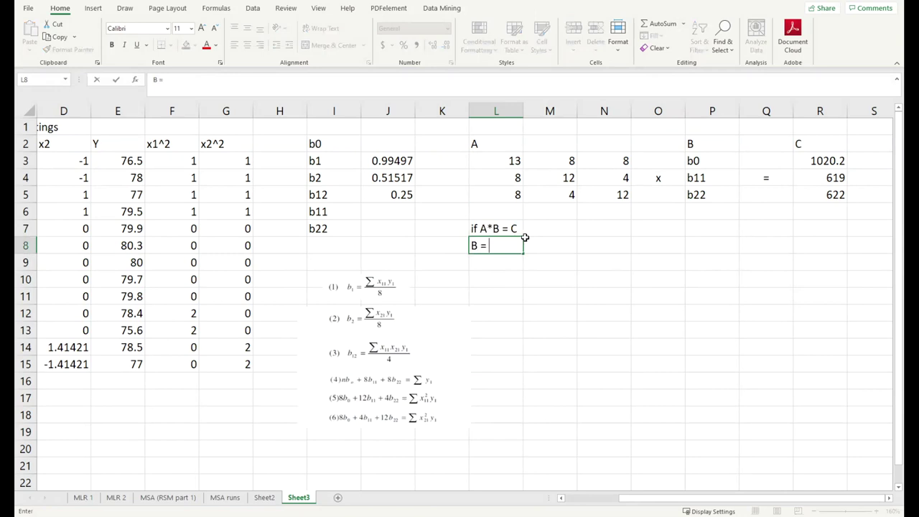
{"action": "type", "text": "A'*C"}
{"action": "key", "text": "Return"}
{"action": "key", "text": "Right"}
{"action": "key", "text": "Down"}
{"action": "key", "text": "Down"}
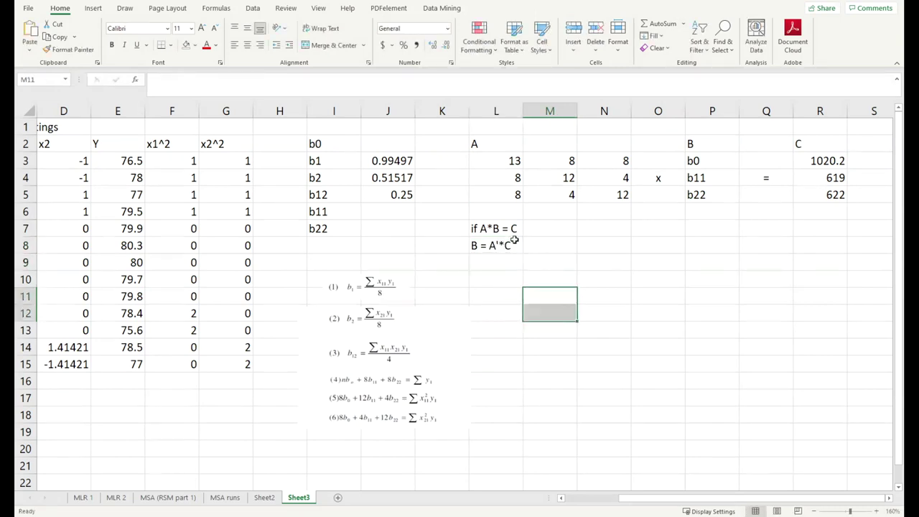
Review the matrix relation and its solution in L7:L8 against the unknown coefficients of matrix B in P3:P5.
{"action": "left_click_drag", "start_coordinate": [514, 241], "coordinate": [513, 230]}
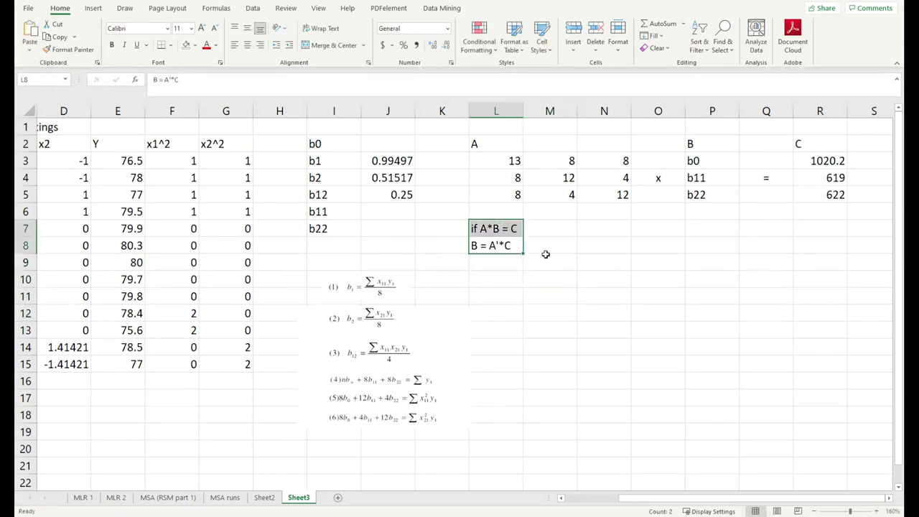
{"action": "left_click", "coordinate": [542, 234]}
{"action": "left_click_drag", "start_coordinate": [514, 230], "coordinate": [508, 248]}
{"action": "left_click", "coordinate": [517, 280]}
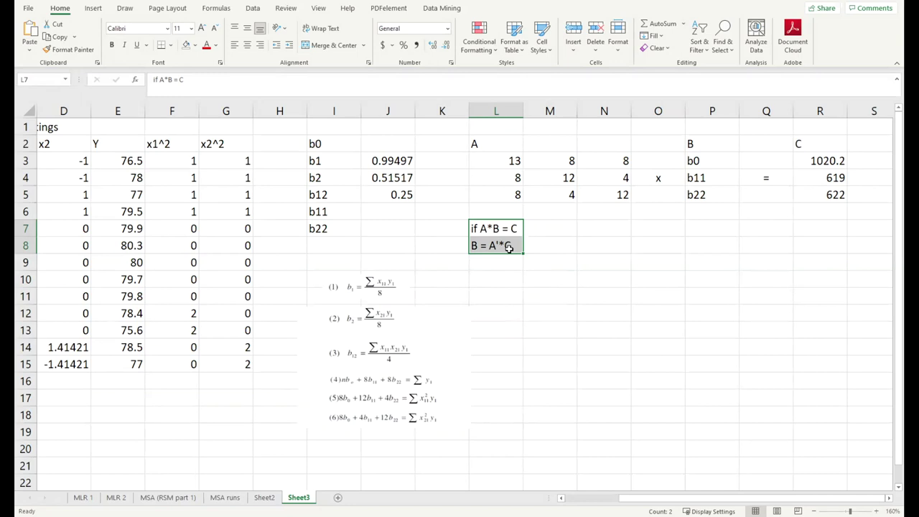
{"action": "left_click", "coordinate": [572, 278]}
{"action": "left_click", "coordinate": [515, 215]}
{"action": "left_click_drag", "start_coordinate": [504, 231], "coordinate": [507, 245]}
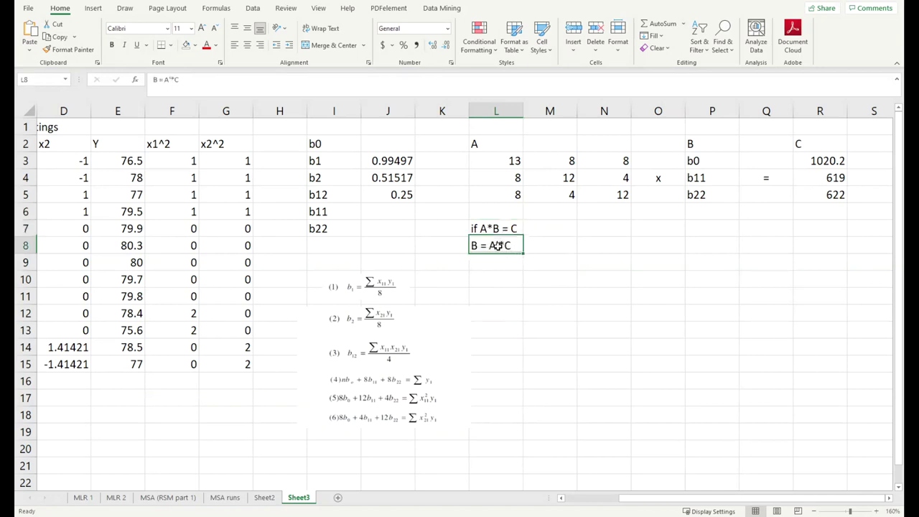
{"action": "left_click_drag", "start_coordinate": [694, 162], "coordinate": [708, 195]}
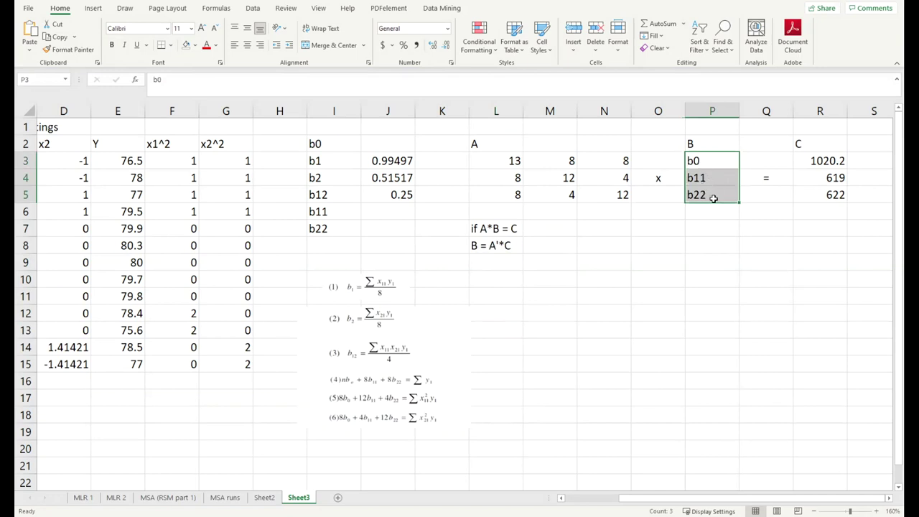
Clear the matrix relation notes from L7:L8 and write the label A' in L6 below matrix A.
{"action": "left_click_drag", "start_coordinate": [478, 158], "coordinate": [630, 194]}
{"action": "left_click_drag", "start_coordinate": [830, 163], "coordinate": [763, 178]}
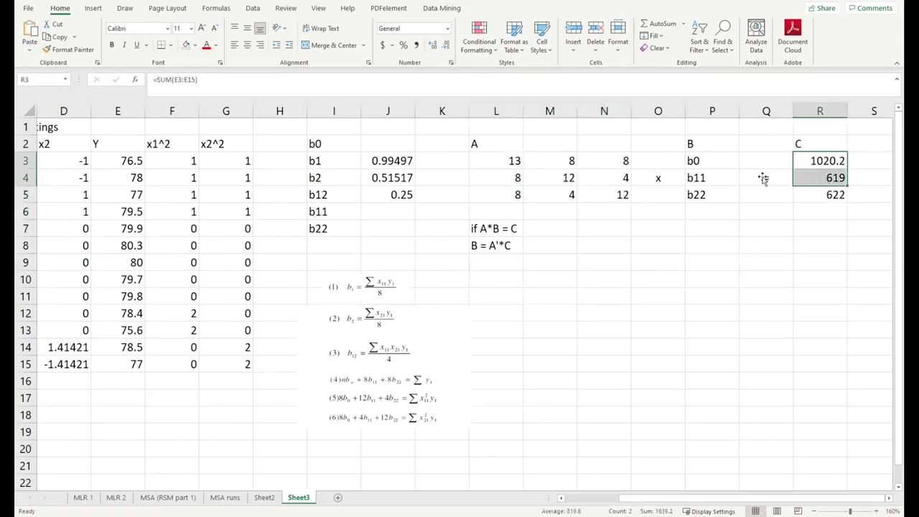
{"action": "left_click_drag", "start_coordinate": [507, 156], "coordinate": [595, 193]}
{"action": "left_click_drag", "start_coordinate": [821, 159], "coordinate": [827, 192]}
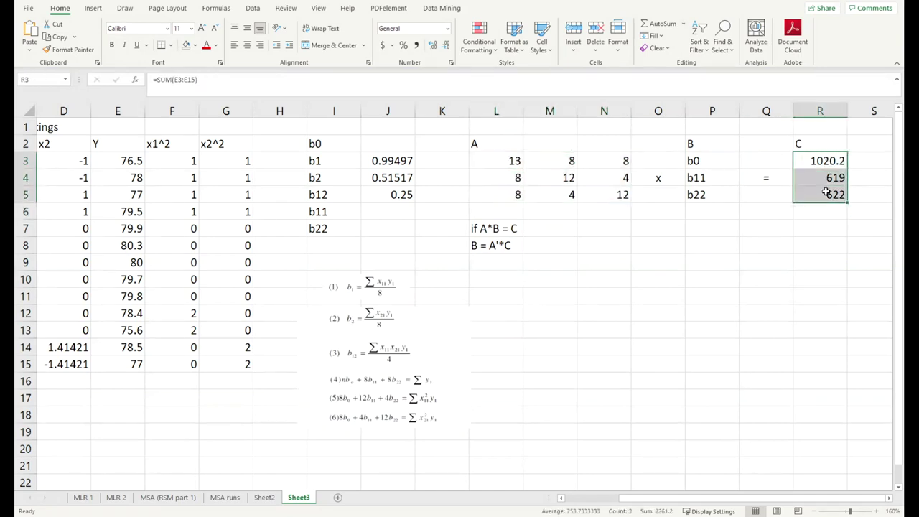
{"action": "left_click_drag", "start_coordinate": [696, 177], "coordinate": [698, 194]}
{"action": "left_click_drag", "start_coordinate": [495, 228], "coordinate": [502, 246]}
{"action": "key", "text": "Delete"}
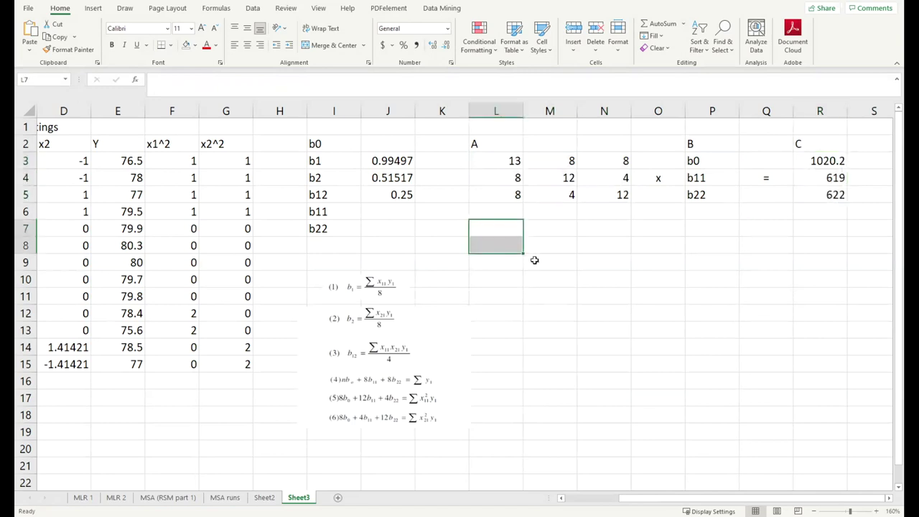
{"action": "key", "text": "Up"}
{"action": "type", "text": "A"}
{"action": "key", "text": "Return"}
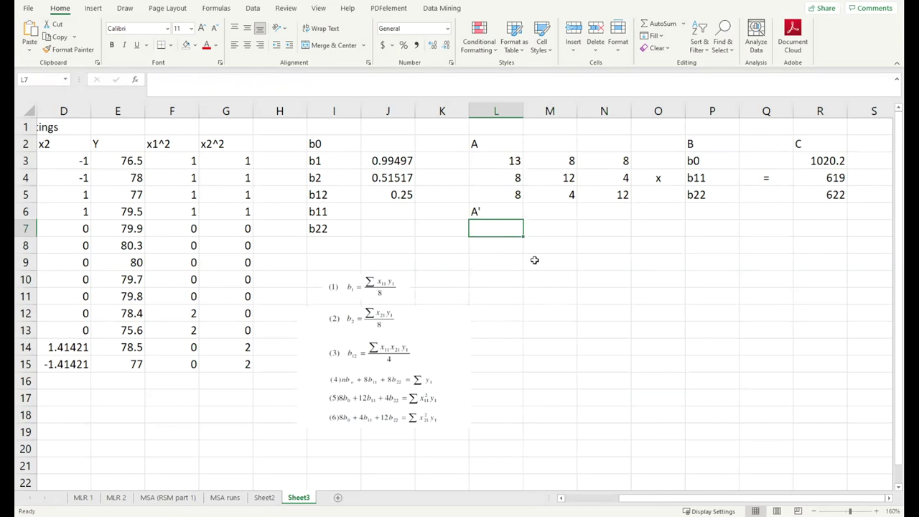
{"action": "type", "text": "=m"}
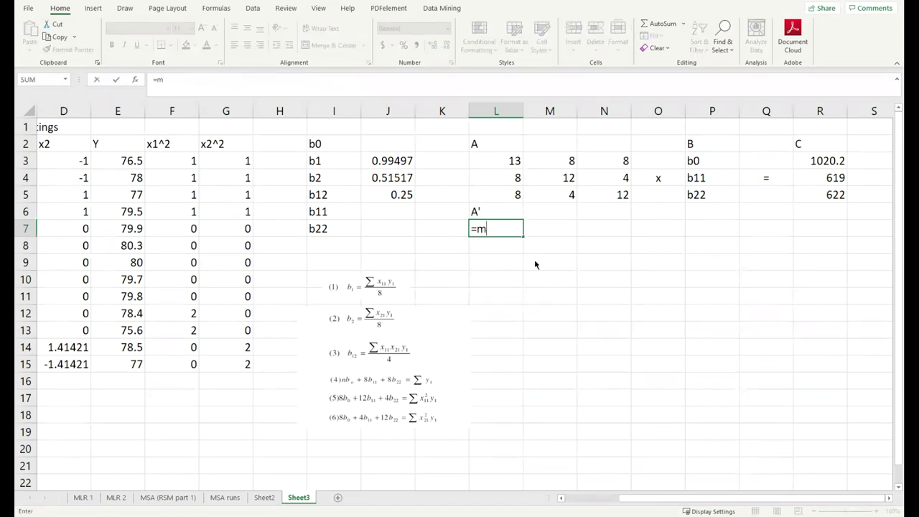
{"action": "type", "text": "inverse("}
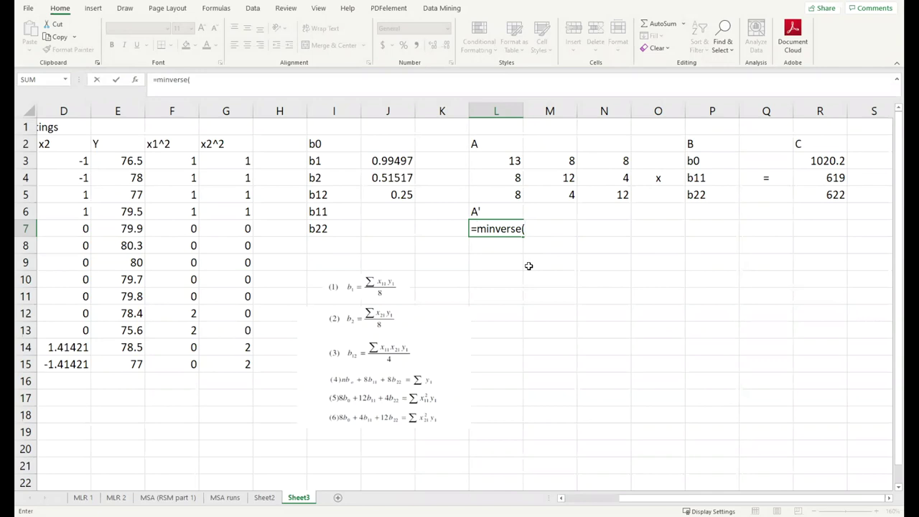
{"action": "key", "text": "Escape"}
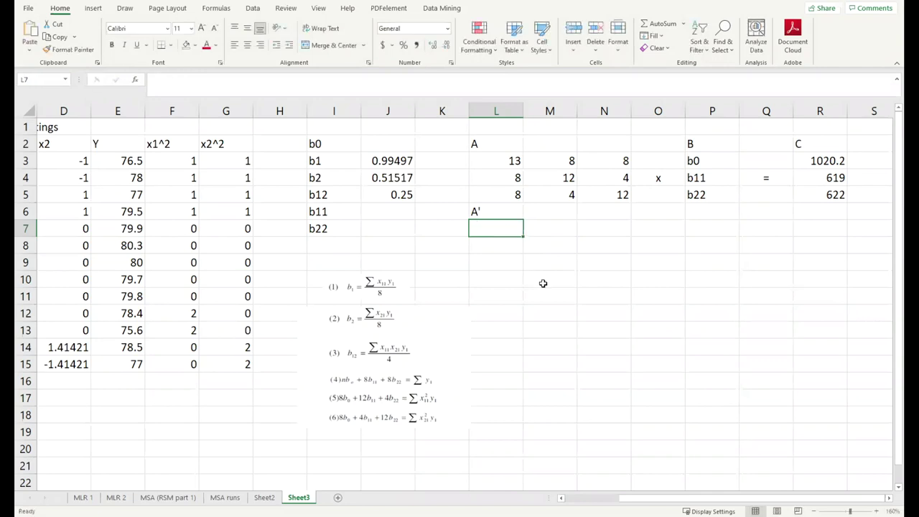
Enter =MINVERSE(L3:N5) as a legacy array formula across the 3×3 range L7:N9.
{"action": "left_click_drag", "start_coordinate": [500, 232], "coordinate": [618, 263]}
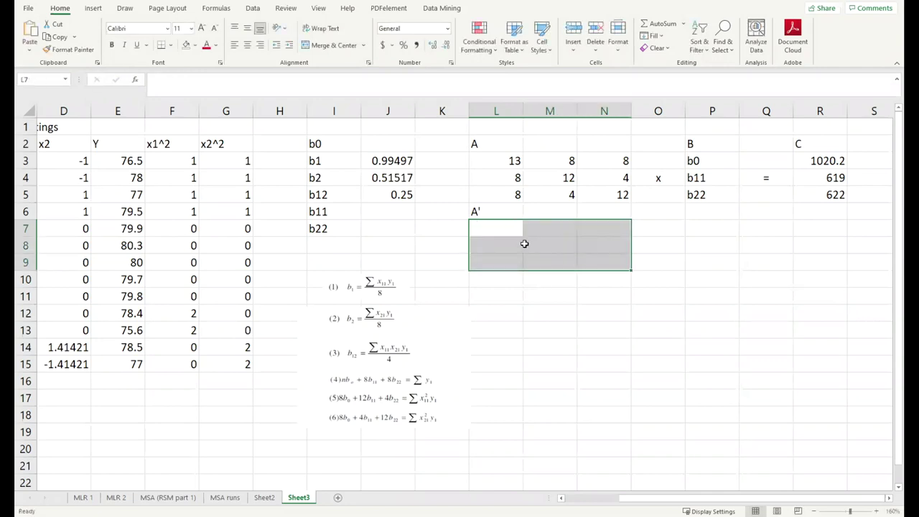
{"action": "left_click", "coordinate": [550, 267]}
{"action": "left_click_drag", "start_coordinate": [518, 230], "coordinate": [612, 266]}
{"action": "left_click", "coordinate": [647, 290]}
{"action": "left_click_drag", "start_coordinate": [504, 229], "coordinate": [616, 263]}
{"action": "type", "text": "="}
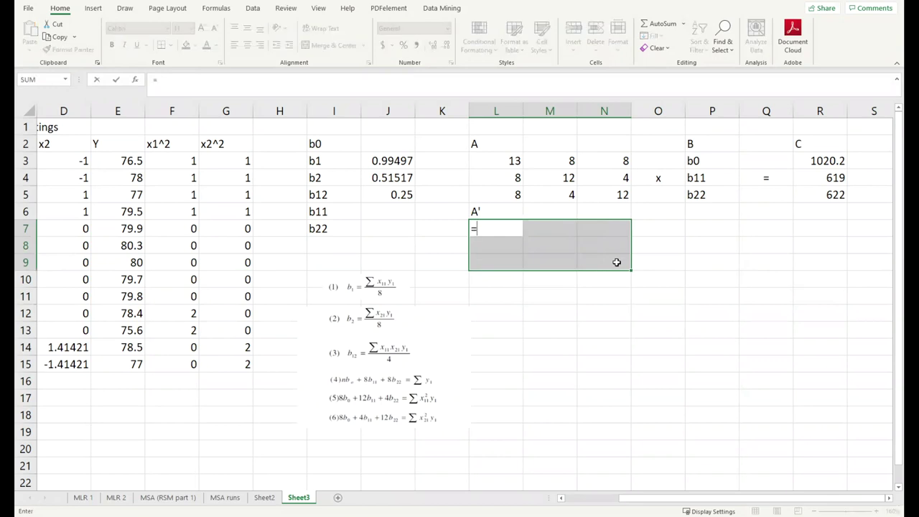
{"action": "type", "text": "minverse("}
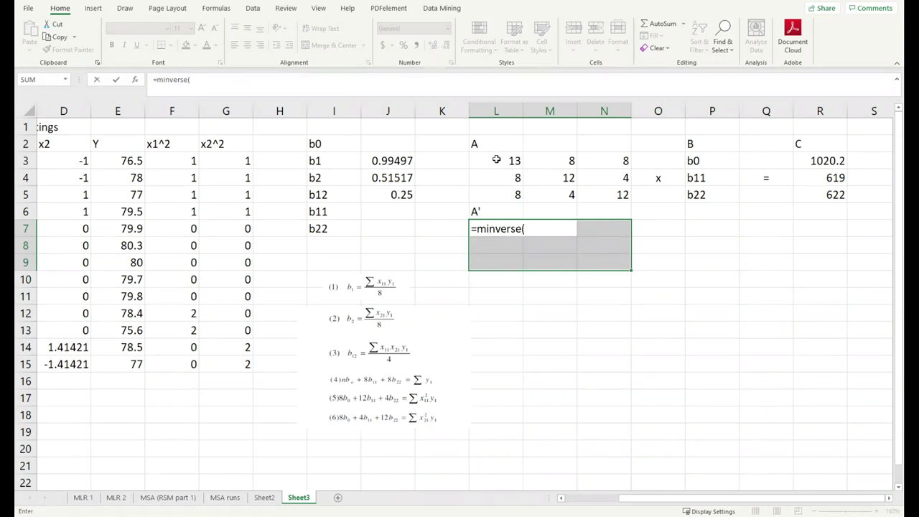
{"action": "left_click_drag", "start_coordinate": [497, 161], "coordinate": [601, 189]}
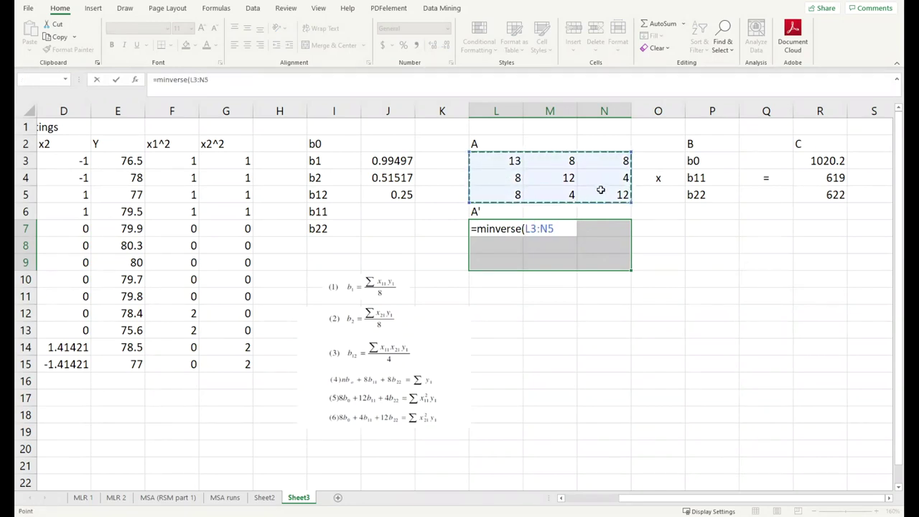
{"action": "type", "text": ")"}
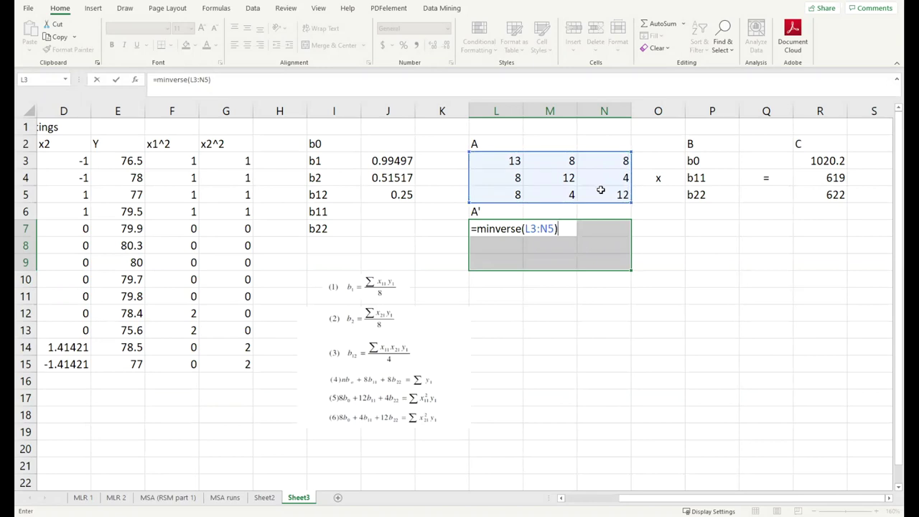
{"action": "key", "text": "ctrl+shift+Return"}
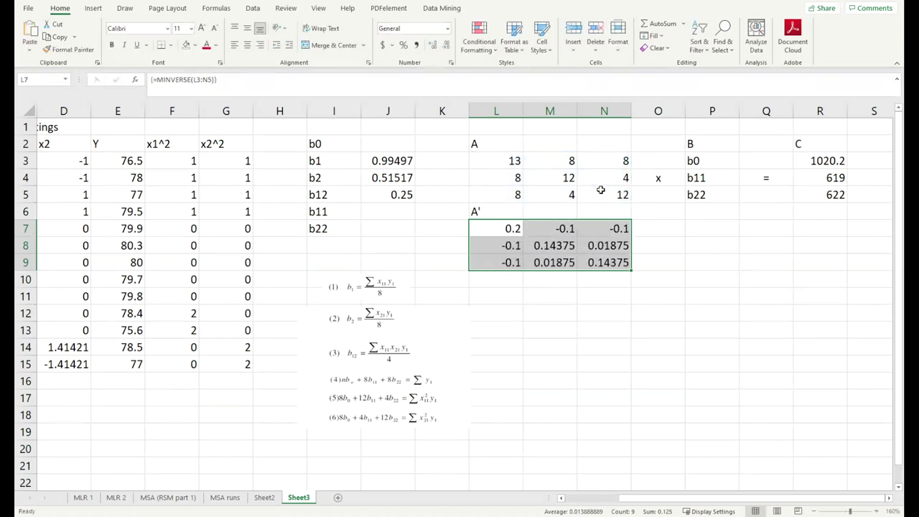
Inspect the inverse matrix's array formula and clear it from L7:N9.
{"action": "left_click", "coordinate": [508, 228]}
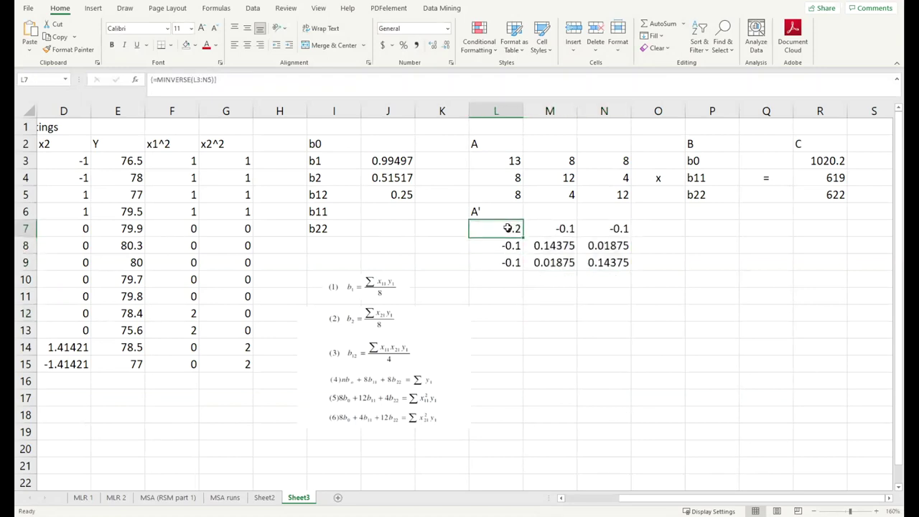
{"action": "left_click_drag", "start_coordinate": [510, 228], "coordinate": [616, 264]}
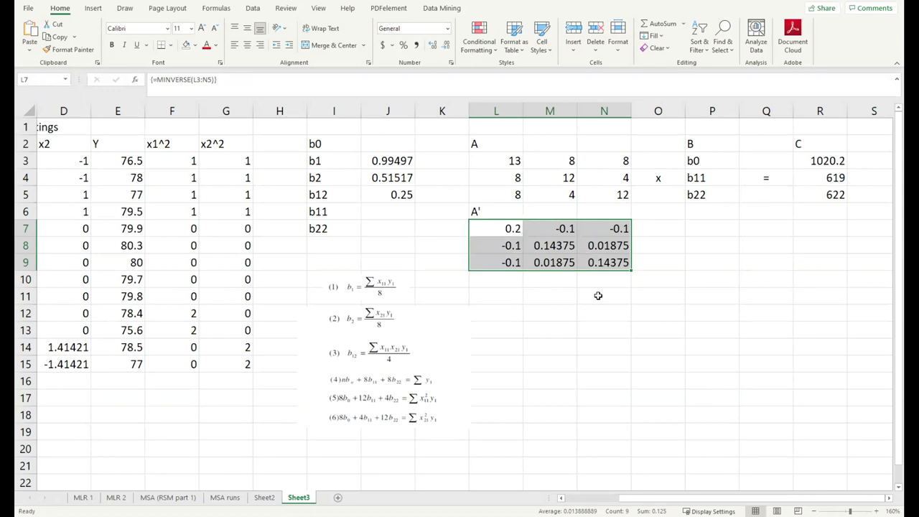
{"action": "left_click", "coordinate": [599, 296]}
{"action": "left_click", "coordinate": [511, 234]}
{"action": "left_click_drag", "start_coordinate": [511, 234], "coordinate": [609, 263]}
{"action": "key", "text": "Delete"}
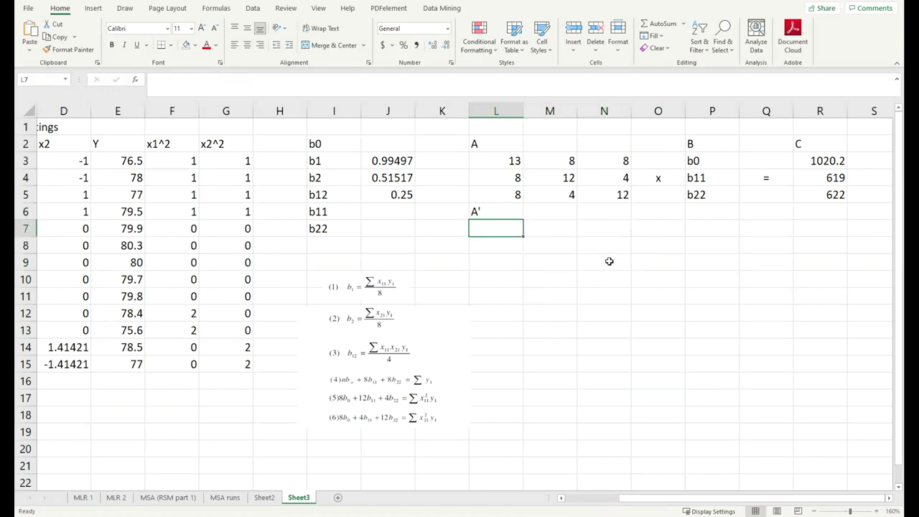
Calculate the inverse of matrix A as a spilled result from L7 with =MINVERSE(L3:N5).
{"action": "type", "text": "=minverse("}
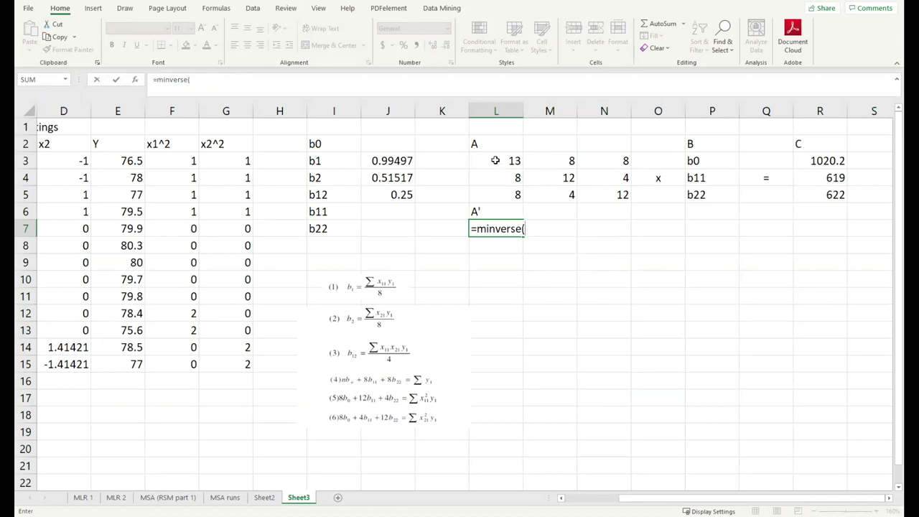
{"action": "left_click_drag", "start_coordinate": [495, 161], "coordinate": [602, 199]}
{"action": "type", "text": ")"}
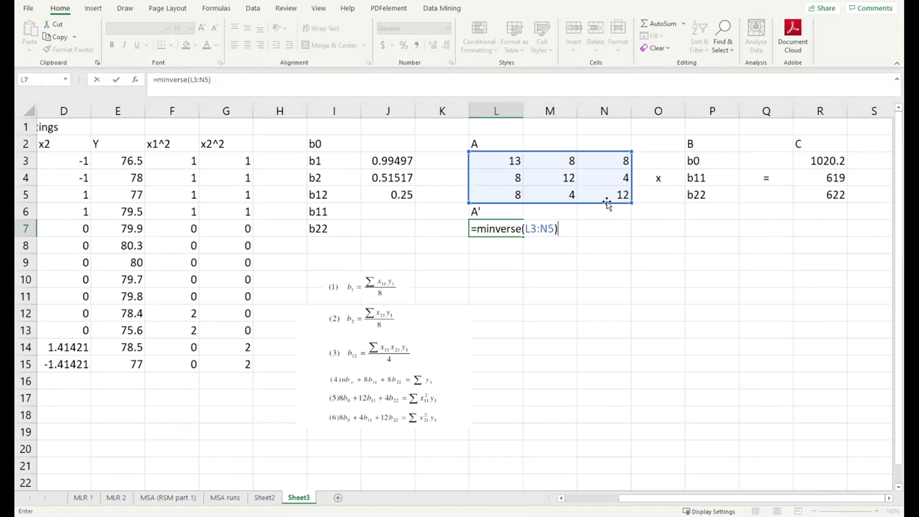
{"action": "key", "text": "Return"}
{"action": "left_click", "coordinate": [663, 288]}
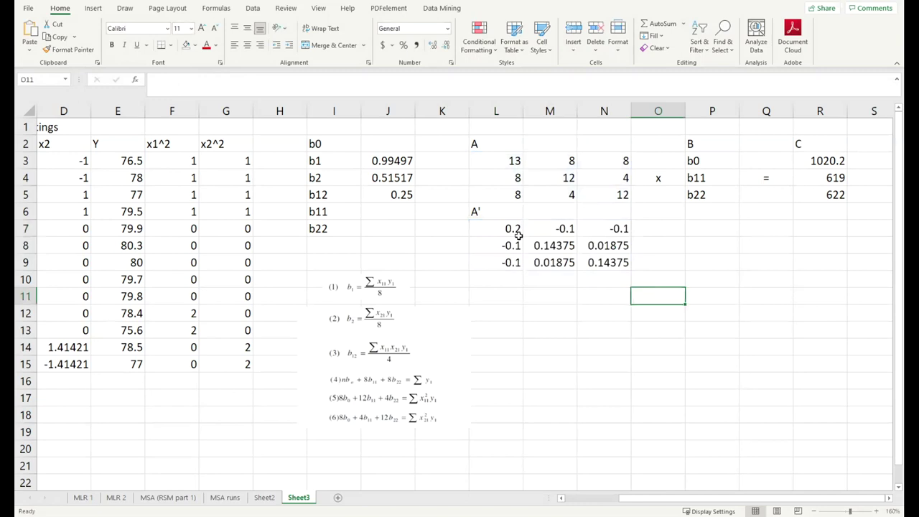
{"action": "double_click", "coordinate": [486, 227]}
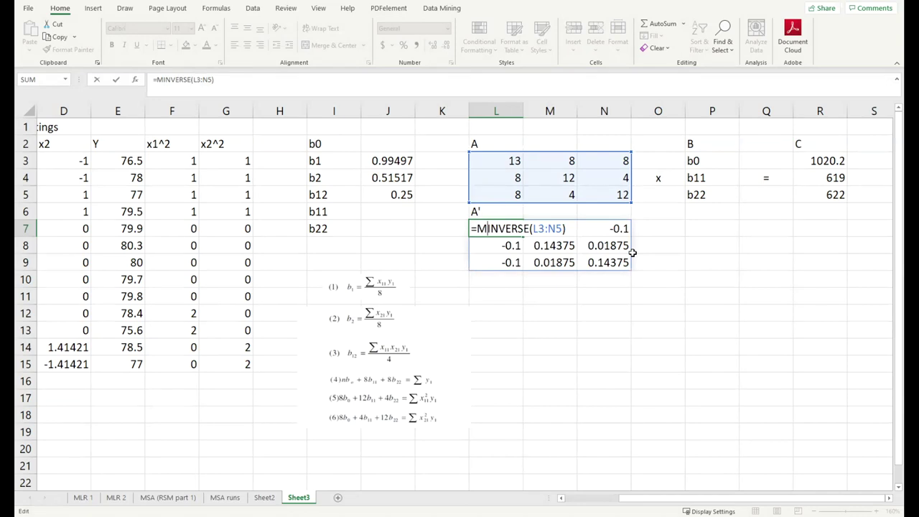
{"action": "key", "text": "Return"}
{"action": "left_click", "coordinate": [673, 283]}
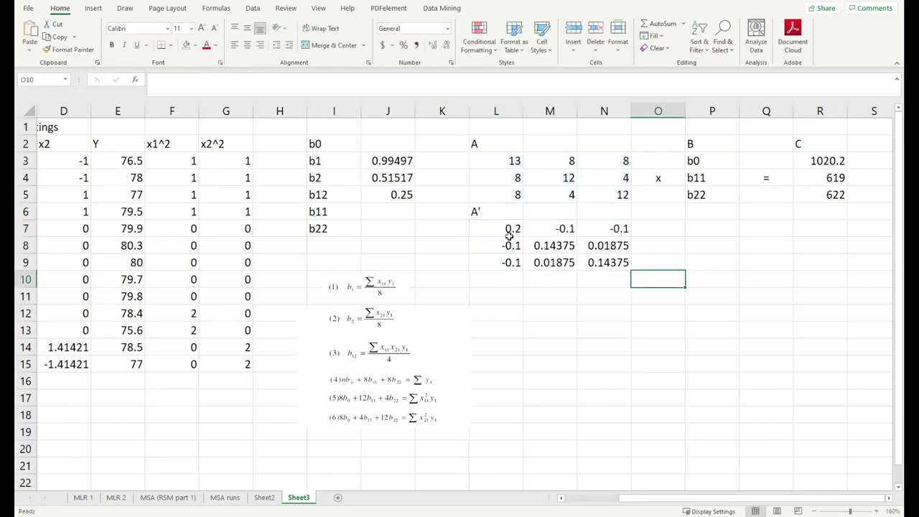
Multiply the inverse matrix A' by matrix C from P7 with the spilled formula =MMULT(L7#,R3:R5).
{"action": "left_click_drag", "start_coordinate": [510, 231], "coordinate": [609, 266]}
{"action": "left_click", "coordinate": [695, 267]}
{"action": "left_click", "coordinate": [675, 241]}
{"action": "left_click", "coordinate": [719, 214]}
{"action": "left_click", "coordinate": [701, 148]}
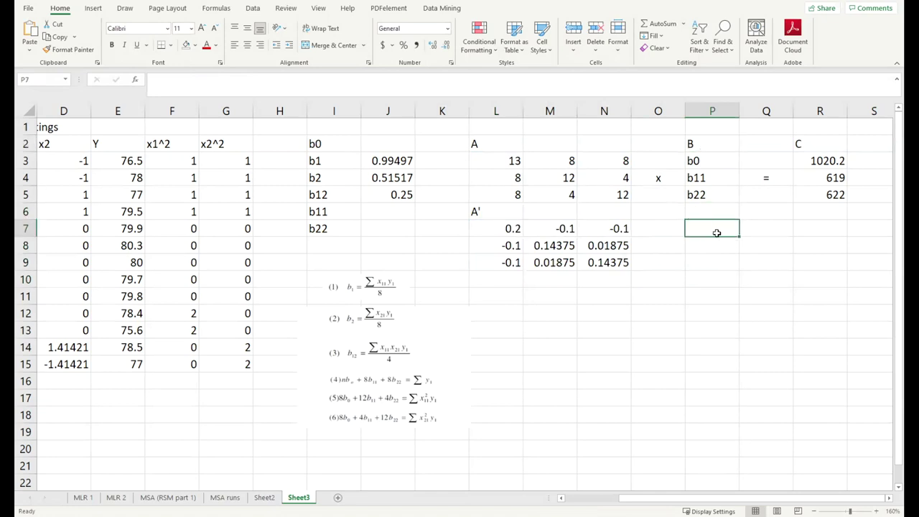
{"action": "type", "text": "="}
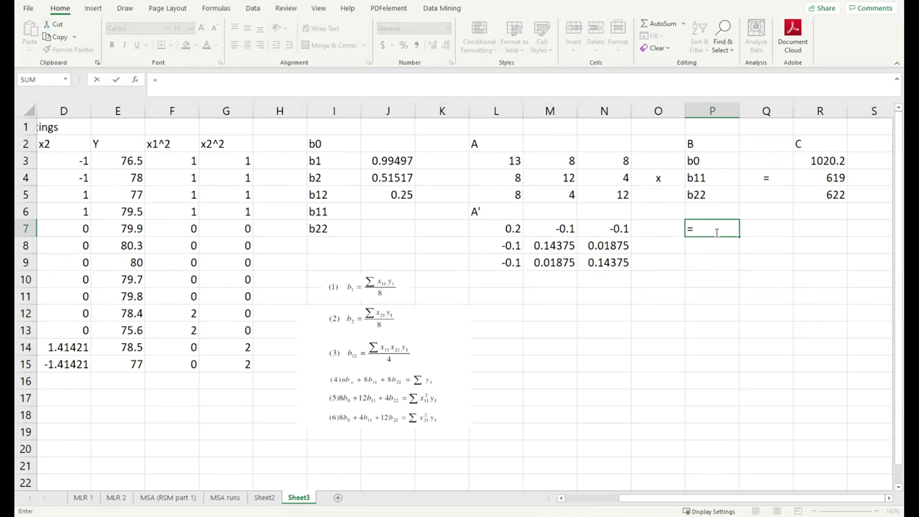
{"action": "type", "text": "mmult("}
{"action": "left_click_drag", "start_coordinate": [500, 231], "coordinate": [605, 263]}
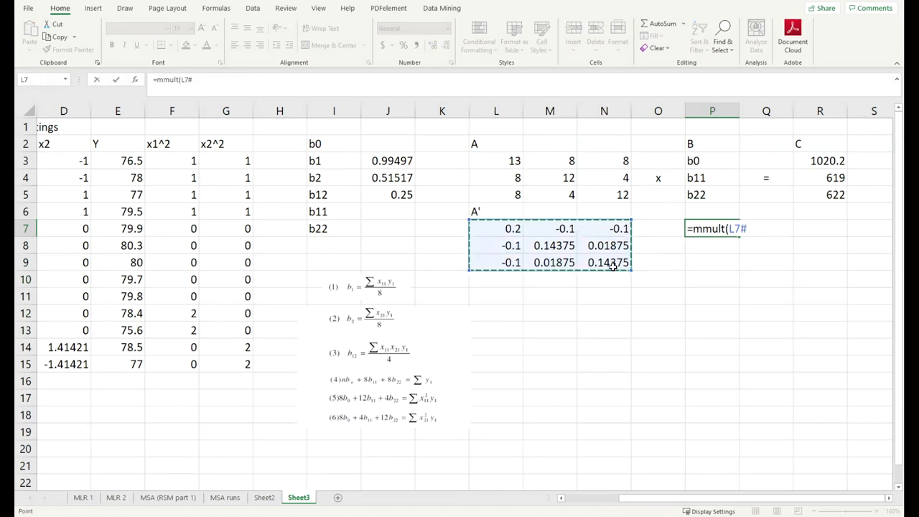
{"action": "type", "text": ","}
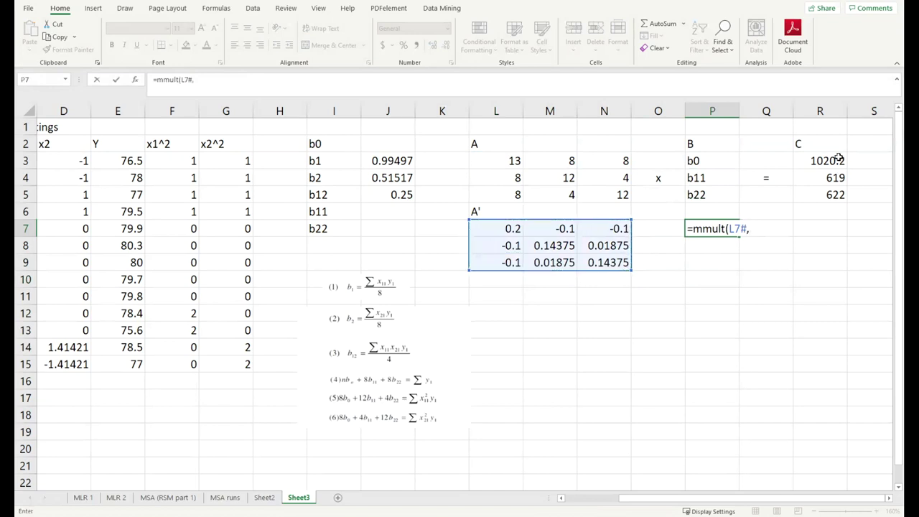
{"action": "left_click_drag", "start_coordinate": [835, 159], "coordinate": [831, 196]}
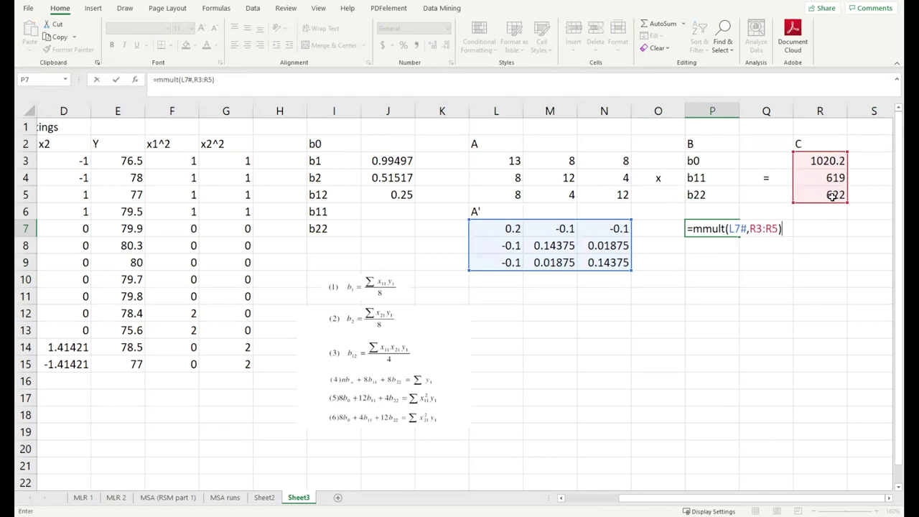
{"action": "key", "text": "Return"}
{"action": "left_click_drag", "start_coordinate": [714, 227], "coordinate": [713, 262]}
{"action": "double_click", "coordinate": [722, 230]}
{"action": "key", "text": "Escape"}
{"action": "left_click", "coordinate": [724, 297]}
{"action": "type", "text": "="}
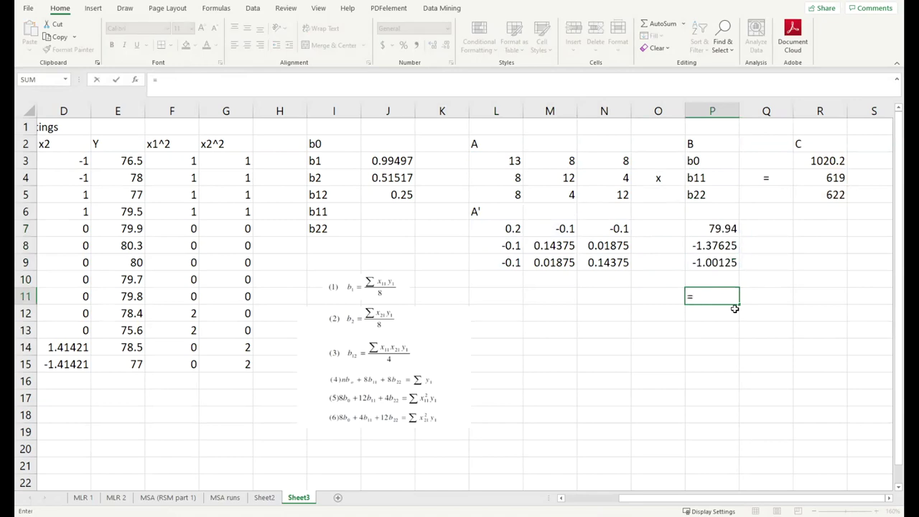
{"action": "key", "text": "Escape"}
Enter =MMULT(L7:N9,R3:R5) as a legacy array formula across P11:P13.
{"action": "left_click_drag", "start_coordinate": [709, 293], "coordinate": [713, 336]}
{"action": "type", "text": "=mmult("}
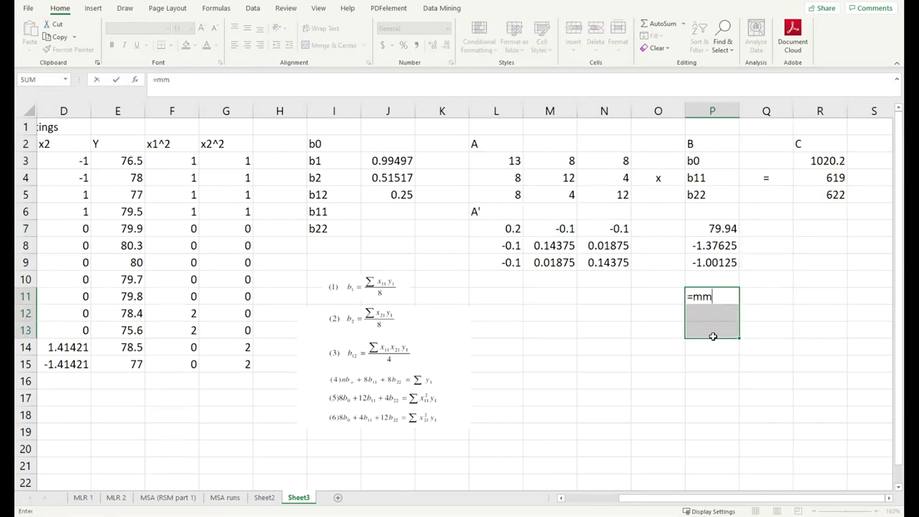
{"action": "left_click_drag", "start_coordinate": [500, 223], "coordinate": [614, 263]}
{"action": "type", "text": ","}
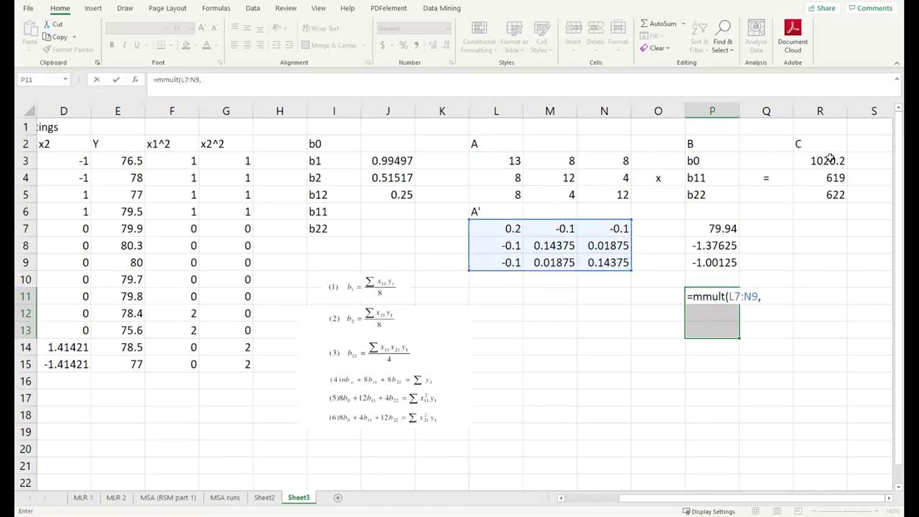
{"action": "left_click_drag", "start_coordinate": [828, 162], "coordinate": [829, 196]}
{"action": "type", "text": ")"}
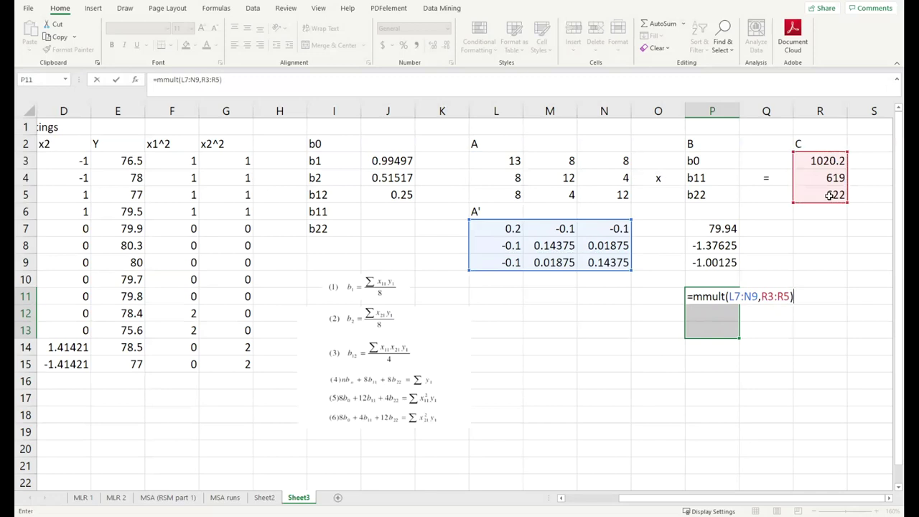
{"action": "key", "text": "ctrl+shift+Return"}
{"action": "left_click", "coordinate": [775, 383]}
{"action": "left_click", "coordinate": [709, 296]}
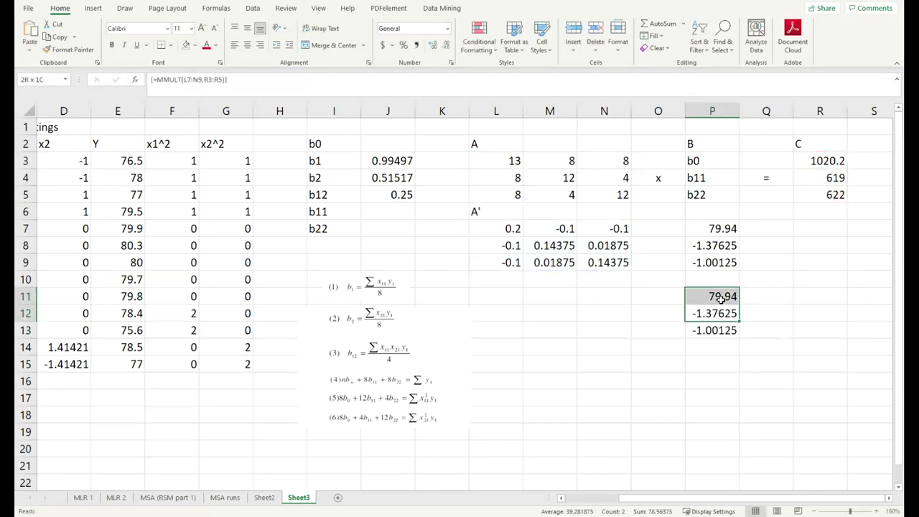
Clear the duplicate array multiplication from P11:P13.
{"action": "left_click_drag", "start_coordinate": [711, 296], "coordinate": [716, 328]}
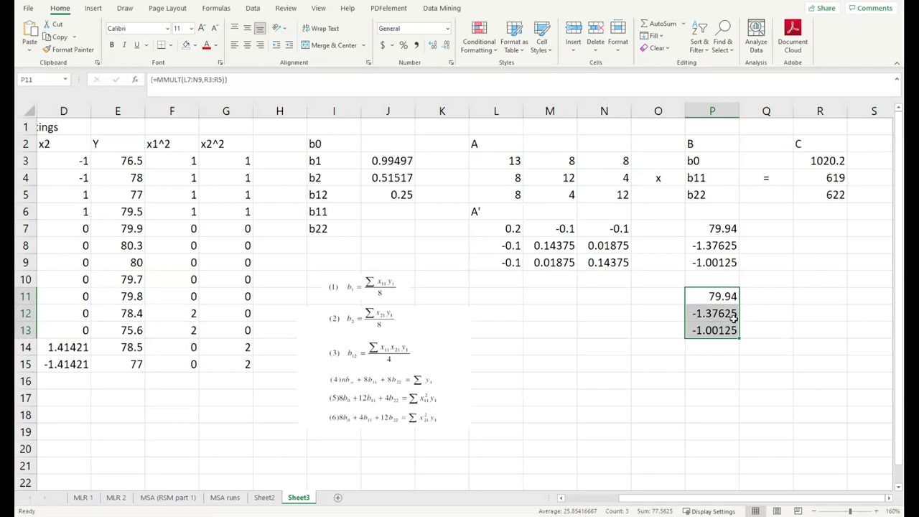
{"action": "key", "text": "Delete"}
{"action": "left_click", "coordinate": [762, 297]}
{"action": "left_click", "coordinate": [659, 246]}
{"action": "left_click", "coordinate": [789, 245]}
Label the solved coefficients beside P7:P9 as b0, b11 and b22 in Q7:Q9.
{"action": "left_click", "coordinate": [708, 229]}
{"action": "left_click_drag", "start_coordinate": [709, 230], "coordinate": [719, 262]}
{"action": "left_click", "coordinate": [762, 222]}
{"action": "type", "text": "b0"}
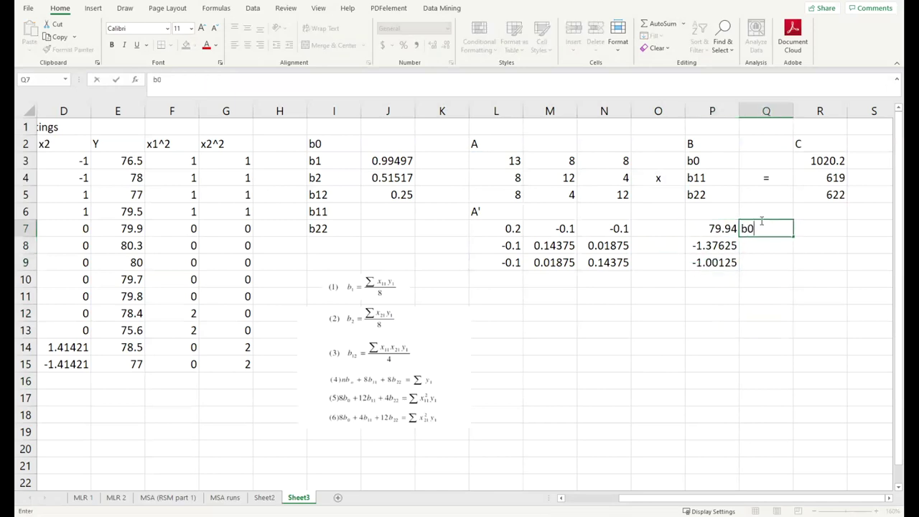
{"action": "key", "text": "Return"}
{"action": "type", "text": "b11"}
{"action": "key", "text": "Return"}
{"action": "type", "text": "b12"}
{"action": "key", "text": "Return"}
{"action": "key", "text": "Up"}
{"action": "type", "text": "b22"}
{"action": "key", "text": "Return"}
Fill the b0 coefficient in J2 by referencing its solved value with =P7.
{"action": "left_click", "coordinate": [380, 211]}
{"action": "left_click", "coordinate": [388, 144]}
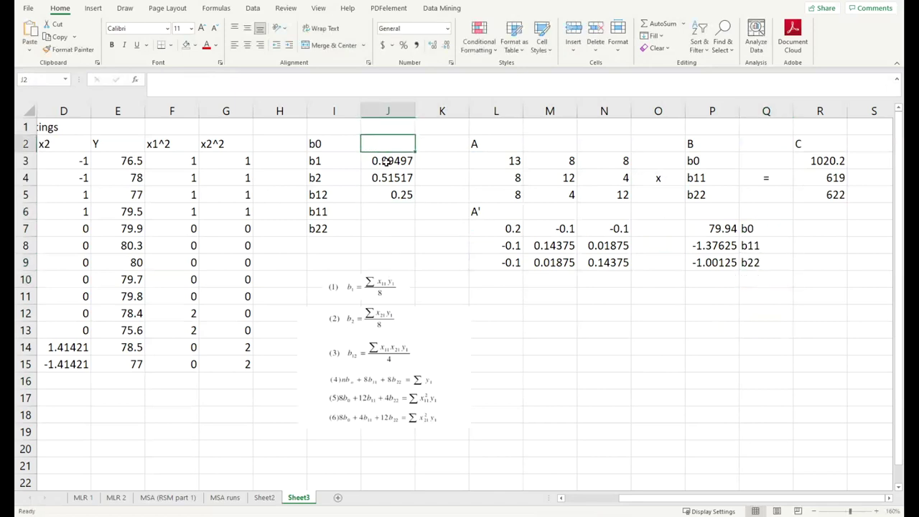
{"action": "type", "text": "="}
{"action": "left_click", "coordinate": [727, 228]}
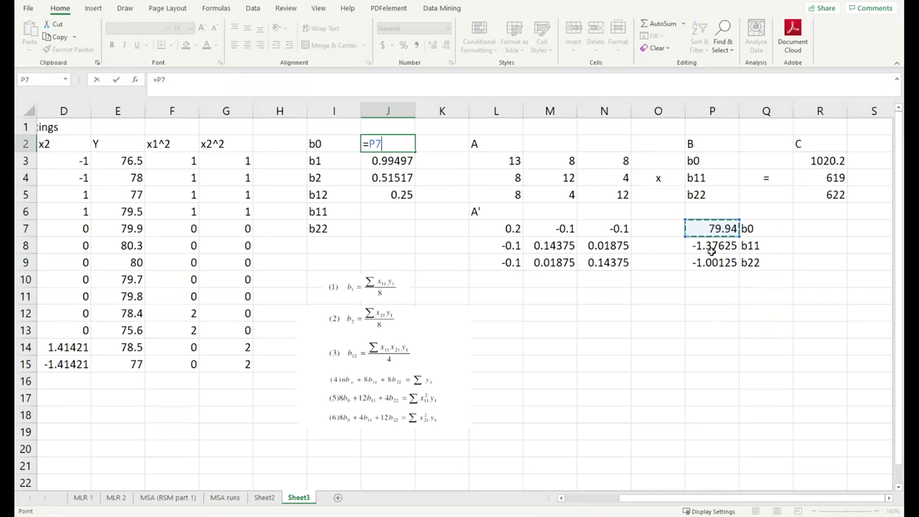
{"action": "key", "text": "Return"}
Fill the b11 and b22 coefficients in J6 and J7 with references to P8 and P9.
{"action": "left_click", "coordinate": [391, 210]}
{"action": "type", "text": "="}
{"action": "left_click", "coordinate": [707, 246]}
{"action": "key", "text": "Return"}
{"action": "type", "text": "="}
{"action": "left_click", "coordinate": [711, 262]}
{"action": "key", "text": "Return"}
{"action": "left_click", "coordinate": [711, 313]}
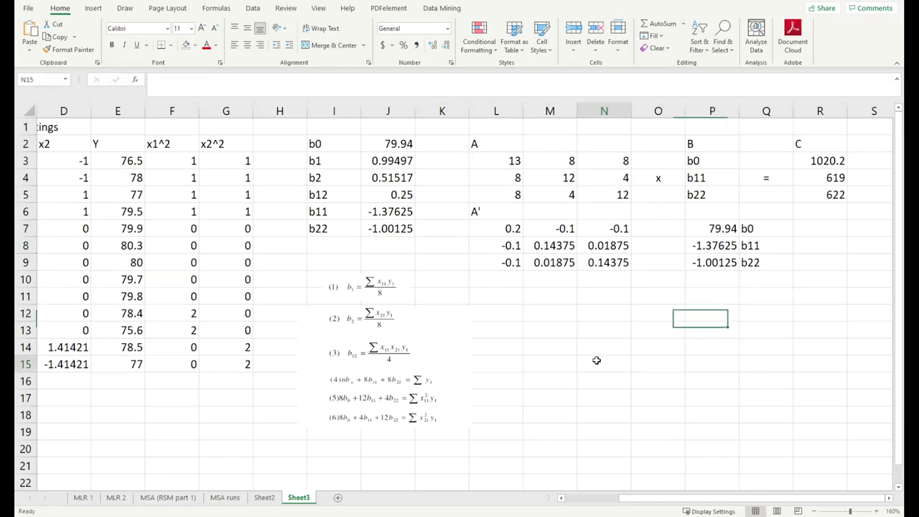
{"action": "left_click", "coordinate": [644, 260]}
{"action": "left_click", "coordinate": [766, 312]}
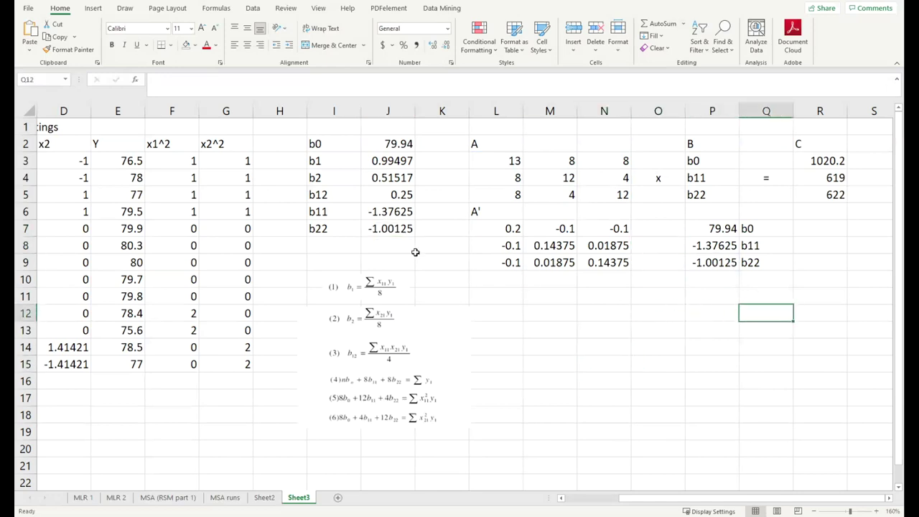
{"action": "left_click_drag", "start_coordinate": [380, 145], "coordinate": [386, 219]}
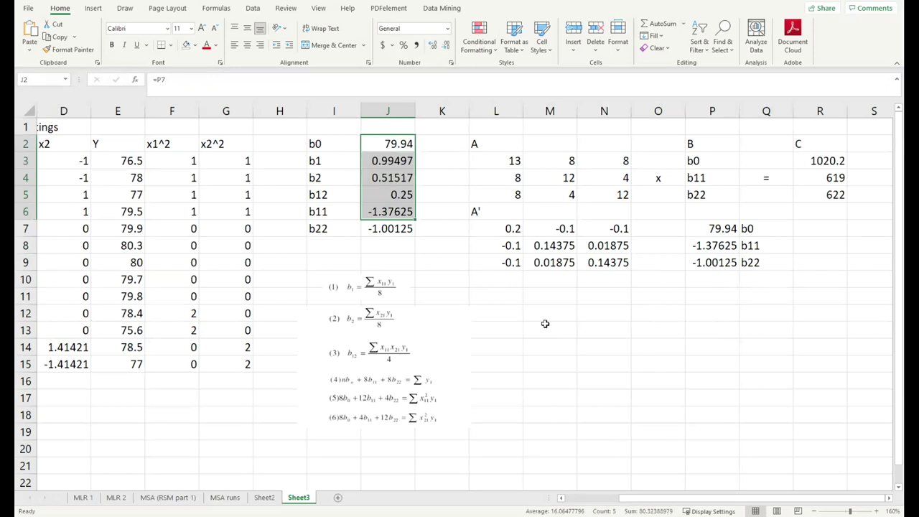
{"action": "left_click", "coordinate": [559, 330]}
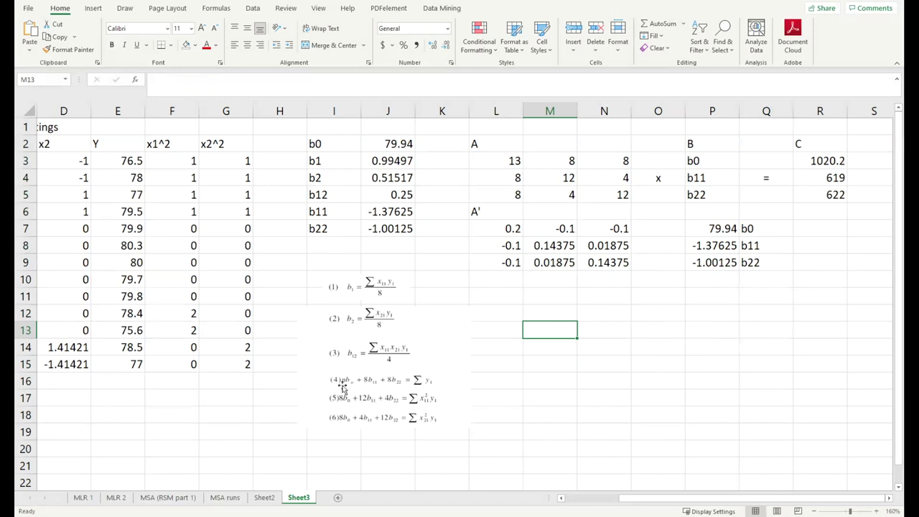
Move the equations picture below the P7:Q9 results and enter the heading "2nd order model" in I12.
{"action": "left_click_drag", "start_coordinate": [384, 360], "coordinate": [735, 372]}
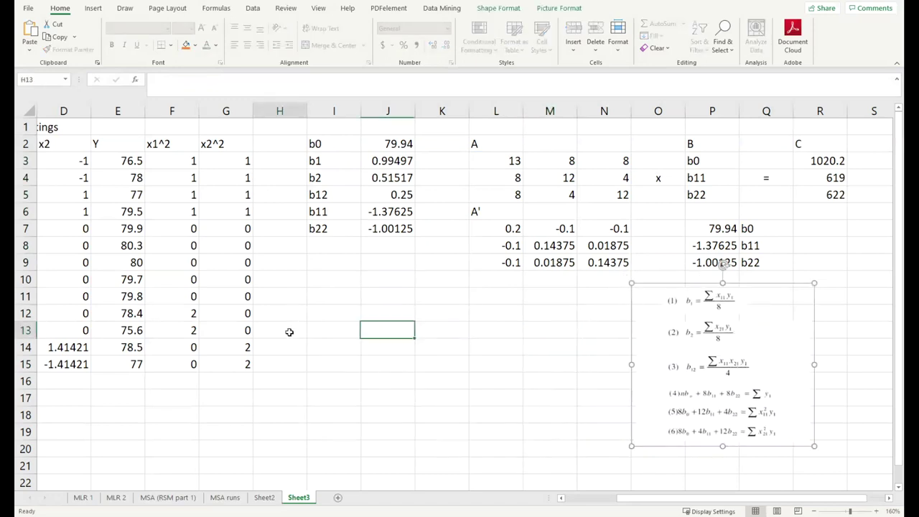
{"action": "double_click", "coordinate": [341, 313]}
{"action": "type", "text": "2nd ord"}
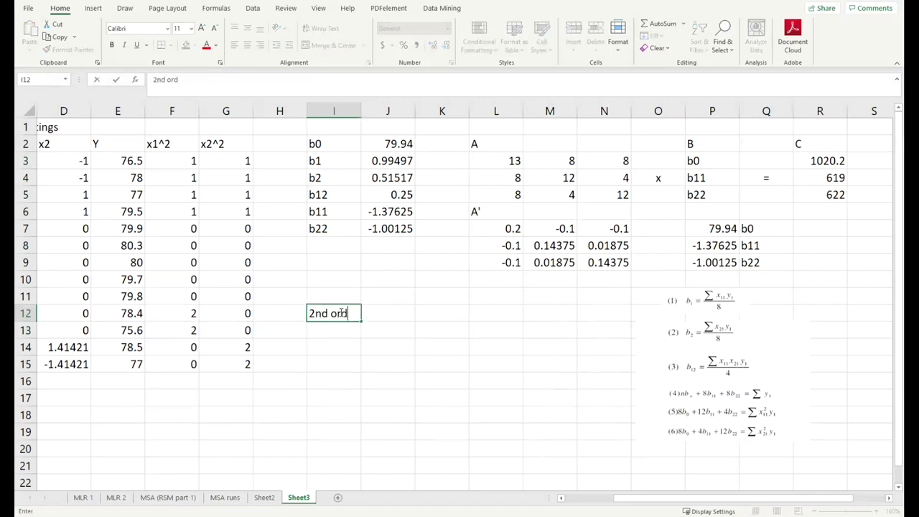
{"action": "type", "text": "er model"}
{"action": "key", "text": "Return"}
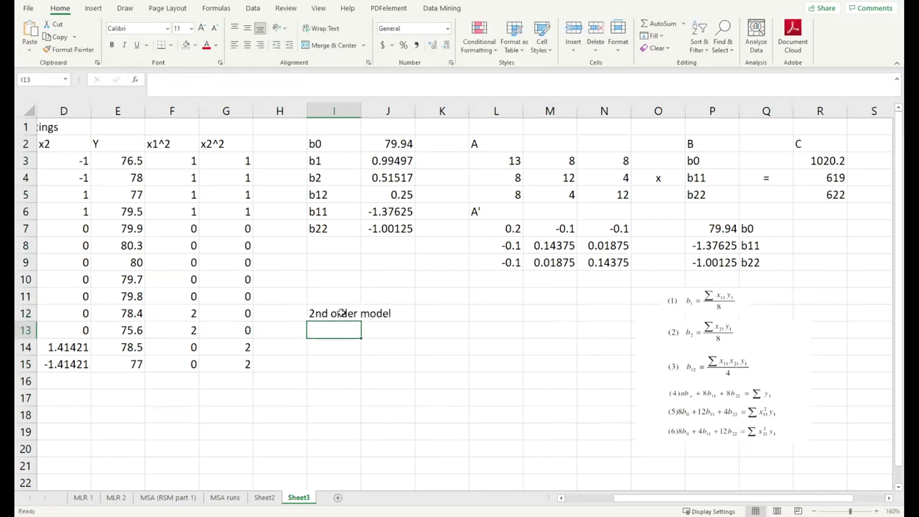
Write the model equation y=79.94+0.995x1+0.515x2-1.38x1^2-1.001x2^2+0.25x1x2 as text in I13.
{"action": "type", "text": "y"}
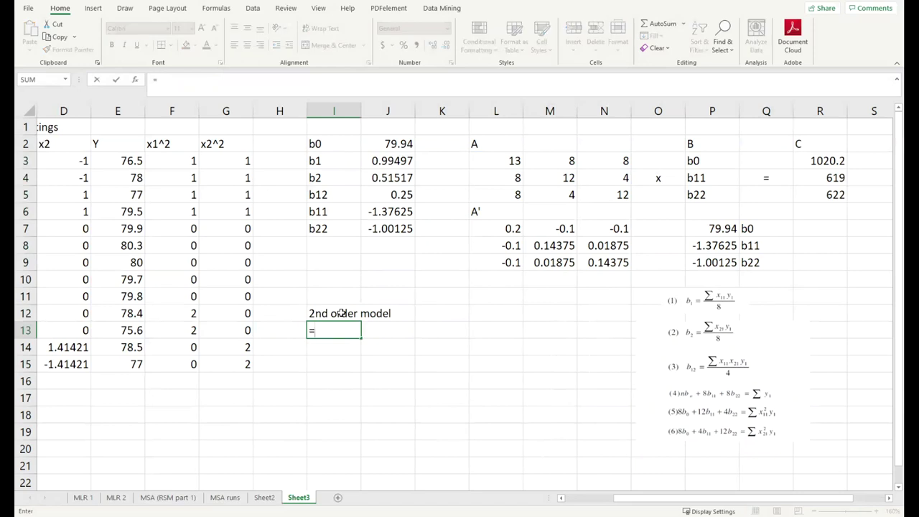
{"action": "type", "text": "="}
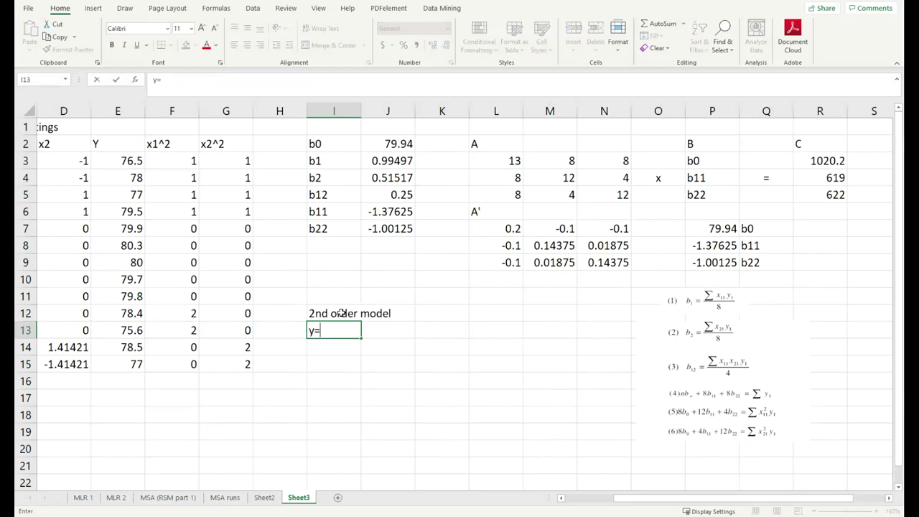
{"action": "type", "text": "79.94+0.99"}
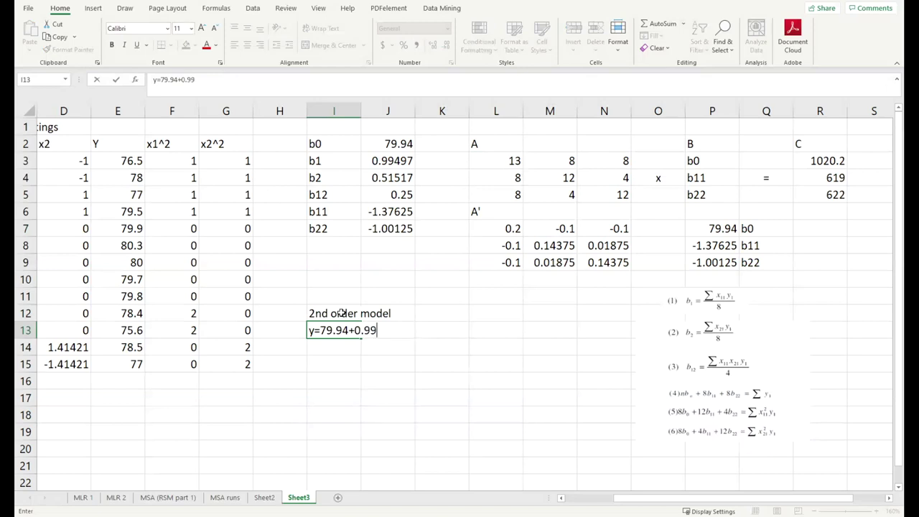
{"action": "type", "text": "5*"}
{"action": "key", "text": "BackSpace"}
{"action": "type", "text": "x1+0.515"}
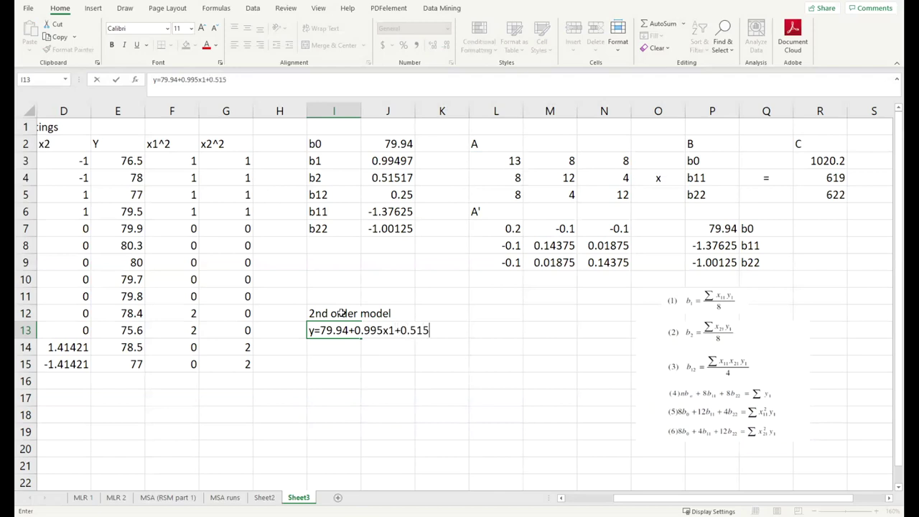
{"action": "type", "text": "x2-1.38x1^2"}
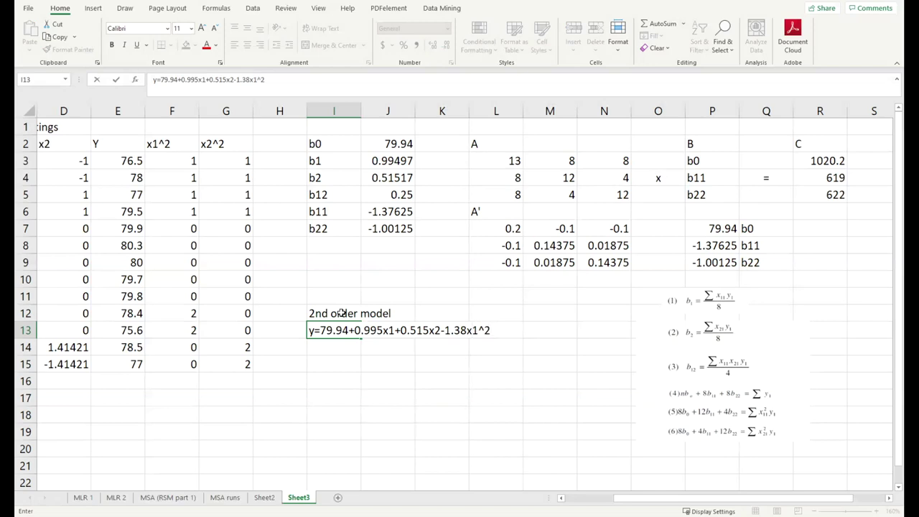
{"action": "type", "text": "-1.001x2^2"}
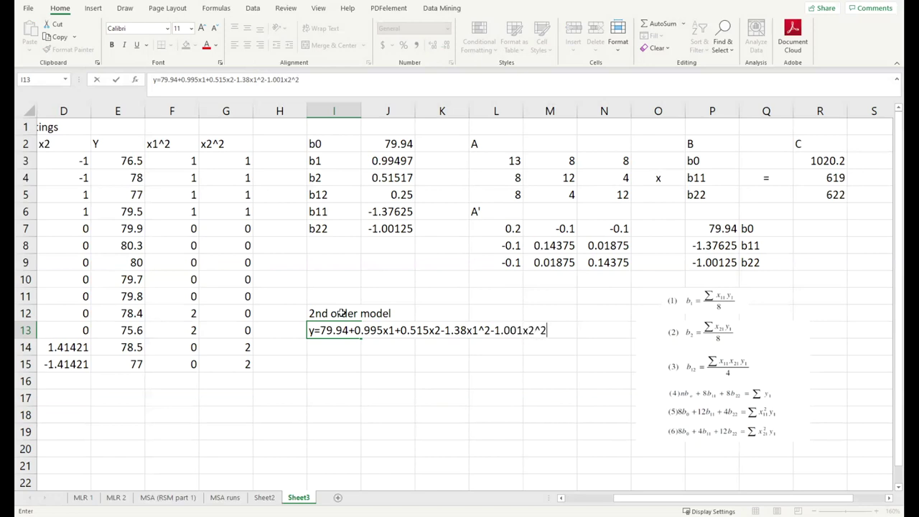
{"action": "key", "text": "BackSpace"}
{"action": "type", "text": "+0.25x1x2"}
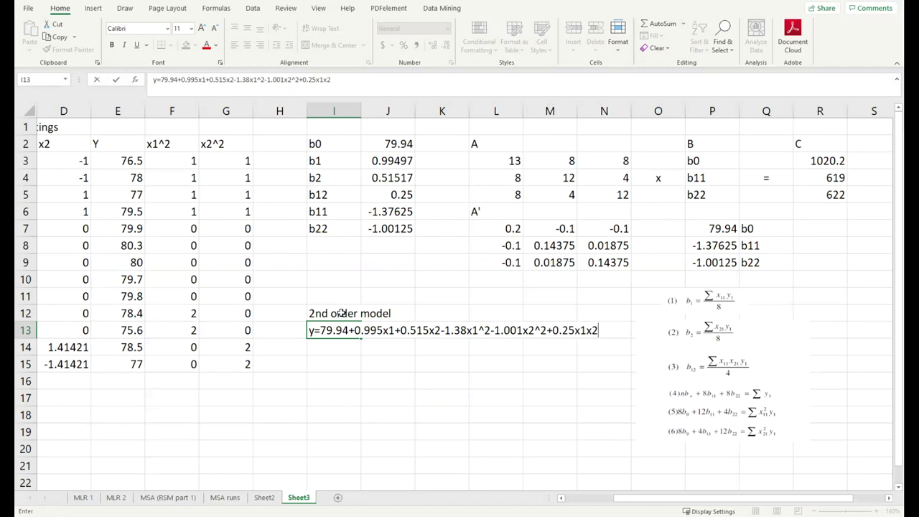
{"action": "key", "text": "Return"}
{"action": "left_click_drag", "start_coordinate": [323, 332], "coordinate": [593, 330]}
{"action": "left_click", "coordinate": [548, 380]}
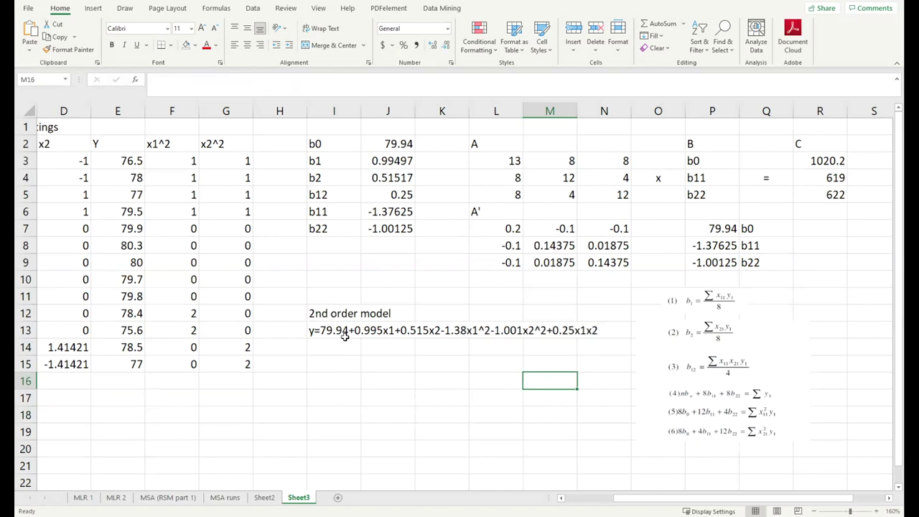
{"action": "left_click", "coordinate": [344, 332]}
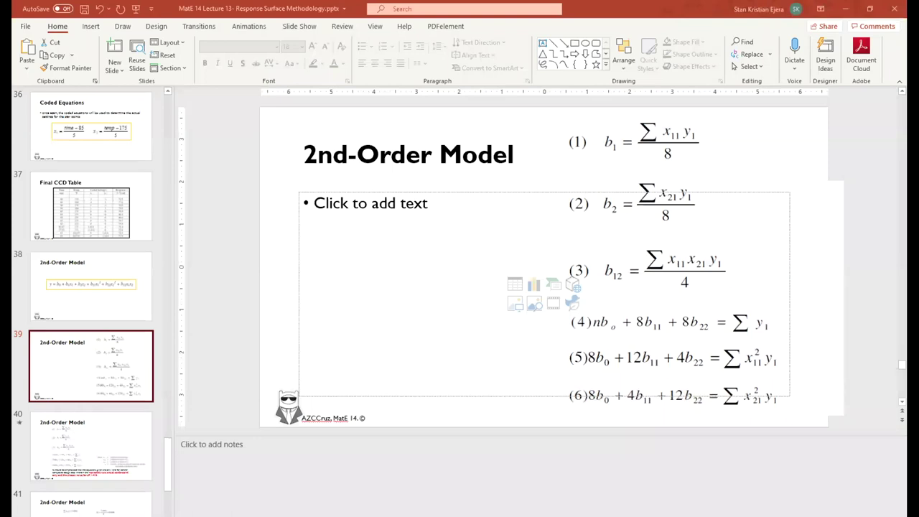
Review the lecture's contour and response plot example slides and present the Response Surface and Contour Plots slide full screen.
{"action": "scroll", "coordinate": [168, 300], "scroll_direction": "up", "scroll_amount": 8}
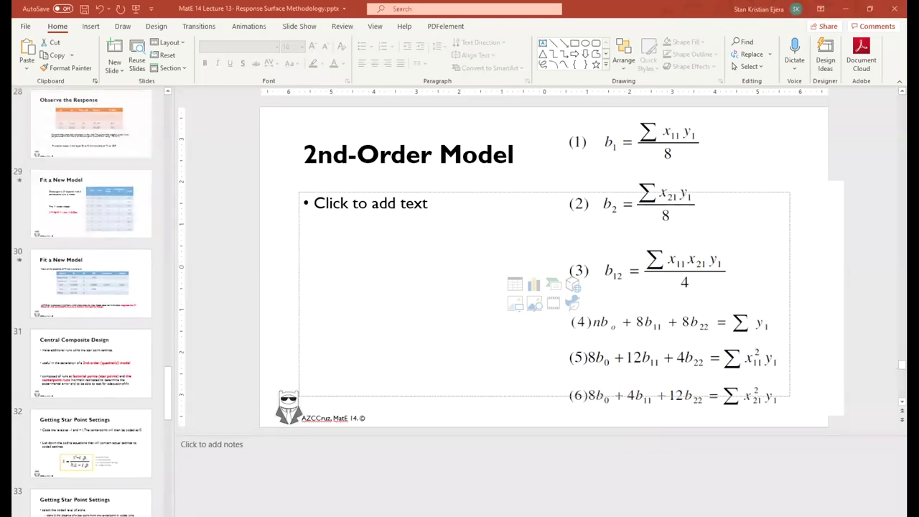
{"action": "left_click_drag", "start_coordinate": [166, 400], "coordinate": [185, 155]}
{"action": "left_click", "coordinate": [75, 331]}
{"action": "left_click", "coordinate": [78, 244]}
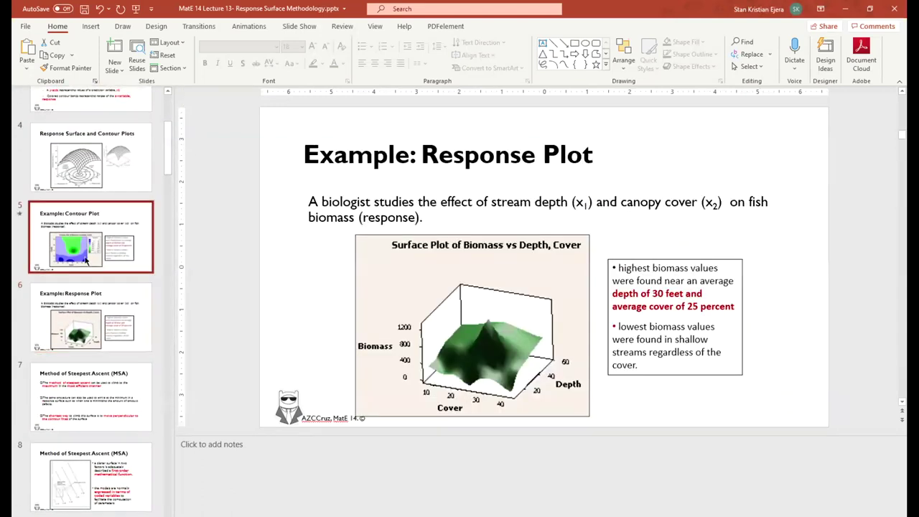
{"action": "left_click", "coordinate": [81, 309]}
{"action": "left_click", "coordinate": [90, 237]}
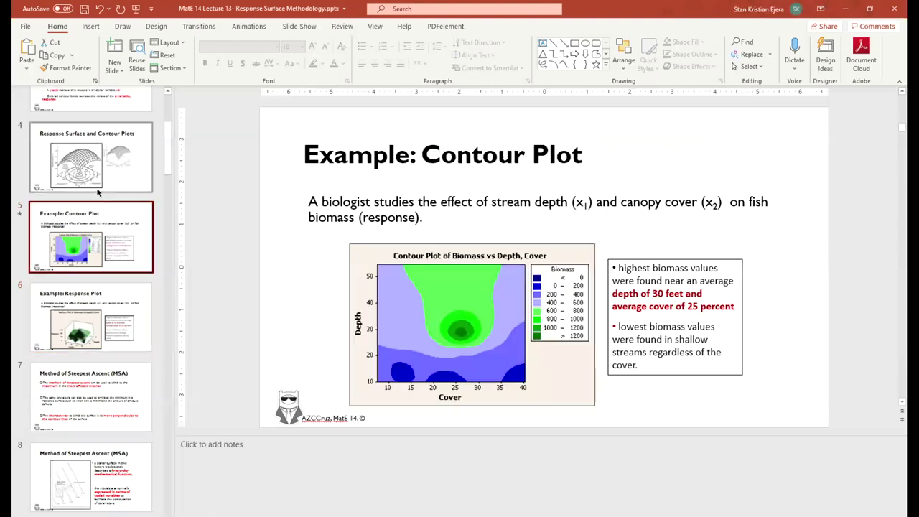
{"action": "left_click", "coordinate": [90, 161]}
{"action": "left_click", "coordinate": [112, 332]}
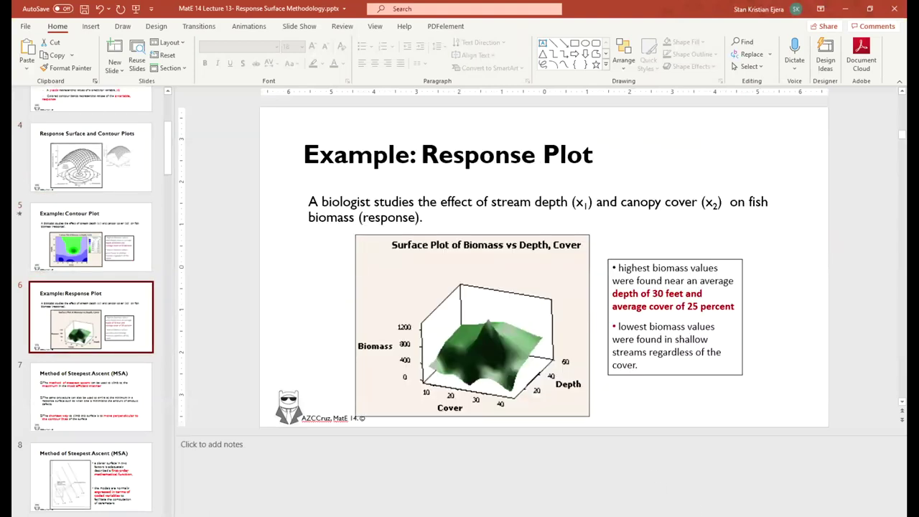
{"action": "key", "text": "shift+F5"}
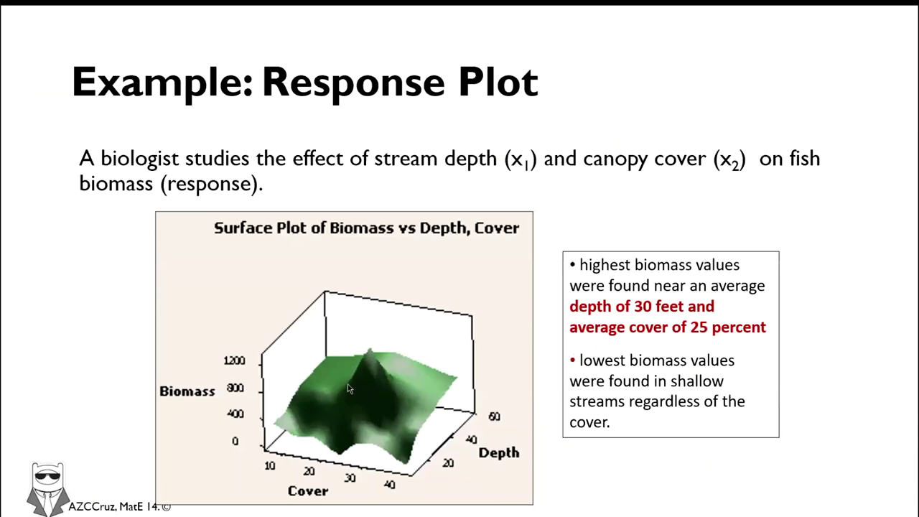
{"action": "left_click", "coordinate": [398, 366]}
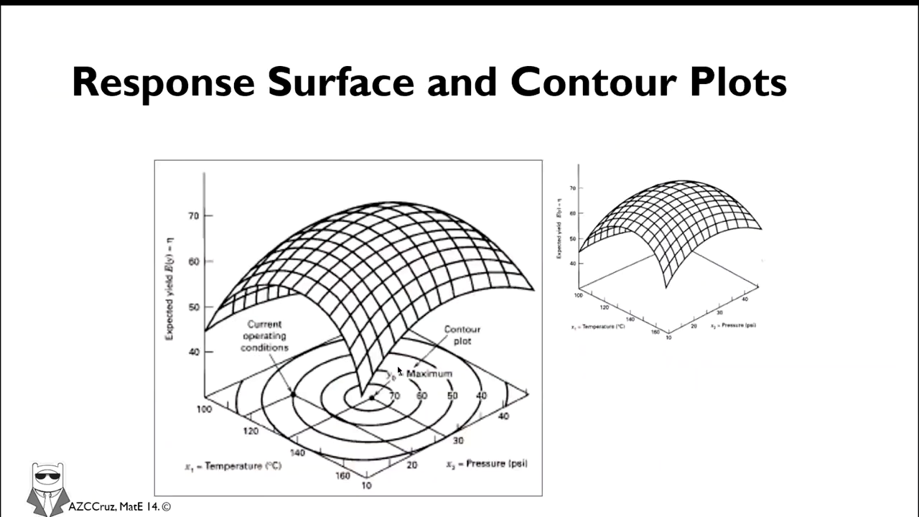
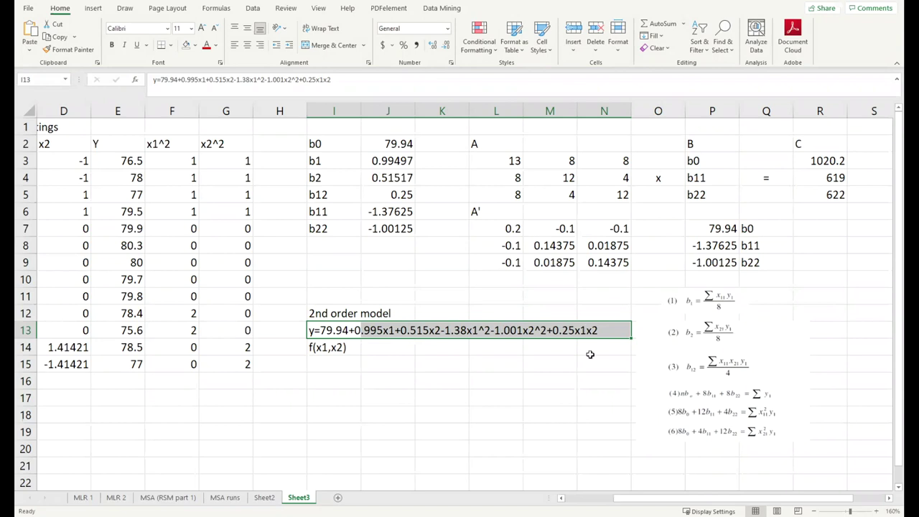
Enter the derivative condition f'x1 = 0 in I15 and annotate it with <-x1 in J15.
{"action": "left_click", "coordinate": [338, 372]}
{"action": "left_click", "coordinate": [347, 363]}
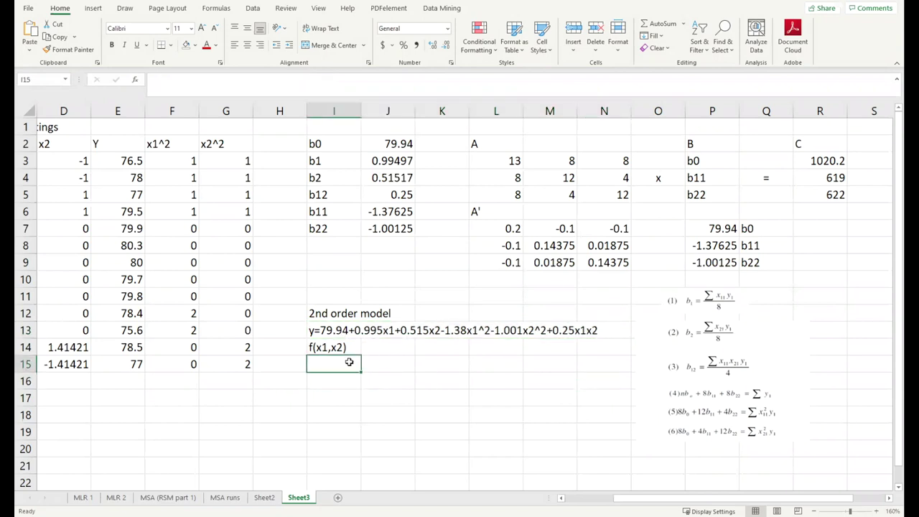
{"action": "type", "text": "f"}
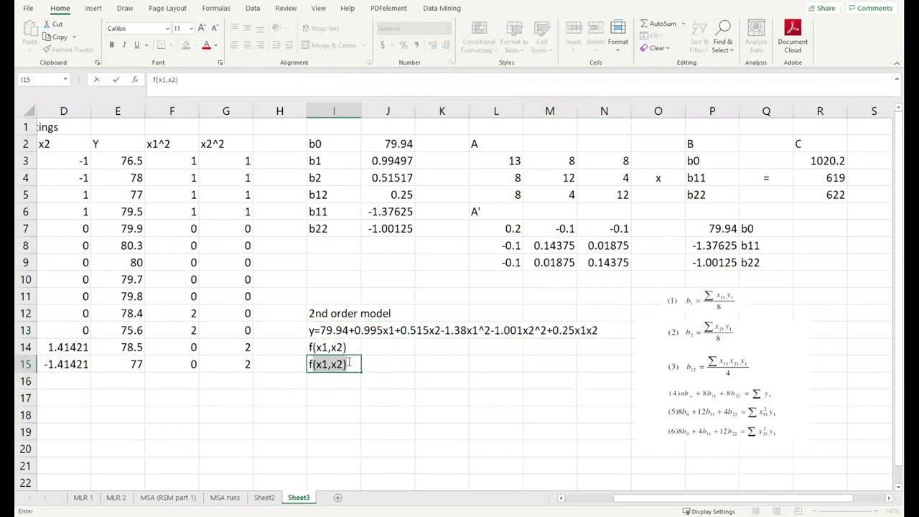
{"action": "type", "text": "'(x1"}
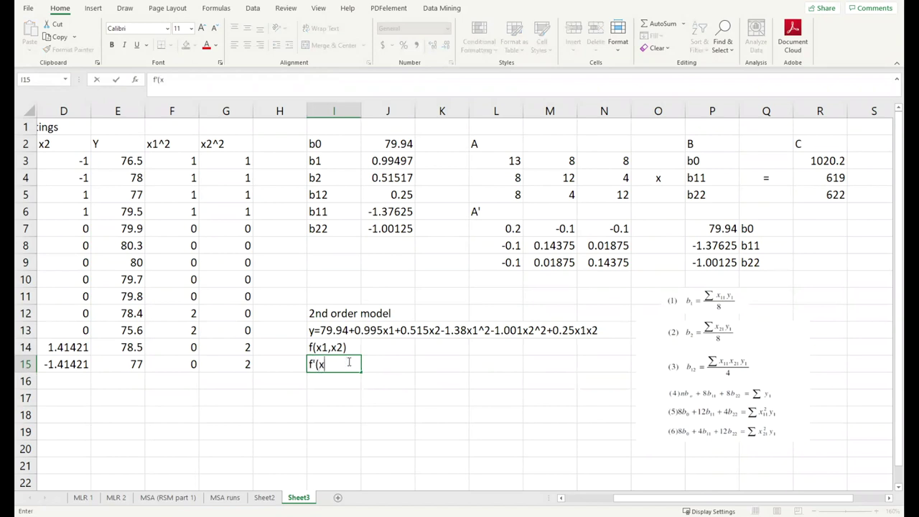
{"action": "key", "text": "BackSpace"}
{"action": "key", "text": "BackSpace"}
{"action": "key", "text": "BackSpace"}
{"action": "type", "text": "x1 = 0"}
{"action": "key", "text": "Return"}
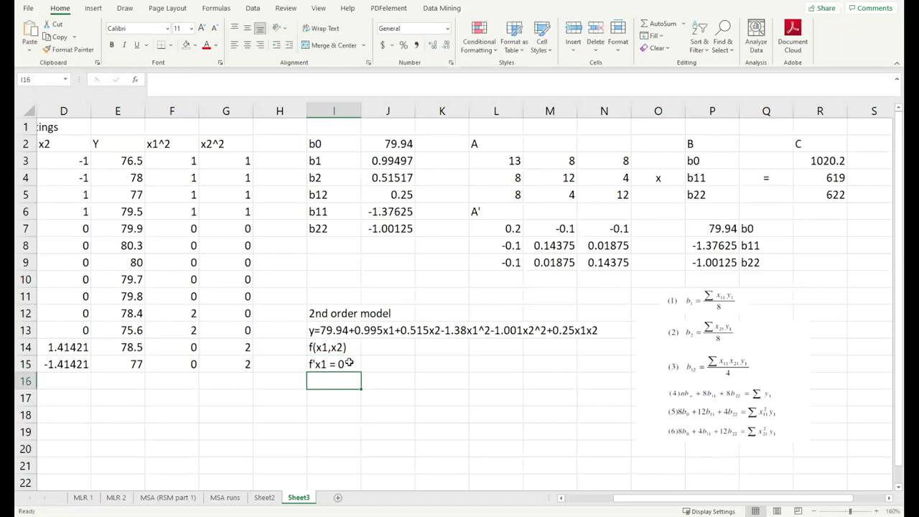
{"action": "left_click", "coordinate": [369, 364]}
{"action": "type", "text": "<-x1"}
{"action": "key", "text": "Return"}
Enter the derivative condition f'x2 = 0 in I16 and annotate it with <-x2 in J16.
{"action": "left_click", "coordinate": [358, 381]}
{"action": "type", "text": "f'x2"}
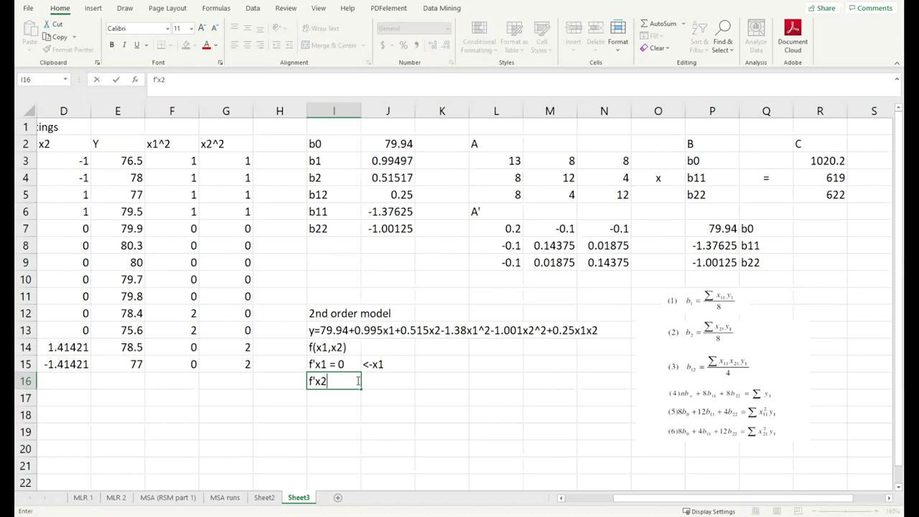
{"action": "type", "text": " = 0"}
{"action": "key", "text": "BackSpace"}
{"action": "type", "text": "0"}
{"action": "key", "text": "Tab"}
{"action": "type", "text": "<-x1"}
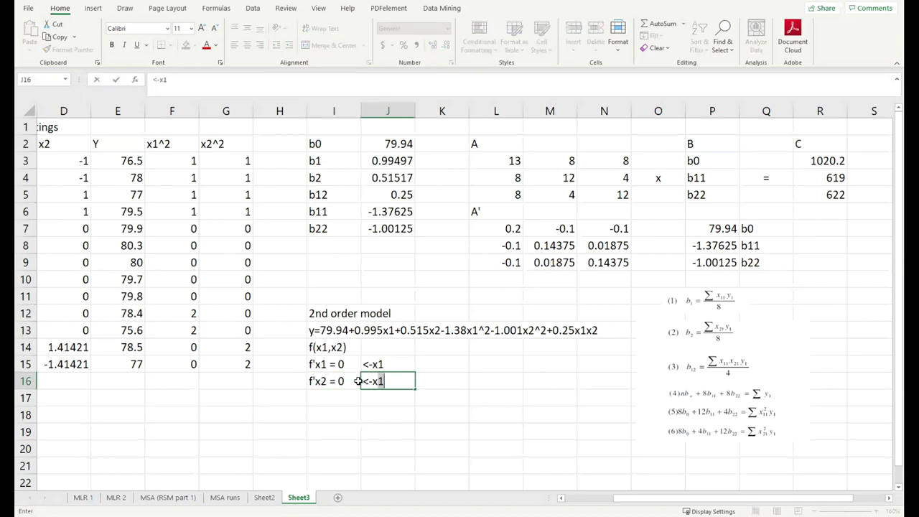
{"action": "key", "text": "BackSpace"}
{"action": "type", "text": "2"}
{"action": "key", "text": "Return"}
Examine the second-order equation in I13 alongside the two derivative conditions in I15:I16.
{"action": "left_click_drag", "start_coordinate": [357, 381], "coordinate": [402, 379]}
{"action": "left_click", "coordinate": [550, 381]}
{"action": "left_click", "coordinate": [320, 330]}
{"action": "left_click_drag", "start_coordinate": [321, 330], "coordinate": [625, 334]}
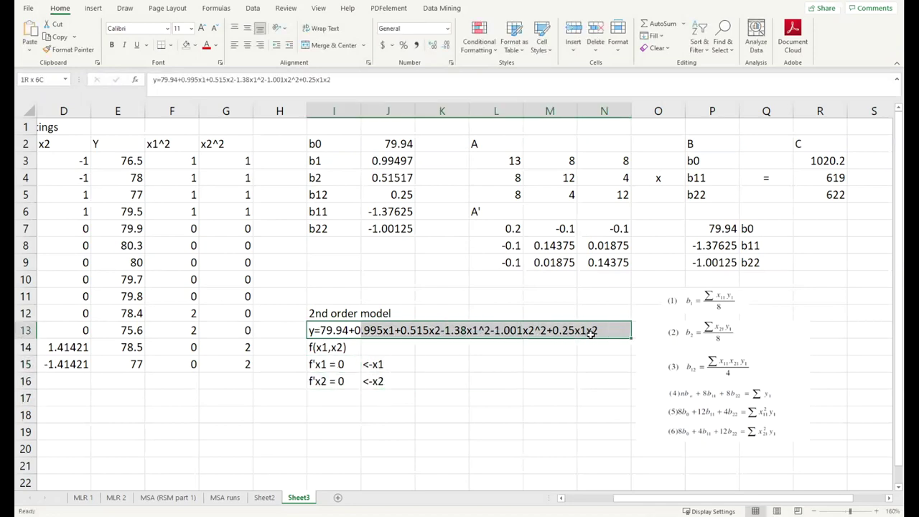
{"action": "left_click", "coordinate": [550, 364]}
{"action": "left_click_drag", "start_coordinate": [320, 332], "coordinate": [629, 334]}
{"action": "left_click", "coordinate": [596, 379]}
{"action": "left_click", "coordinate": [330, 331]}
{"action": "left_click_drag", "start_coordinate": [353, 328], "coordinate": [629, 332]}
{"action": "left_click", "coordinate": [448, 404]}
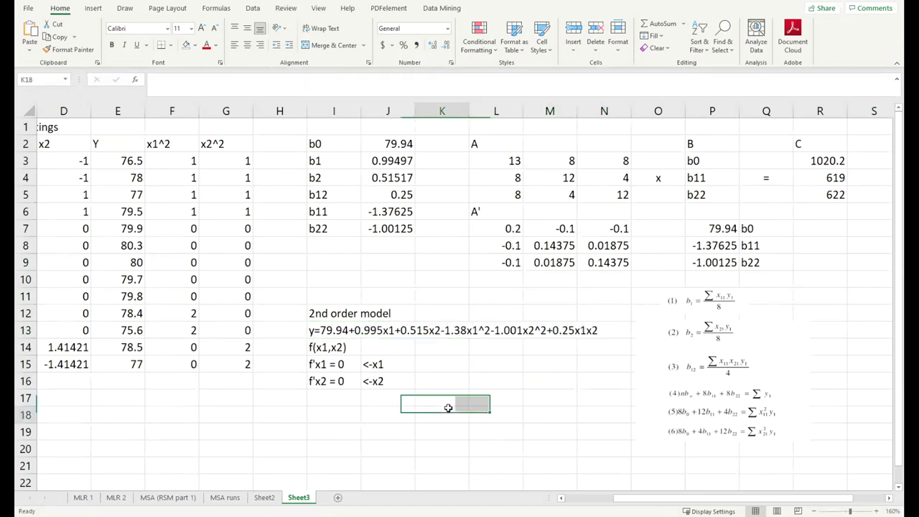
{"action": "left_click", "coordinate": [332, 331]}
{"action": "left_click", "coordinate": [340, 365]}
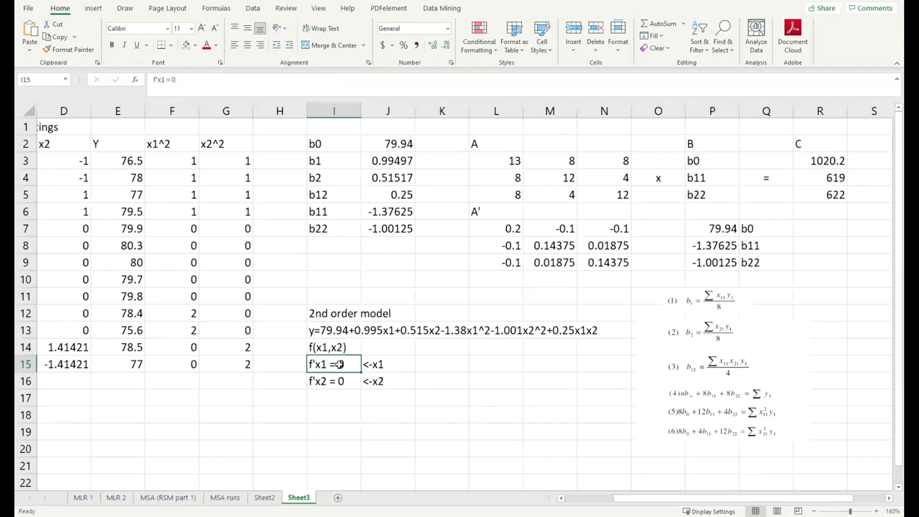
{"action": "left_click", "coordinate": [329, 382]}
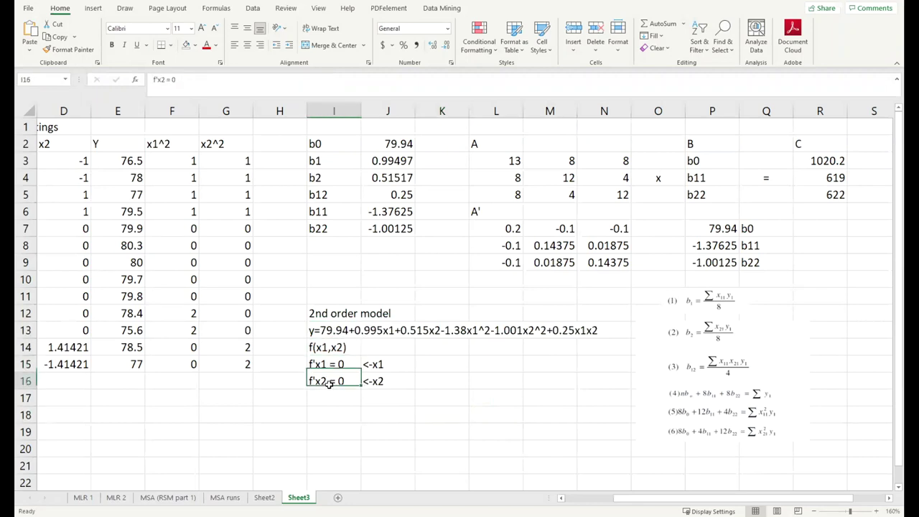
Examine the x1 and x2 derivative annotations in J15:J16 and the blank cells K15:K16 beside them.
{"action": "left_click", "coordinate": [400, 370]}
{"action": "left_click", "coordinate": [377, 382], "text": "shift"}
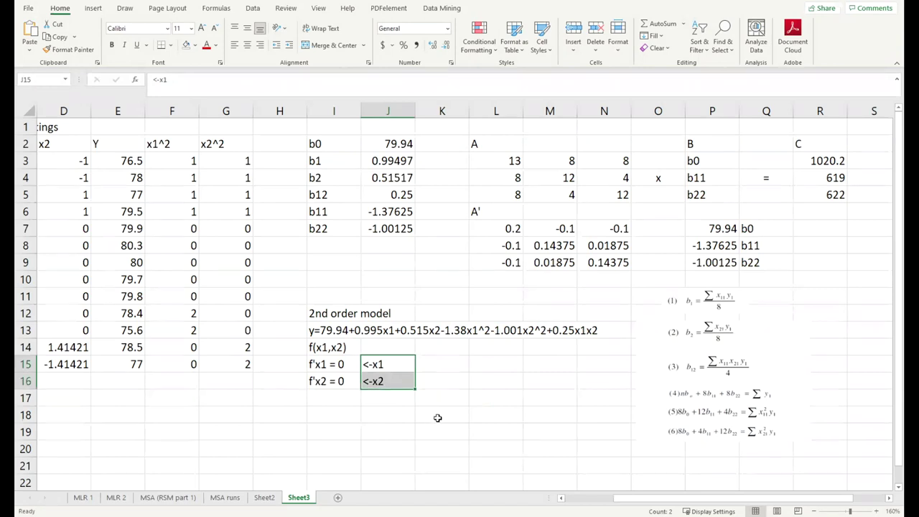
{"action": "scroll", "coordinate": [437, 418], "scroll_direction": "down", "scroll_amount": 1}
{"action": "scroll", "coordinate": [438, 418], "scroll_direction": "up", "scroll_amount": 1}
{"action": "left_click_drag", "start_coordinate": [639, 501], "coordinate": [589, 500]}
{"action": "left_click", "coordinate": [603, 445]}
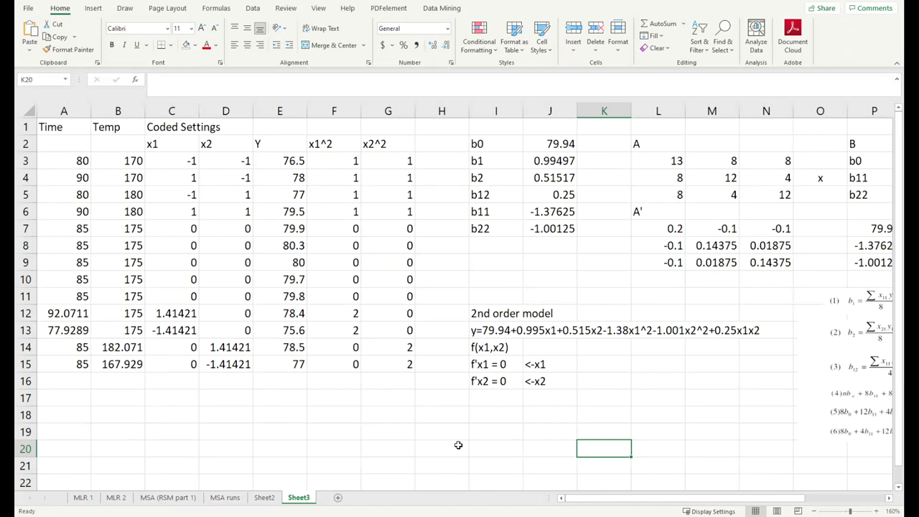
{"action": "left_click", "coordinate": [656, 410]}
{"action": "left_click", "coordinate": [574, 371]}
{"action": "left_click", "coordinate": [609, 369]}
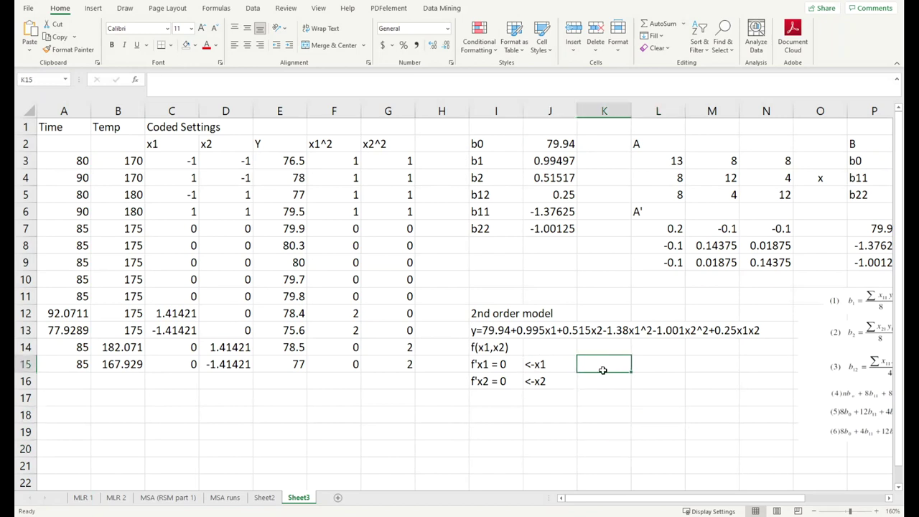
{"action": "left_click", "coordinate": [558, 369]}
{"action": "left_click_drag", "start_coordinate": [608, 366], "coordinate": [607, 381]}
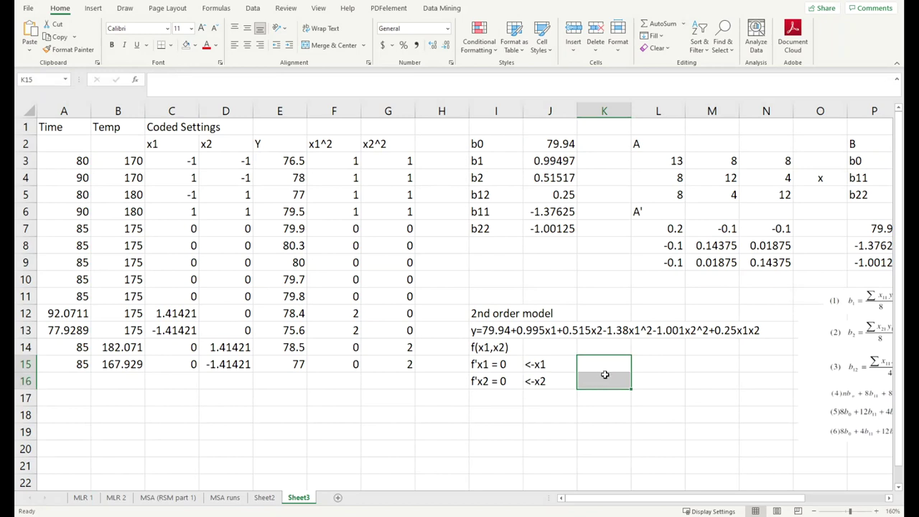
{"action": "left_click", "coordinate": [607, 364]}
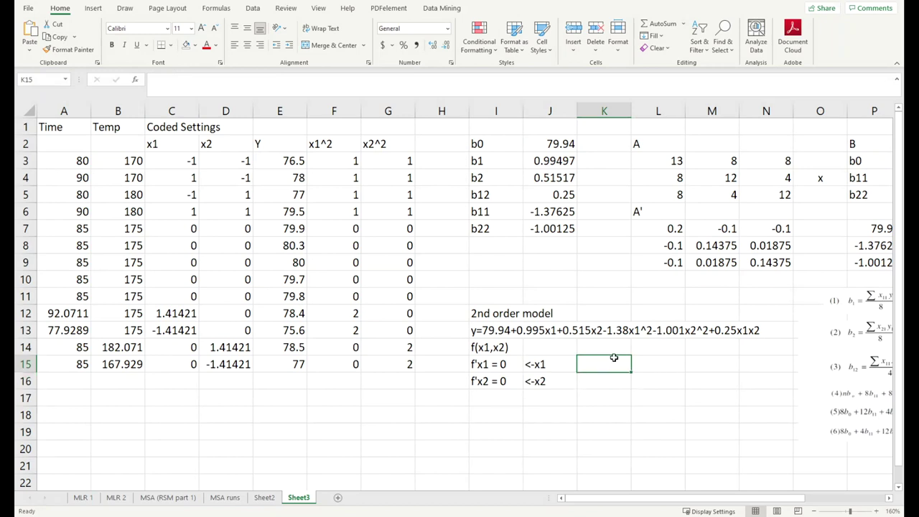
{"action": "mouse_move", "coordinate": [603, 374]}
{"action": "left_mouse_down"}
{"action": "mouse_move", "coordinate": [597, 381]}
{"action": "mouse_move", "coordinate": [612, 380]}
{"action": "left_mouse_up"}
{"action": "left_click", "coordinate": [556, 368]}
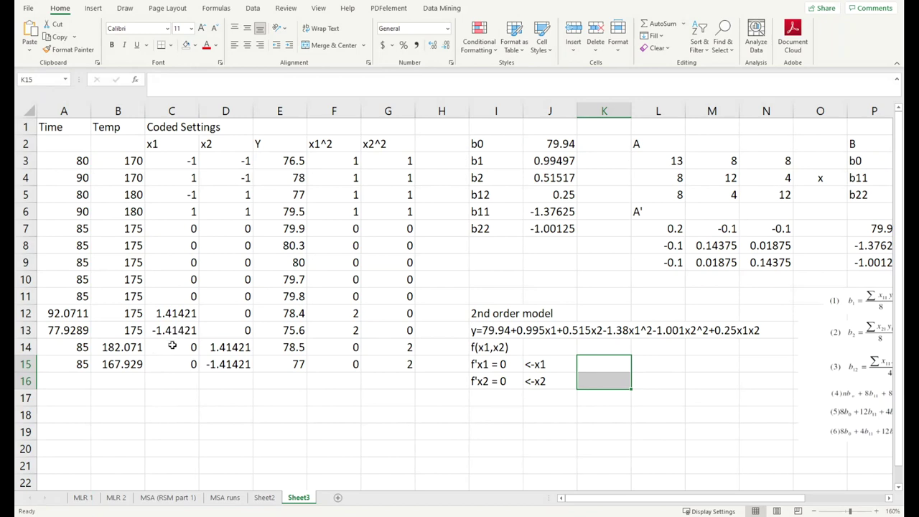
Compare the coded settings in C3:D15 with the natural Time and Temp columns, including the axial runs in A14:B15.
{"action": "left_click_drag", "start_coordinate": [177, 157], "coordinate": [252, 366]}
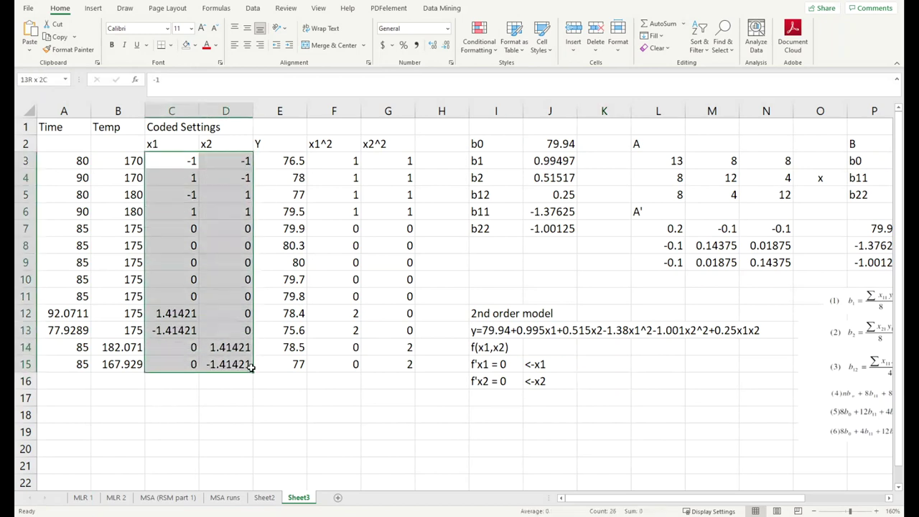
{"action": "left_click_drag", "start_coordinate": [74, 349], "coordinate": [121, 367]}
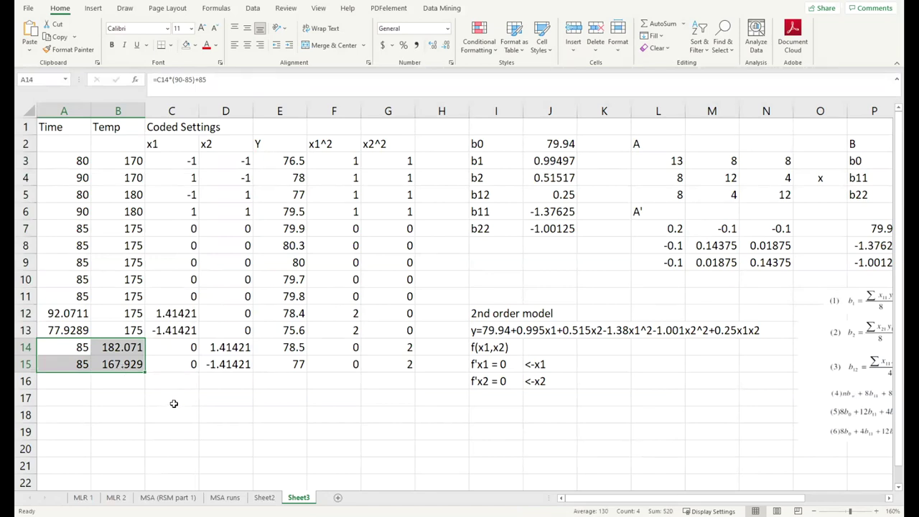
{"action": "left_click_drag", "start_coordinate": [71, 127], "coordinate": [70, 361]}
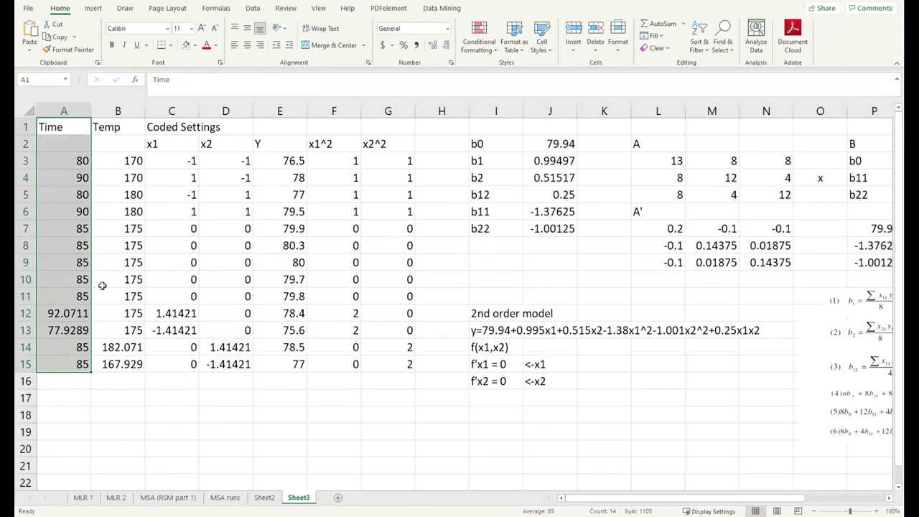
{"action": "left_click_drag", "start_coordinate": [115, 126], "coordinate": [115, 364]}
{"action": "left_click", "coordinate": [205, 440]}
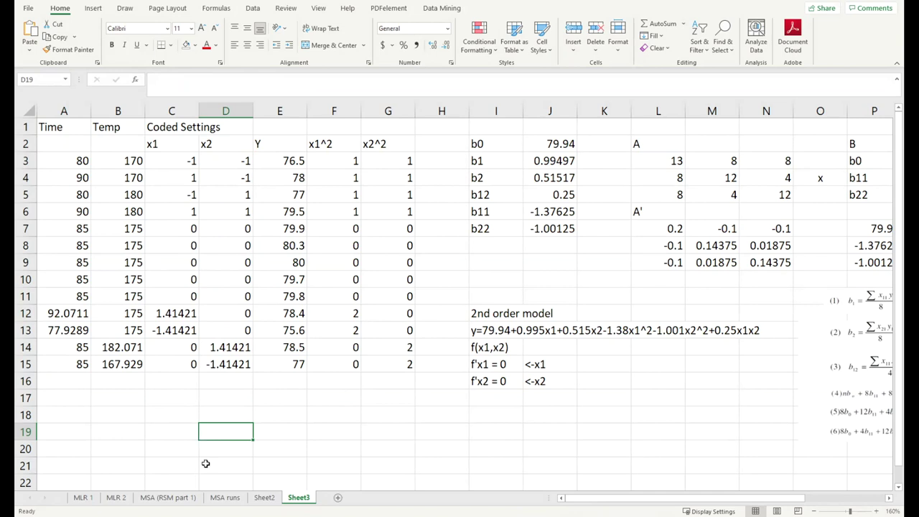
Review the first-order analysis on the MSA (RSM part 1) sheet and inspect the fitted y-hat equation in O10.
{"action": "left_click", "coordinate": [177, 500]}
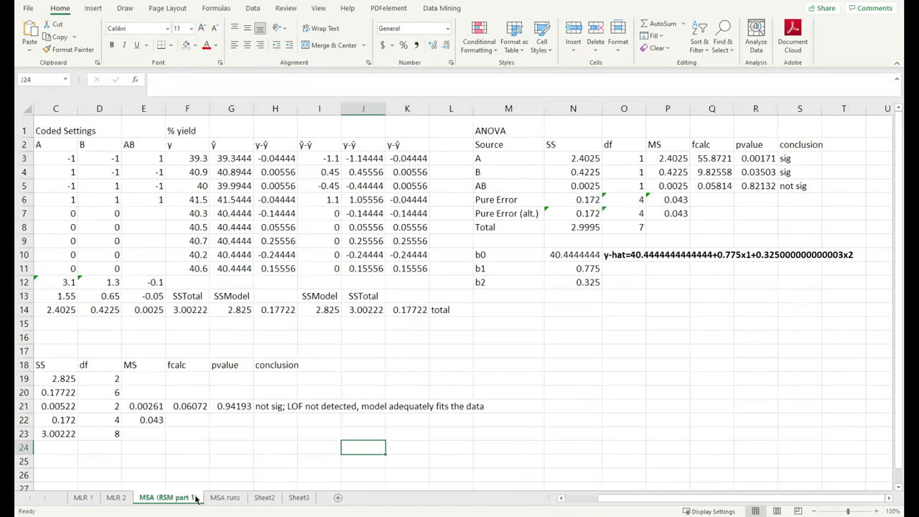
{"action": "key", "text": "ctrl+z"}
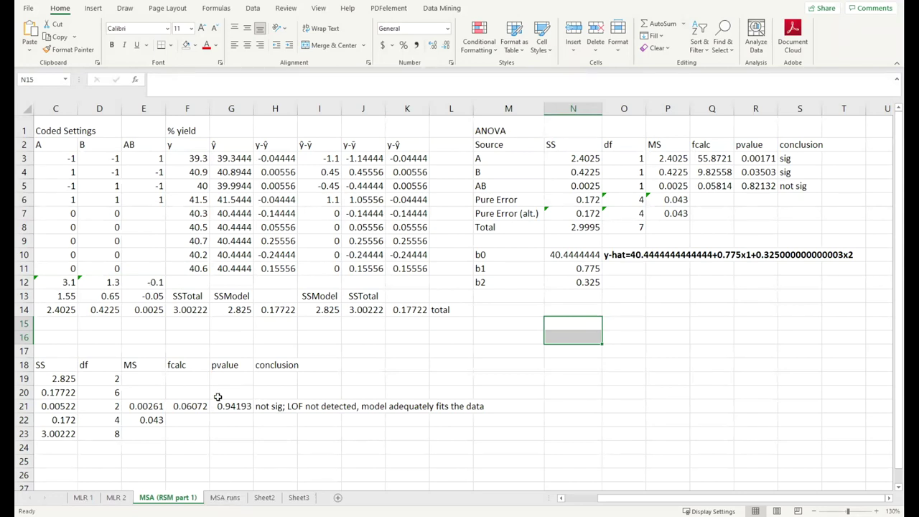
{"action": "scroll", "coordinate": [260, 404], "scroll_direction": "down", "scroll_amount": 1}
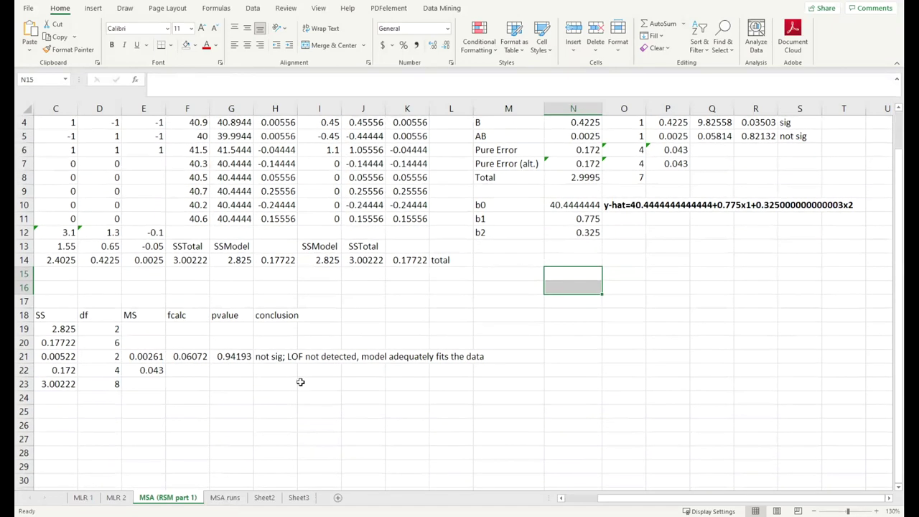
{"action": "scroll", "coordinate": [293, 421], "scroll_direction": "up", "scroll_amount": 1}
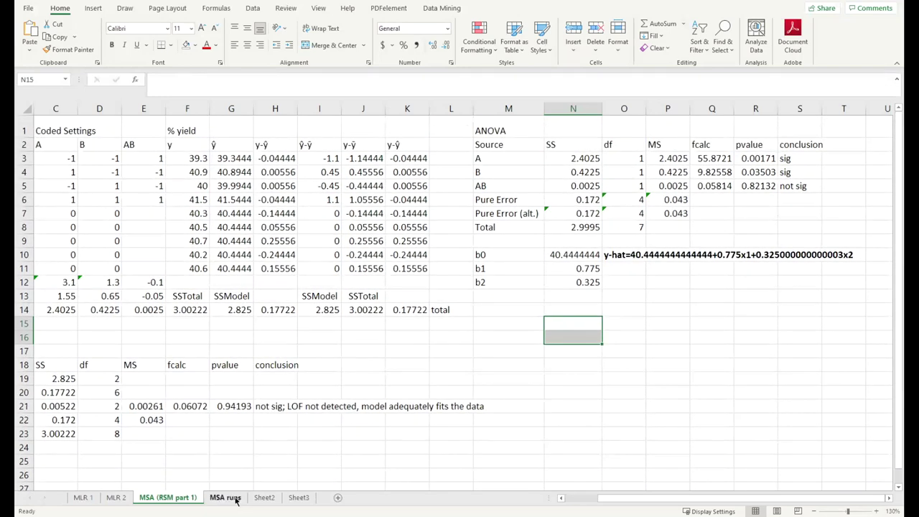
{"action": "key", "text": "Up"}
{"action": "key", "text": "Up"}
{"action": "key", "text": "Up"}
{"action": "key", "text": "Up"}
{"action": "key", "text": "Up"}
{"action": "key", "text": "Right"}
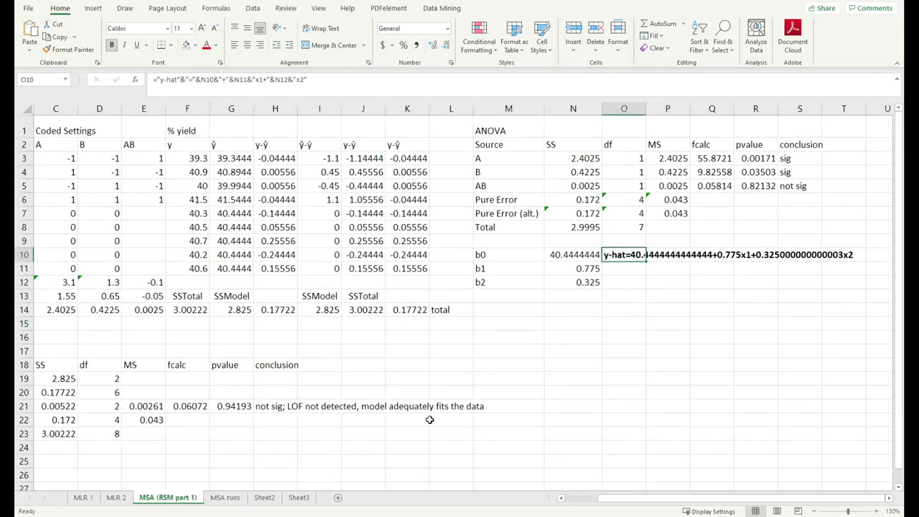
Examine the coded and natural run settings and the Y column on the MSA runs sheet, focusing on runs 10 and 11.
{"action": "left_click", "coordinate": [233, 502]}
{"action": "left_click", "coordinate": [93, 141]}
{"action": "left_click_drag", "start_coordinate": [57, 136], "coordinate": [201, 287]}
{"action": "left_click", "coordinate": [232, 260]}
{"action": "left_click_drag", "start_coordinate": [231, 136], "coordinate": [230, 276]}
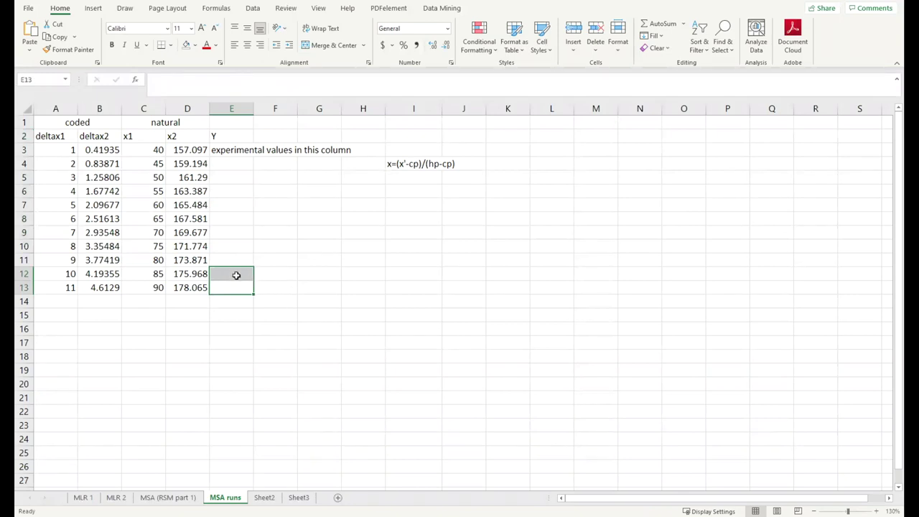
{"action": "left_click", "coordinate": [238, 275]}
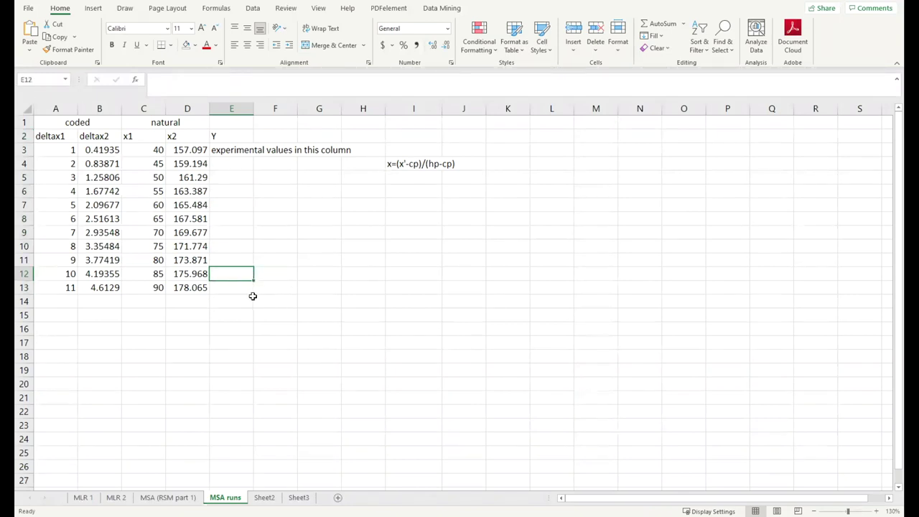
{"action": "left_click_drag", "start_coordinate": [236, 275], "coordinate": [76, 287]}
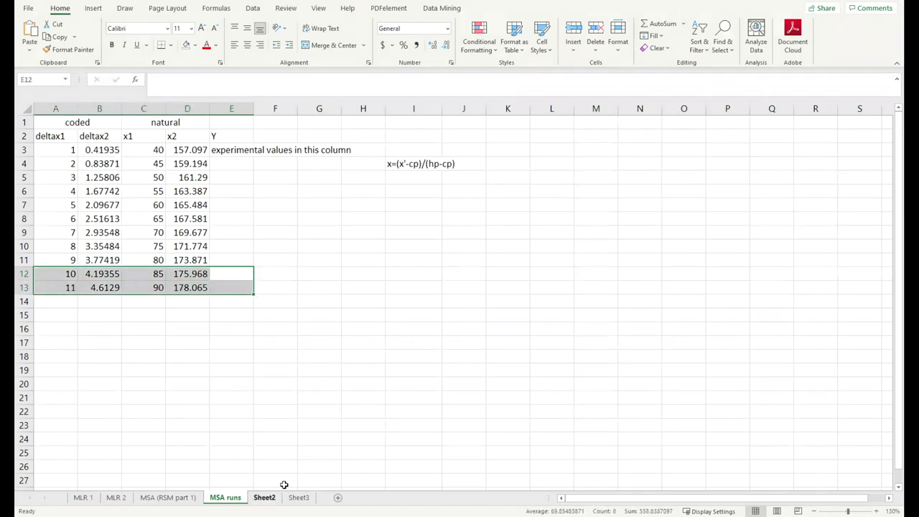
Review the first-order model ANOVA table and its lack-of-fit conclusion on Sheet2.
{"action": "left_click", "coordinate": [263, 499]}
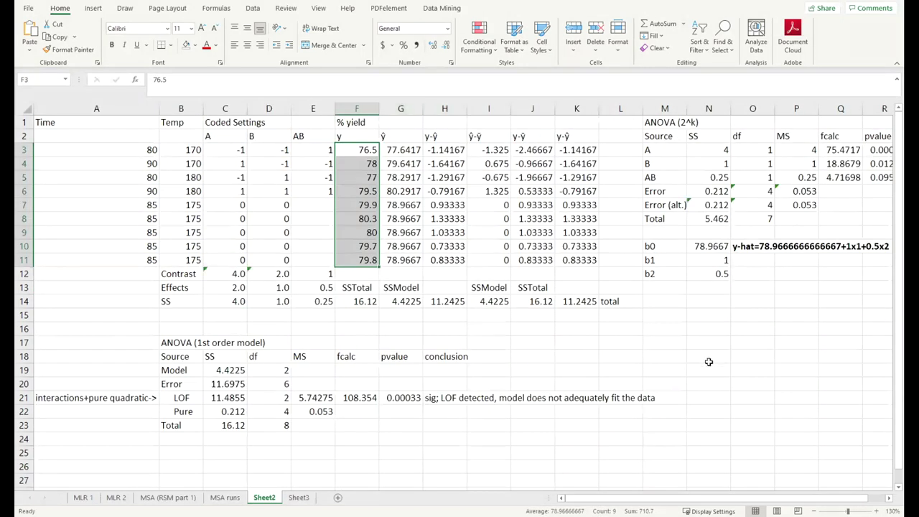
{"action": "left_click_drag", "start_coordinate": [178, 341], "coordinate": [338, 425]}
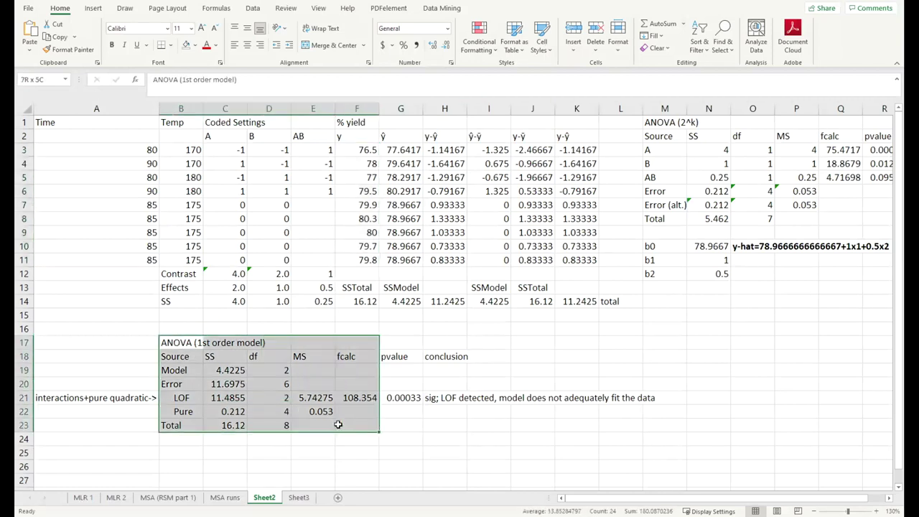
{"action": "left_click", "coordinate": [486, 422]}
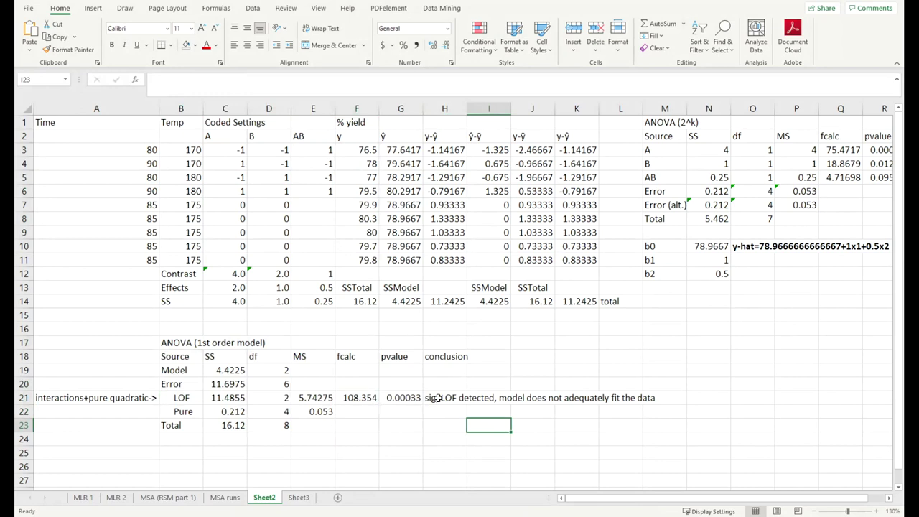
Revisit the MSA runs sheet, return to Sheet3 and highlight the 2nd order model and its equation in rows 12 and 13.
{"action": "left_click", "coordinate": [224, 497]}
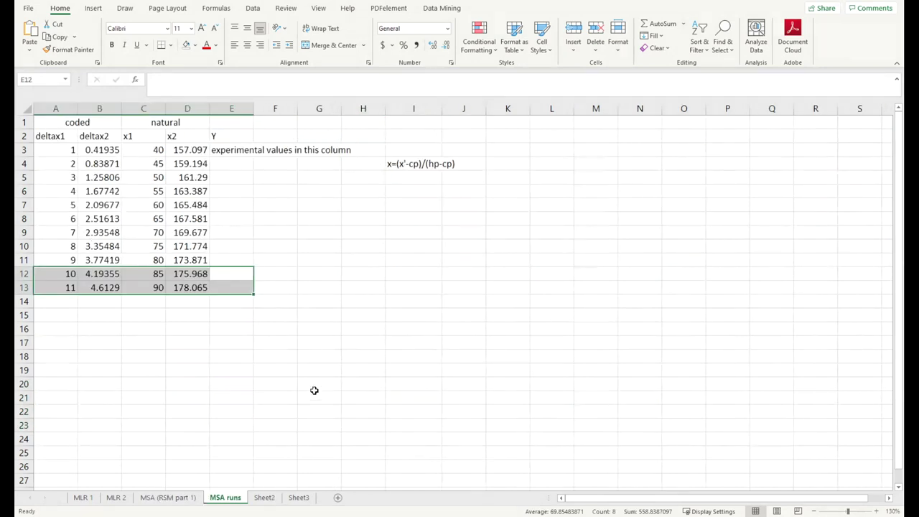
{"action": "left_click", "coordinate": [299, 497]}
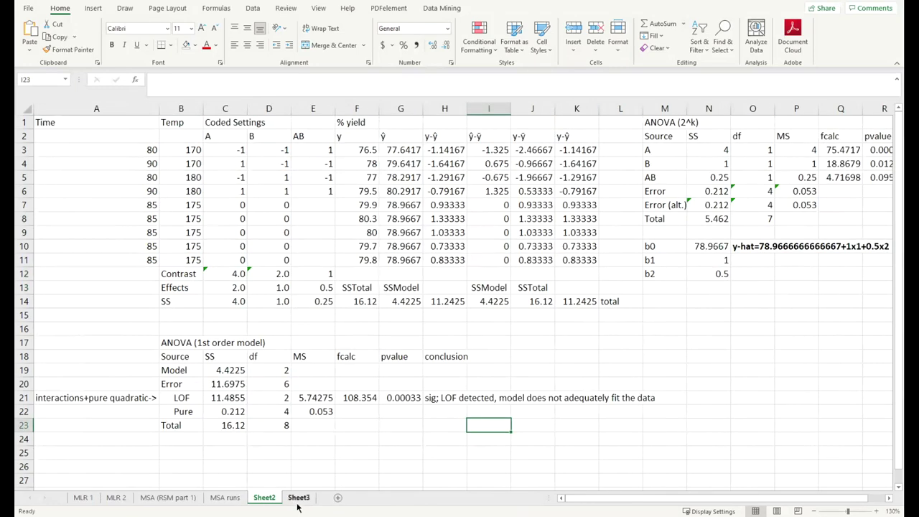
{"action": "left_click", "coordinate": [661, 401]}
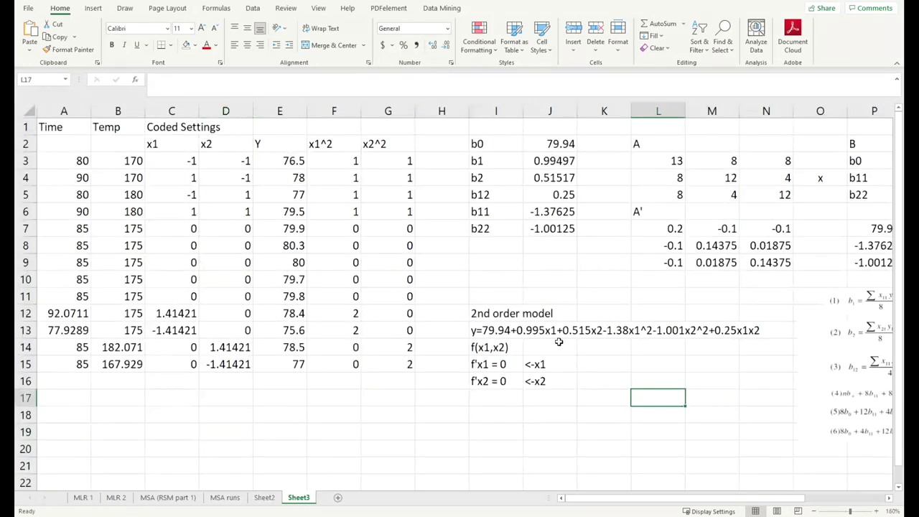
{"action": "left_click_drag", "start_coordinate": [486, 314], "coordinate": [760, 332]}
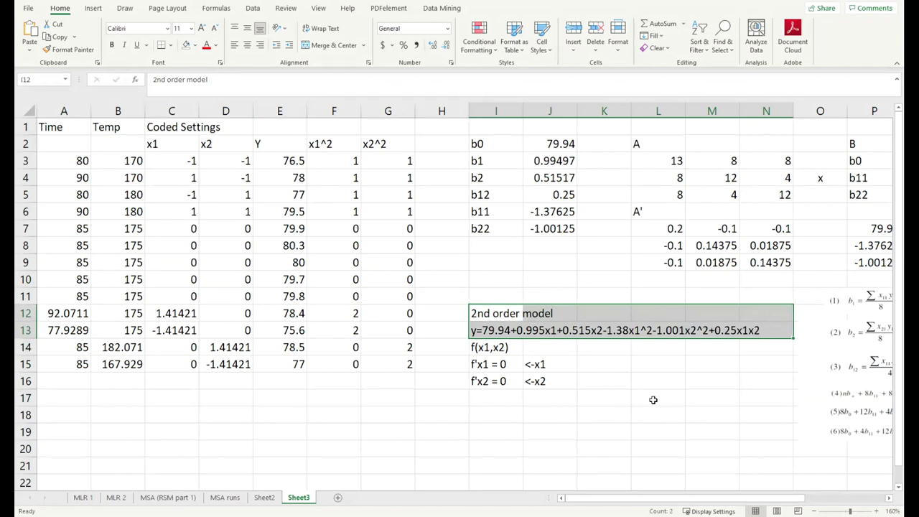